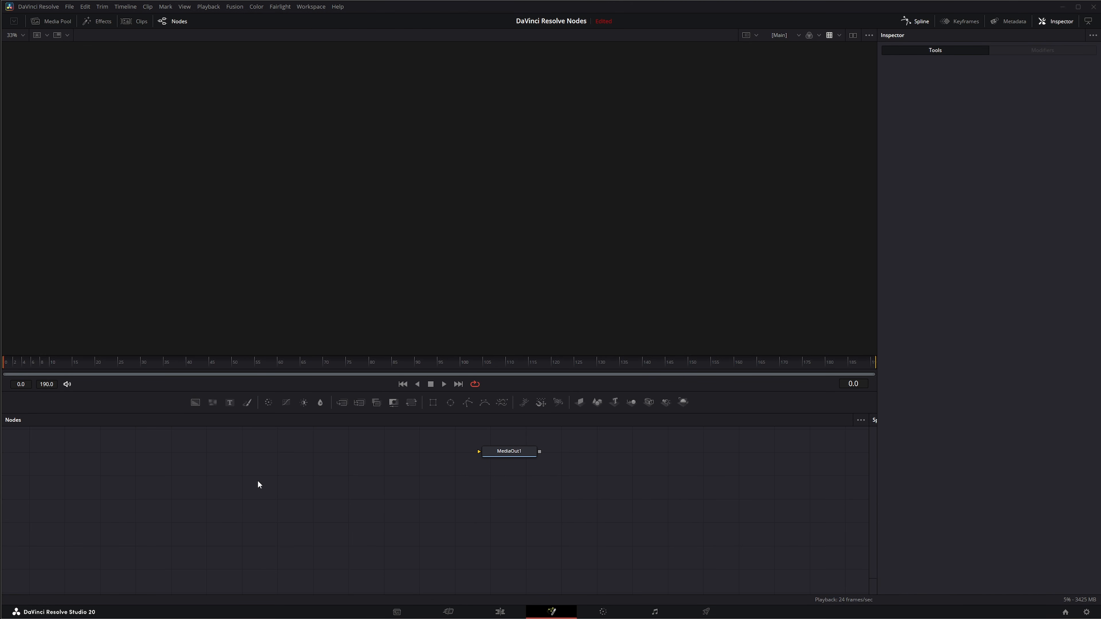
- Add a Text+ node to the composition and show it in the first viewer
key(shift+space)
text(Text+)
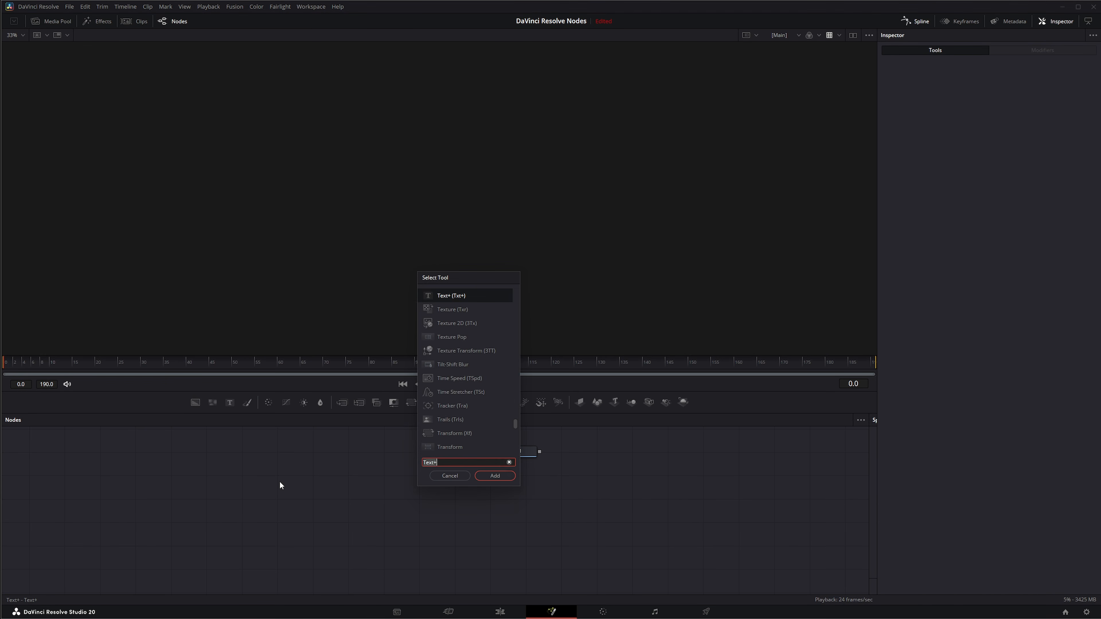
text(text)
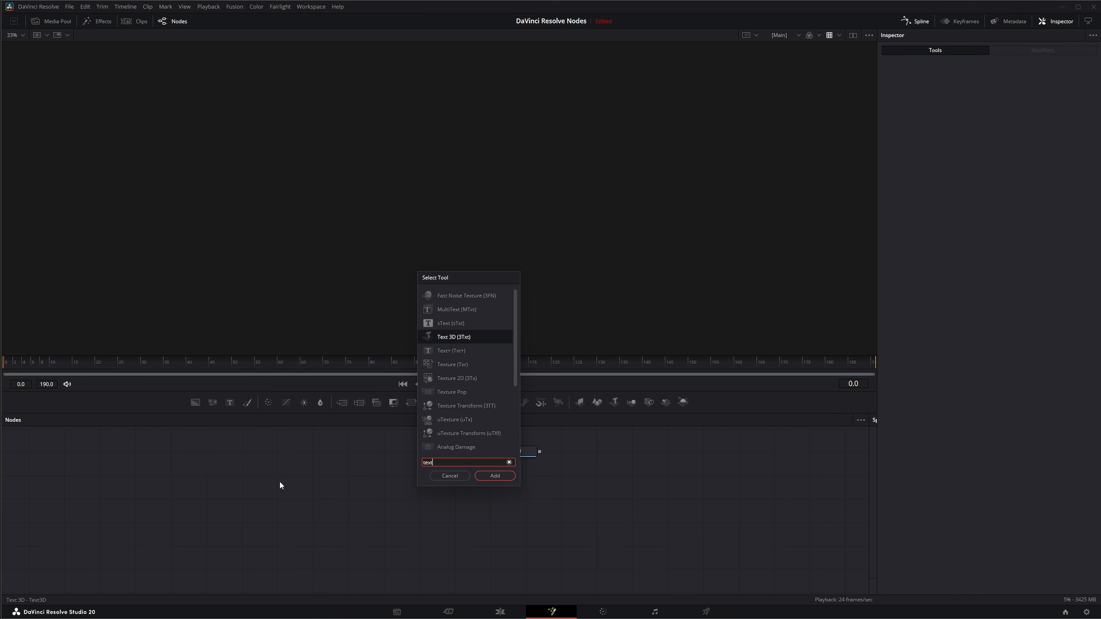
click(458, 350)
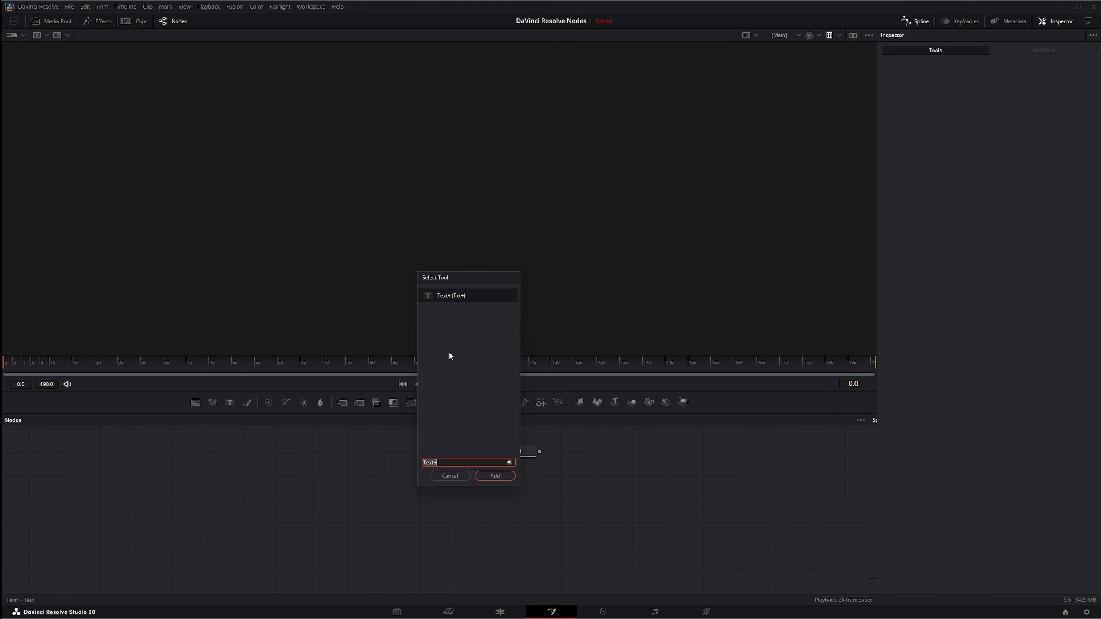
click(507, 476)
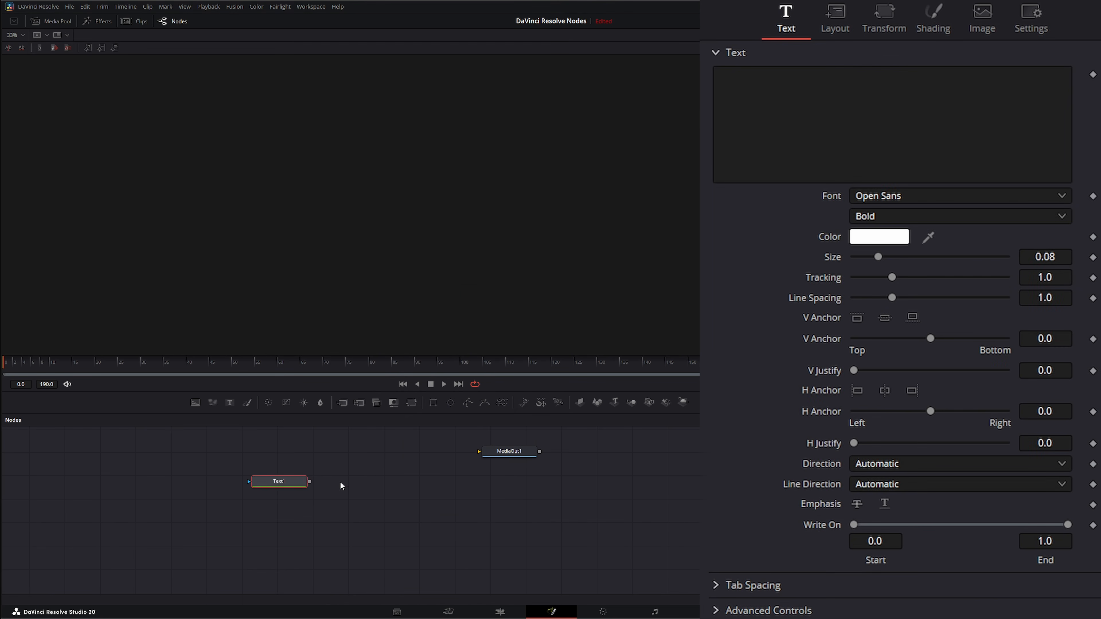
key(1)
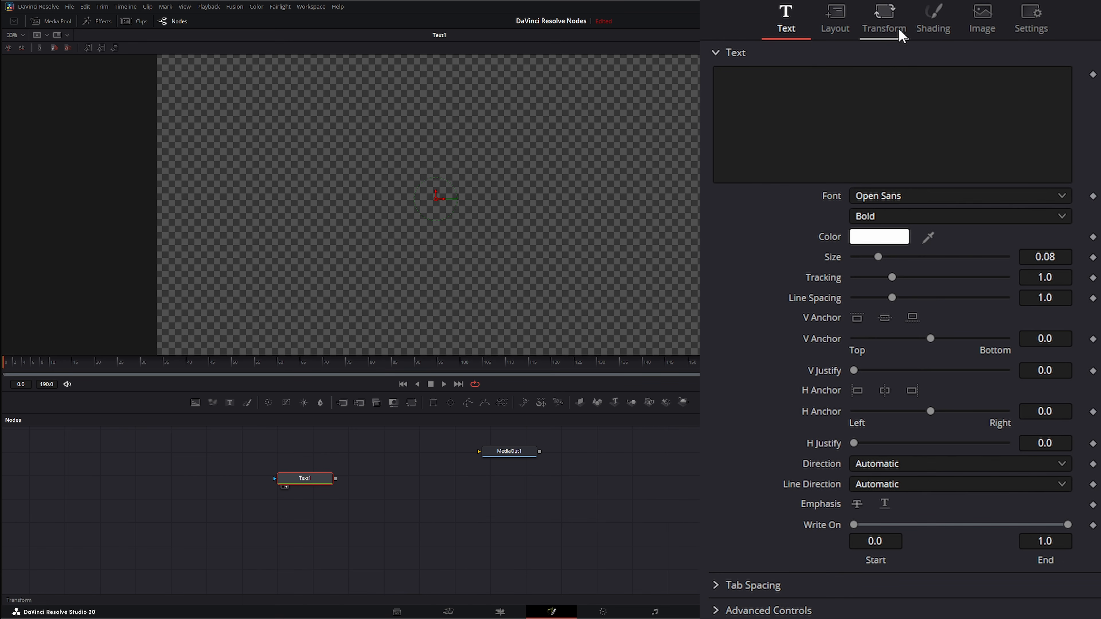
drag(307, 484, 318, 475)
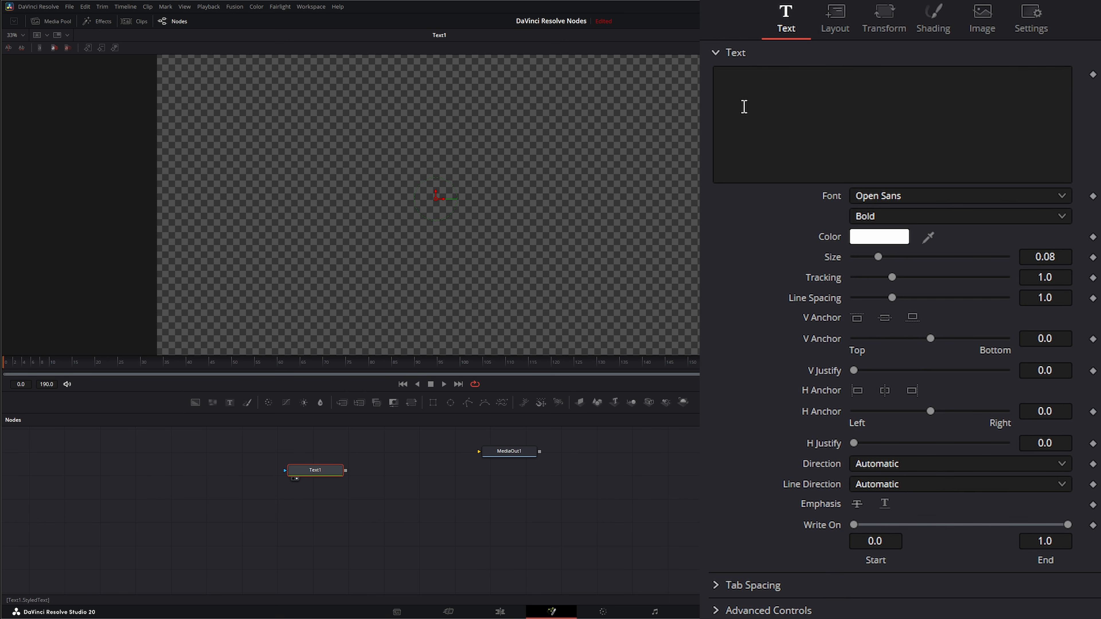
- Enter "TEXT +" as the first line and "Node Breakdown" as the second line of the Text+ node's text
click(750, 91)
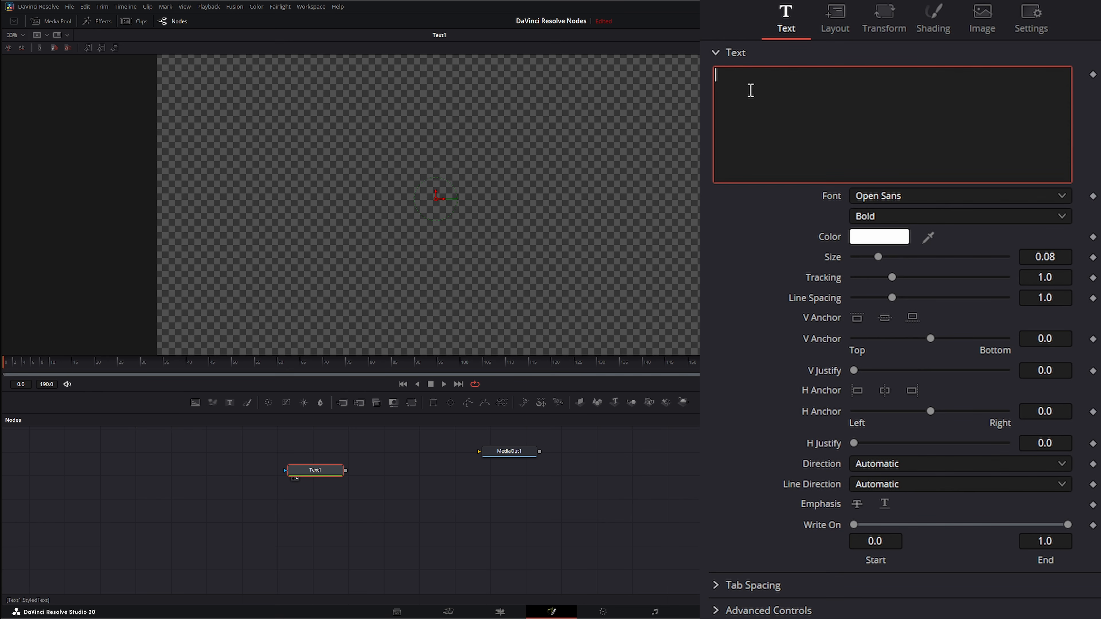
text(T)
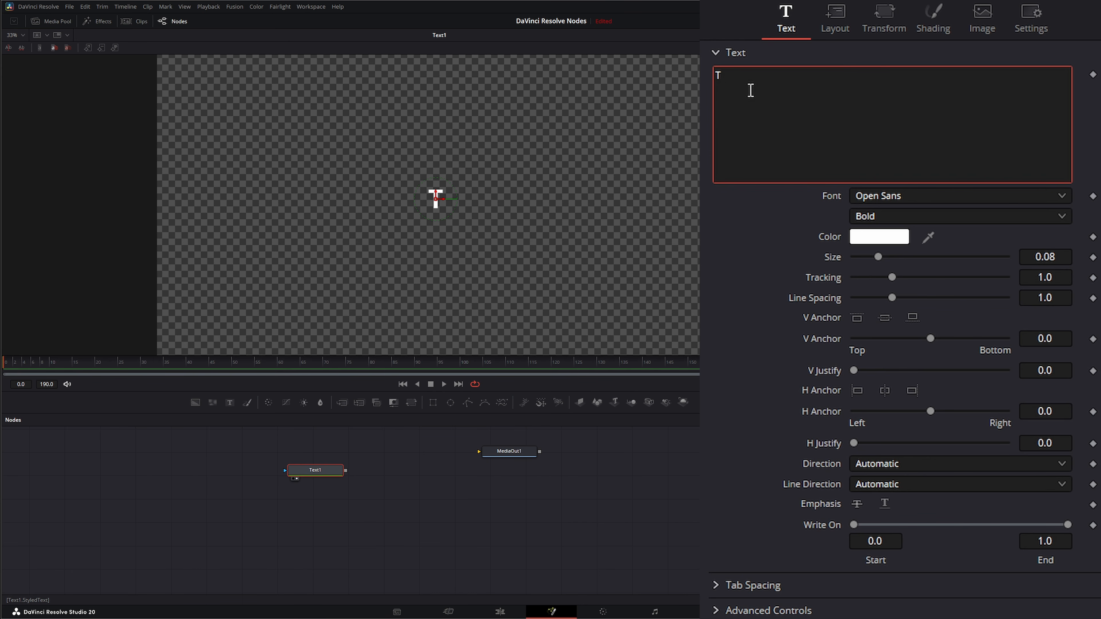
text(EXT)
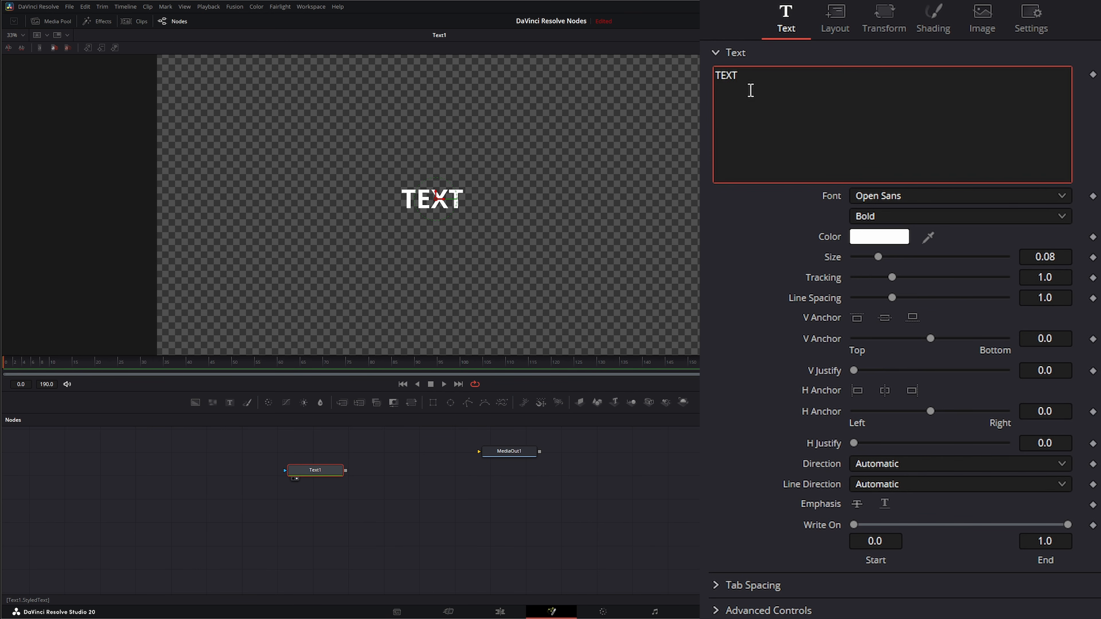
text( +)
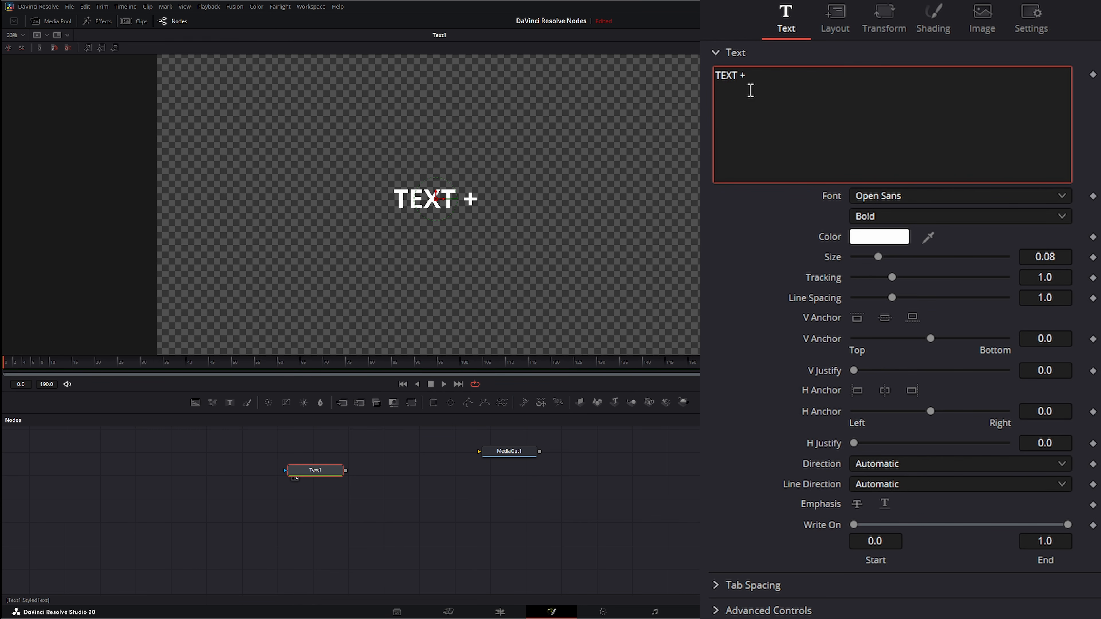
key(Return)
text(Node)
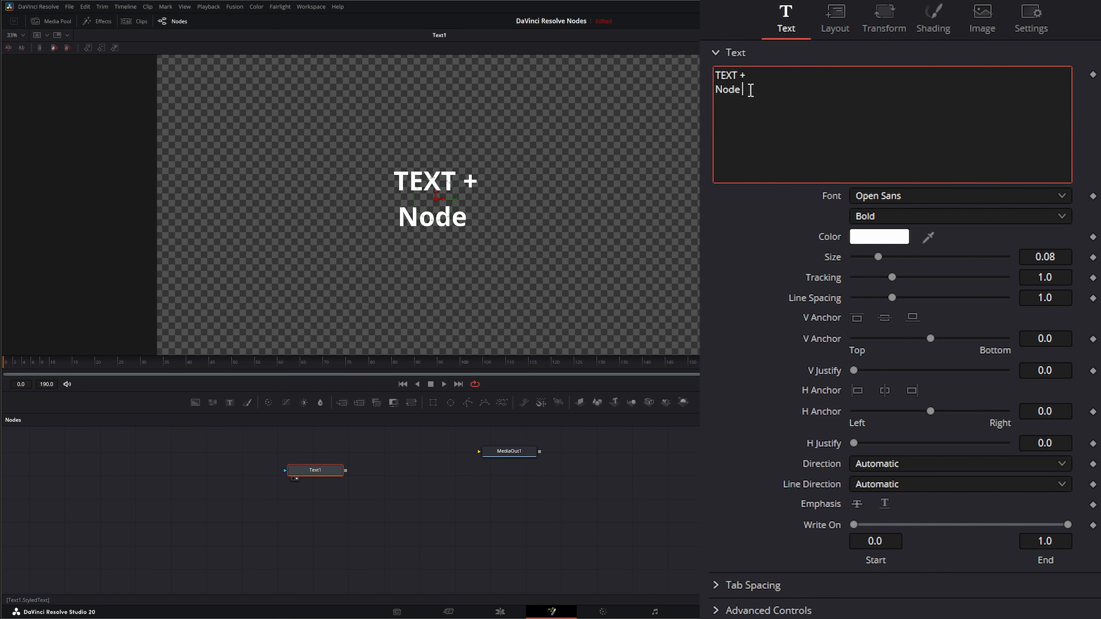
text( Break)
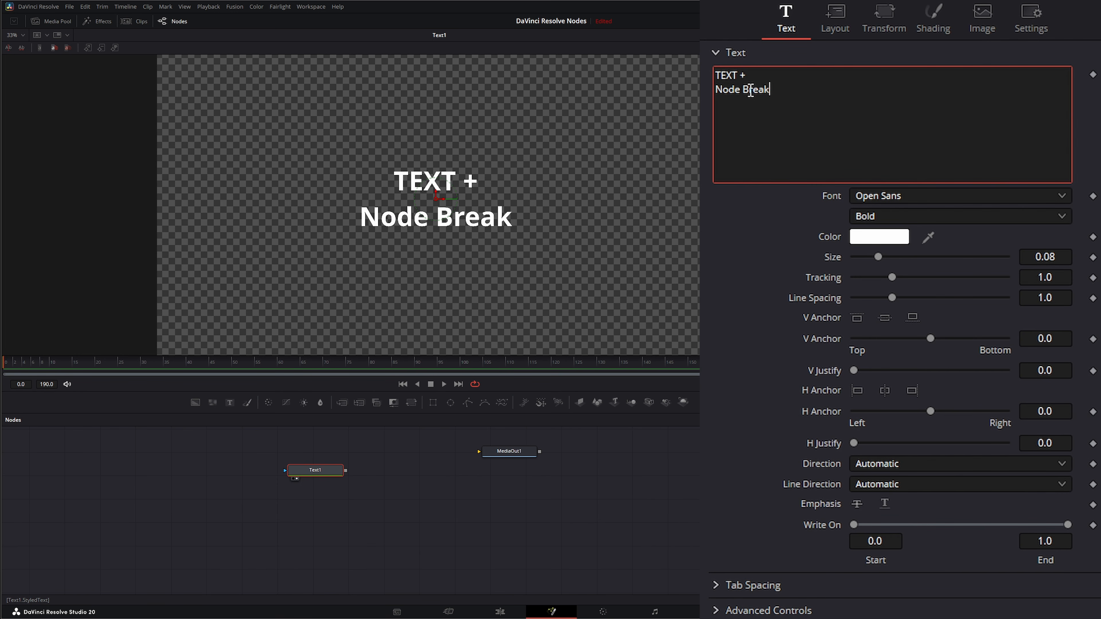
text(down)
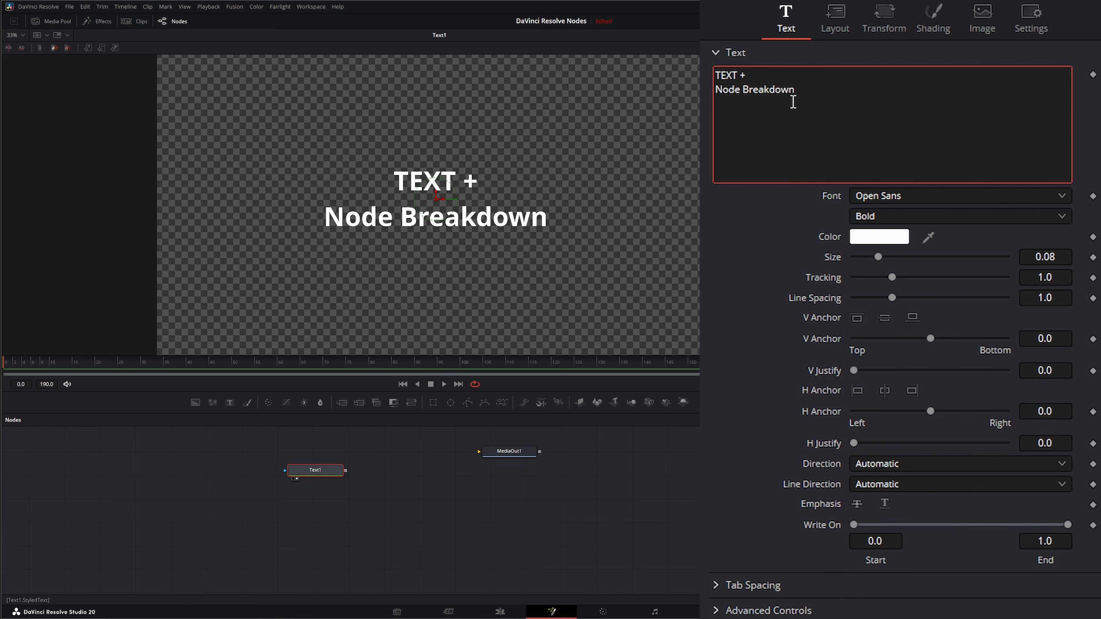
key(Return)
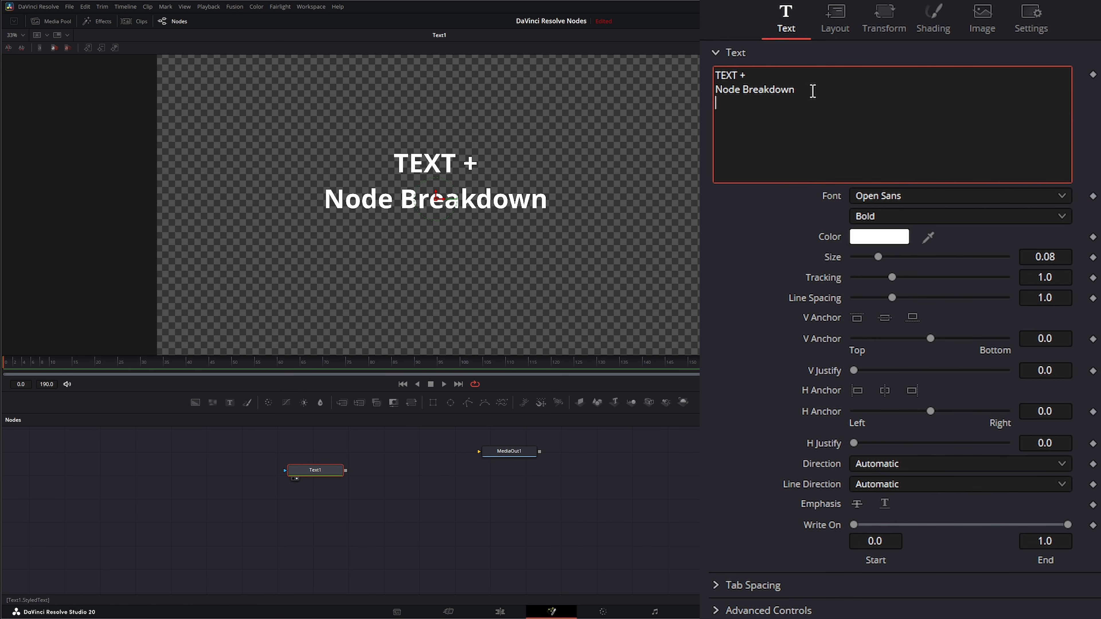
key(BackSpace)
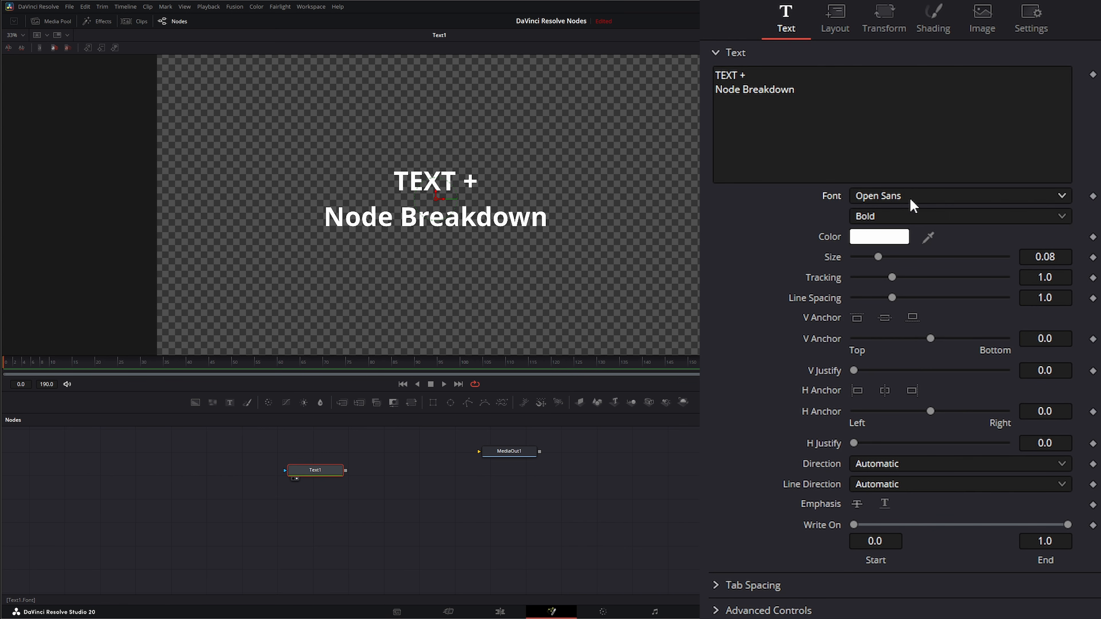
- Preview the available fonts and font styles without changing them, and move the Text1 node level with MediaOut1
click(877, 199)
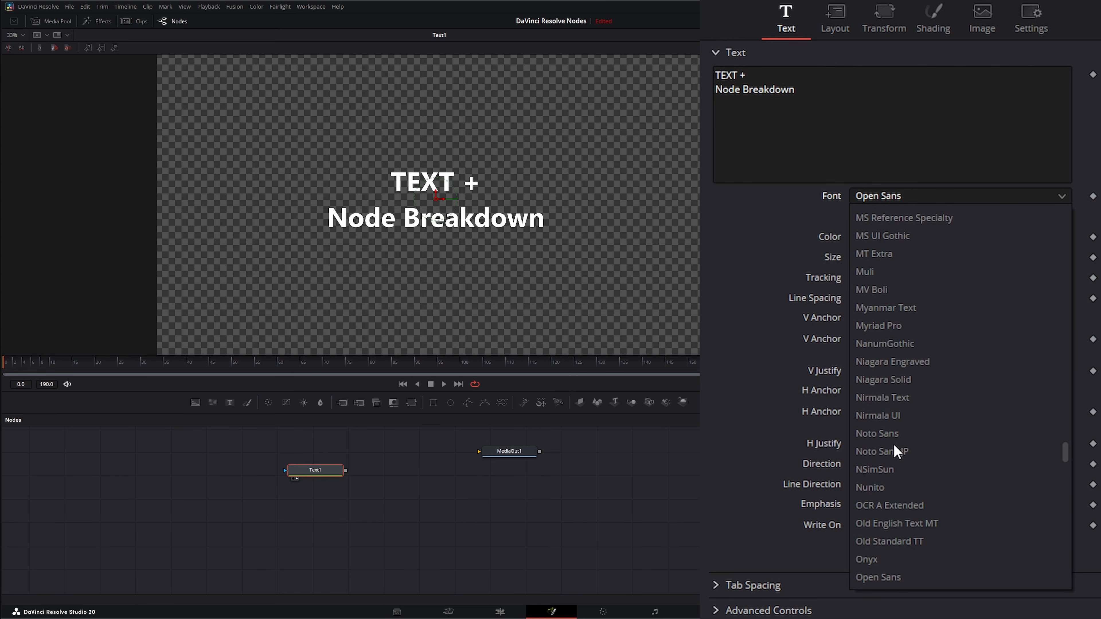
click(750, 208)
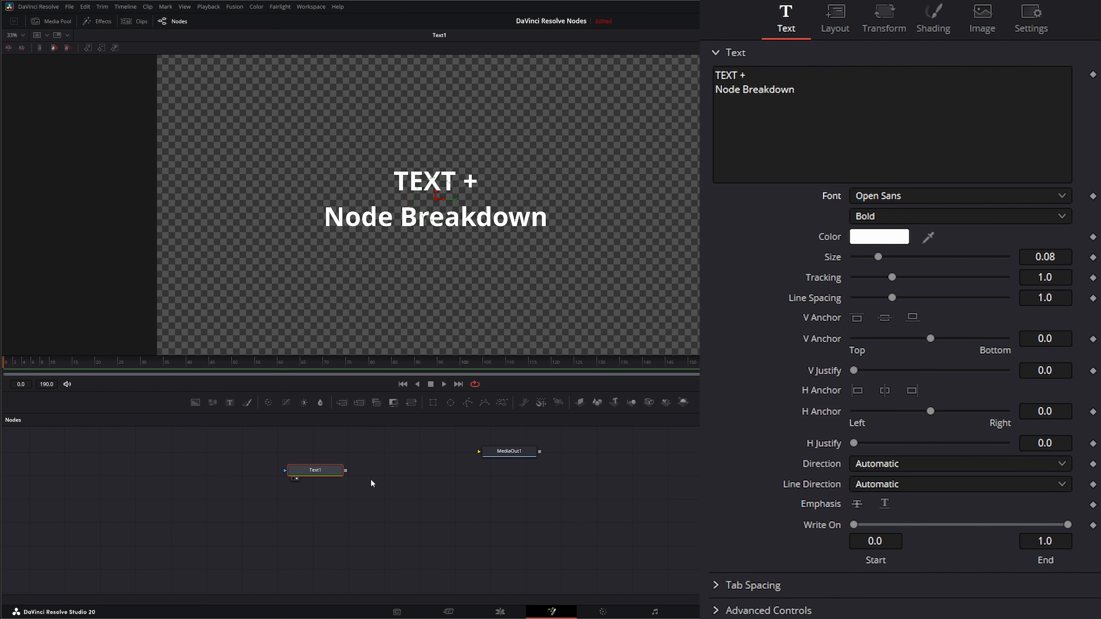
drag(324, 473, 326, 455)
click(868, 217)
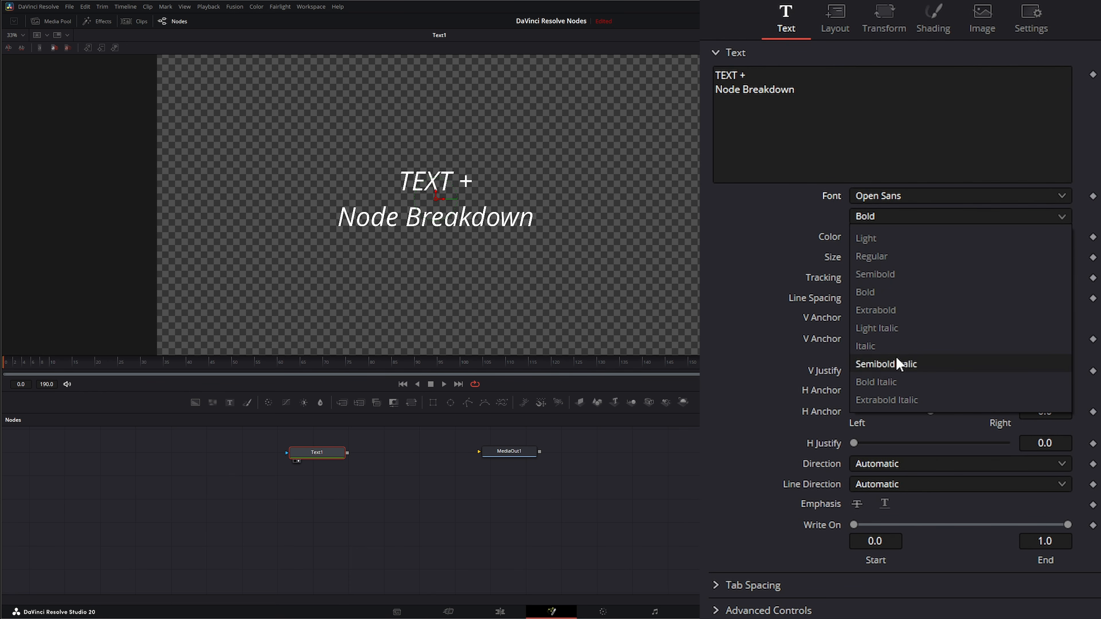
click(733, 201)
click(873, 239)
click(585, 264)
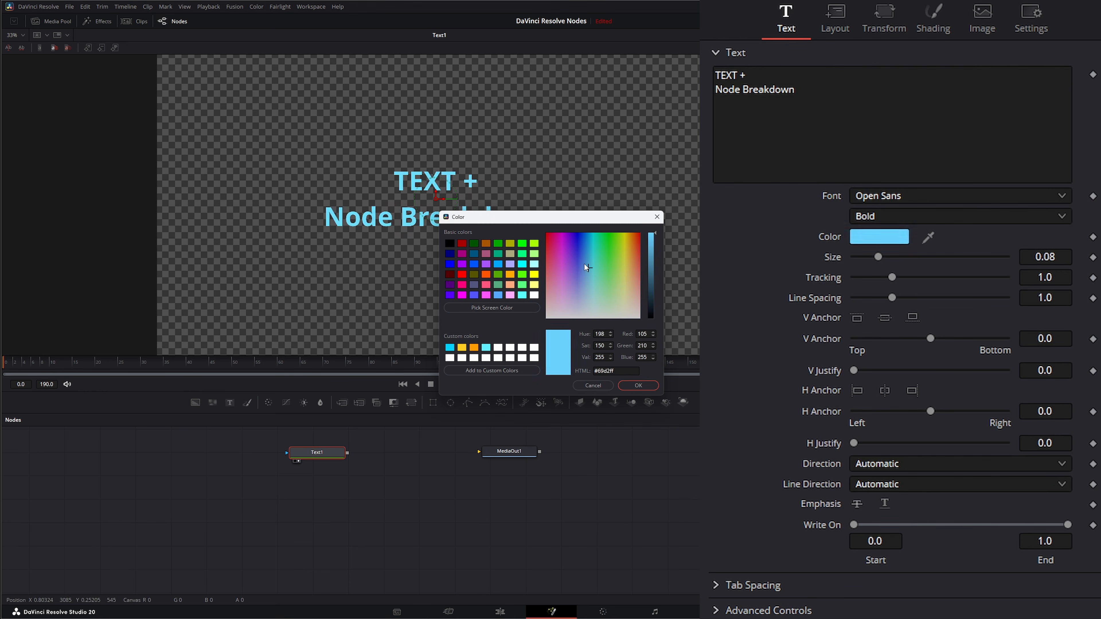
drag(585, 264, 604, 287)
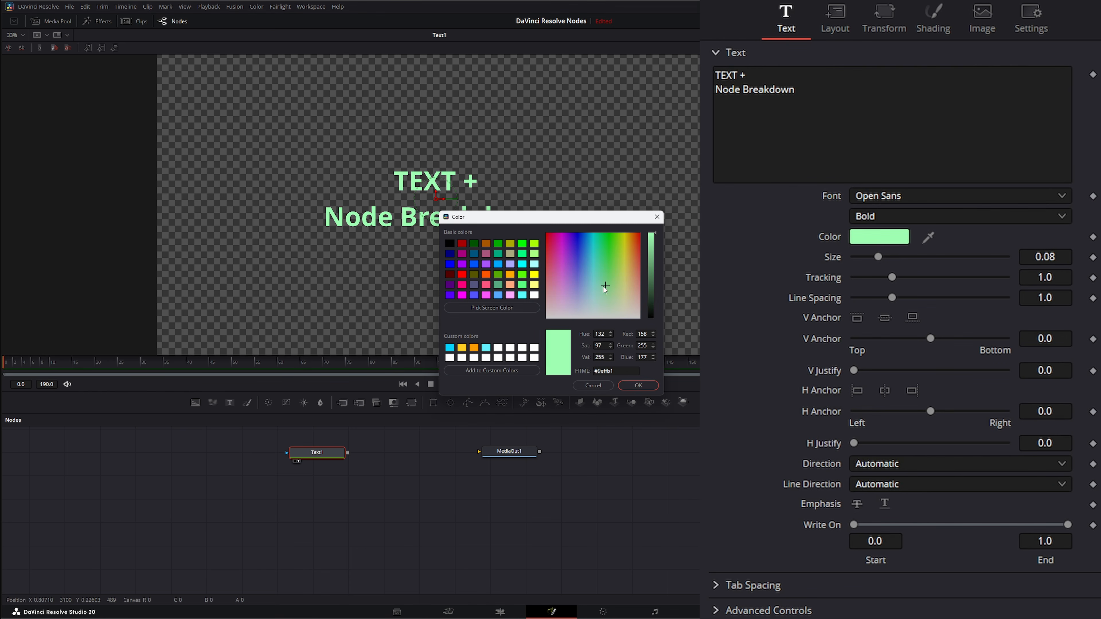
click(594, 386)
- Set the text size to about 0.123 and the line spacing to about 0.834
drag(879, 258, 885, 298)
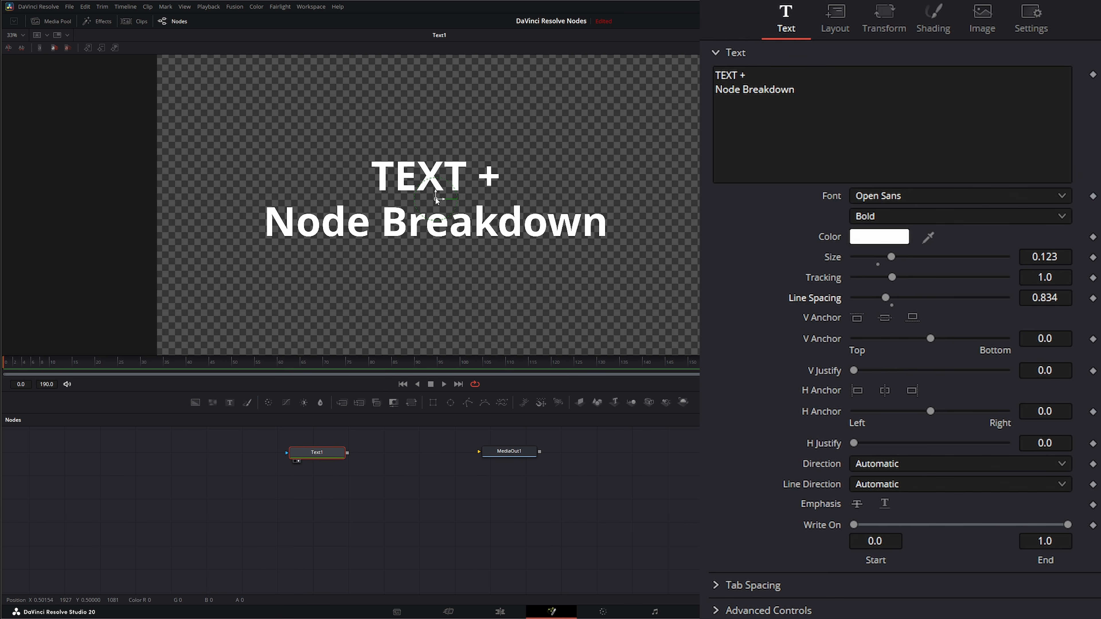
- Try the top, center and bottom vertical anchors on the text, finishing with the center anchor
click(857, 319)
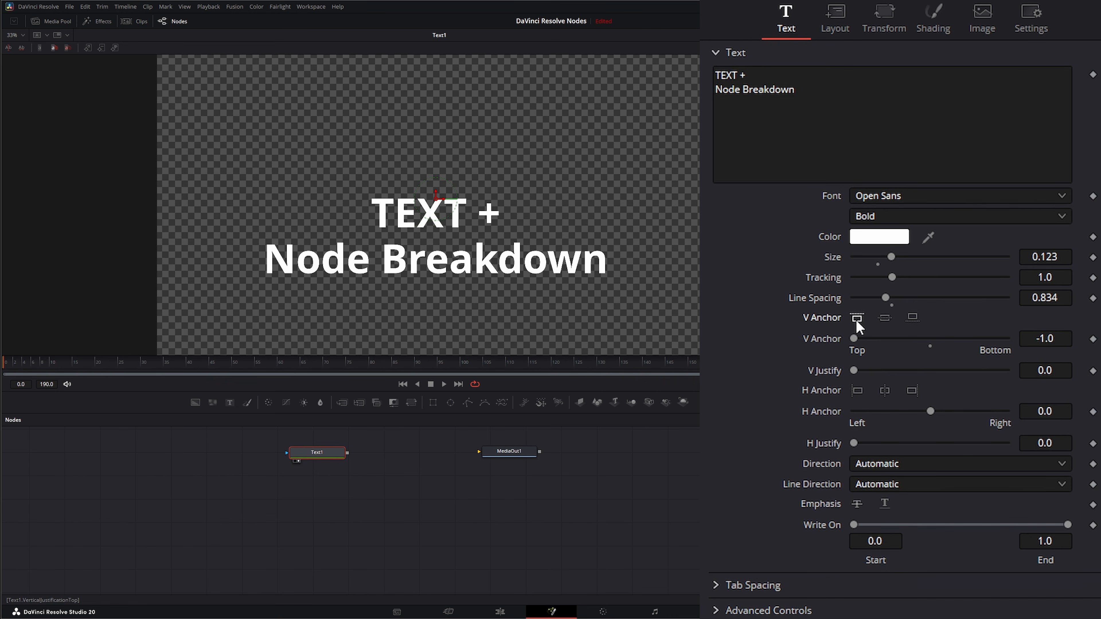
click(886, 318)
click(914, 317)
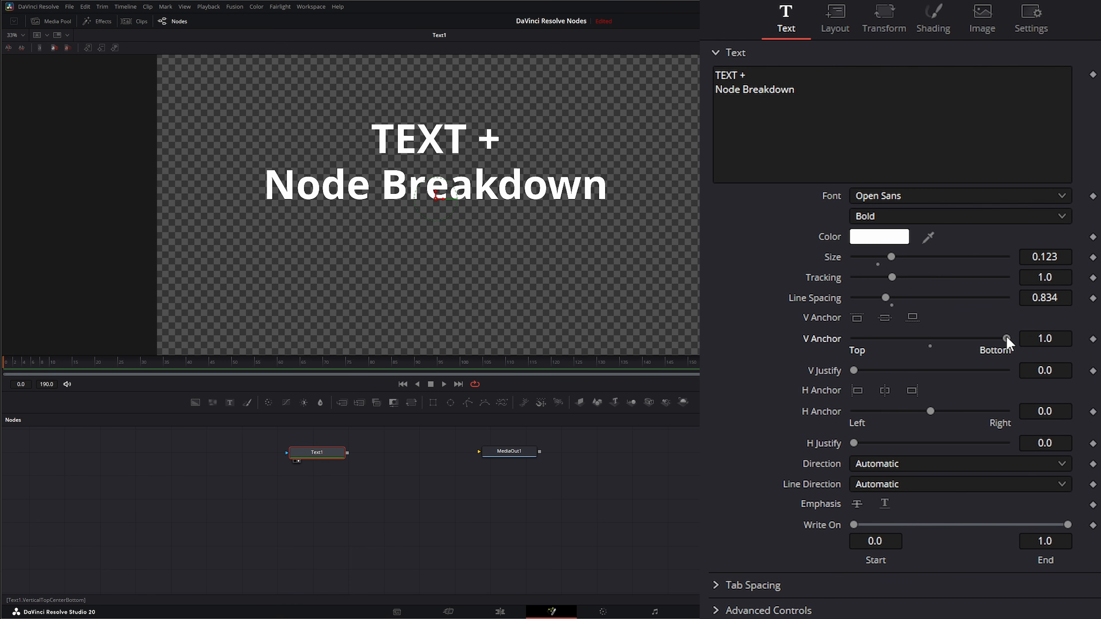
drag(1006, 337, 927, 339)
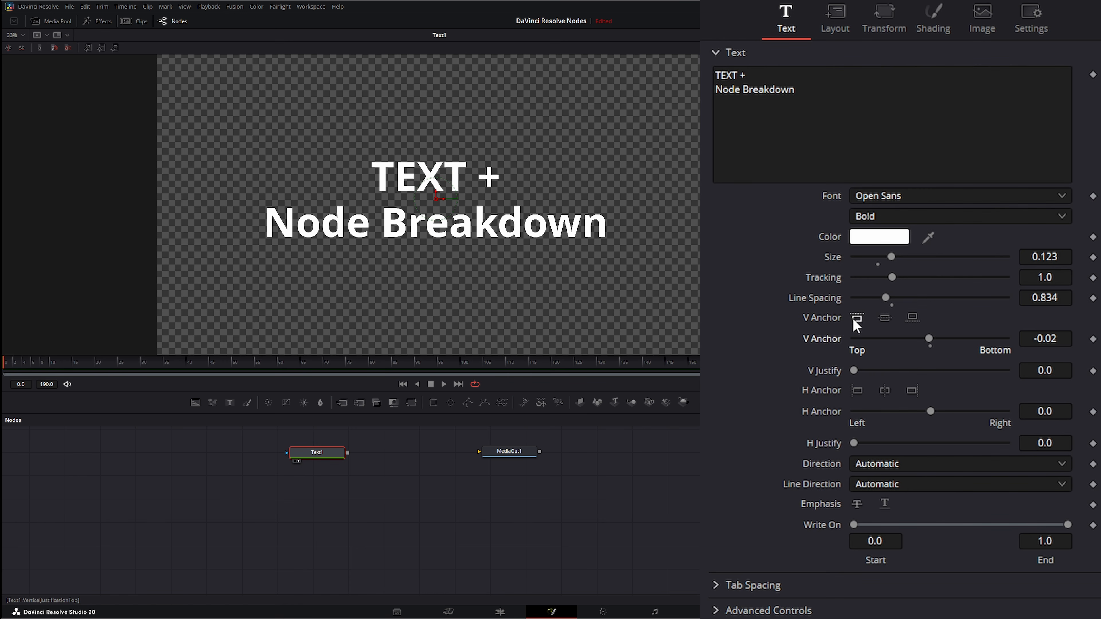
click(857, 318)
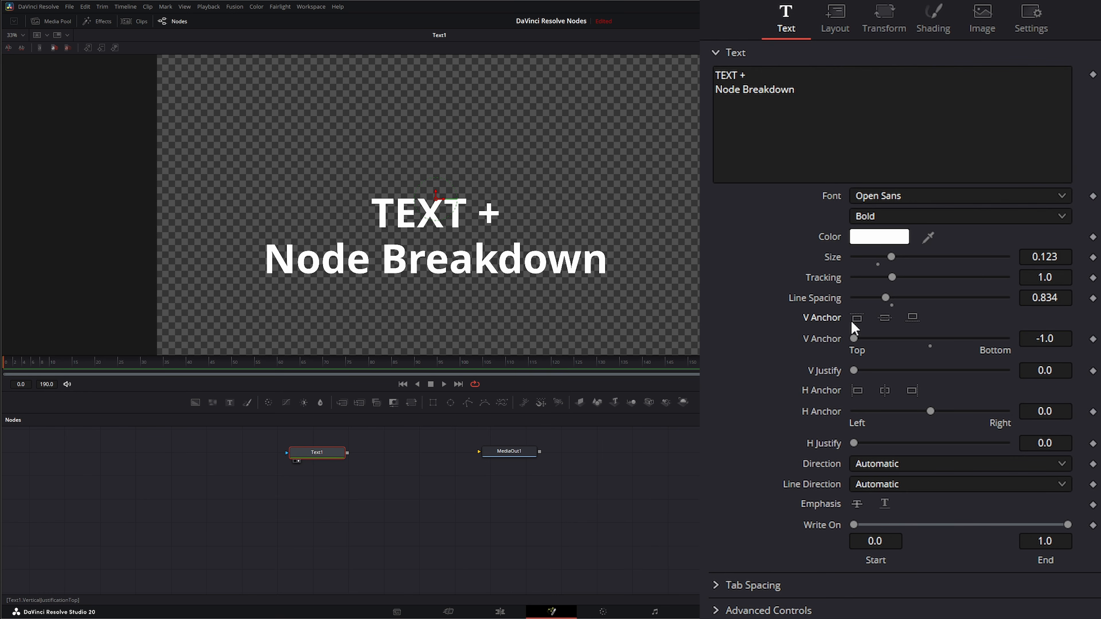
click(885, 318)
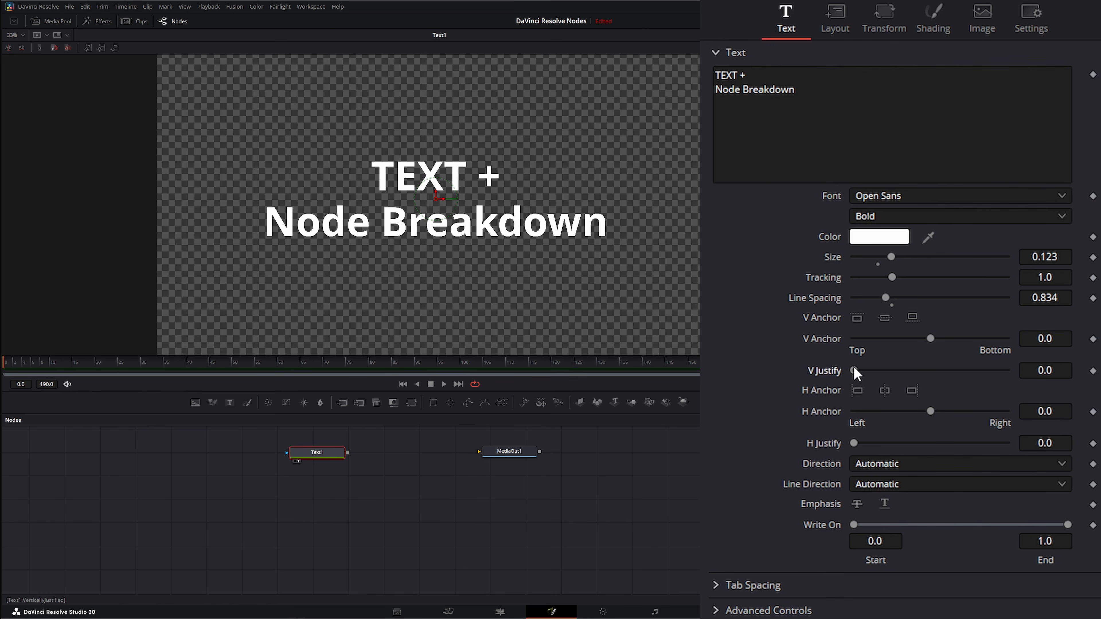
- Change the text's layout type to Text Box and set its vertical justification to about 0.52
drag(854, 370, 829, 376)
click(835, 17)
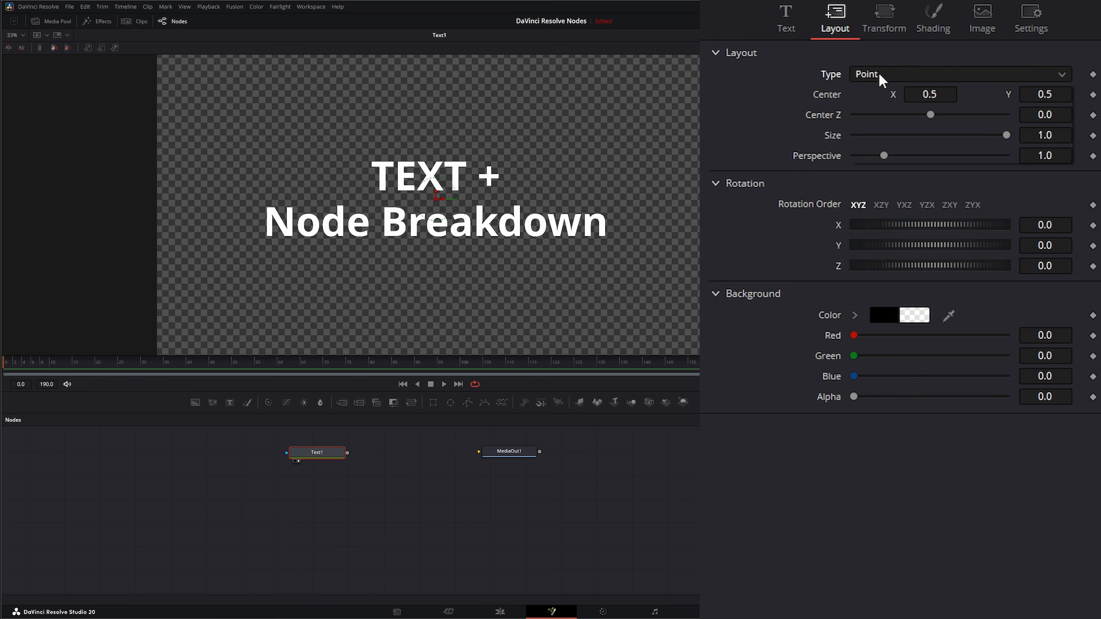
click(867, 74)
click(891, 107)
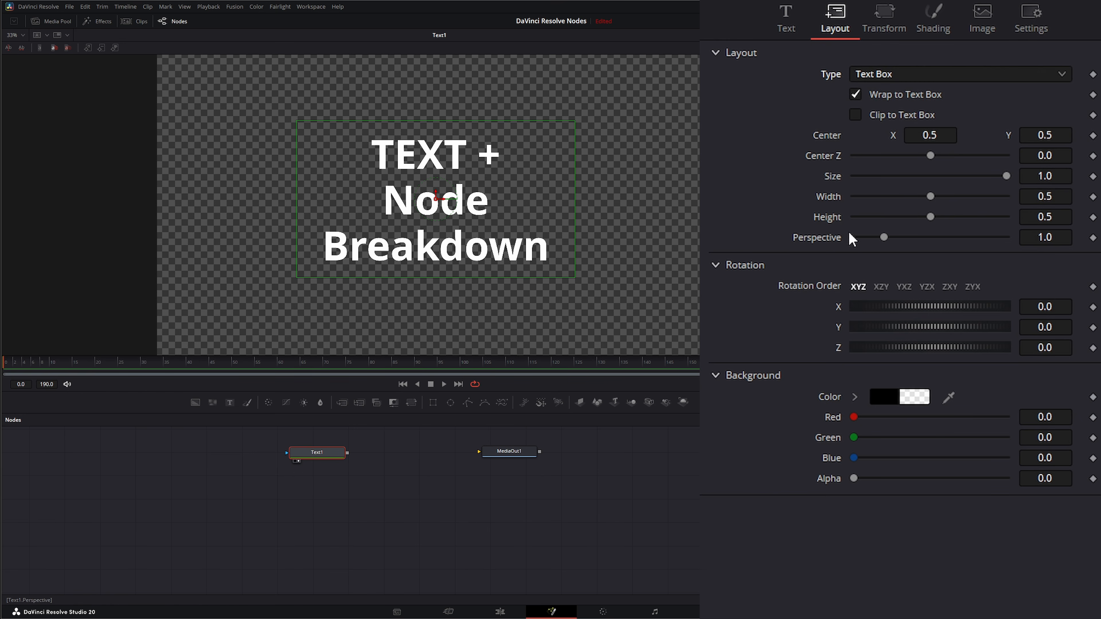
click(796, 33)
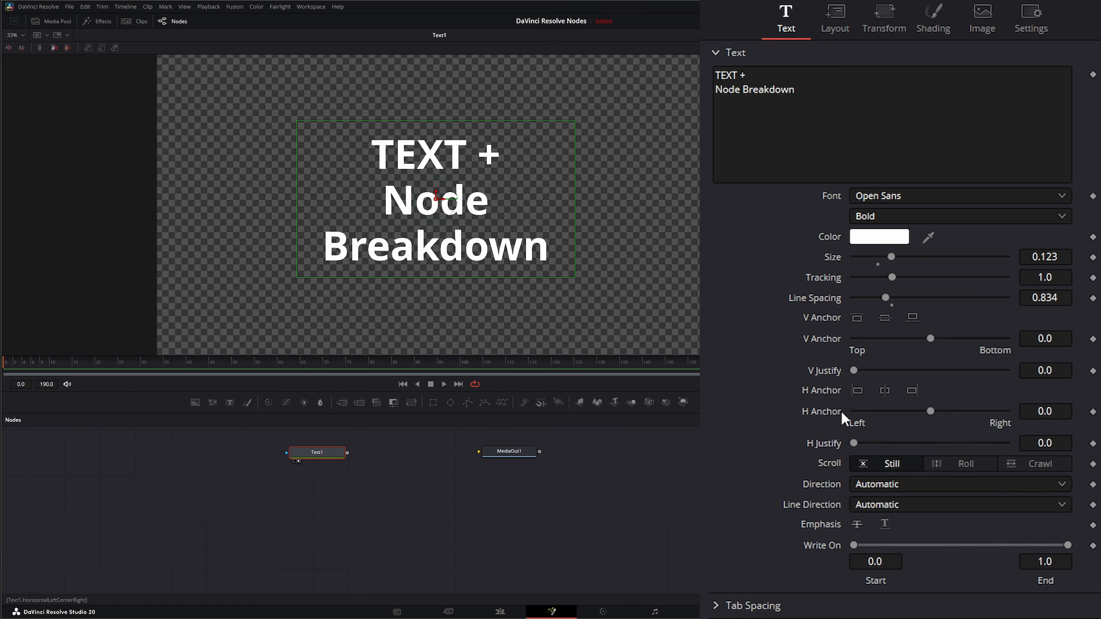
drag(857, 373, 937, 381)
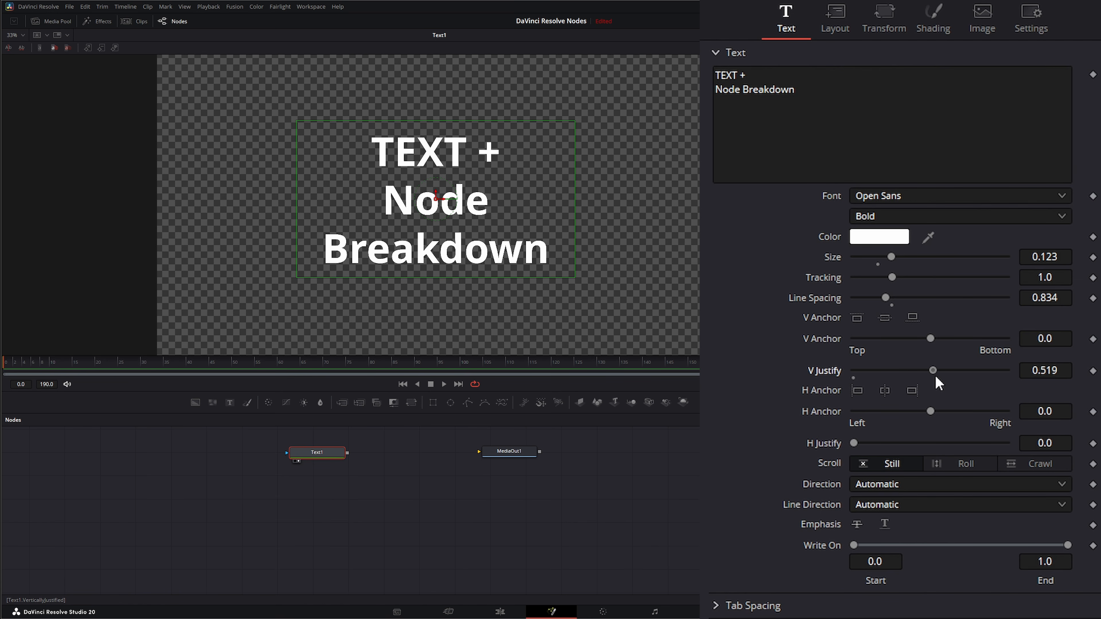
- Set the text's layout type back to Point and reset the vertical justification to 0.0
click(828, 19)
click(882, 75)
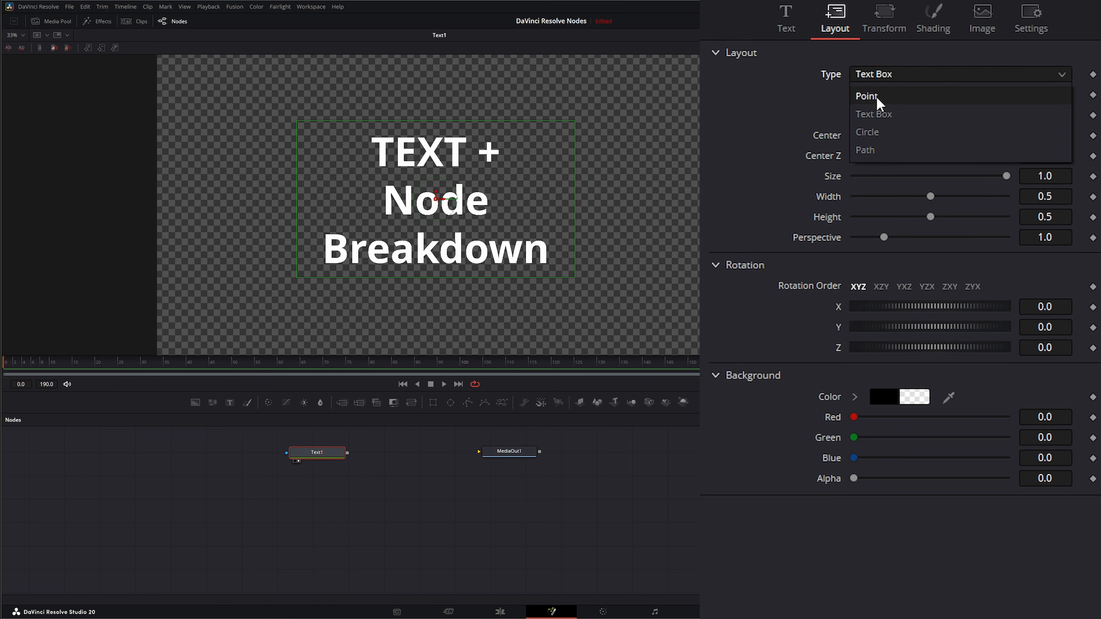
click(877, 98)
click(787, 22)
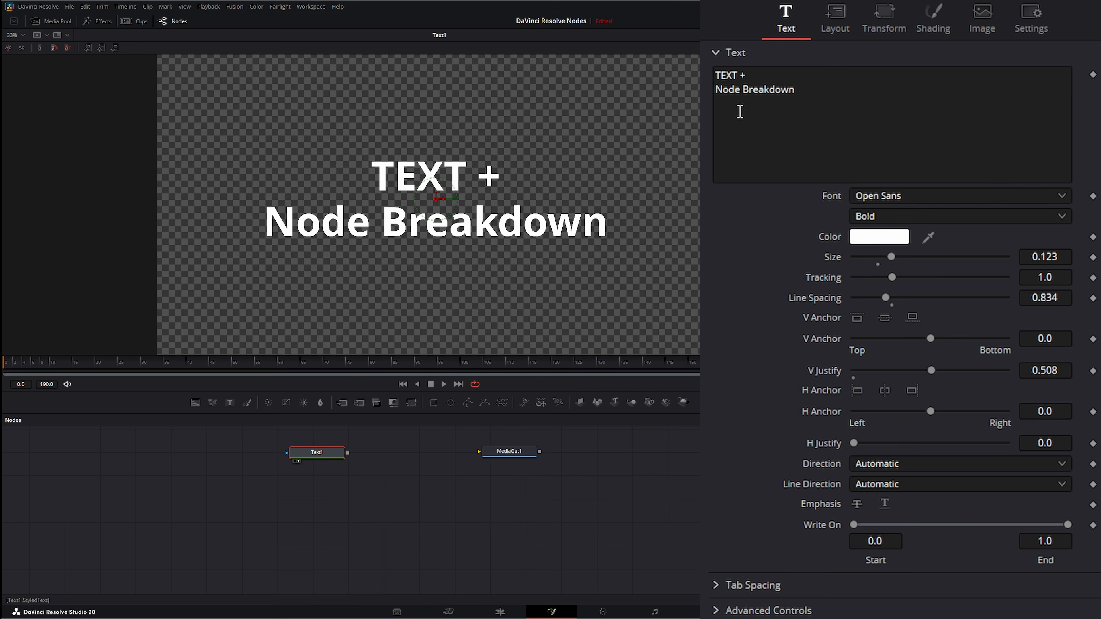
- Try the left, center and right horizontal anchors on the text, finishing with the center anchor
click(858, 391)
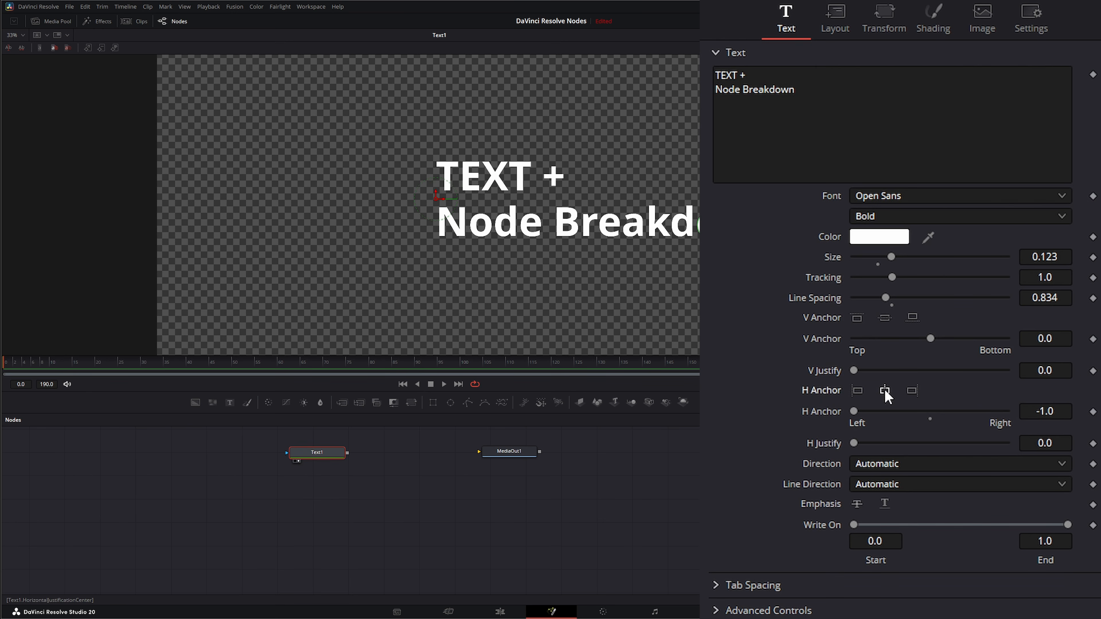
click(885, 391)
click(913, 392)
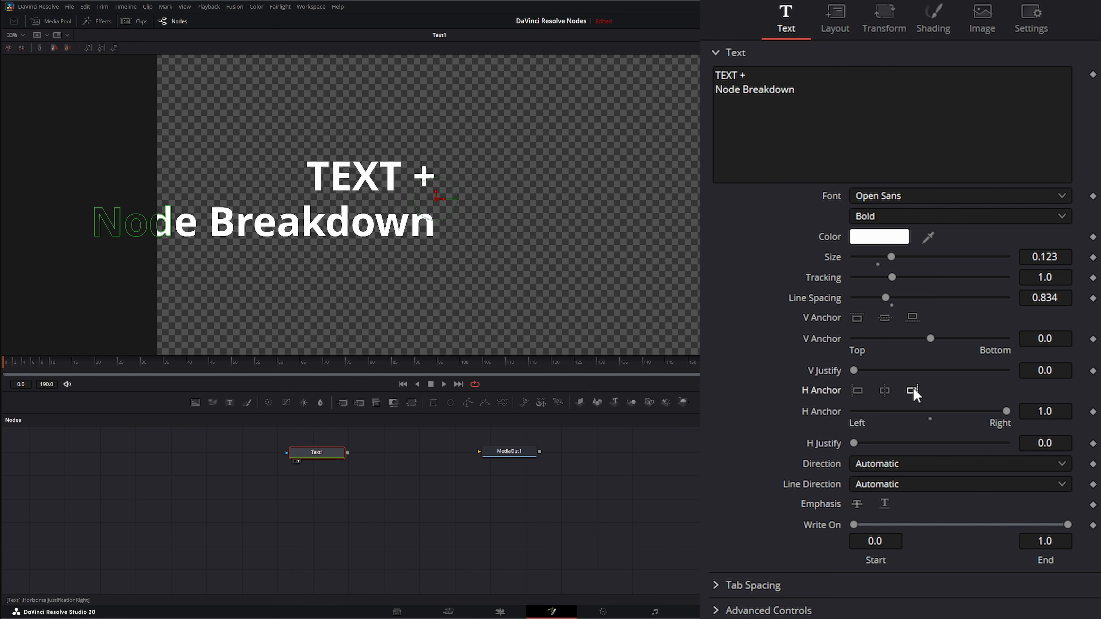
click(885, 391)
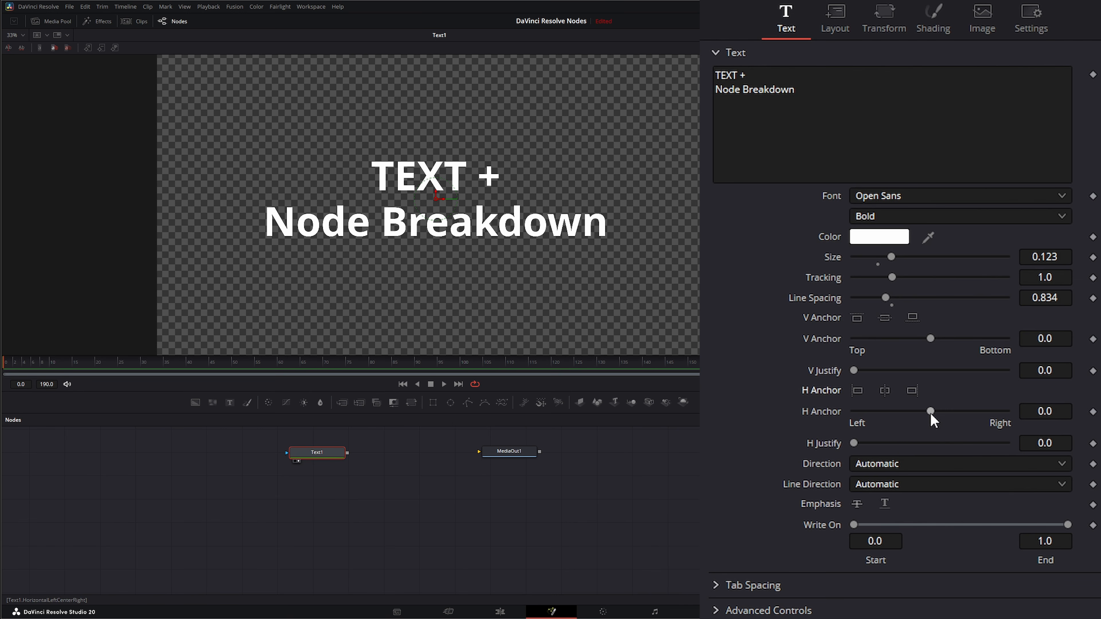
- Try adjusting the text's horizontal anchor and setting its horizontal justification to about 0.33, then reset both to 0.0
mouse_move(931, 413)
mouse_down()
mouse_move(953, 413)
mouse_move(915, 414)
mouse_move(928, 410)
mouse_up()
double_click(817, 412)
drag(856, 444, 904, 444)
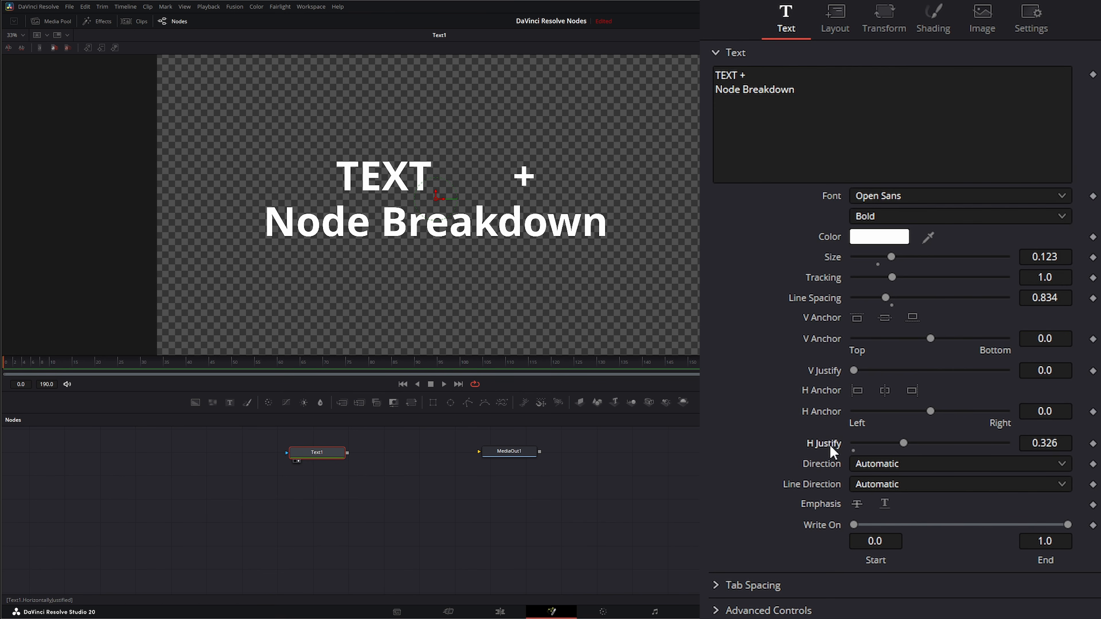
double_click(831, 446)
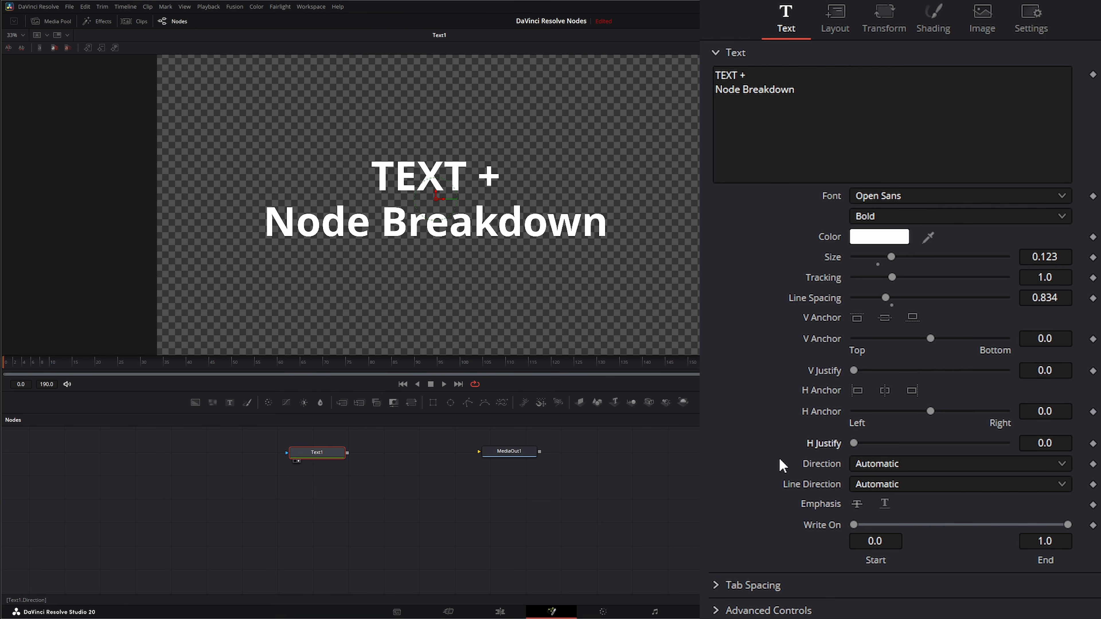
- Try the Horizontal, Reversed Horizontal, Vertical and Reversed Vertical text directions, finishing with Automatic
click(873, 463)
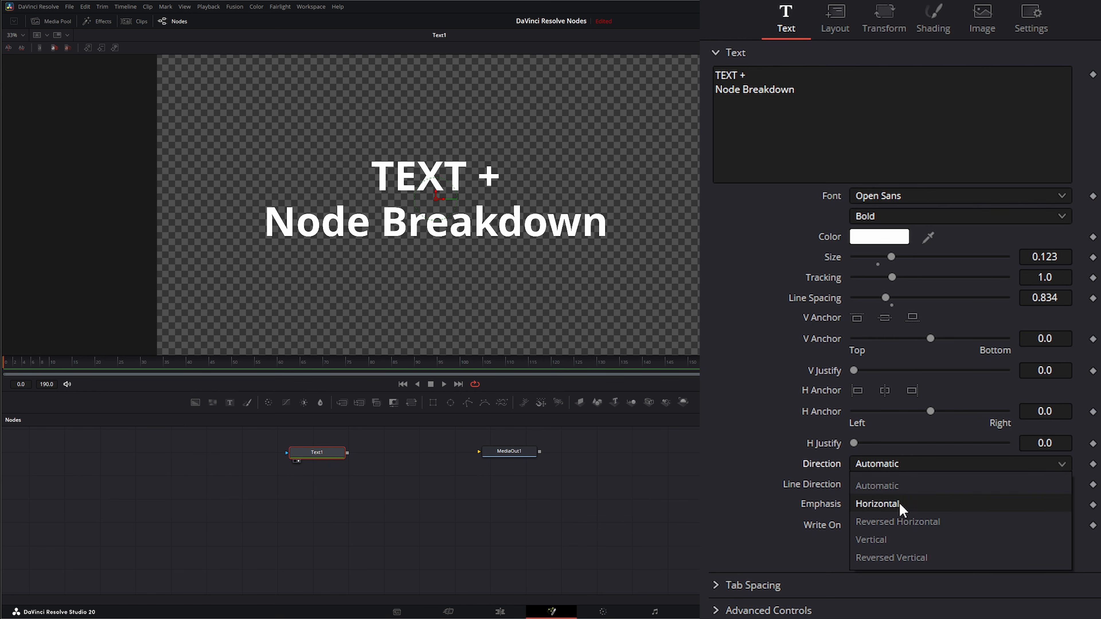
click(901, 504)
click(888, 462)
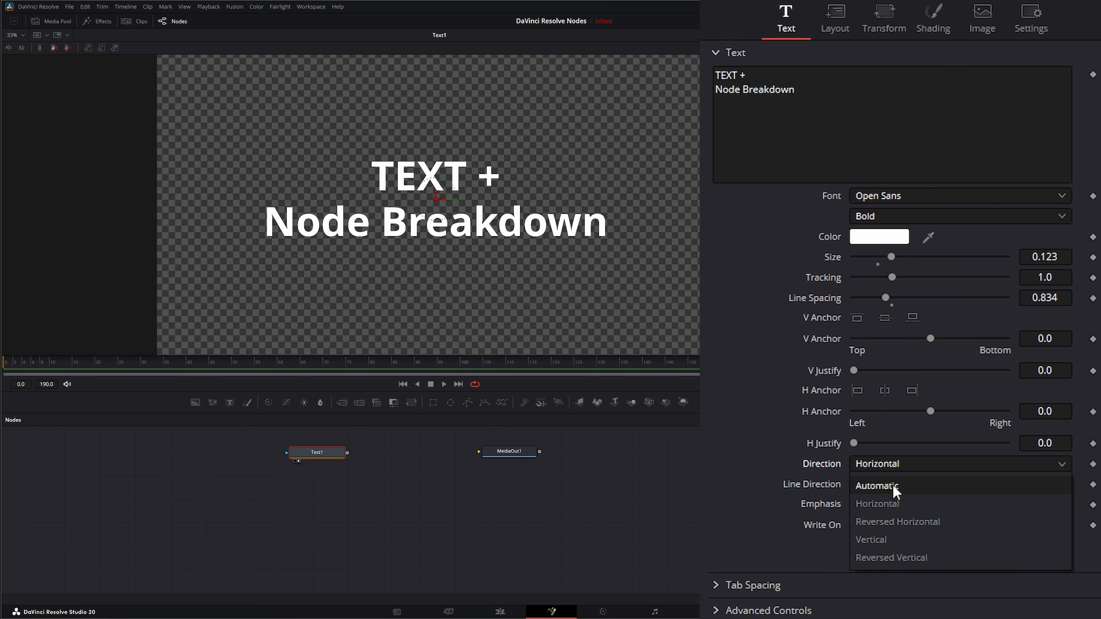
click(900, 521)
click(878, 462)
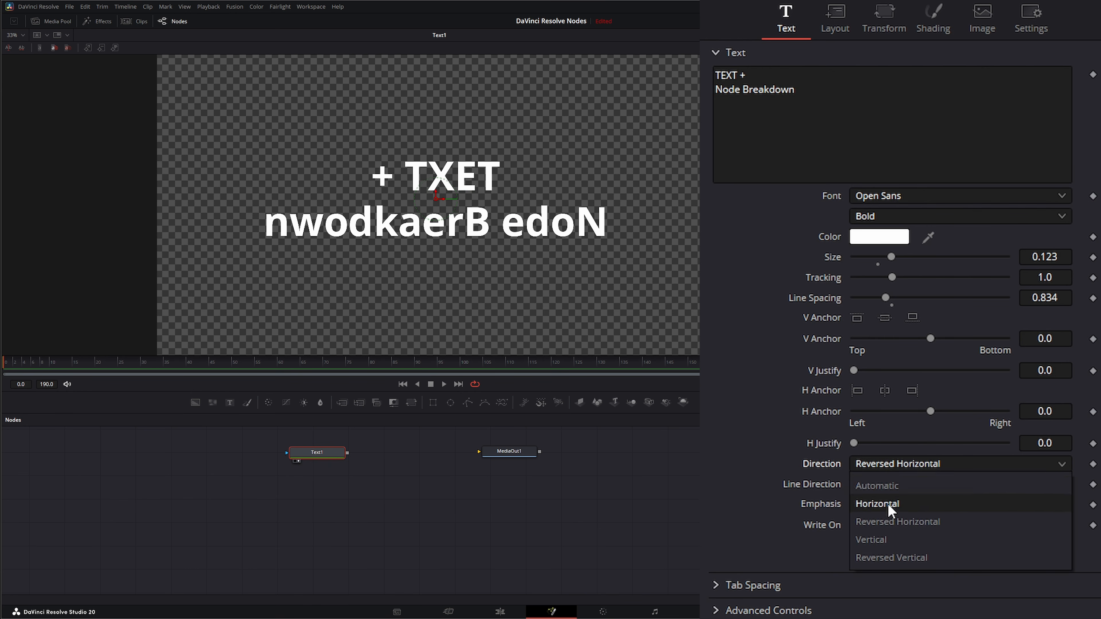
click(894, 539)
click(878, 463)
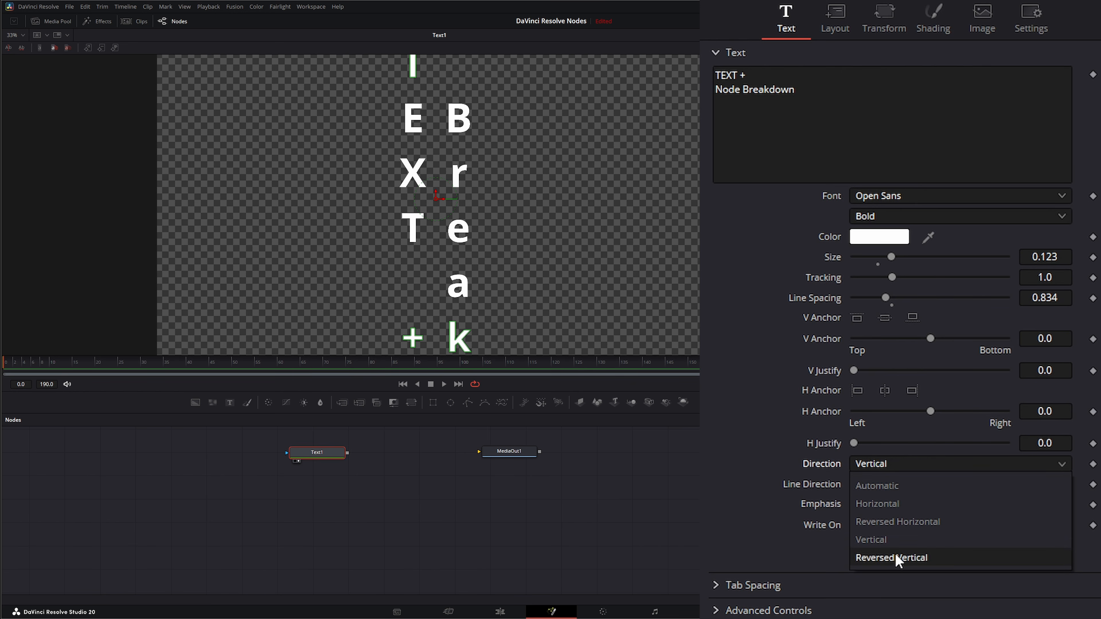
click(896, 558)
click(876, 463)
click(883, 487)
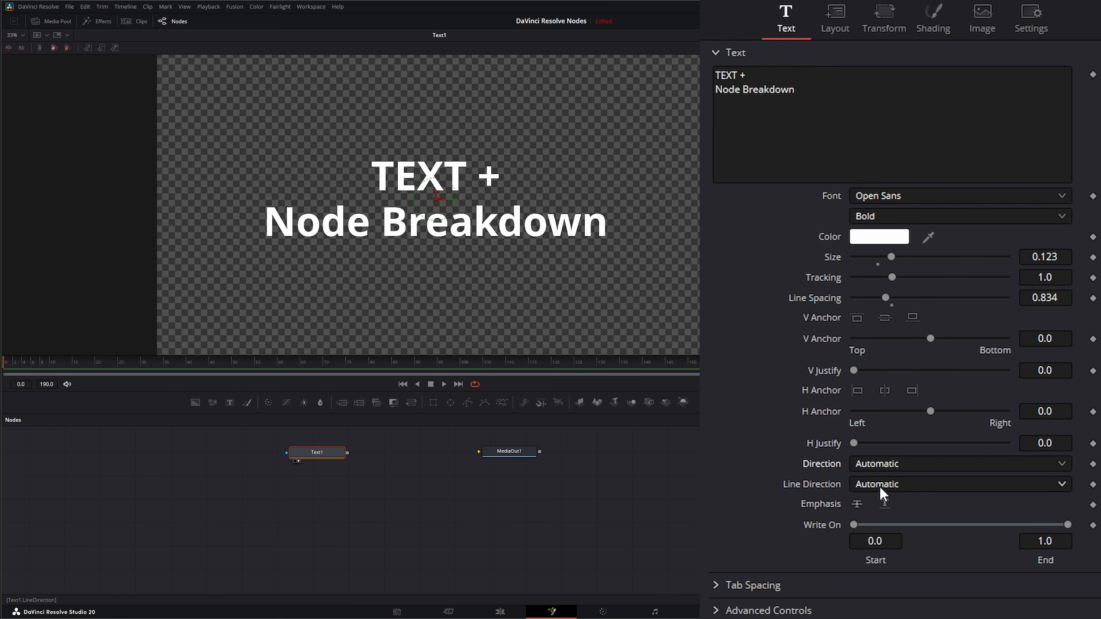
- Try the Top Down and Bottom Up line directions on the text, finishing with Automatic
click(882, 483)
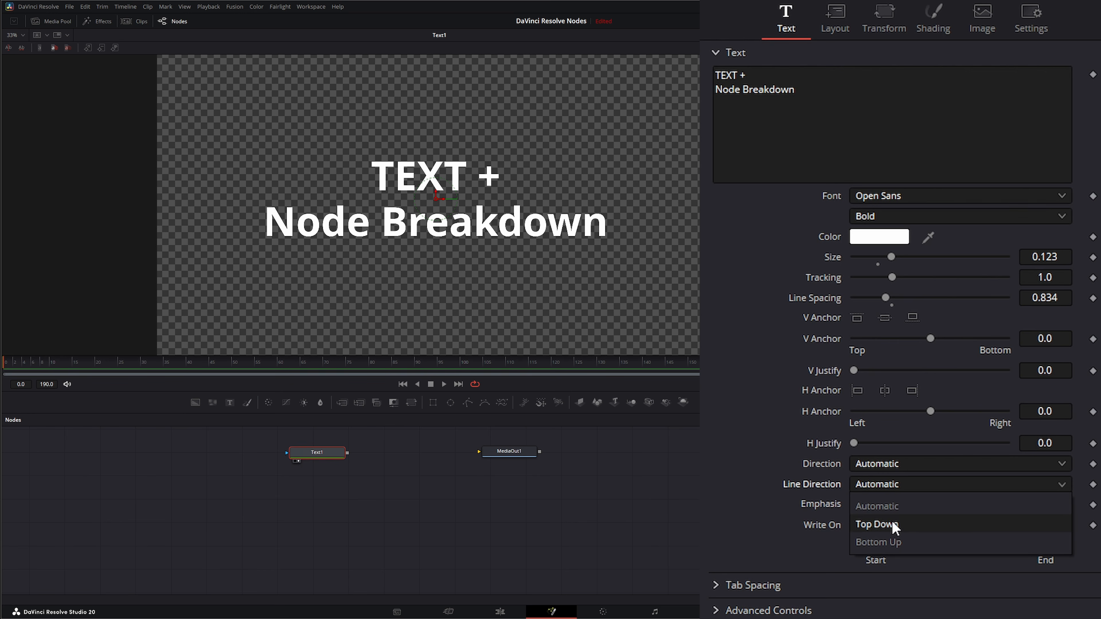
click(892, 524)
click(881, 485)
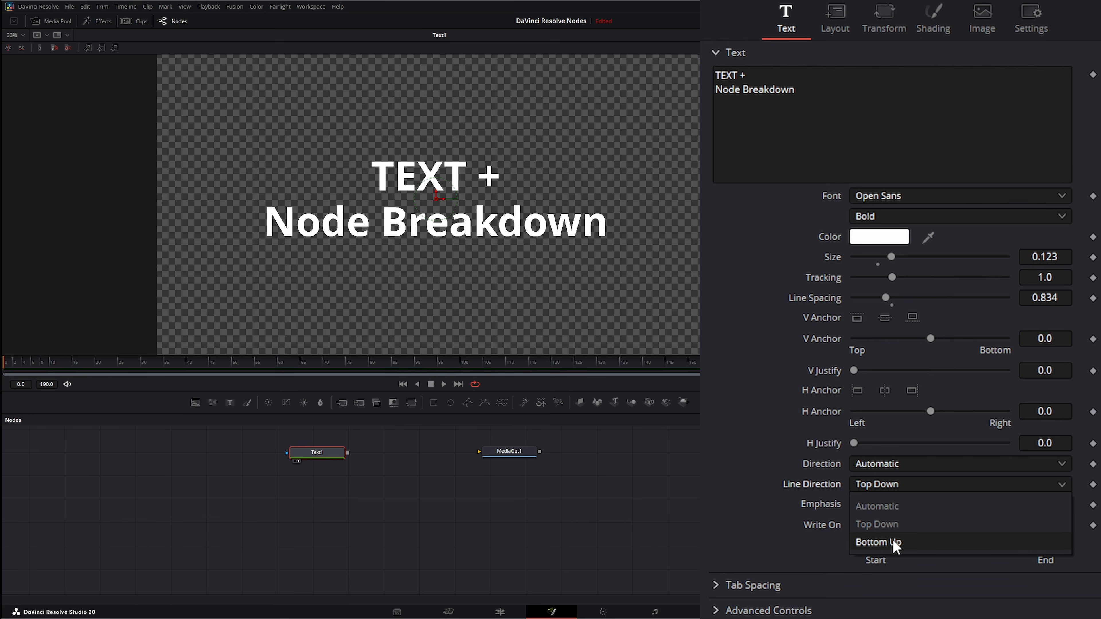
click(893, 540)
click(879, 483)
click(897, 508)
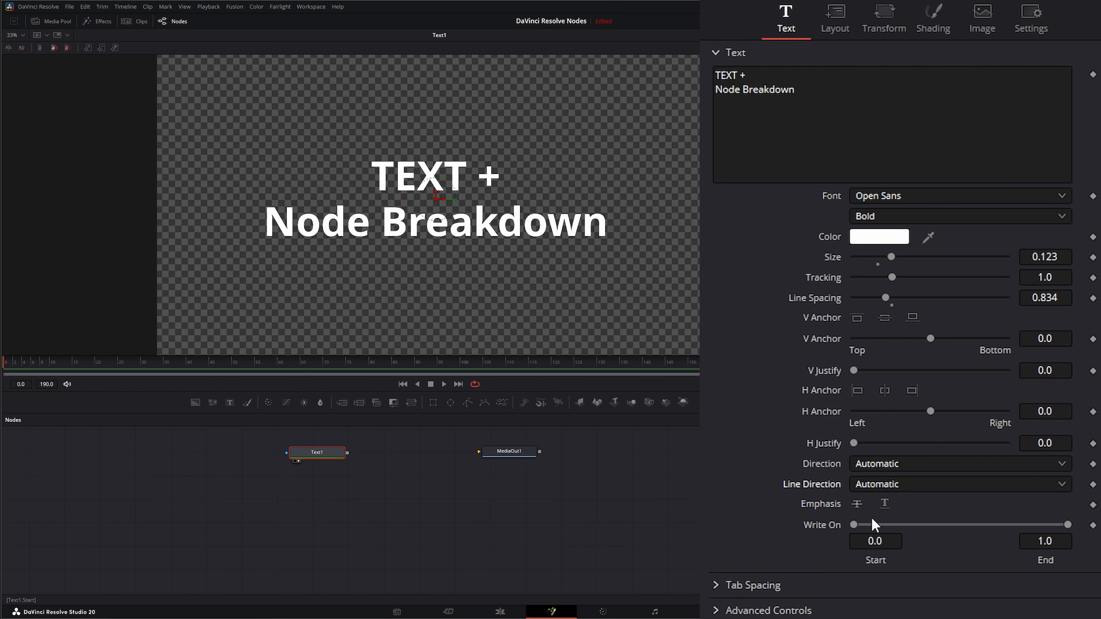
- Try the strikethrough and underline emphasis on the text, switching each one off again
click(858, 503)
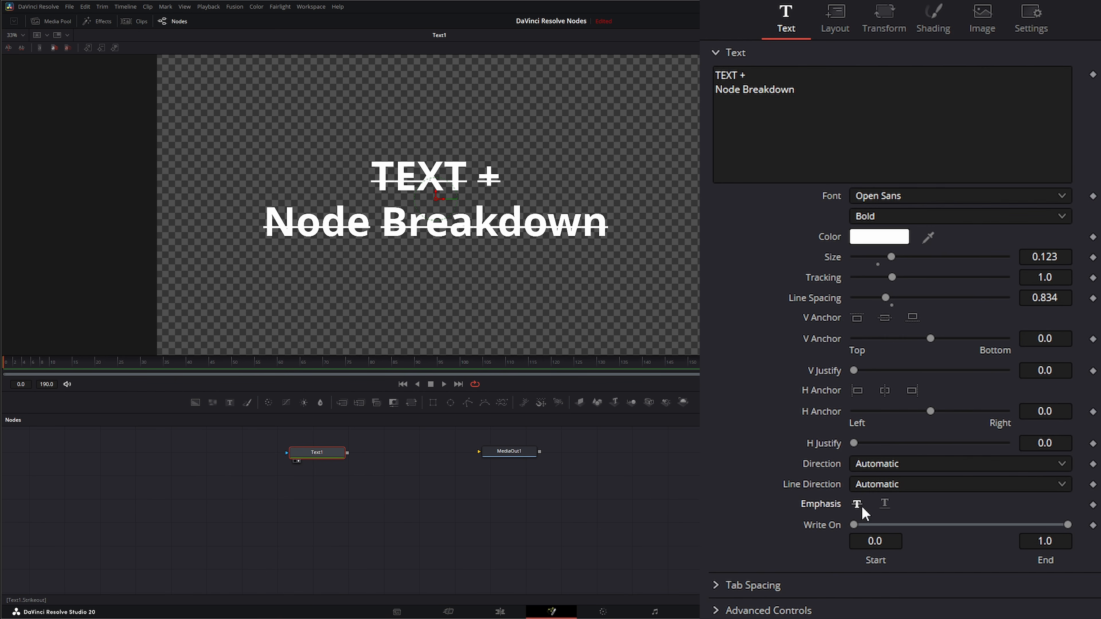
click(857, 504)
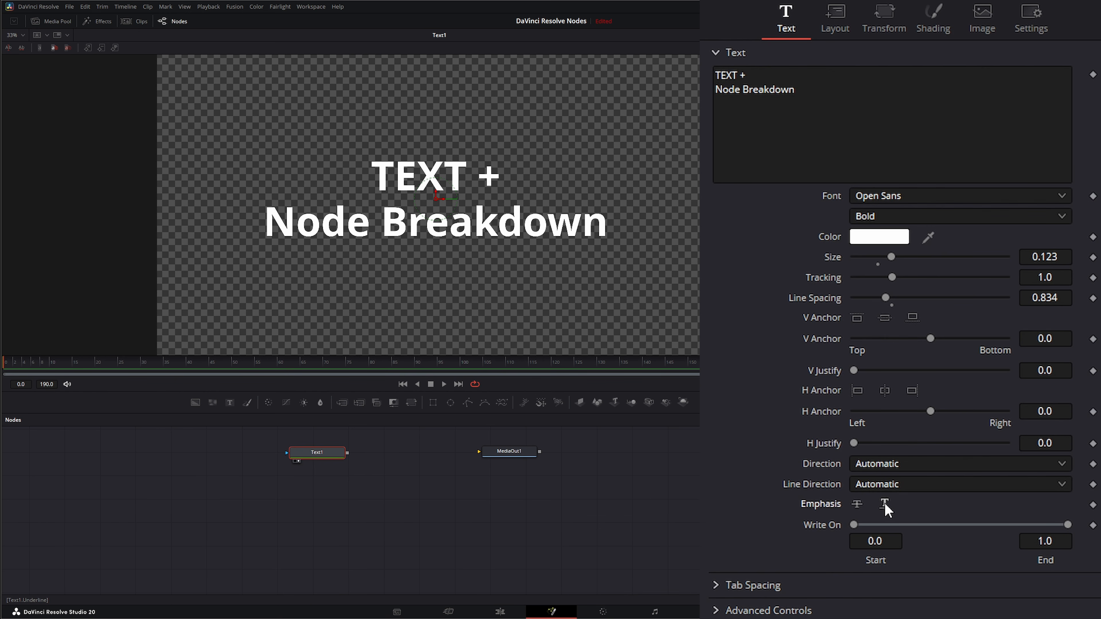
click(885, 504)
click(886, 504)
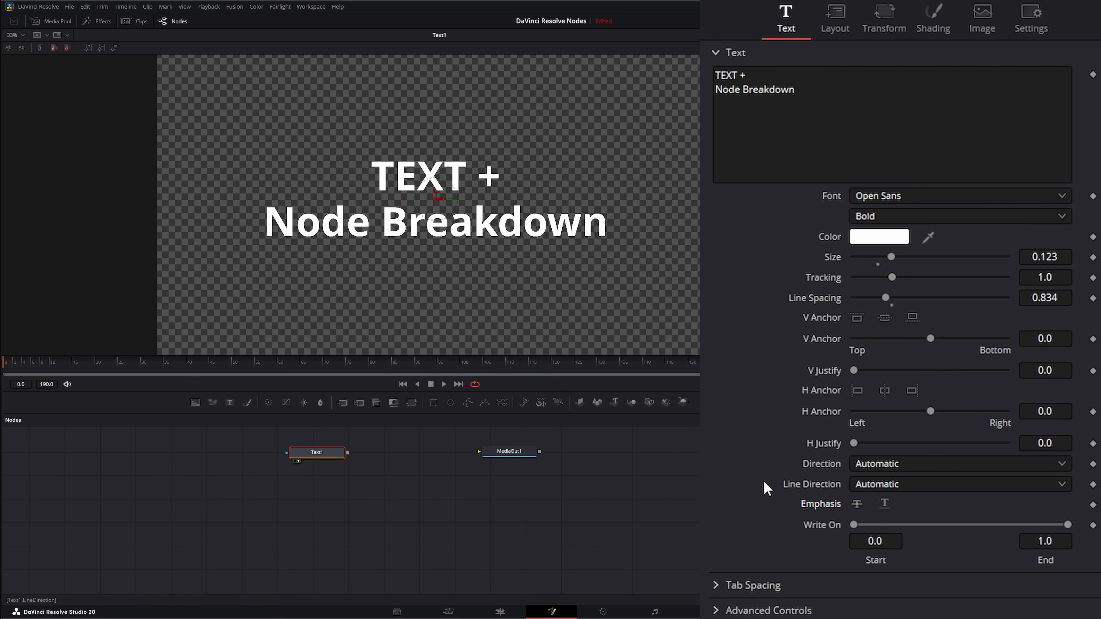
- Animate the text's Write On with keyframes, taking its End value from 0.0 to 1.0
mouse_move(852, 524)
mouse_down()
mouse_move(902, 524)
mouse_move(860, 523)
mouse_up()
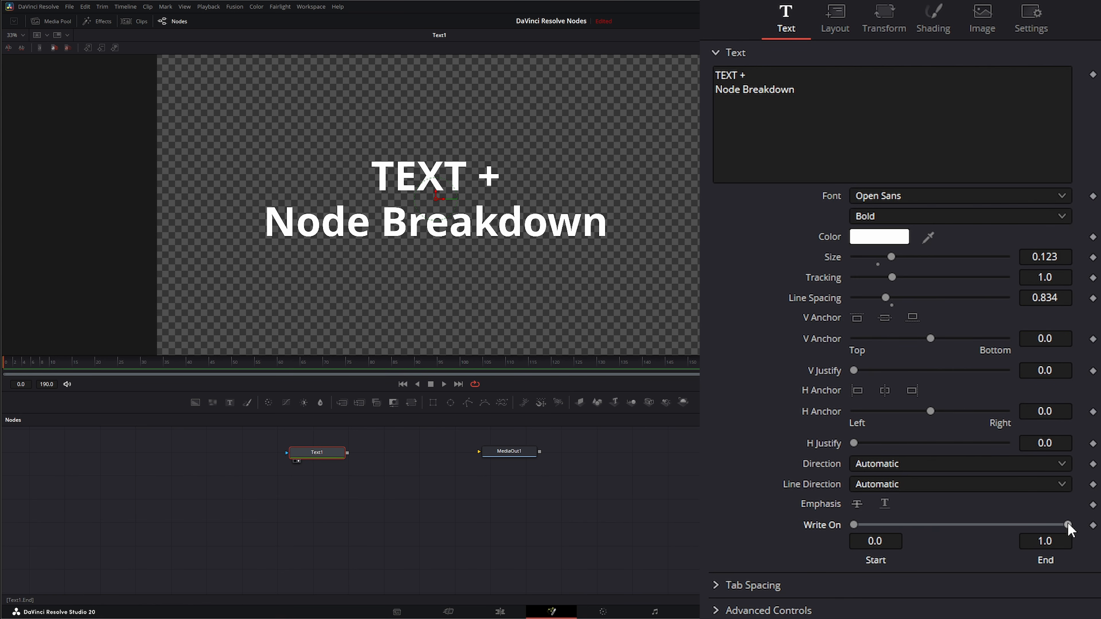
drag(1068, 524, 861, 530)
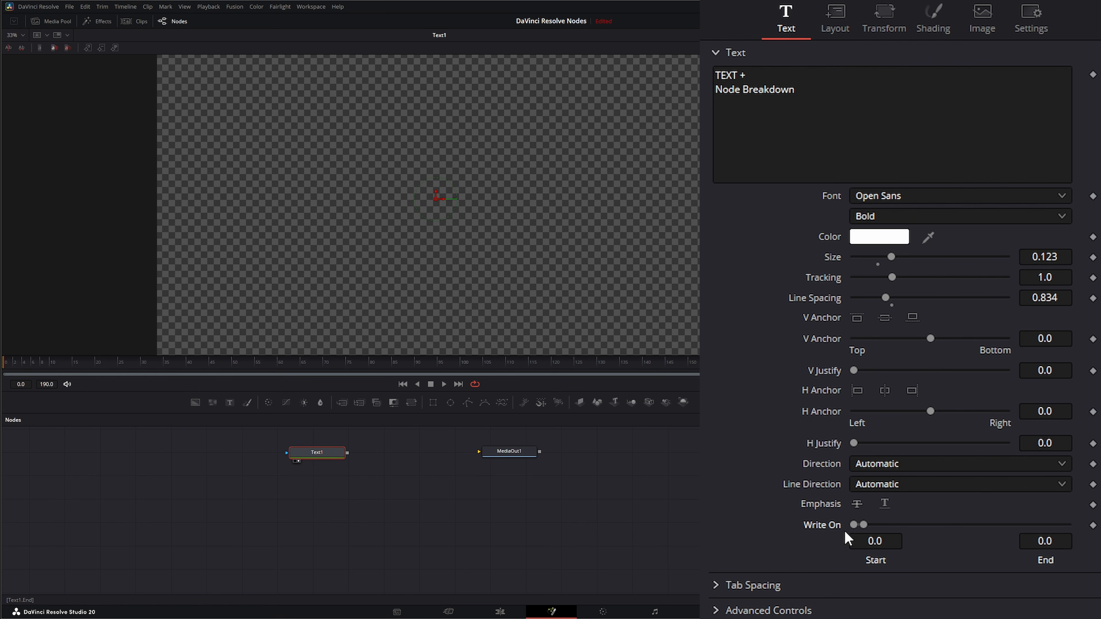
click(1093, 525)
drag(863, 525, 1082, 538)
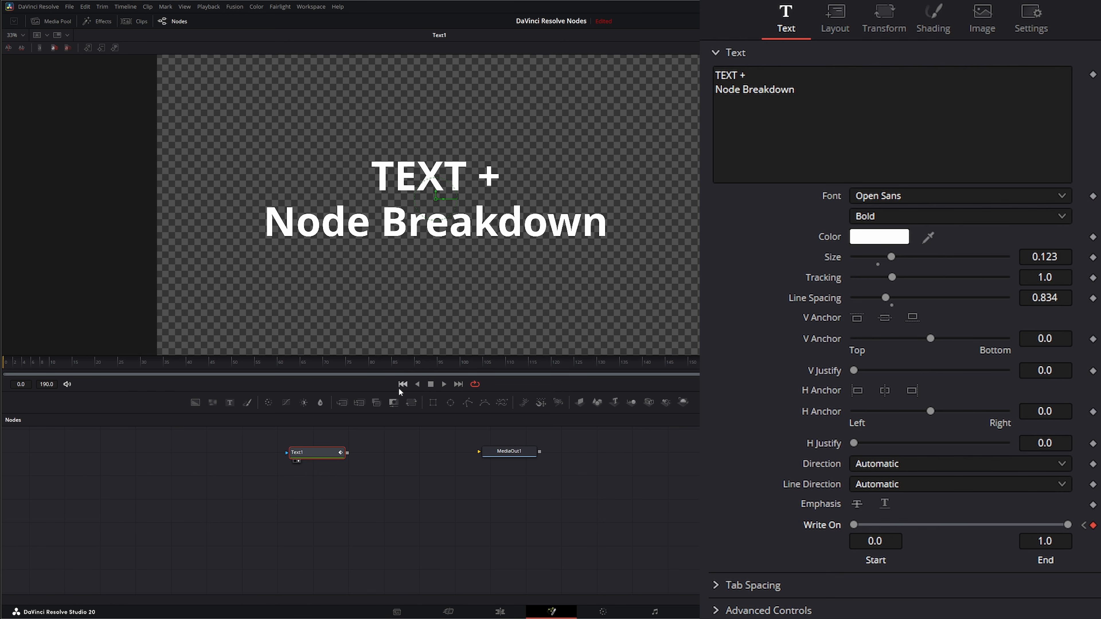
- Play the write-on animation, return to the first frame and reset Write On to its default range
click(444, 384)
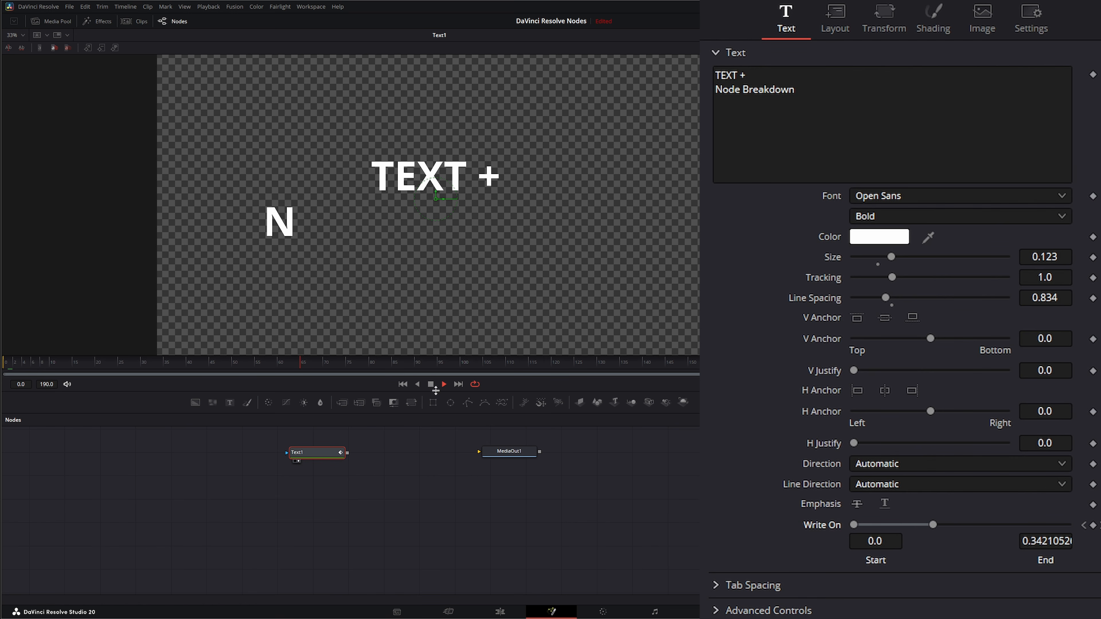
click(403, 385)
double_click(825, 526)
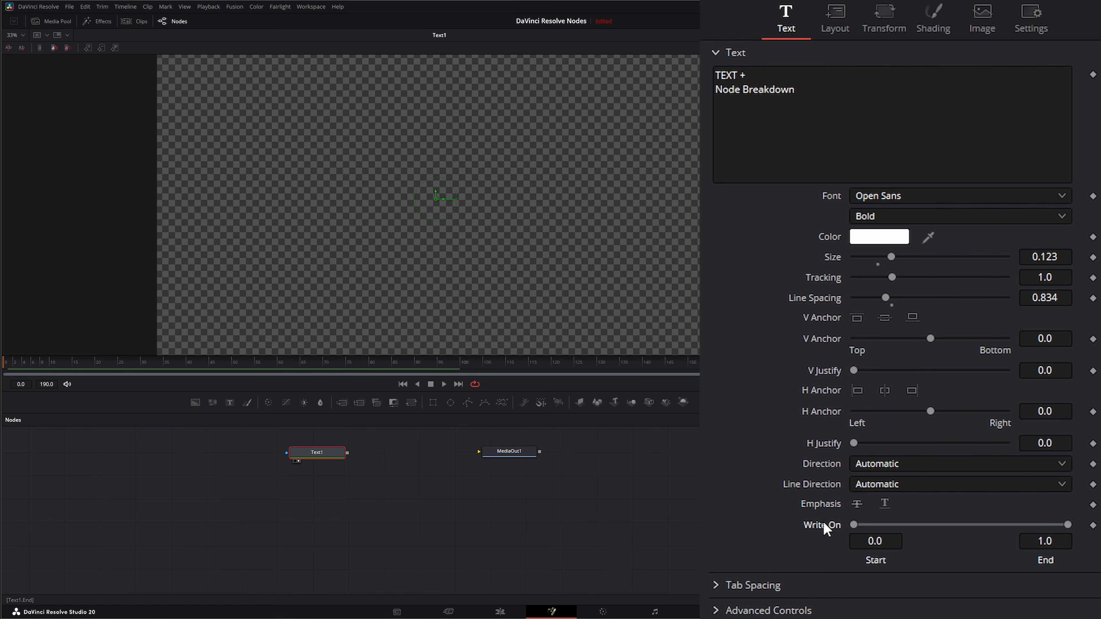
- Add two lines below "Node Breakdown": "Tab 1" indented by one tab and "Tab 2" indented by two tabs
click(715, 53)
click(715, 77)
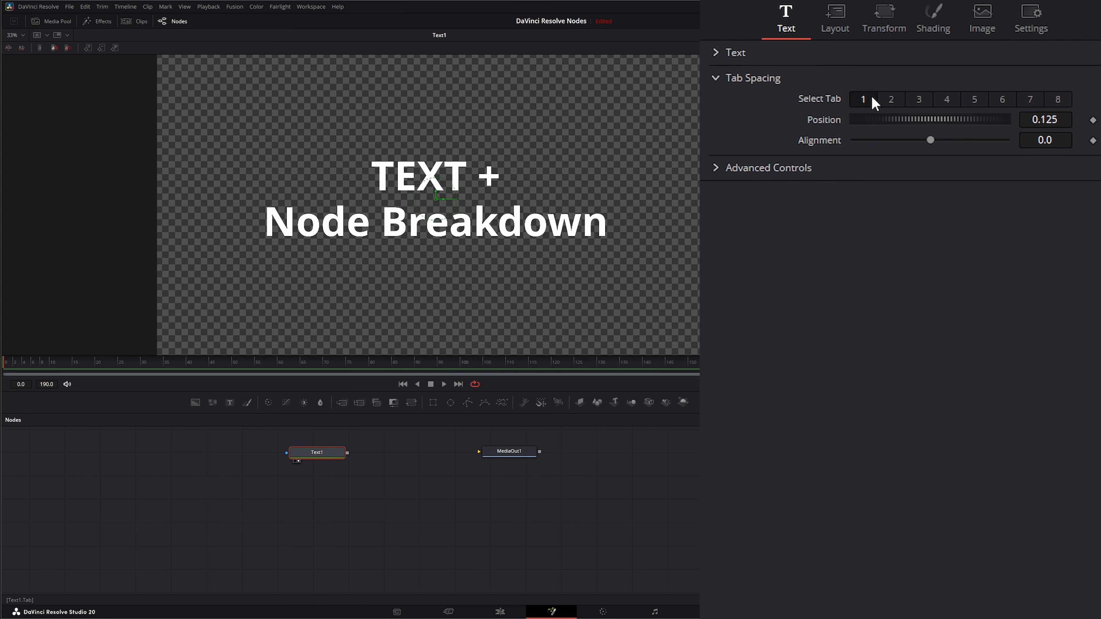
click(715, 53)
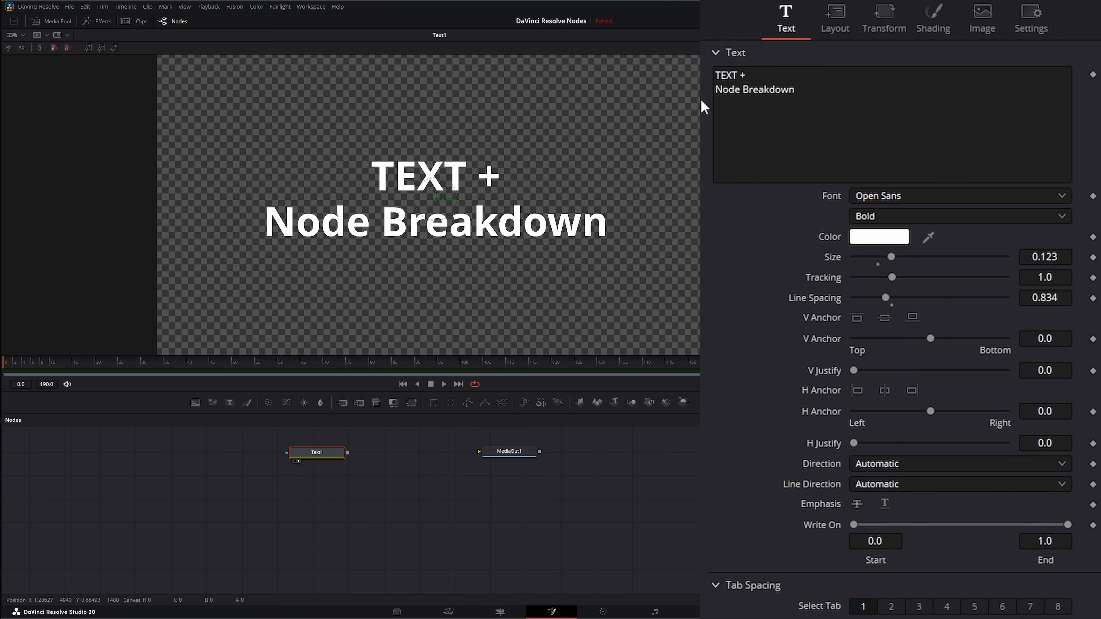
click(838, 90)
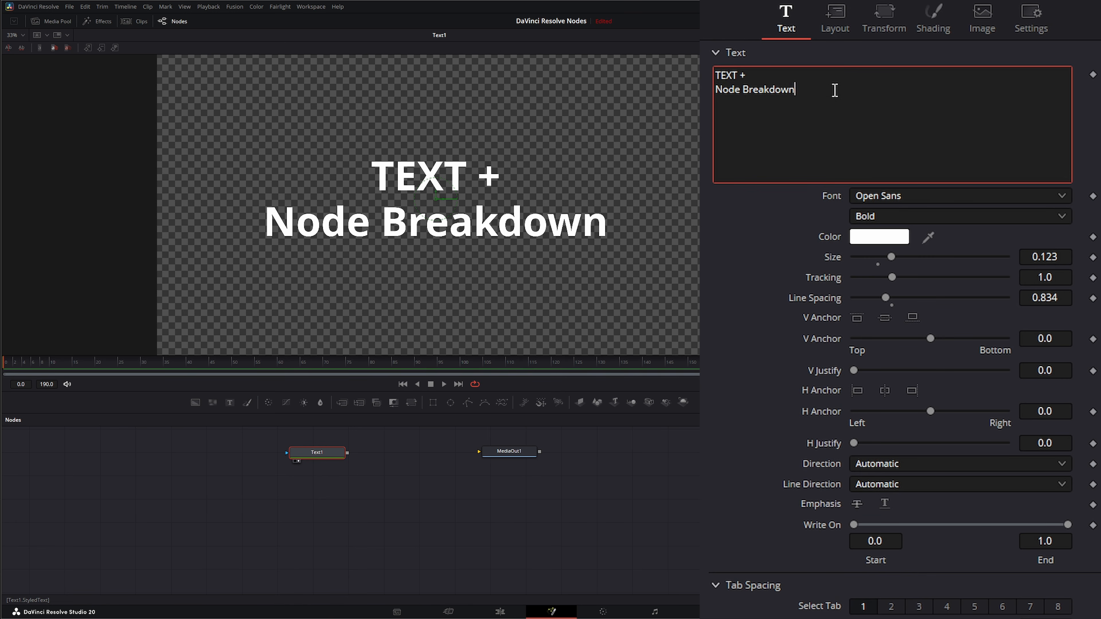
key(Return)
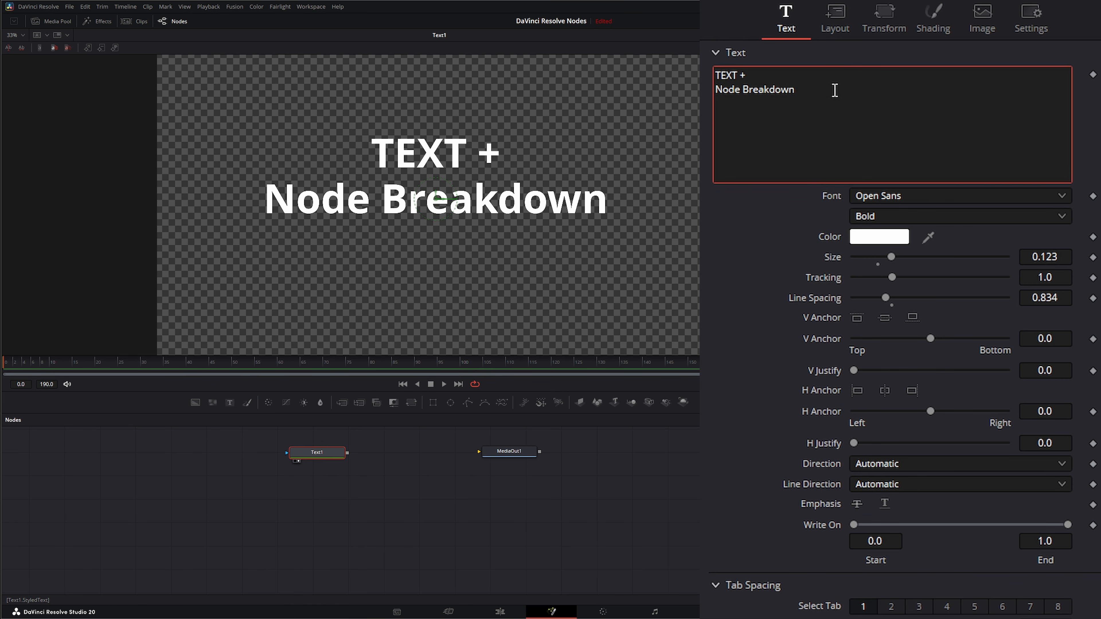
key(Tab)
text(Tab)
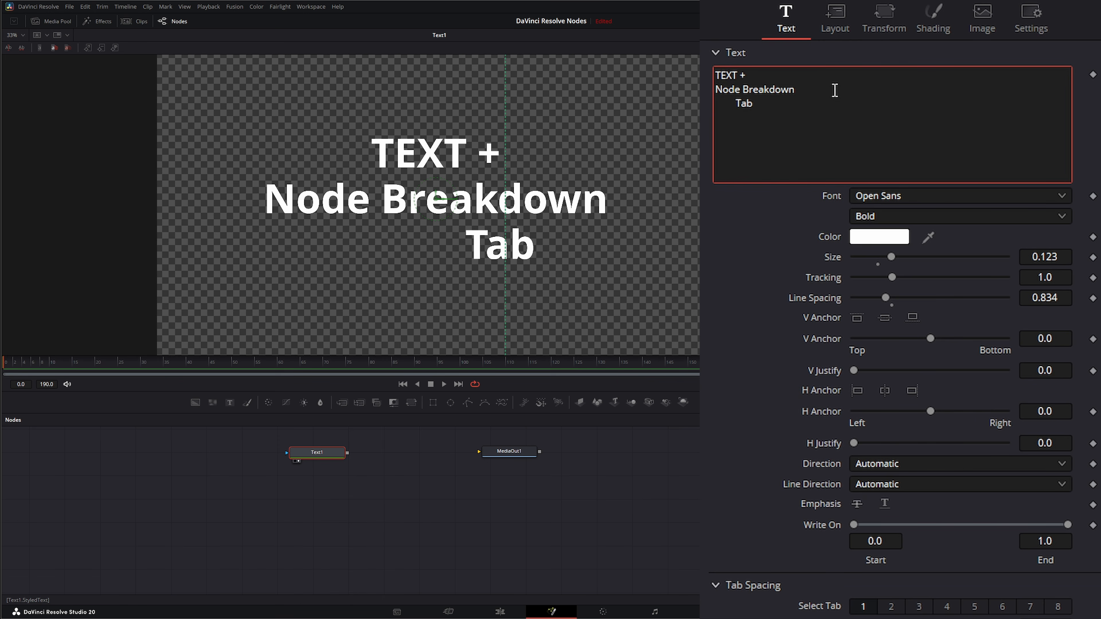
text( 1)
key(Return)
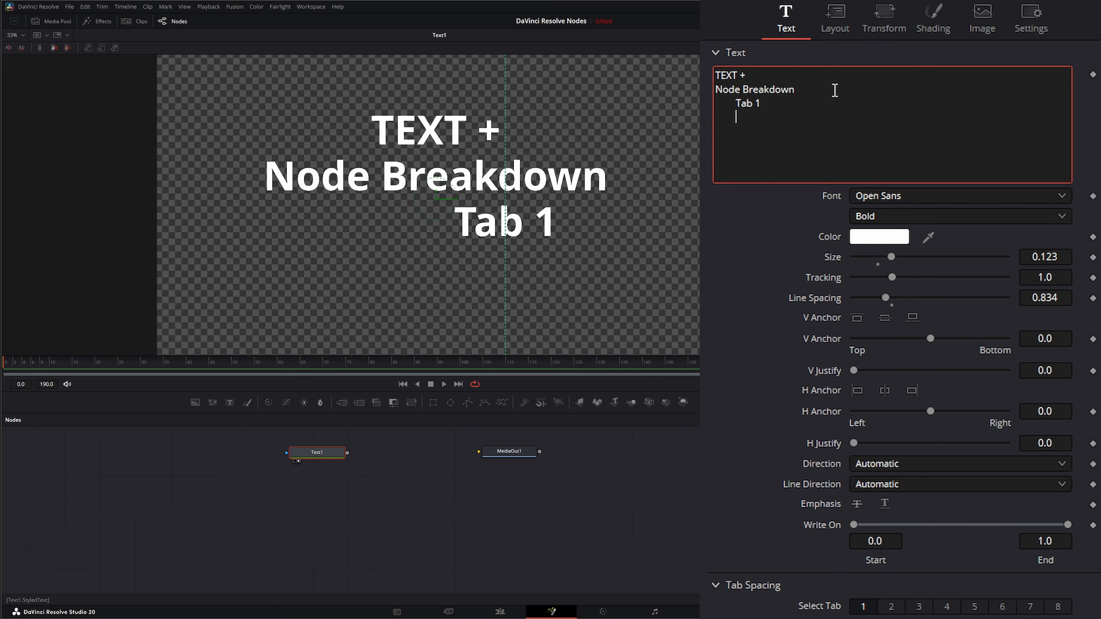
key(Tab)
text(Tab)
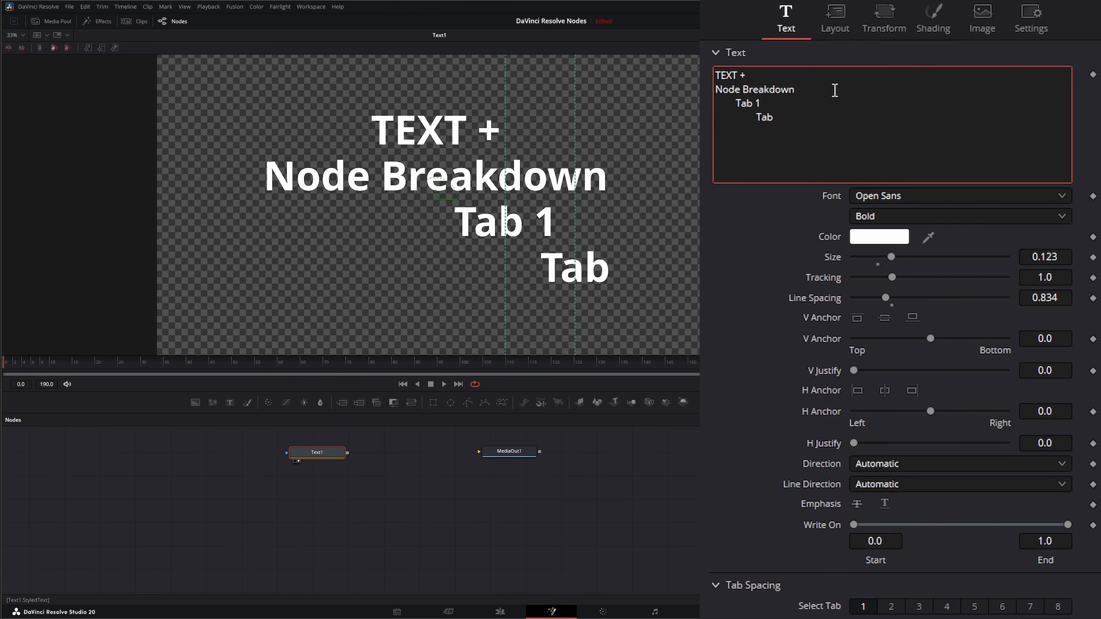
text( 2)
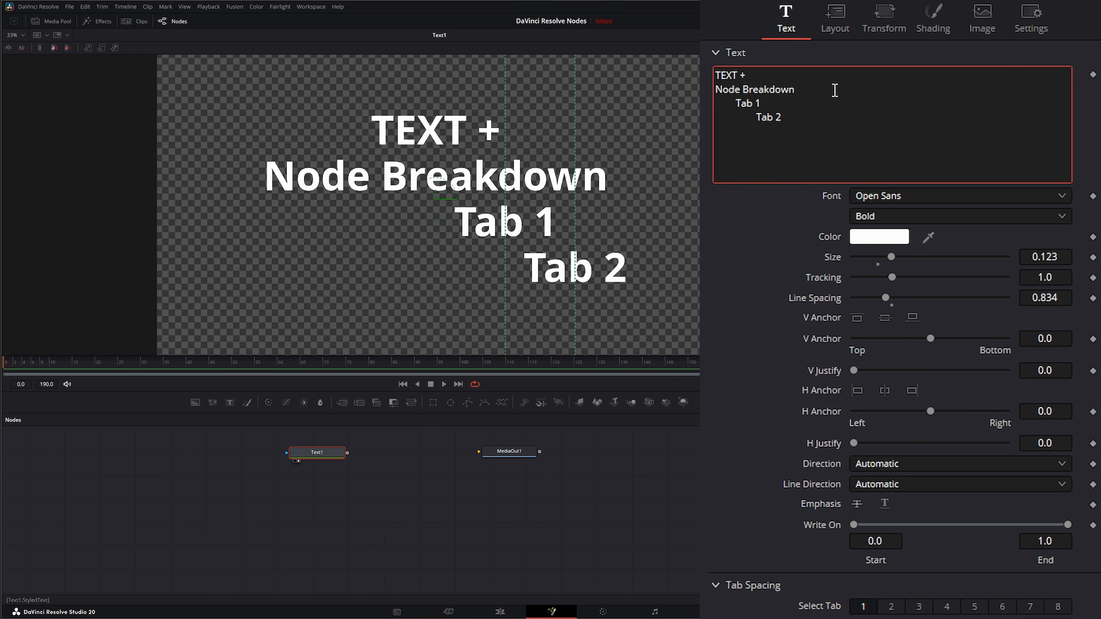
- Set tab 1 to position 0.1 and alignment about 0.92, and tab 2 to position 0.184 and alignment 0.97
click(716, 52)
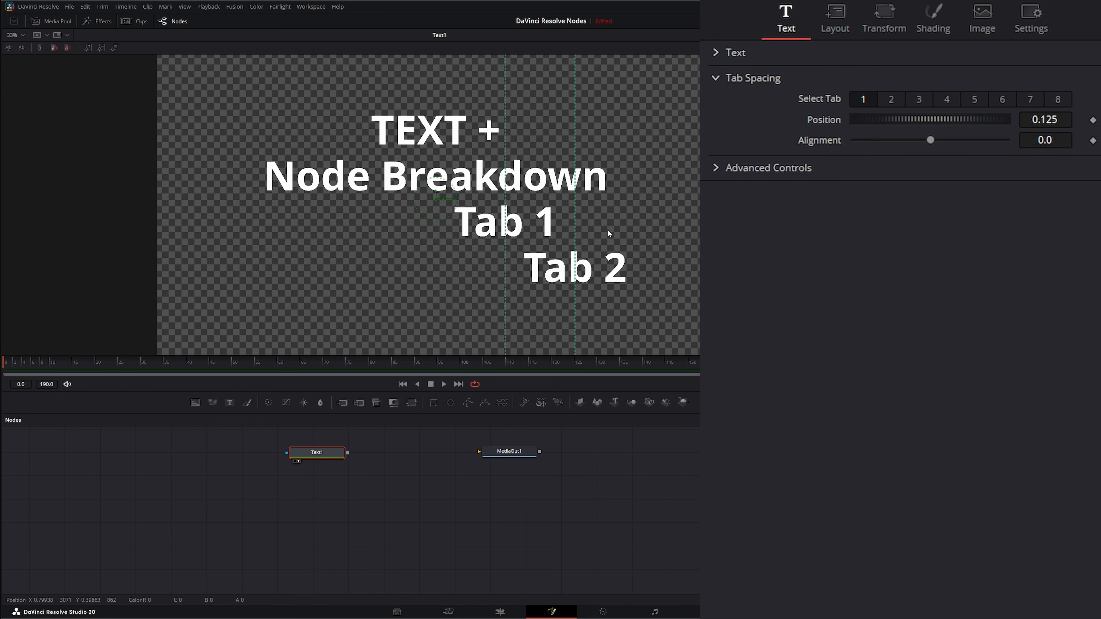
drag(924, 125, 1004, 146)
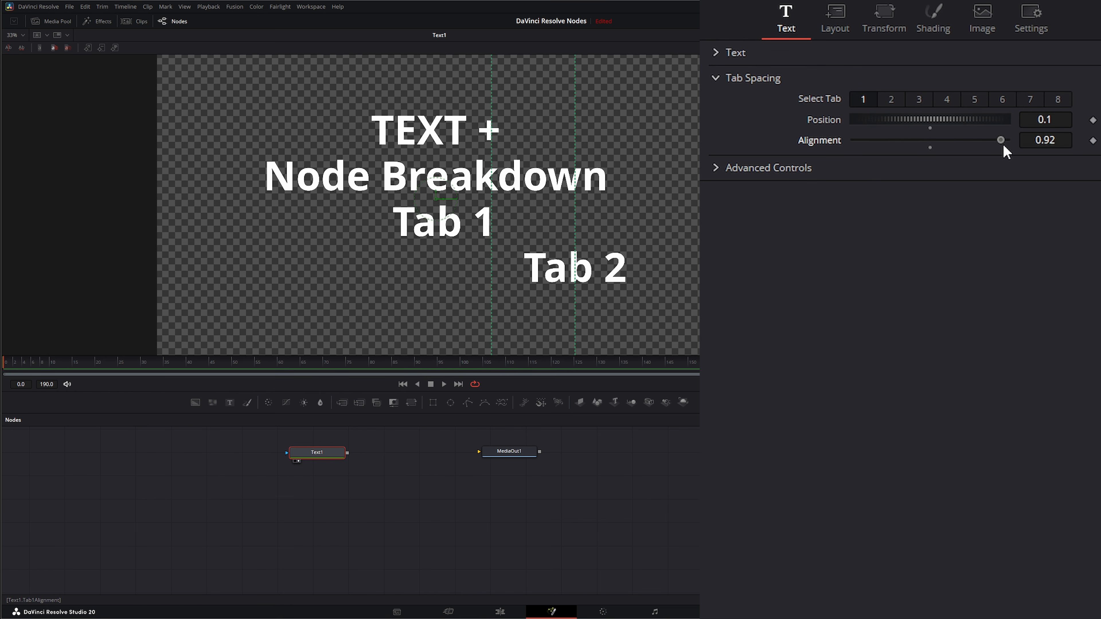
click(893, 98)
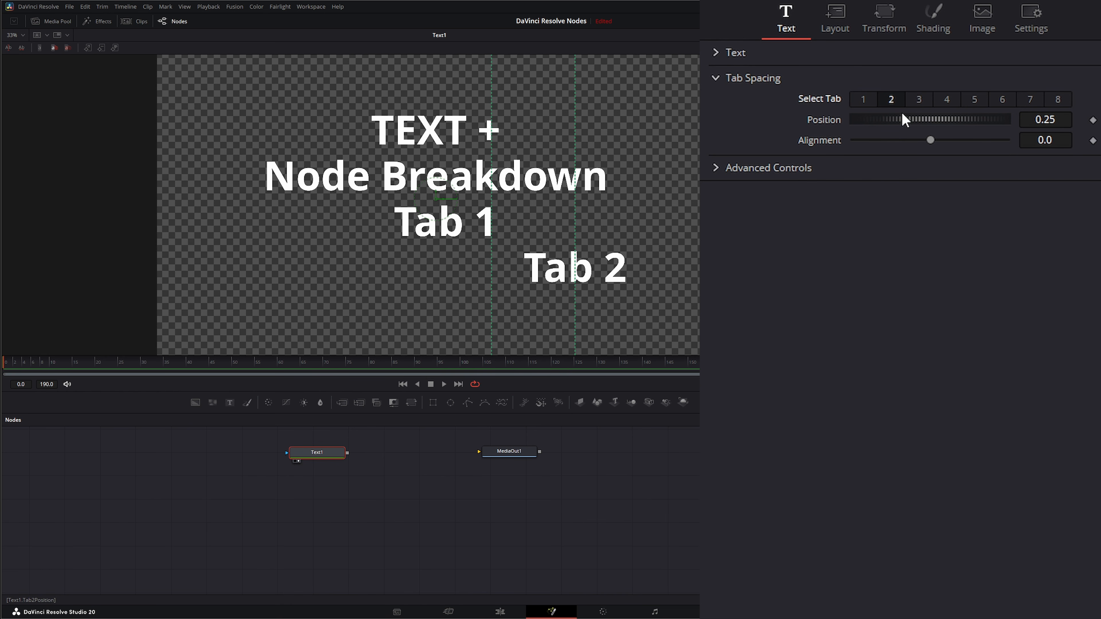
drag(904, 116, 1004, 142)
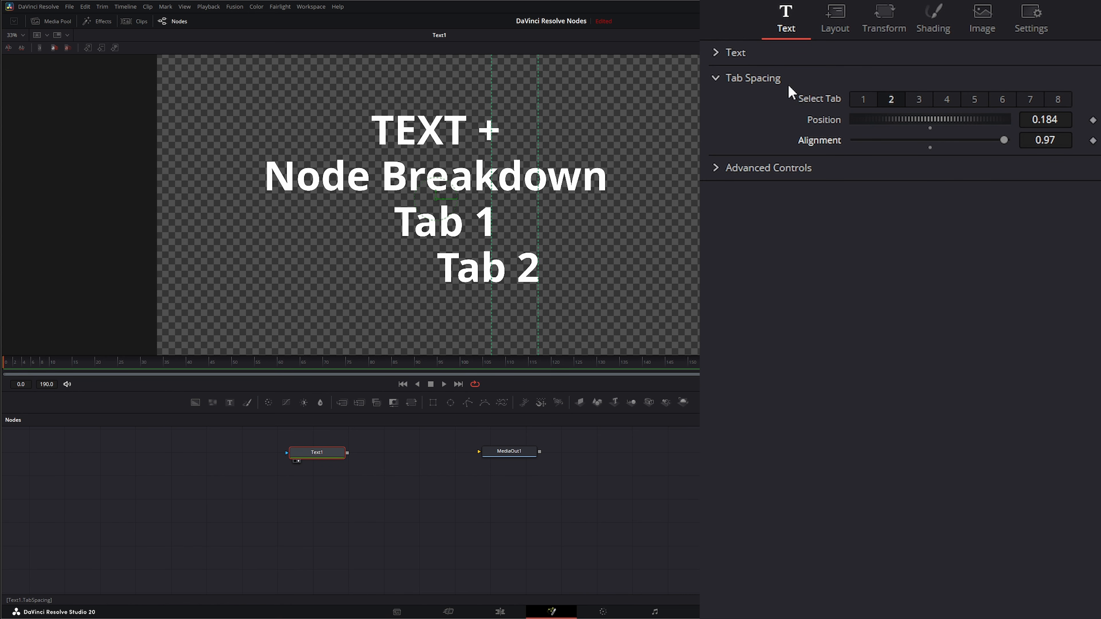
- Delete the "Tab 1" and "Tab 2" lines from the text, leaving only the two title lines
click(720, 57)
drag(853, 126, 706, 105)
key(BackSpace)
key(BackSpace)
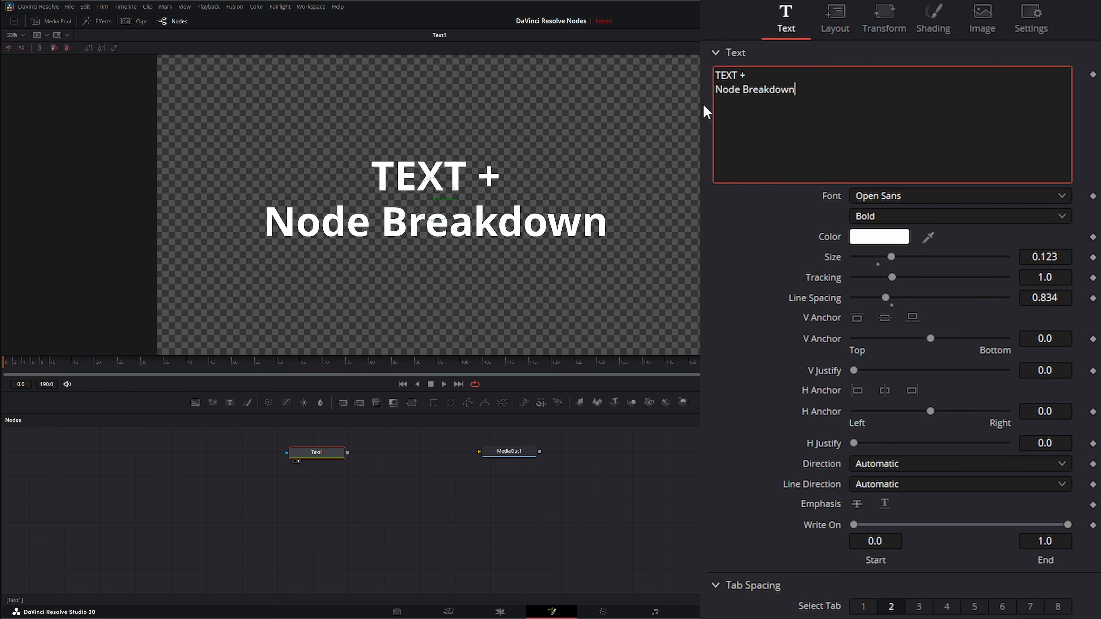
- Collapse the Text and Tab Spacing sections and expand the Advanced Controls
click(714, 54)
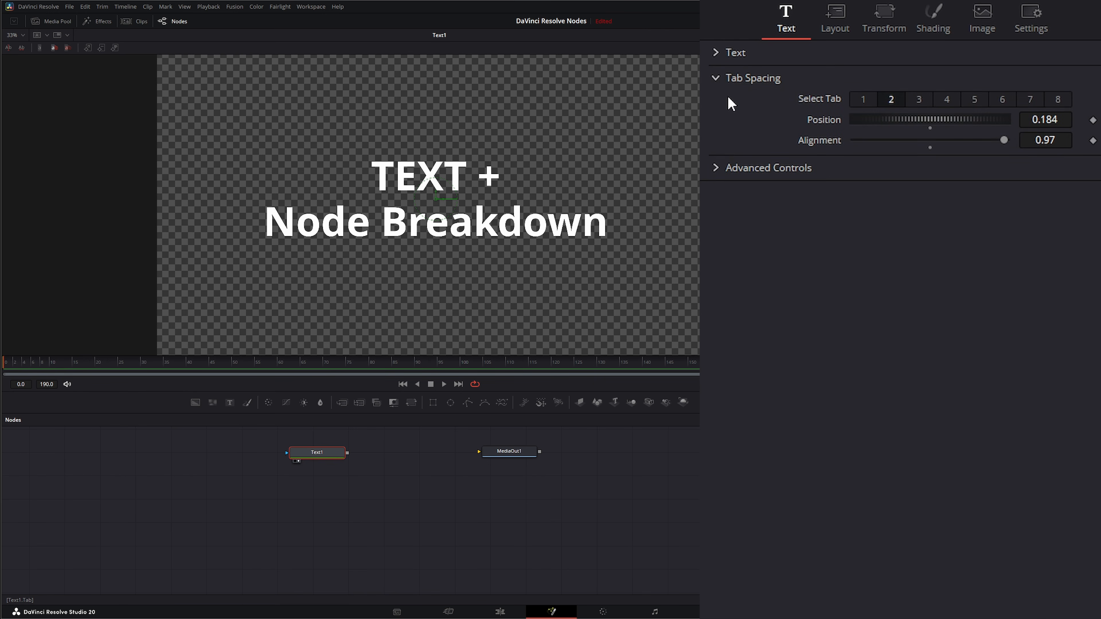
click(714, 78)
click(714, 105)
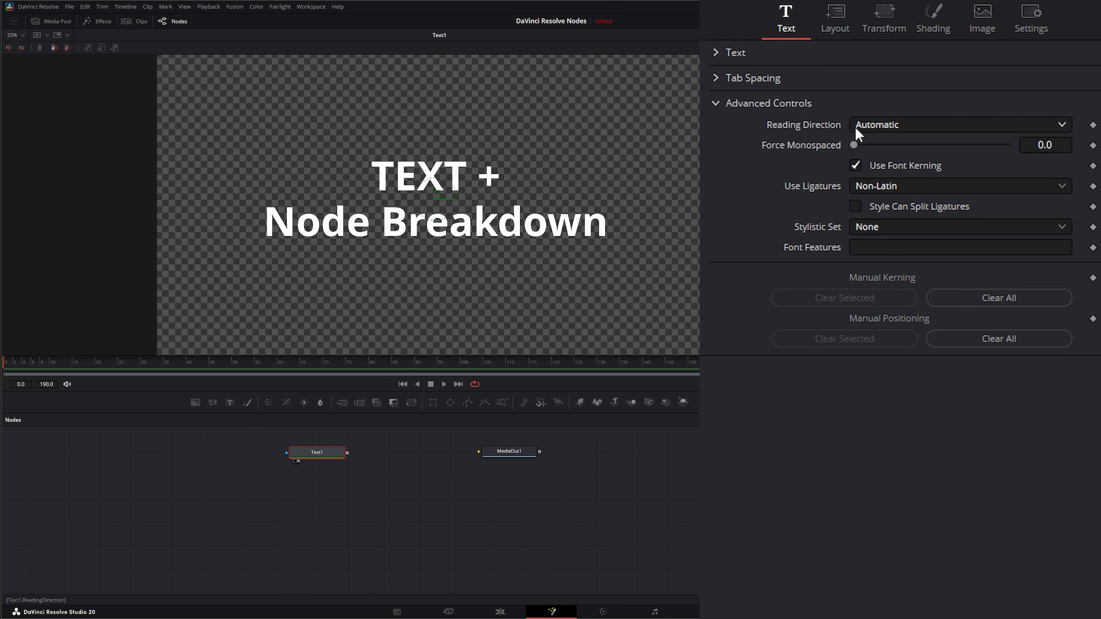
- Try the Left to Right and Right to Left reading directions and return the setting to Automatic
click(869, 125)
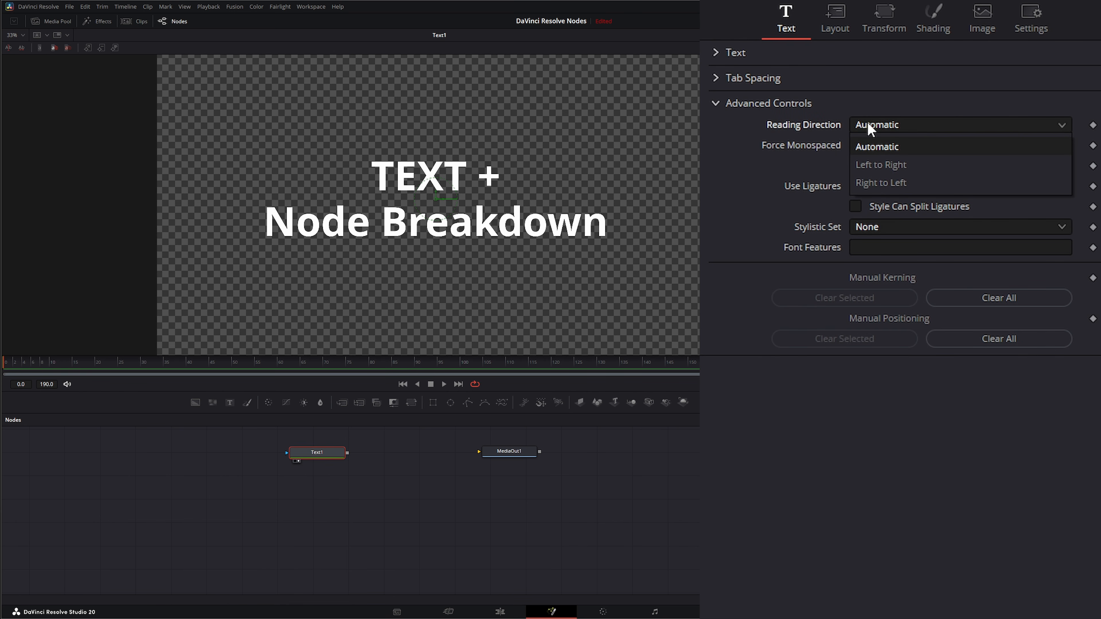
click(867, 109)
click(864, 122)
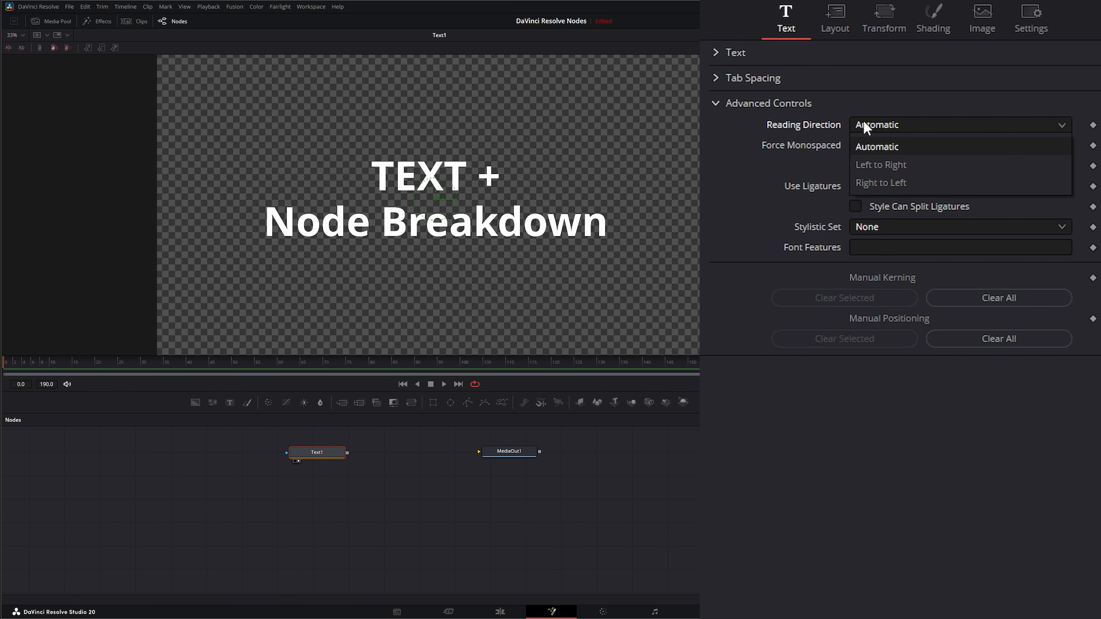
click(869, 165)
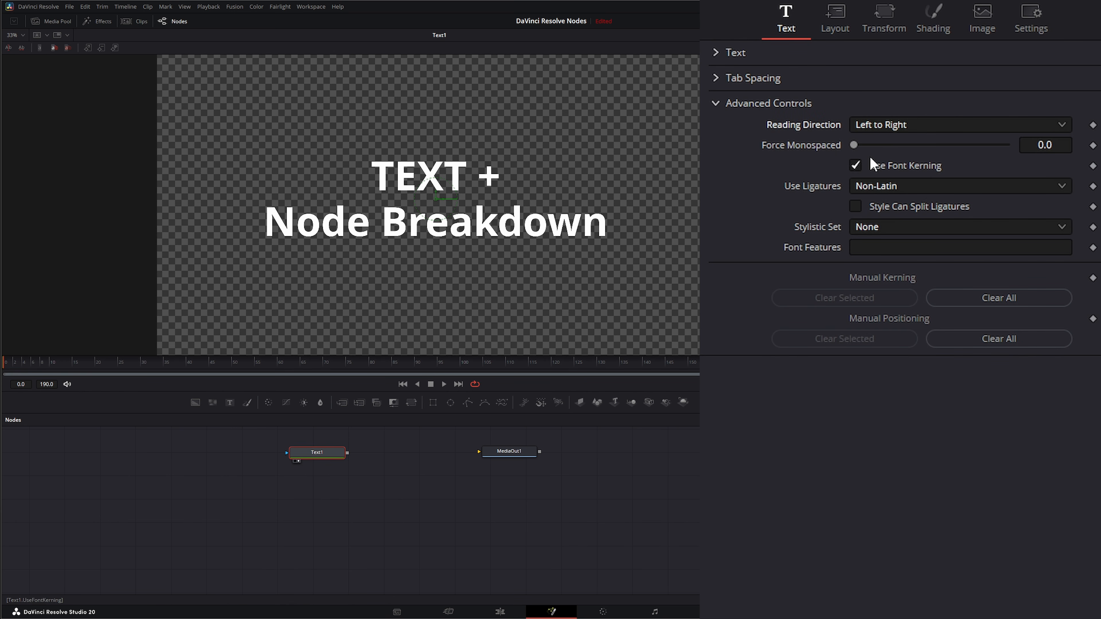
click(871, 125)
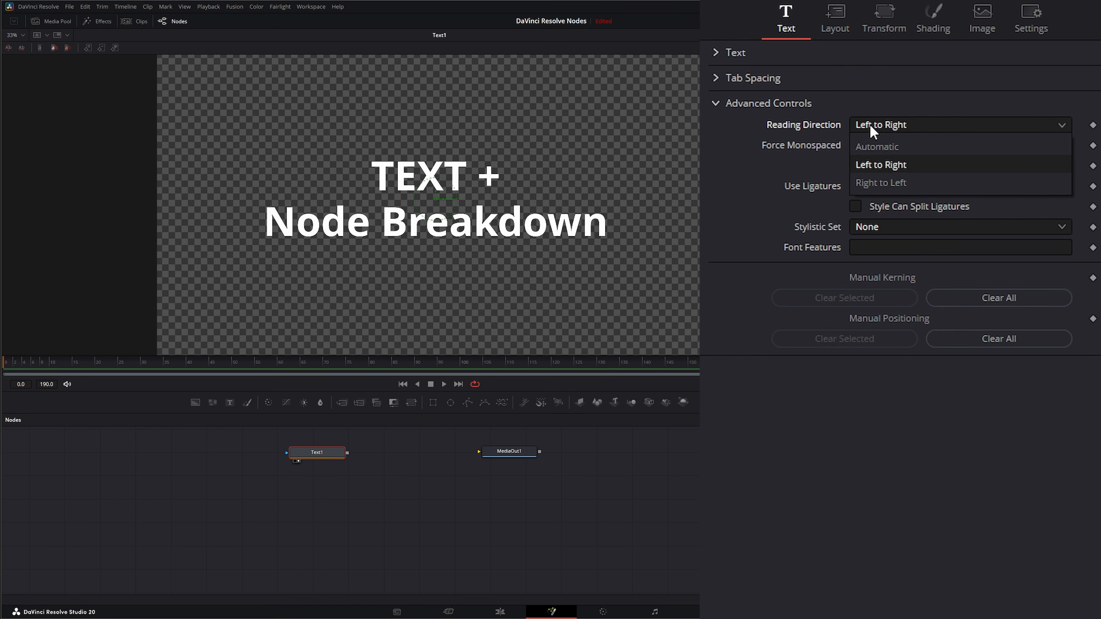
click(878, 182)
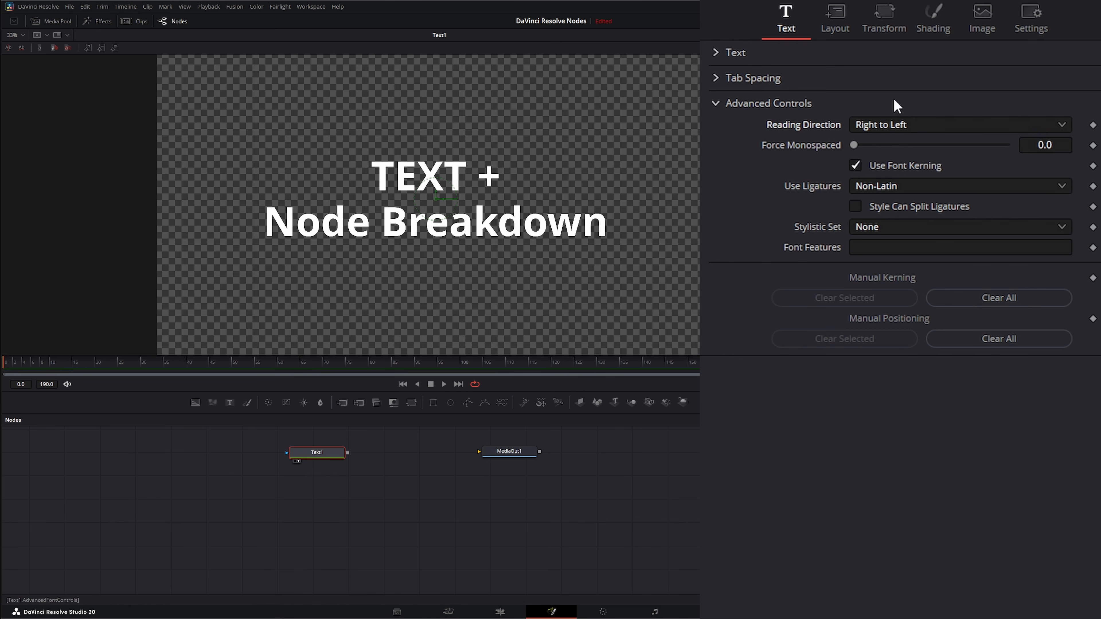
click(869, 124)
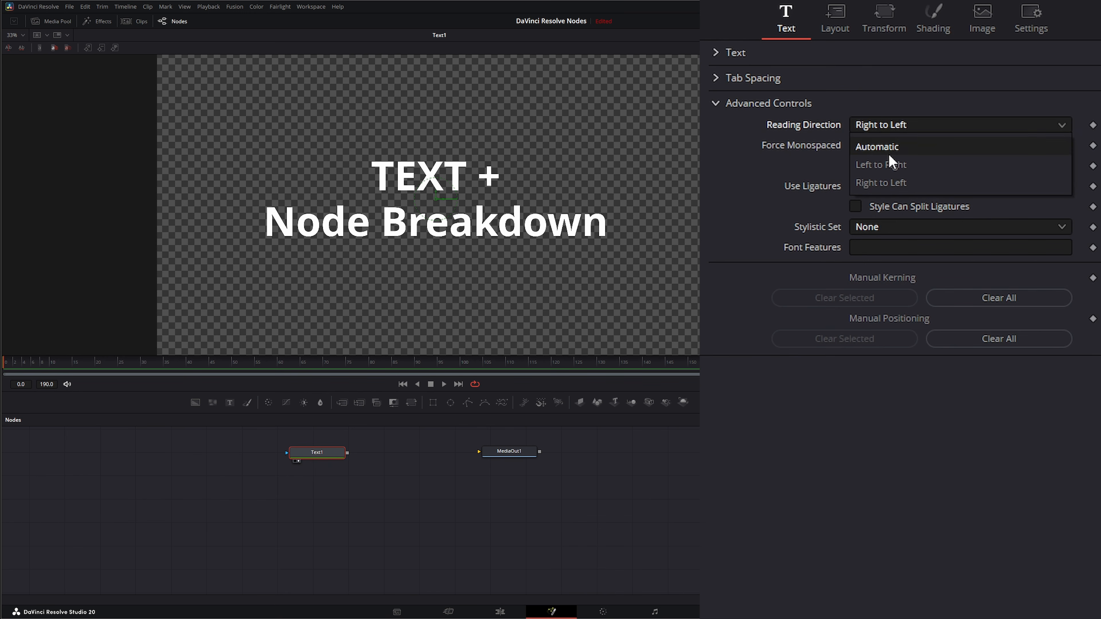
click(886, 145)
- Set Force Monospaced to 0.567 and try the ligature options None and All Scripts before returning to Non-Latin
drag(855, 144, 940, 146)
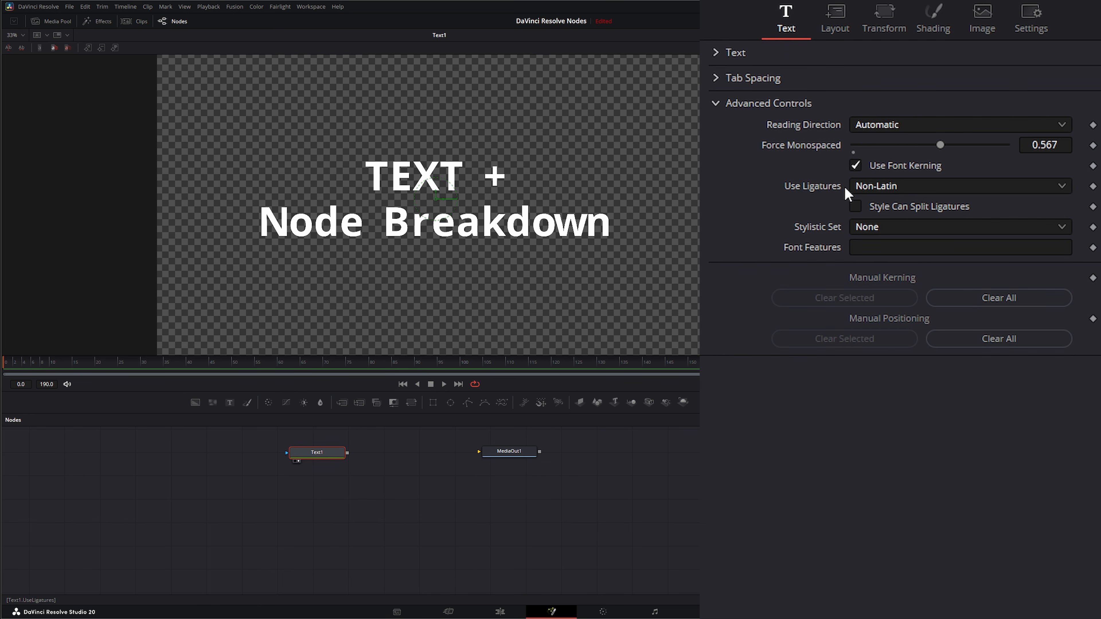
click(876, 187)
click(899, 206)
click(893, 186)
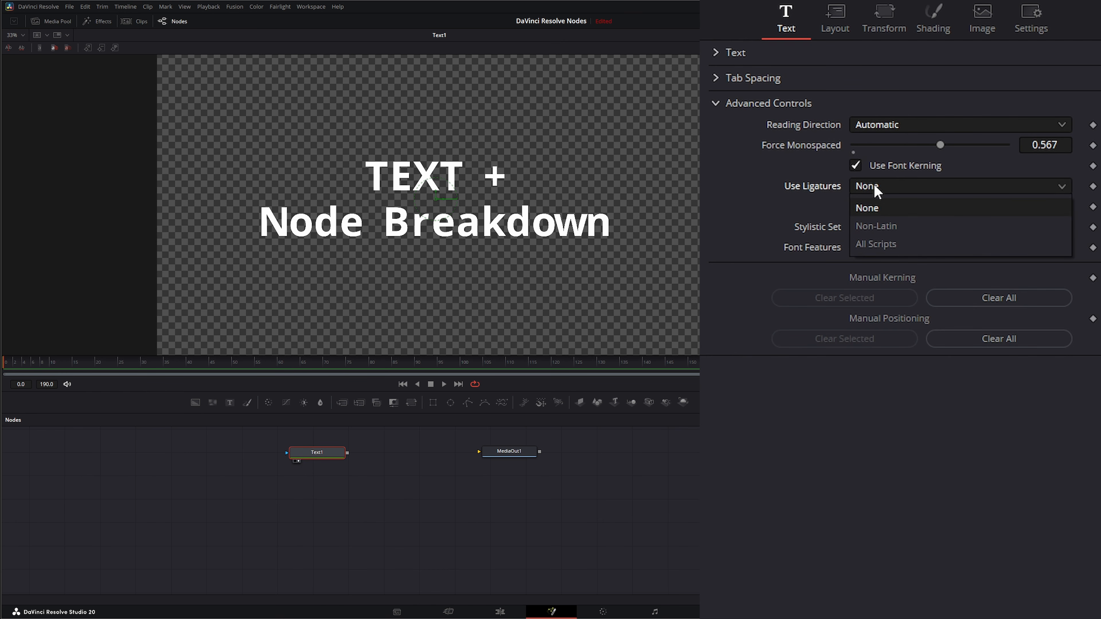
click(894, 243)
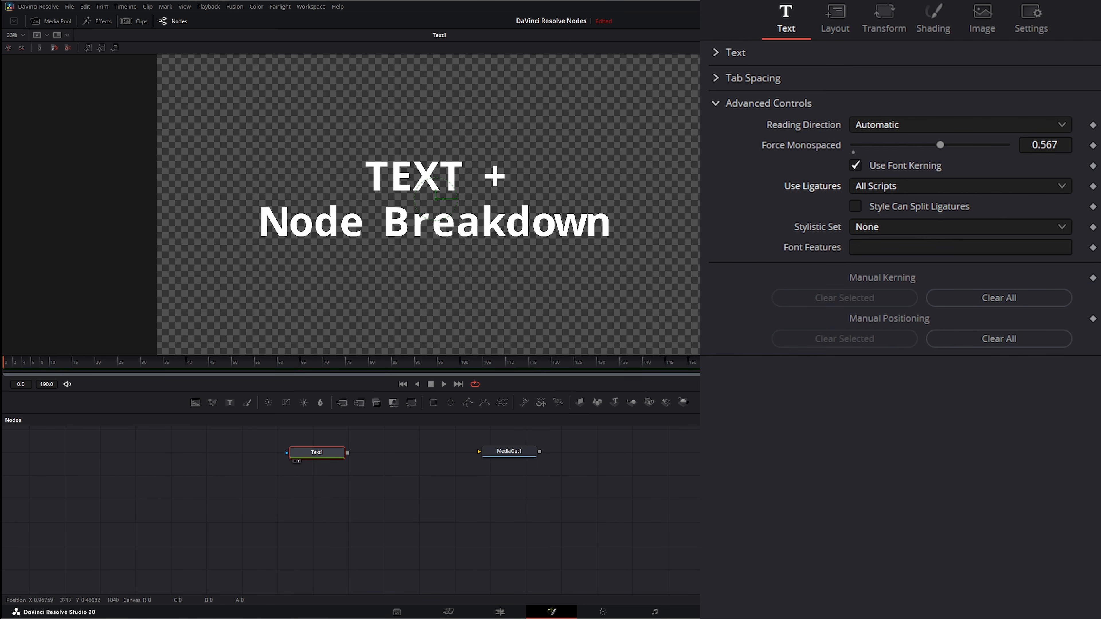
click(867, 186)
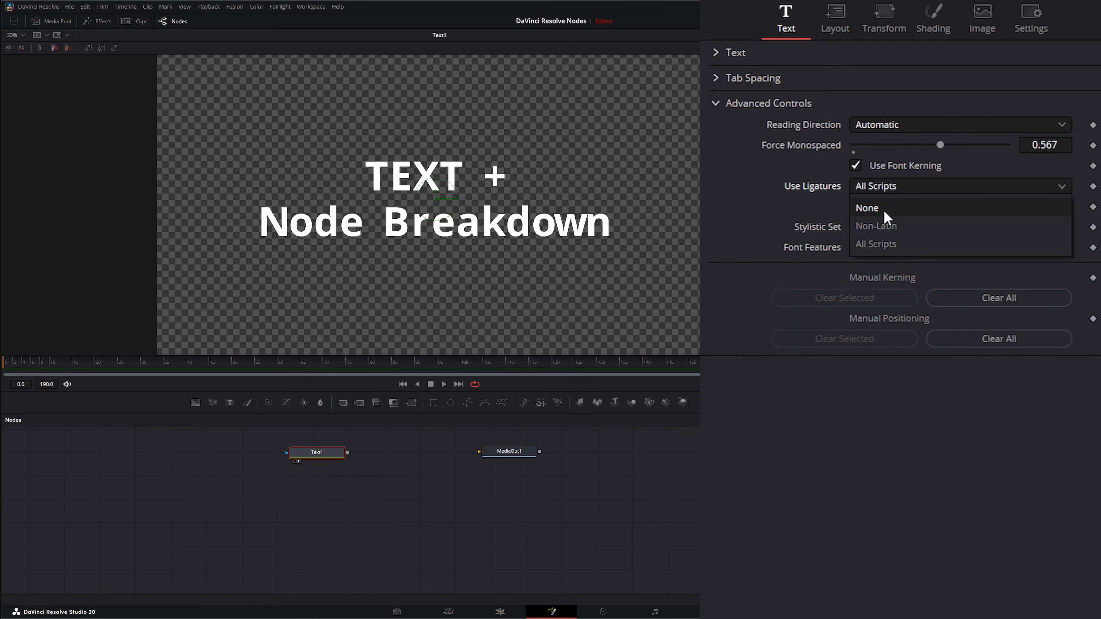
click(880, 226)
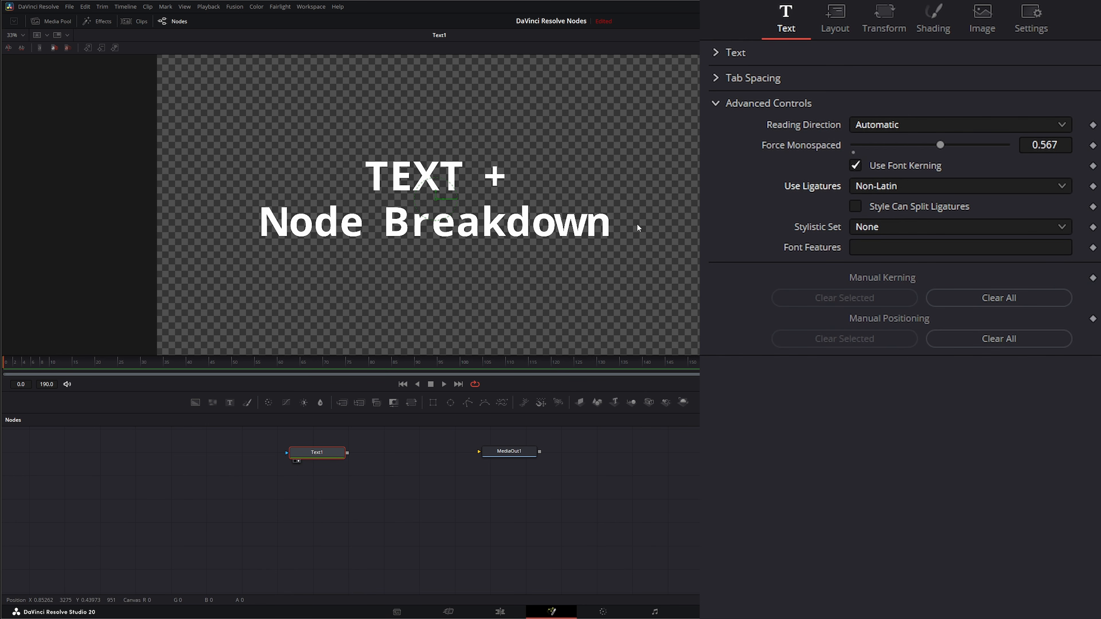
- Turn Style Can Split Ligatures on and back off, and view the available Stylistic Set options without changing the set
click(856, 206)
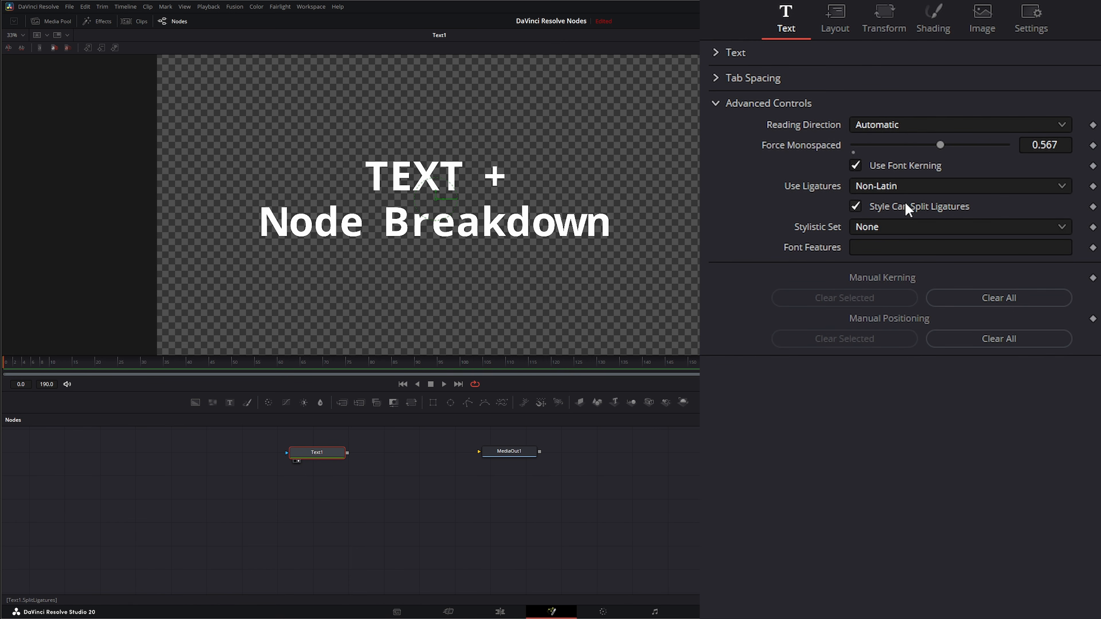
click(855, 207)
click(875, 227)
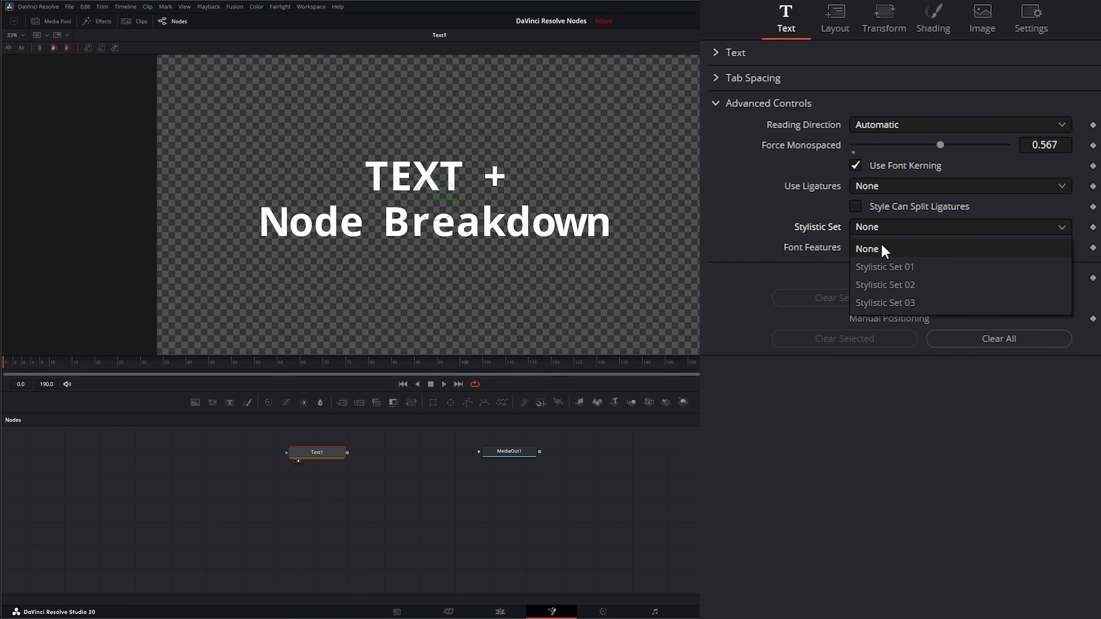
click(742, 276)
- Enter the font feature "frac" and append "1/2" to the "Node Breakdown" line, followed by a line break
click(897, 247)
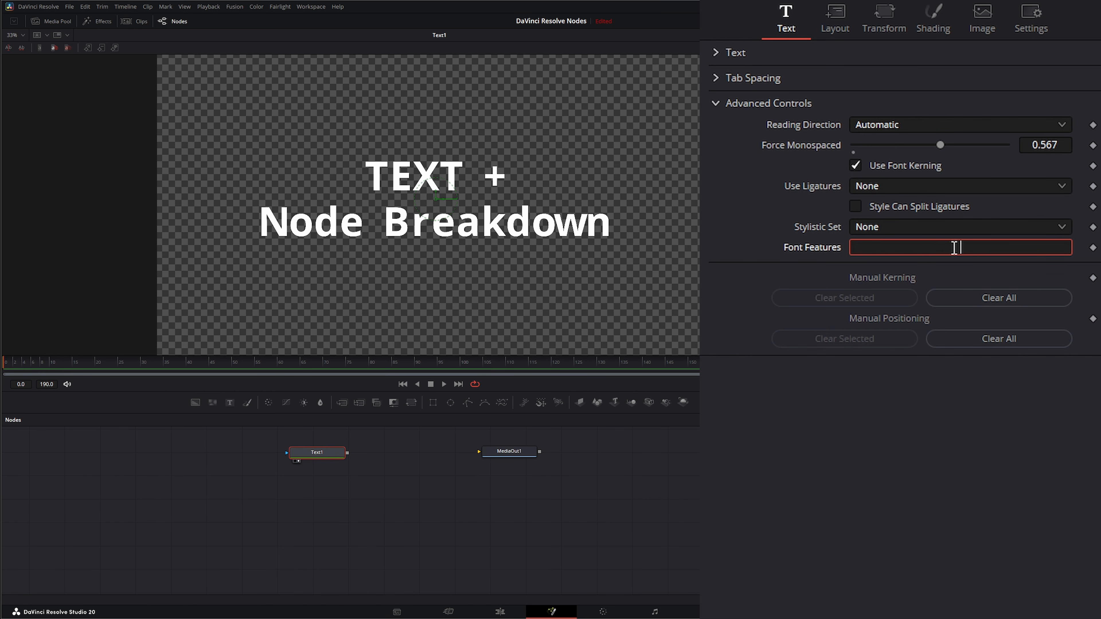
text(frac)
click(716, 52)
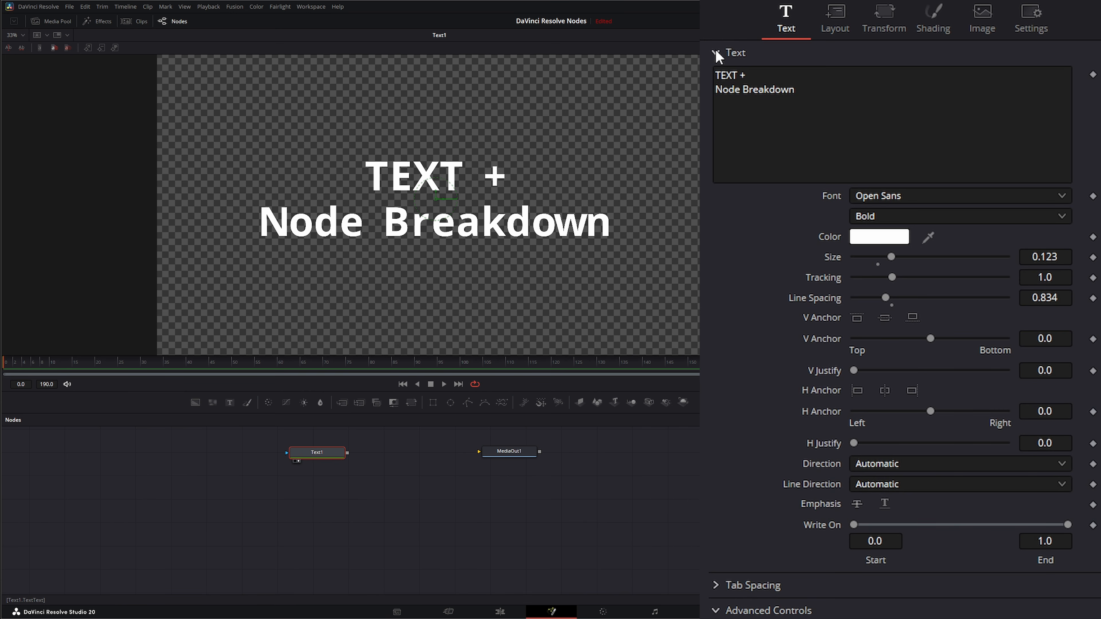
click(827, 93)
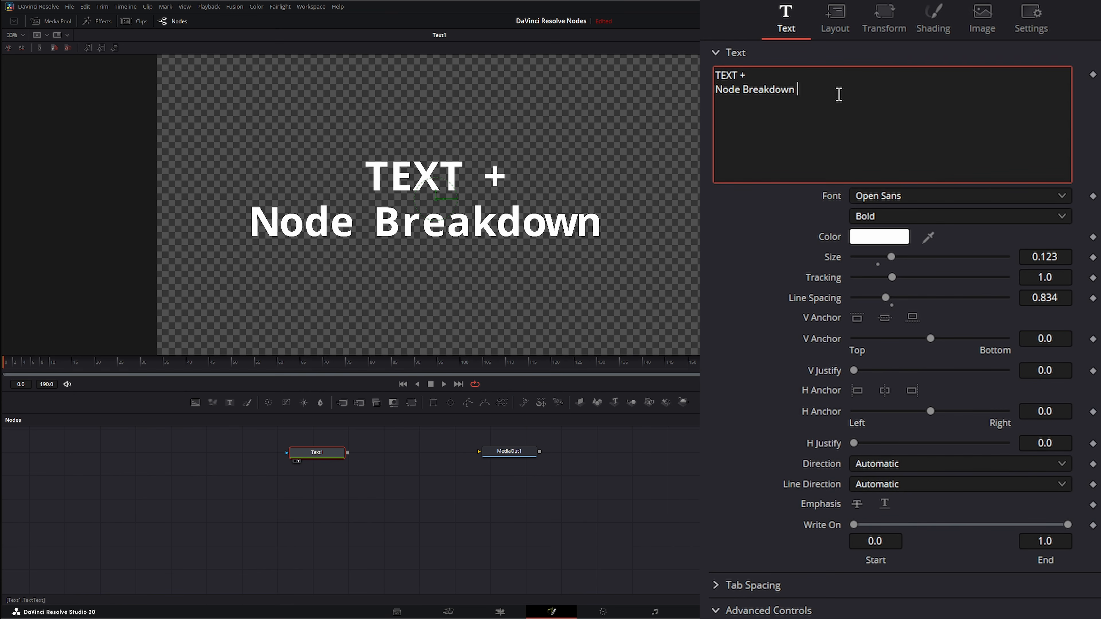
text(1-)
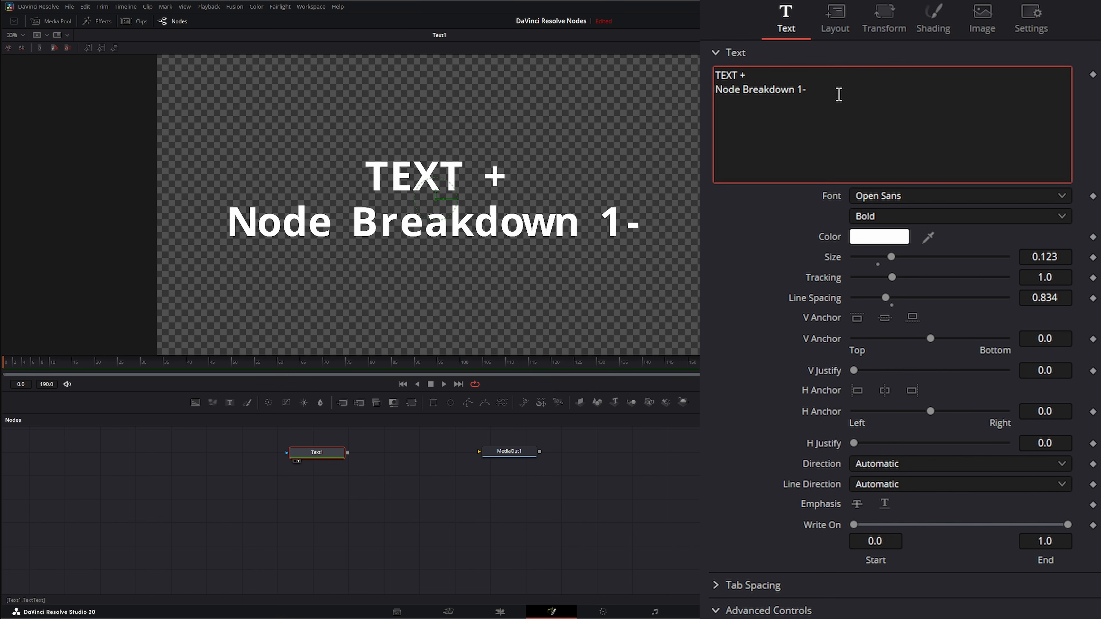
text(2)
key(BackSpace)
key(BackSpace)
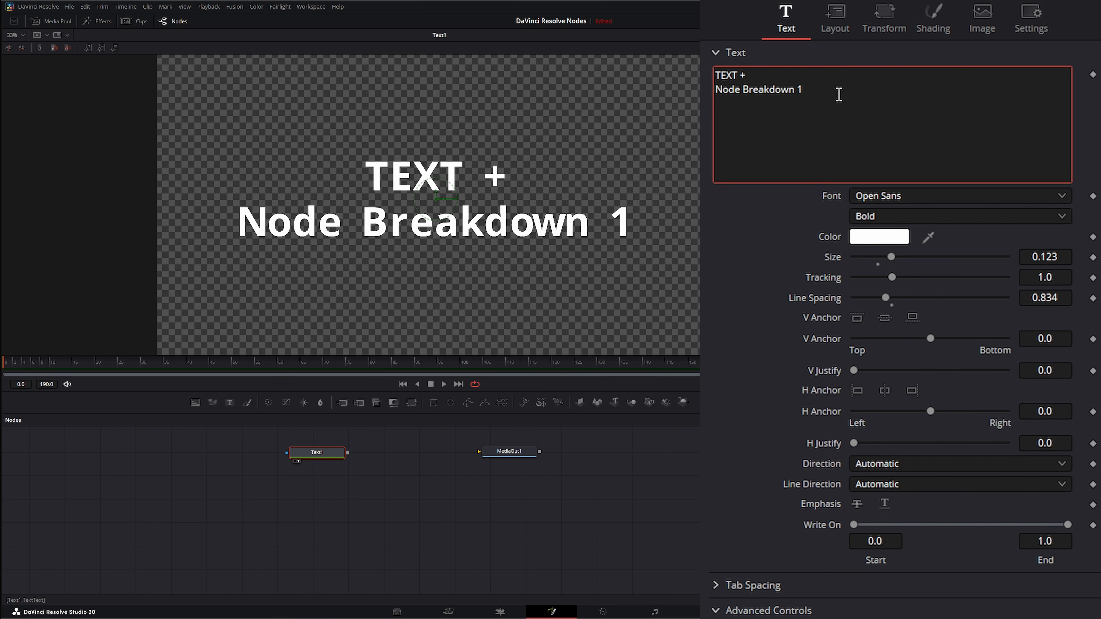
text(/2)
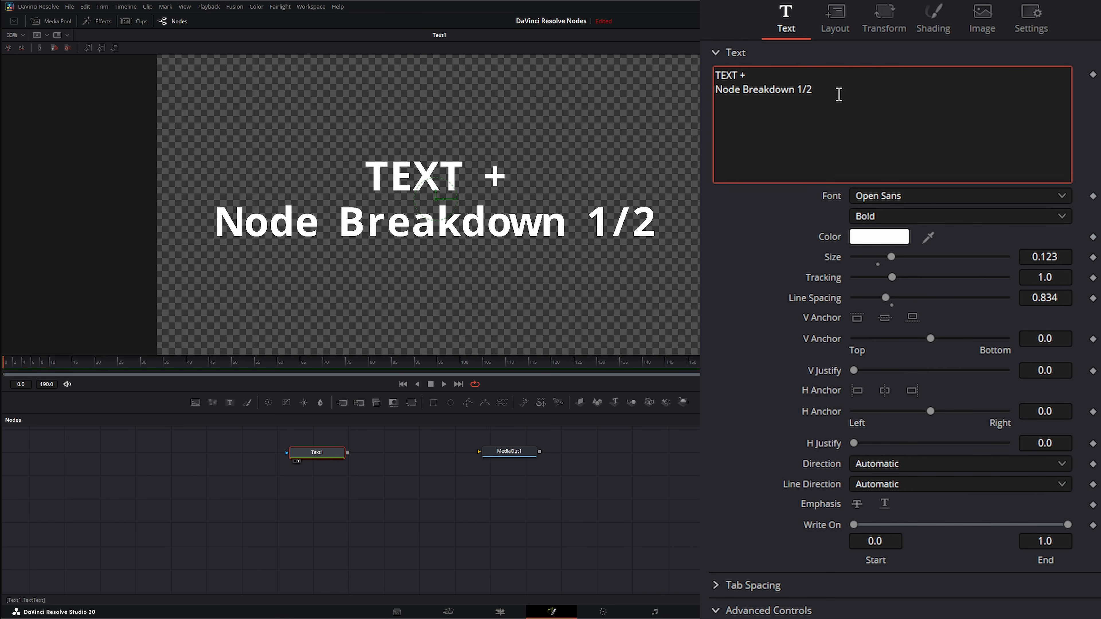
key(Return)
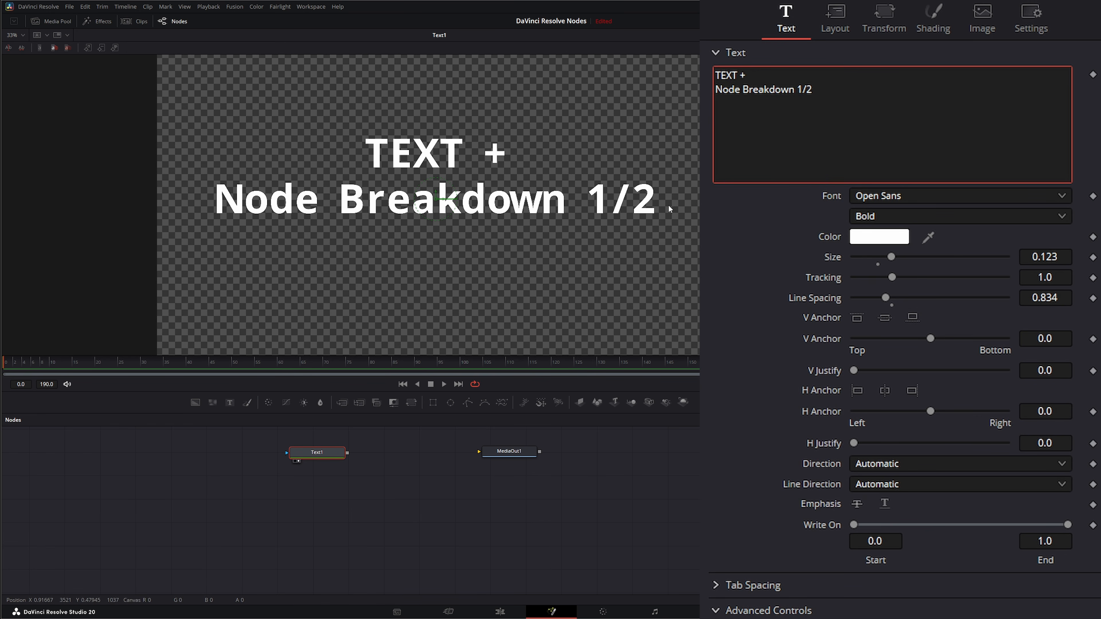
- Delete the line break and "1/2" after "Node Breakdown", and clear the "frac" entry from Font Features
key(BackSpace)
key(BackSpace)
key(BackSpace)
key(BackSpace)
key(BackSpace)
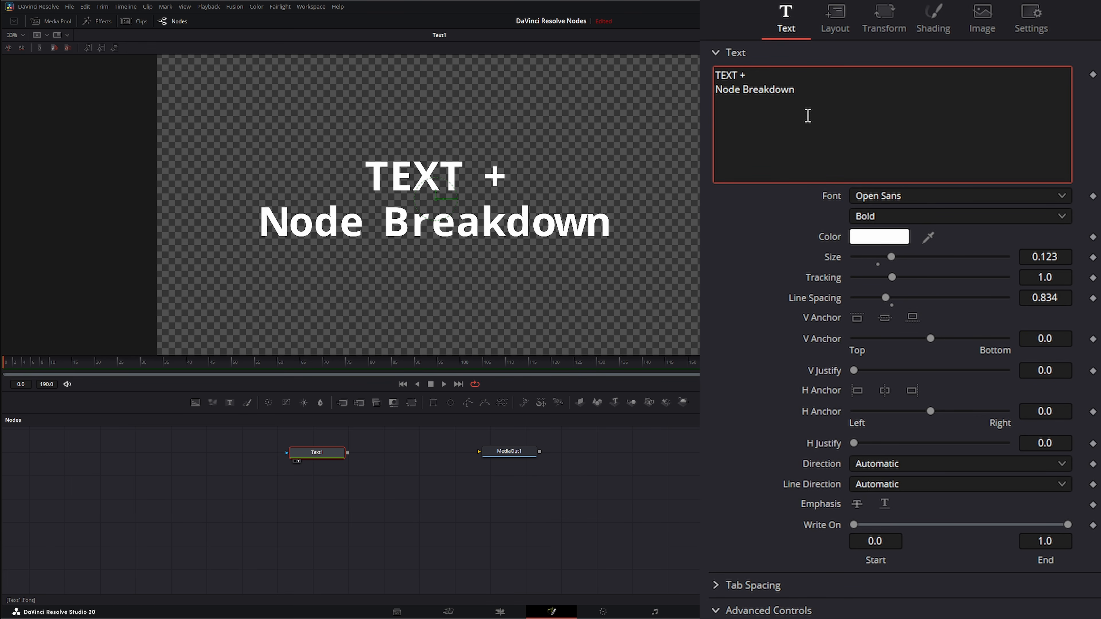
click(715, 52)
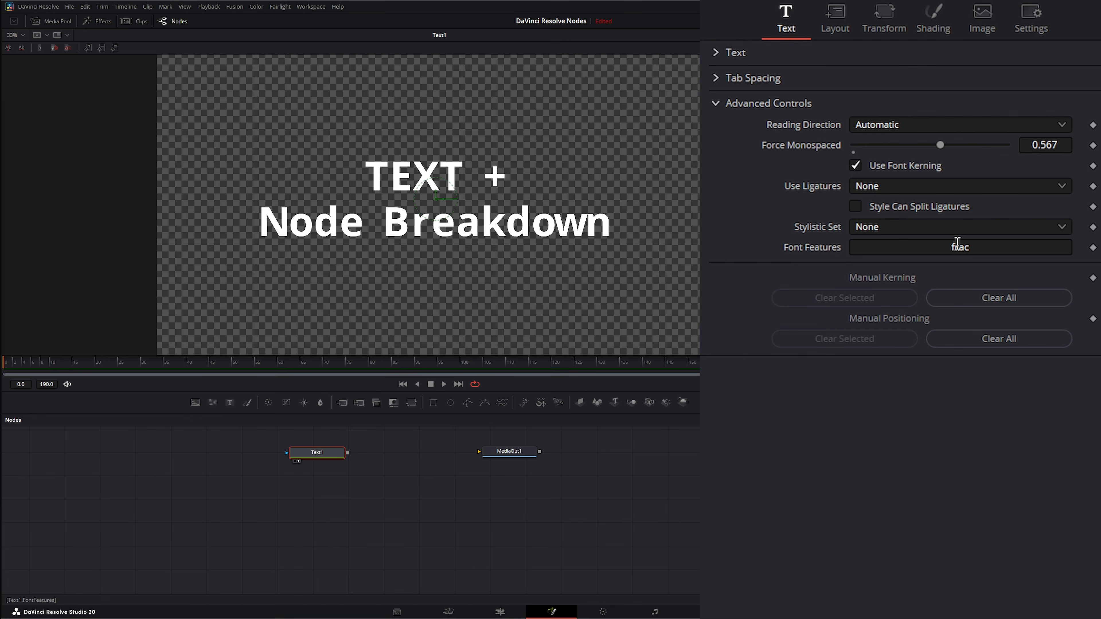
click(942, 248)
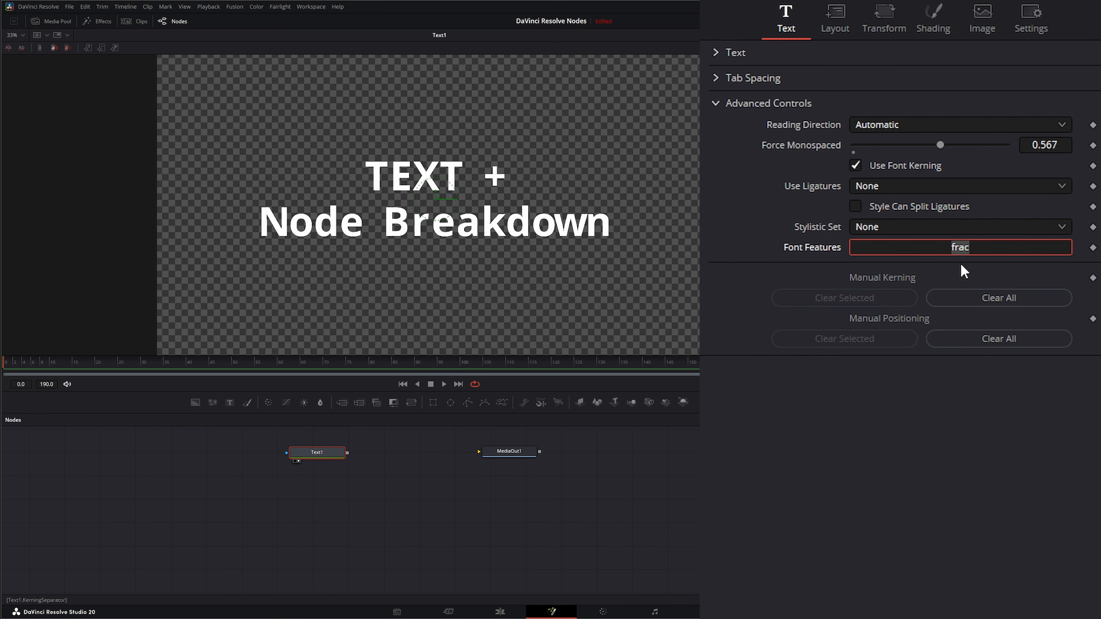
key(BackSpace)
click(709, 268)
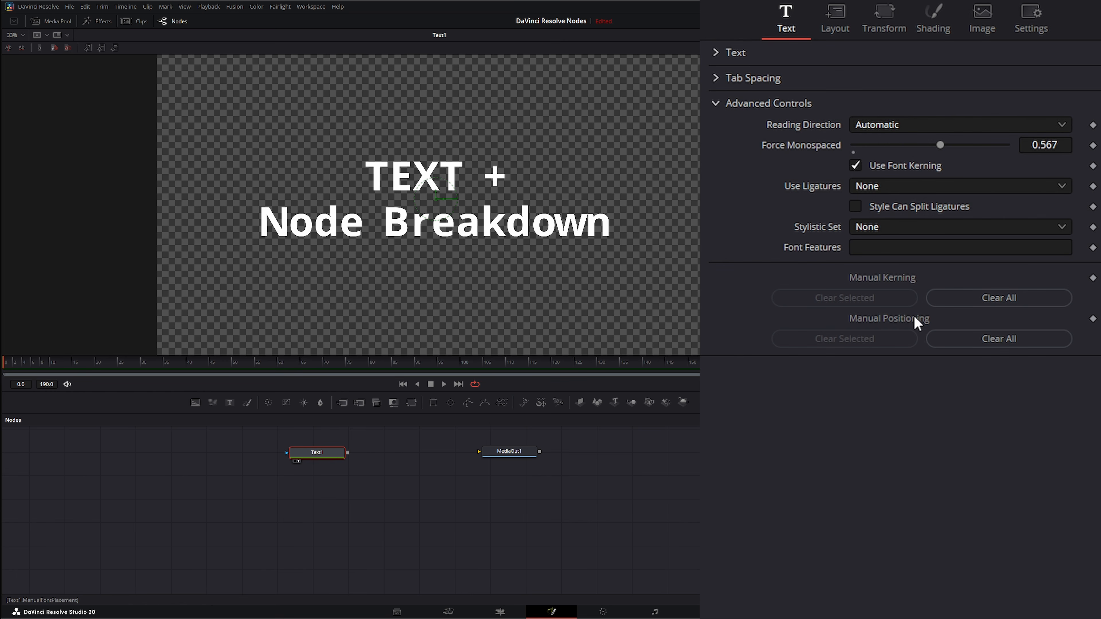
- Animate the Manual Kerning setting and clear all manual kerning
right_click(870, 284)
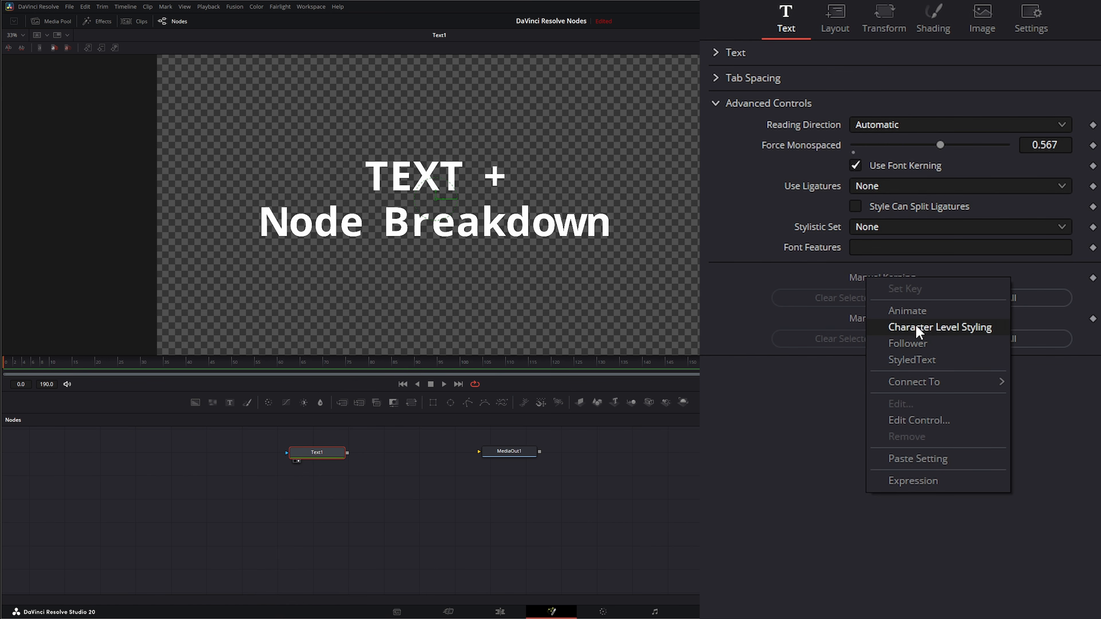
click(911, 311)
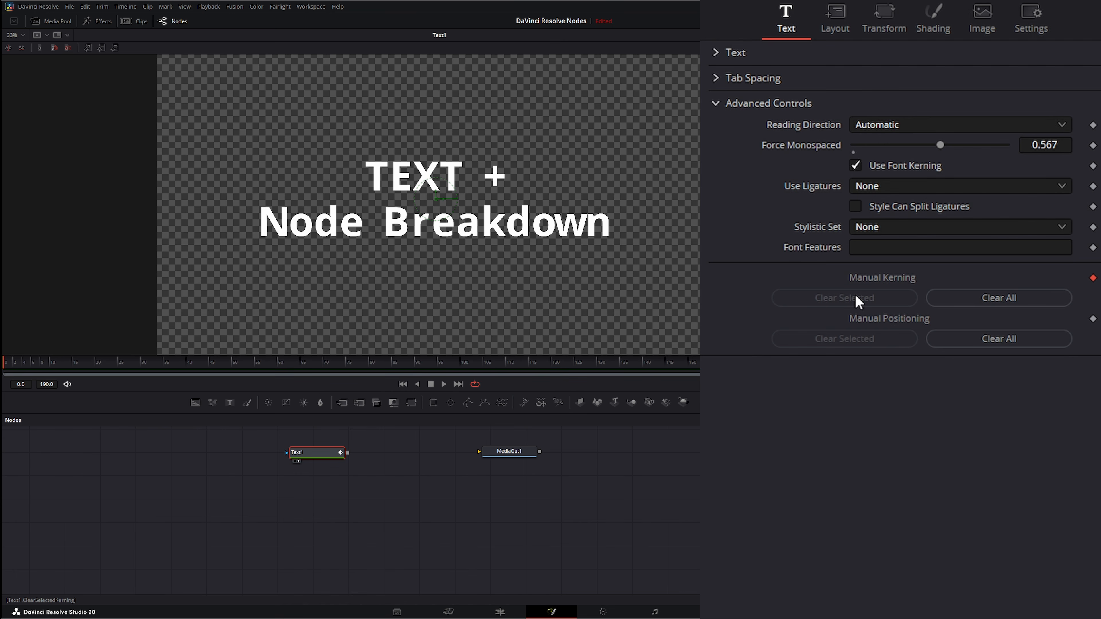
click(1010, 298)
- In the layout settings, try moving the text's center to about 0.468, 0.512 and rotating it about -5.69 around Z, and reset both
click(835, 18)
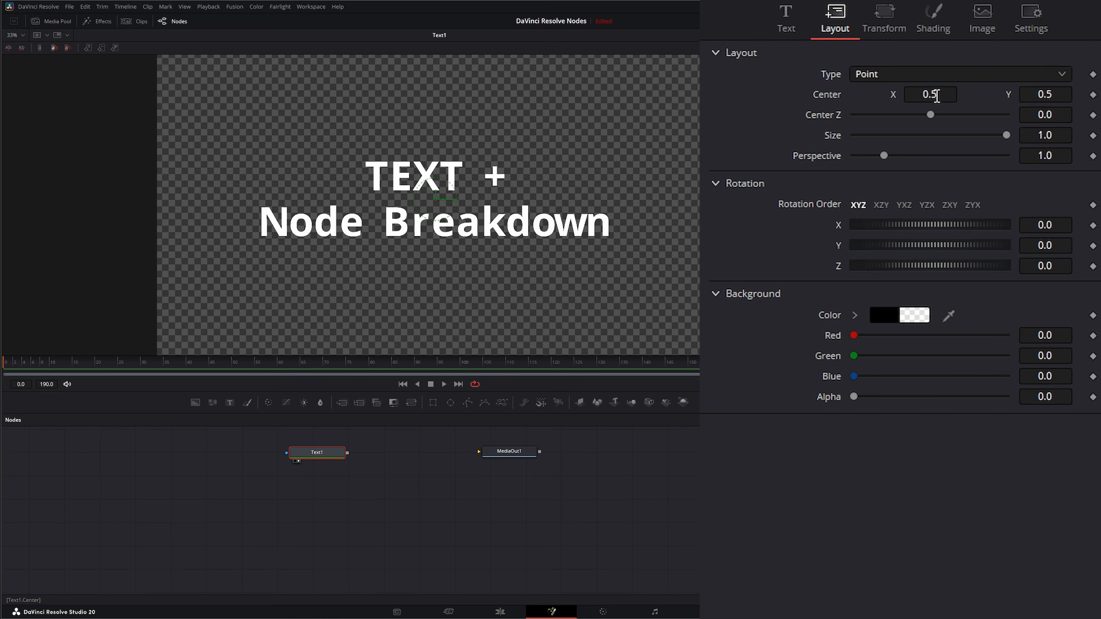
mouse_move(937, 96)
mouse_down()
mouse_move(953, 95)
mouse_move(940, 95)
mouse_up()
double_click(835, 91)
mouse_move(437, 199)
mouse_down()
mouse_move(403, 203)
mouse_move(412, 186)
mouse_move(442, 223)
mouse_move(419, 197)
mouse_move(437, 197)
mouse_up()
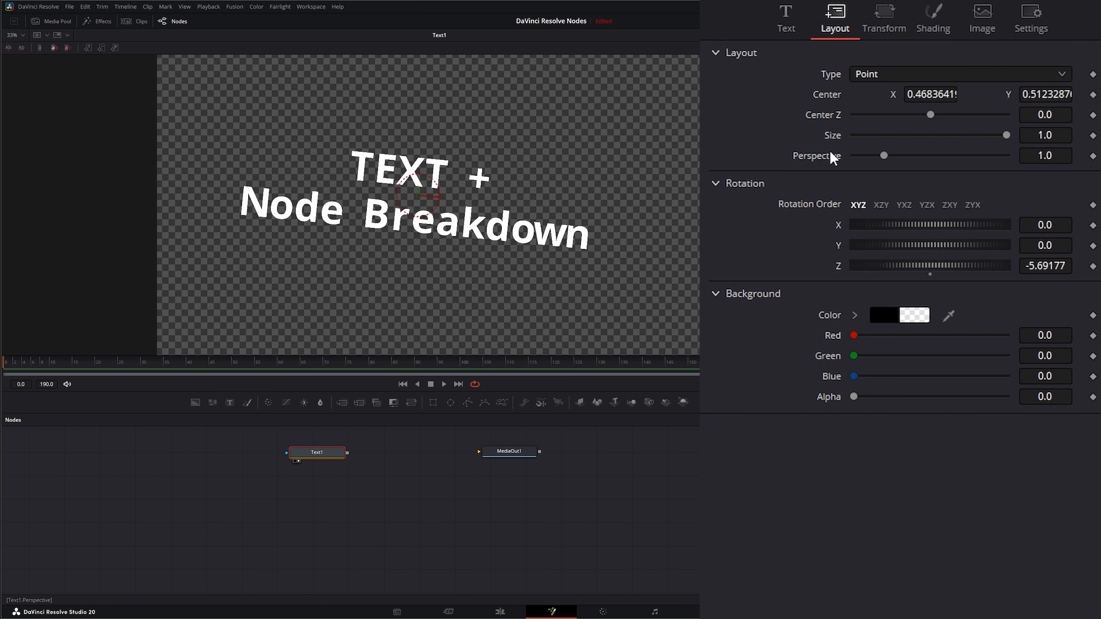
double_click(842, 264)
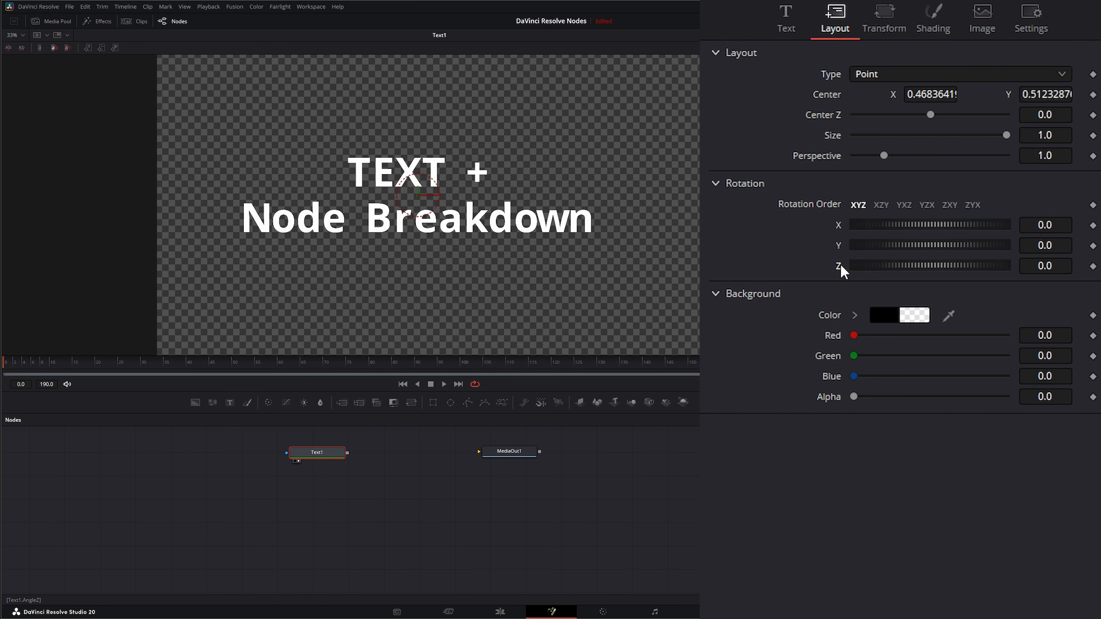
double_click(832, 97)
- Set the layout's Center Z to -0.21, Size to 0.909 and Perspective to about 1.123
drag(930, 111, 927, 111)
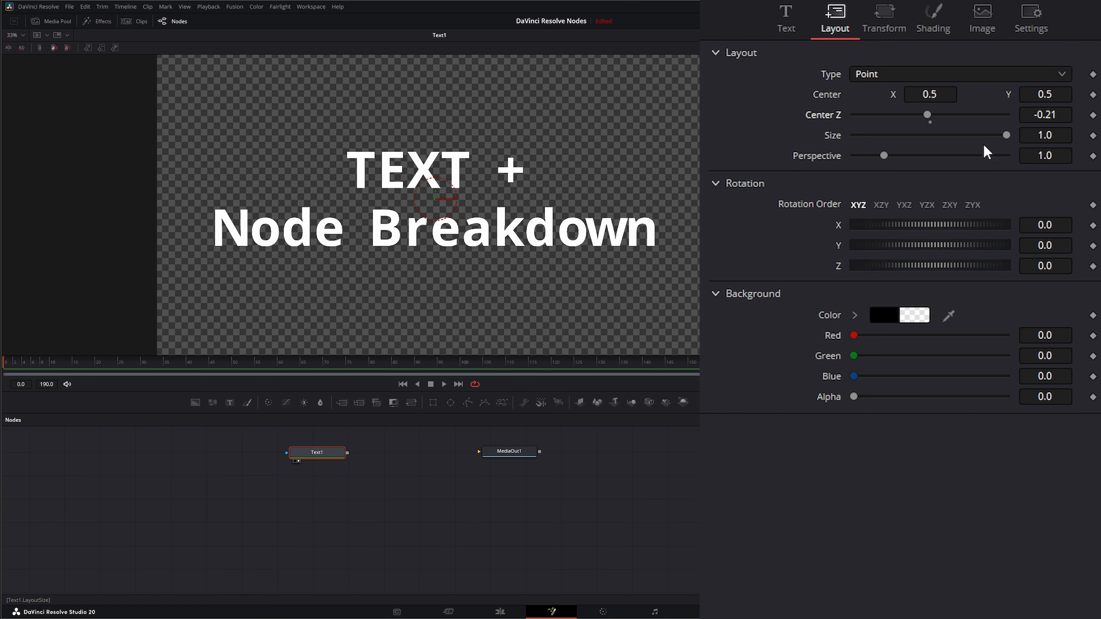
mouse_move(1007, 135)
mouse_down()
mouse_move(962, 138)
mouse_move(1005, 137)
mouse_move(993, 137)
mouse_up()
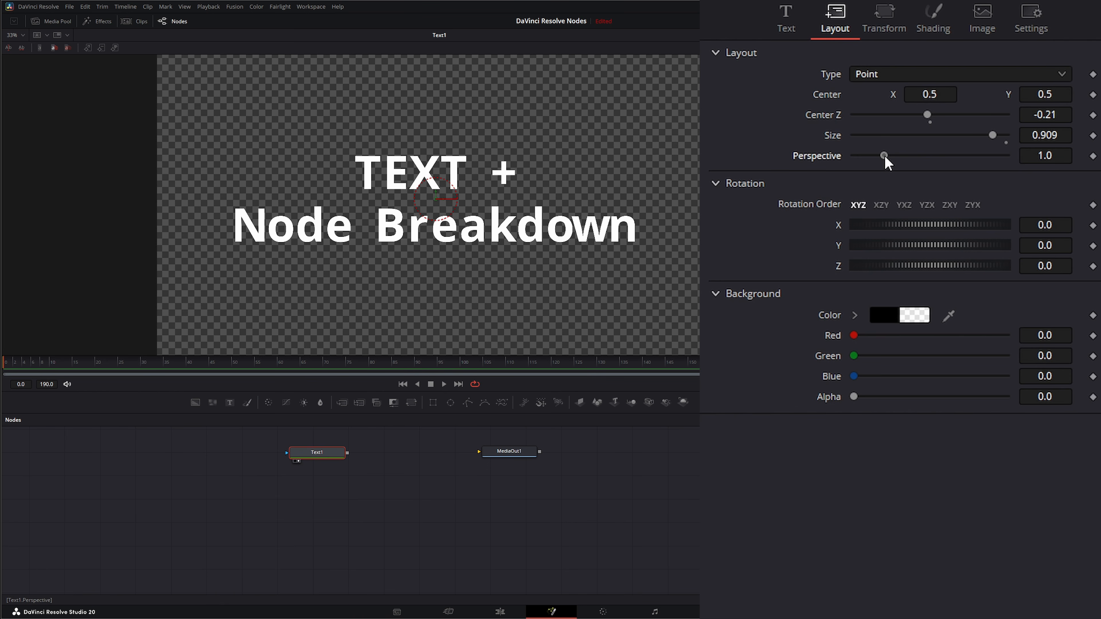
drag(884, 156, 823, 165)
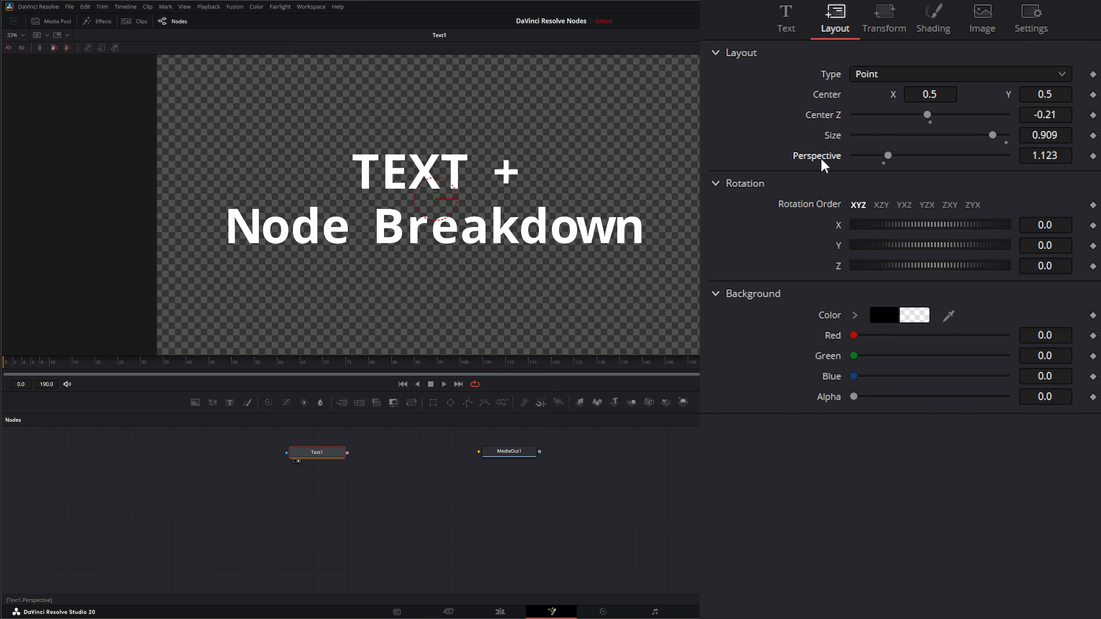
- Set the text layout's Y rotation to 40.0
drag(922, 247, 935, 243)
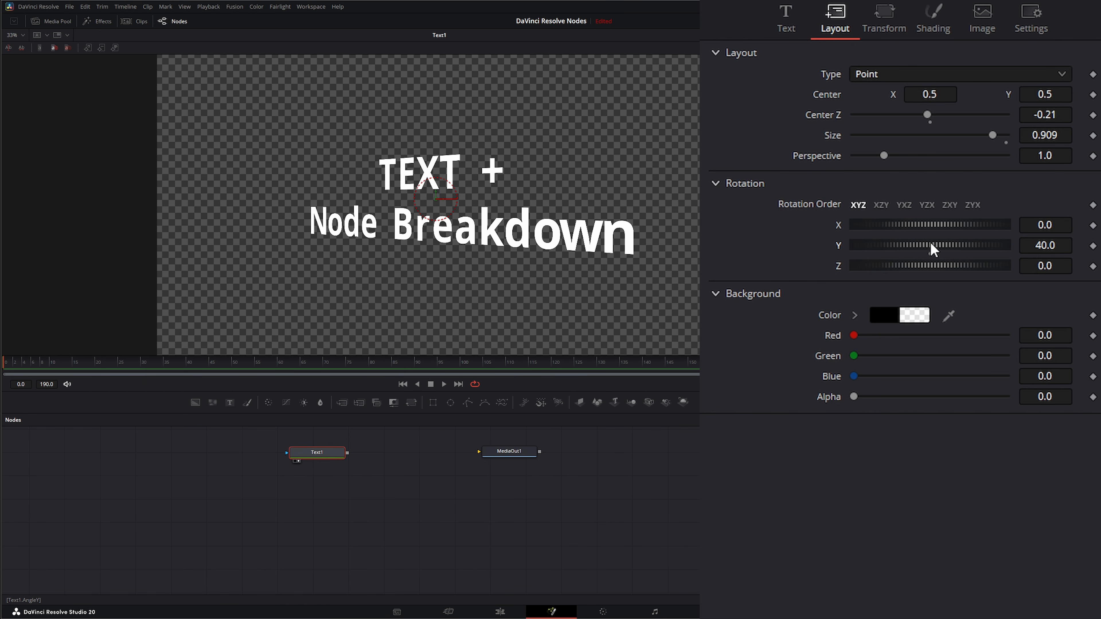
- Try a layout Perspective of about 1.257, and reset both Perspective and the Y rotation to their defaults
mouse_move(884, 156)
mouse_down()
mouse_move(916, 155)
mouse_move(879, 155)
mouse_move(904, 156)
mouse_move(893, 155)
mouse_up()
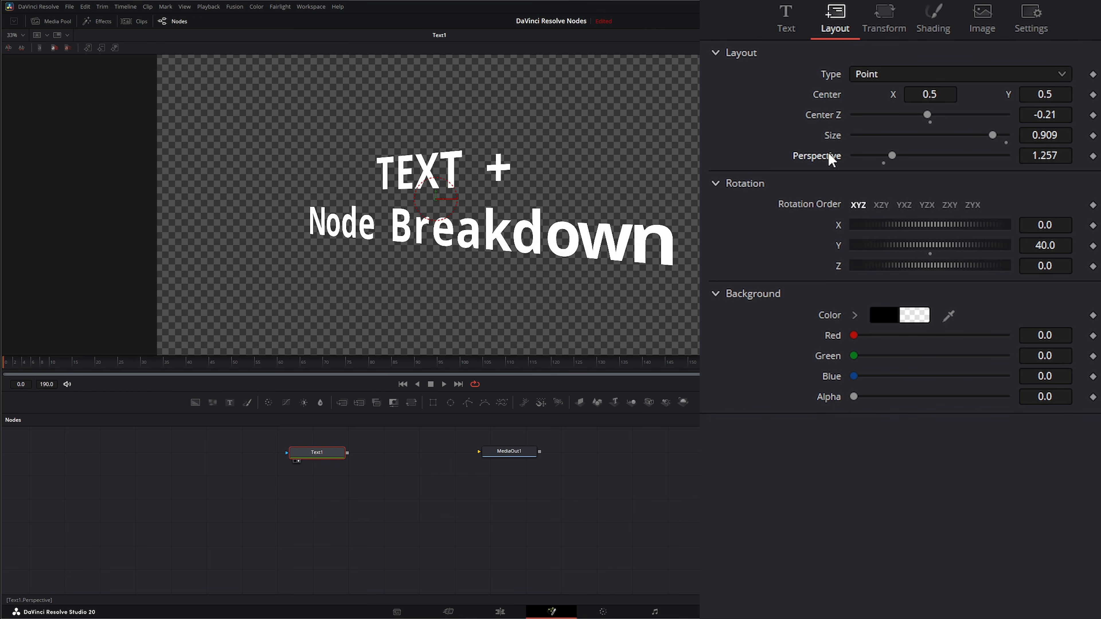
double_click(819, 154)
double_click(839, 246)
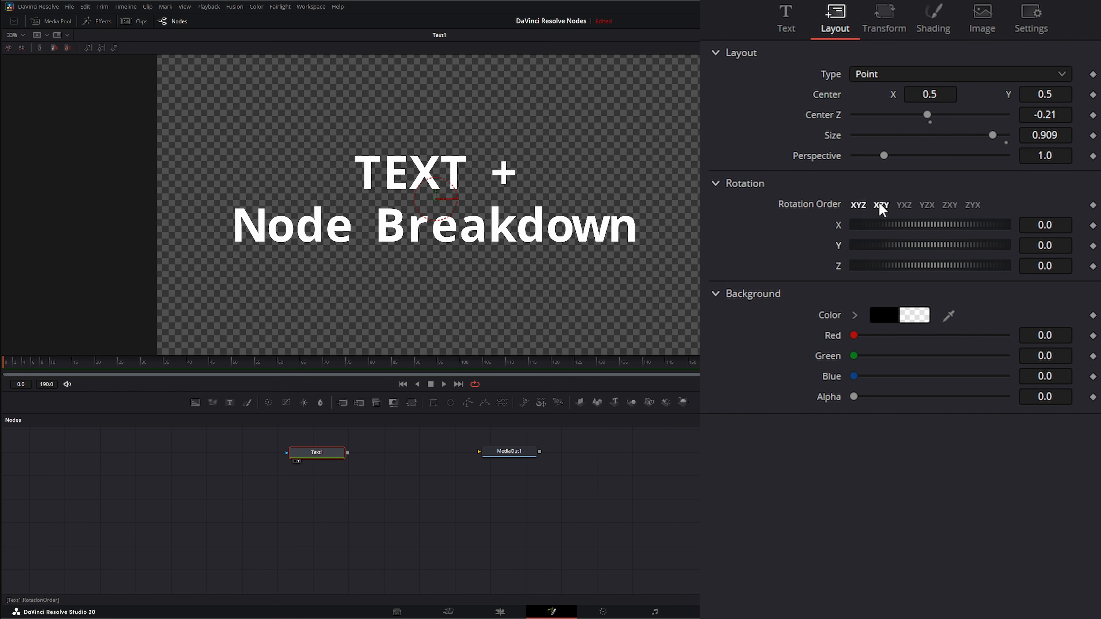
- Try rotating the text to X 16.4, Y 38.2 and Z 12.7, and reset all three rotation angles
click(904, 206)
drag(882, 230, 809, 275)
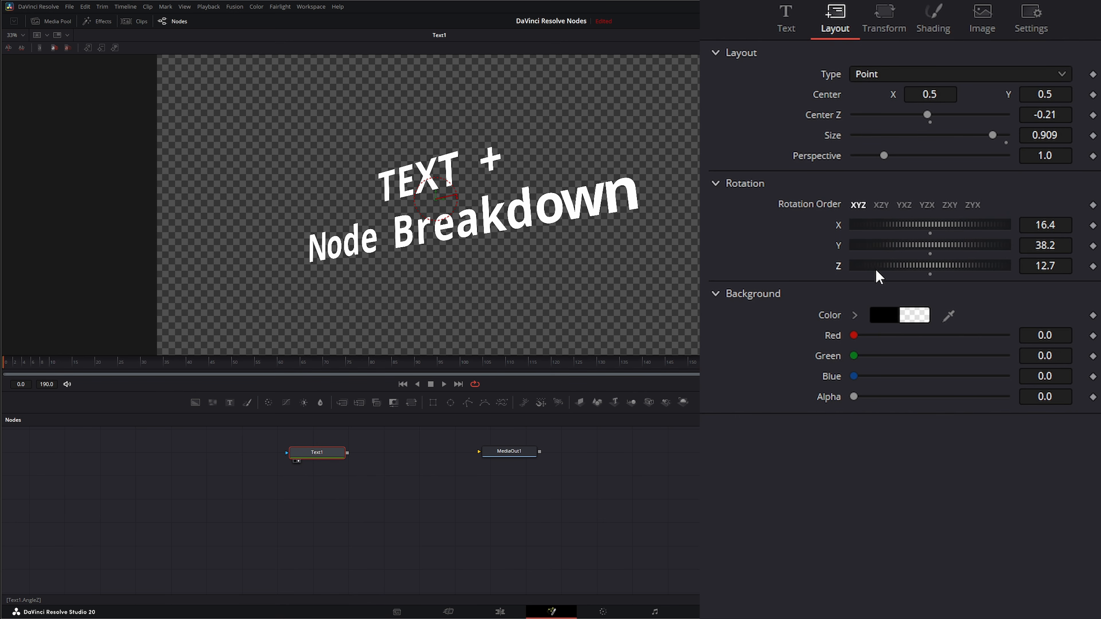
double_click(840, 268)
double_click(839, 246)
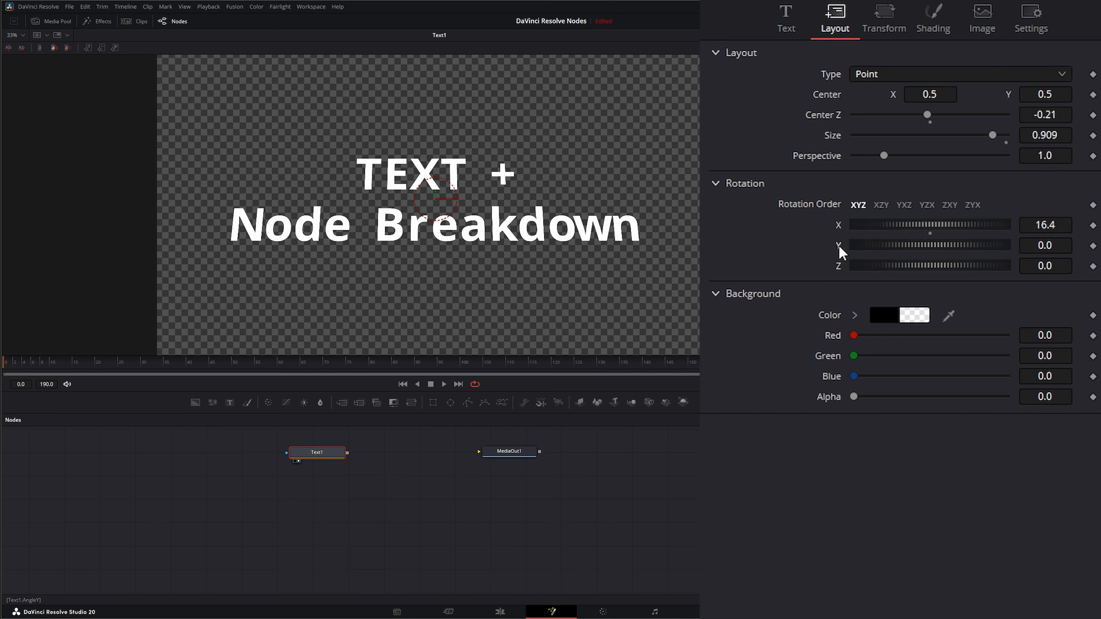
double_click(839, 225)
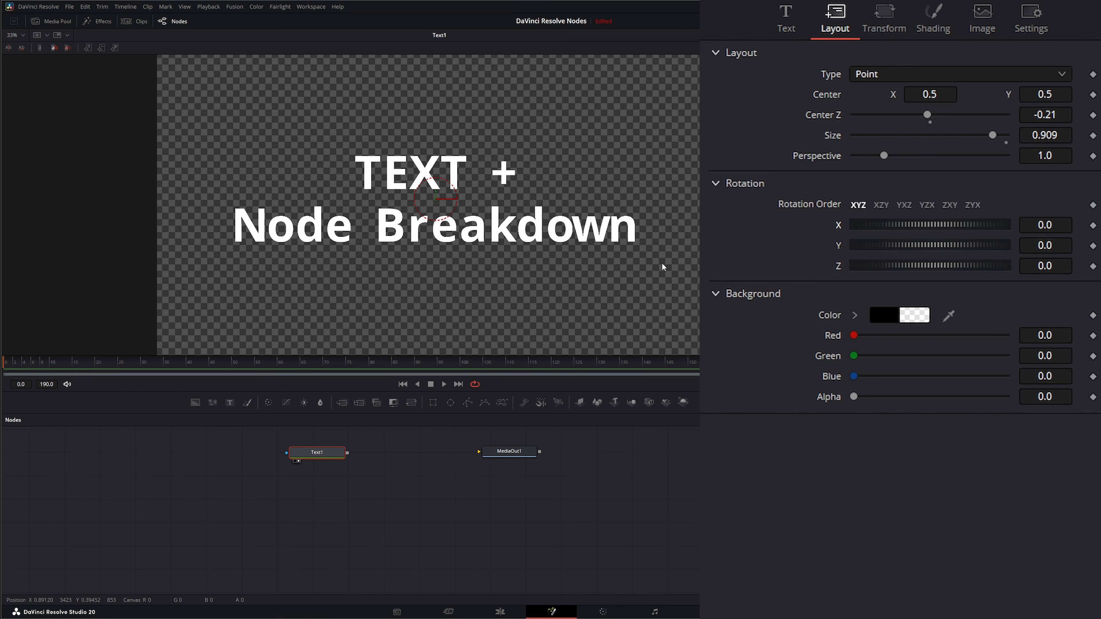
- Set the layout's background color to orange (#ffaa00)
mouse_move(854, 397)
mouse_down()
mouse_move(1012, 406)
mouse_move(1016, 384)
mouse_move(842, 397)
mouse_up()
click(889, 317)
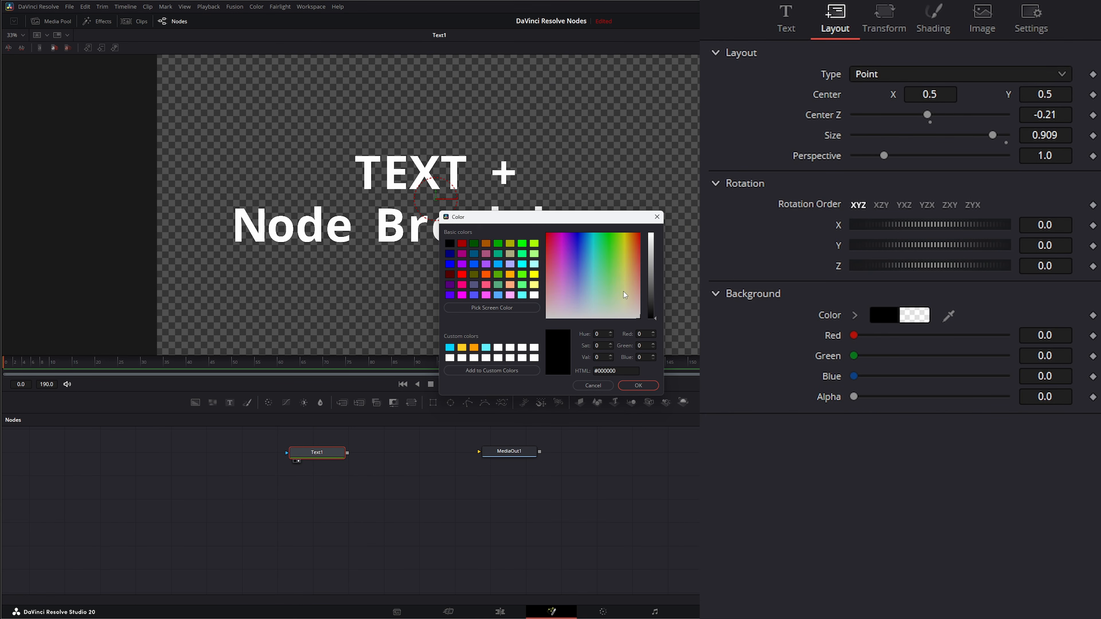
click(510, 274)
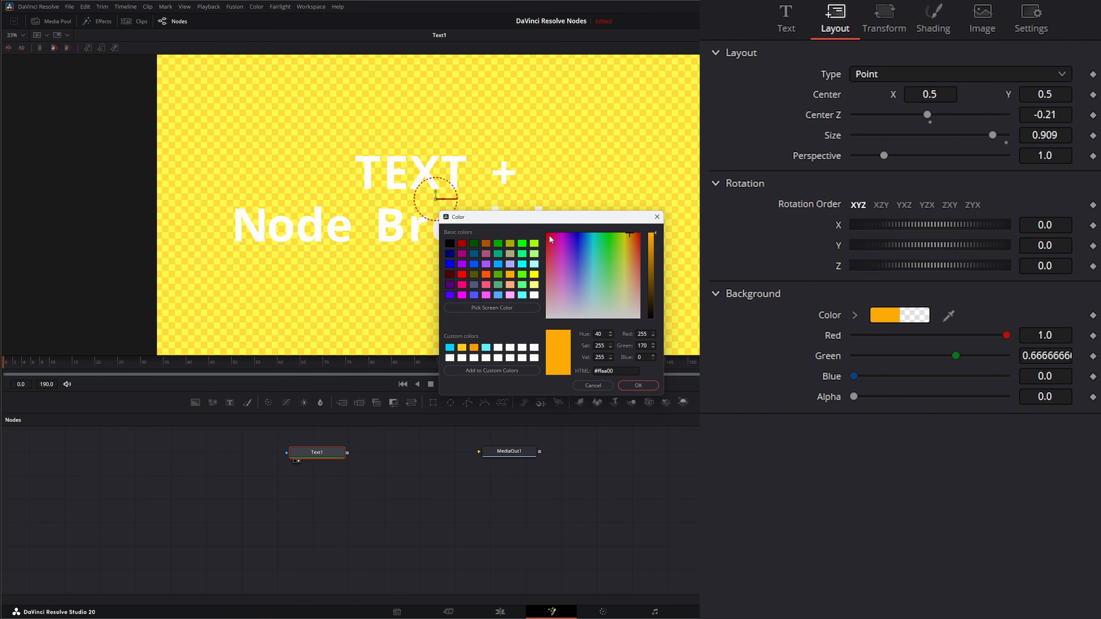
click(639, 386)
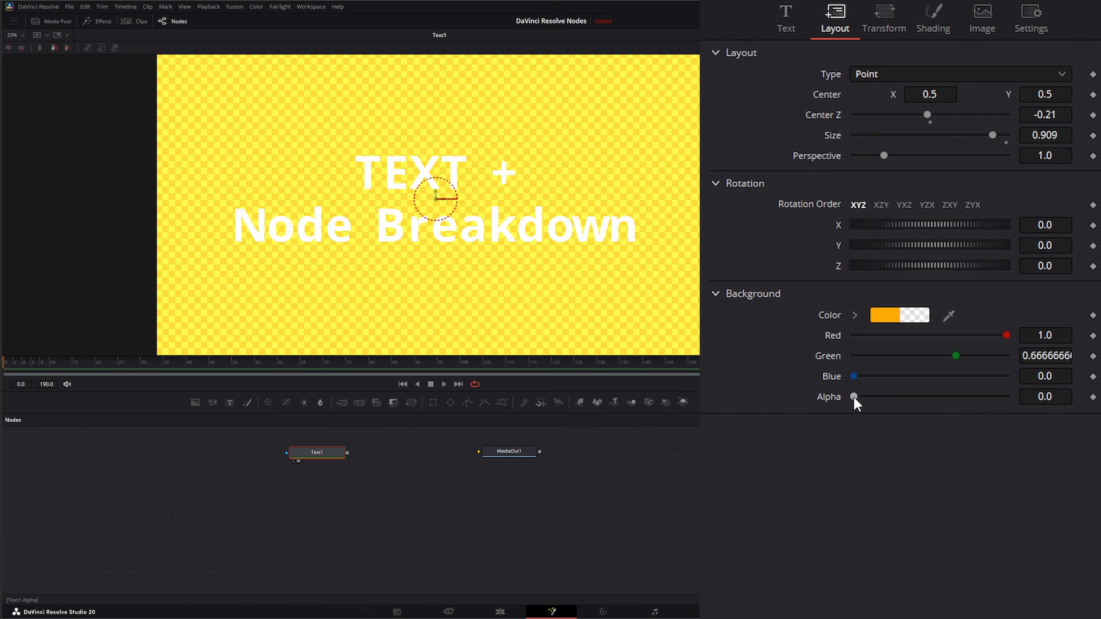
- Adjust the layout background to about red 0.642, green 0.54 and blue 0.251, and return it to black (#000000)
drag(854, 397, 837, 423)
drag(1006, 335, 893, 376)
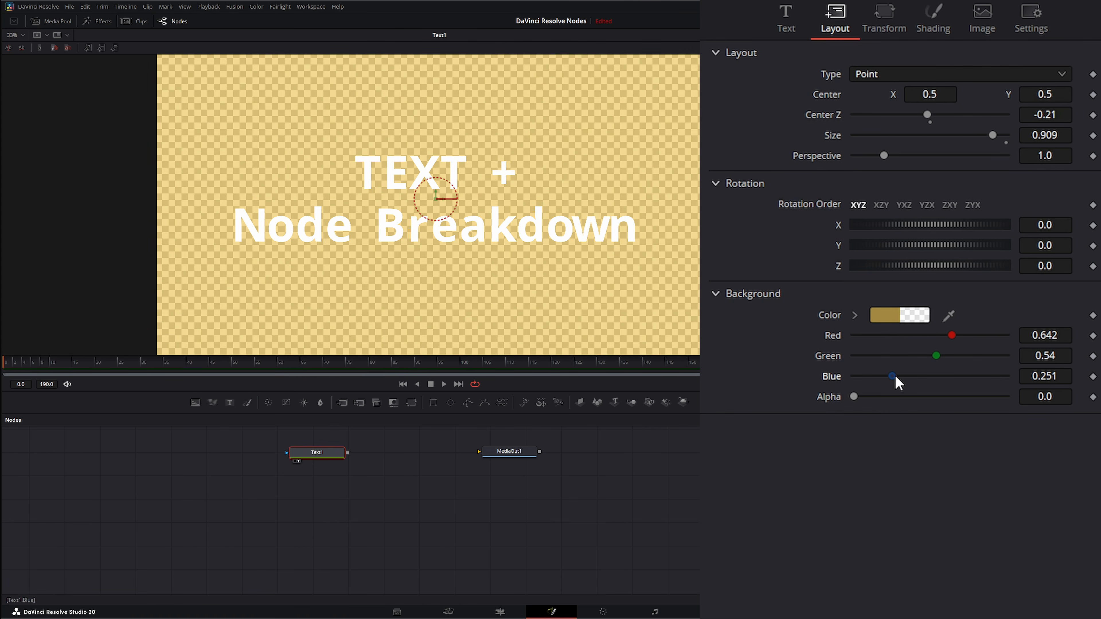
click(884, 316)
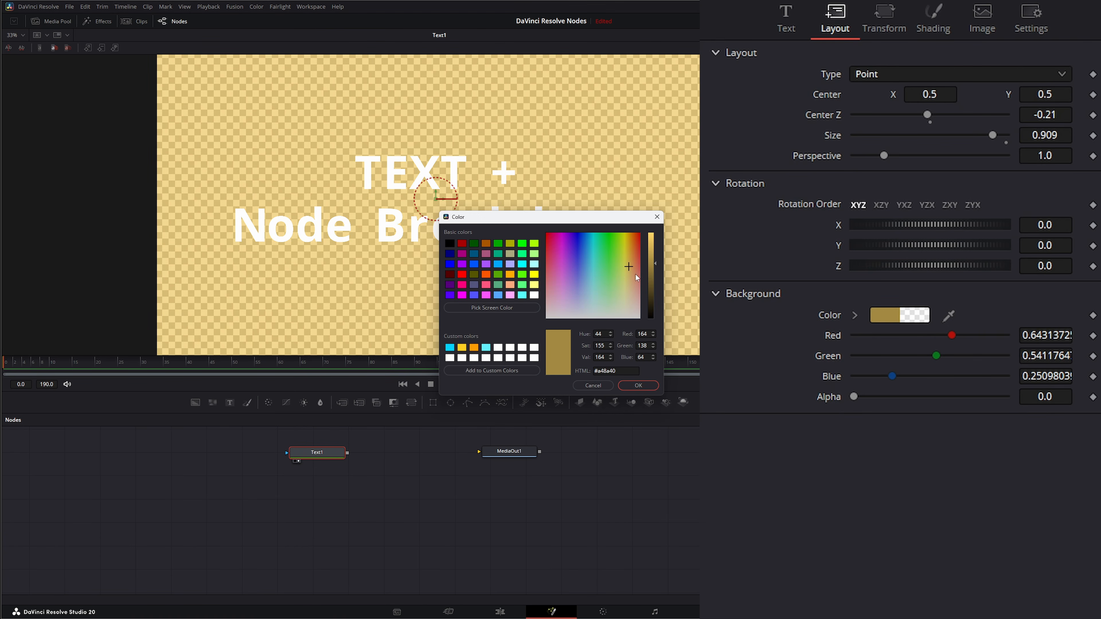
drag(655, 267, 660, 334)
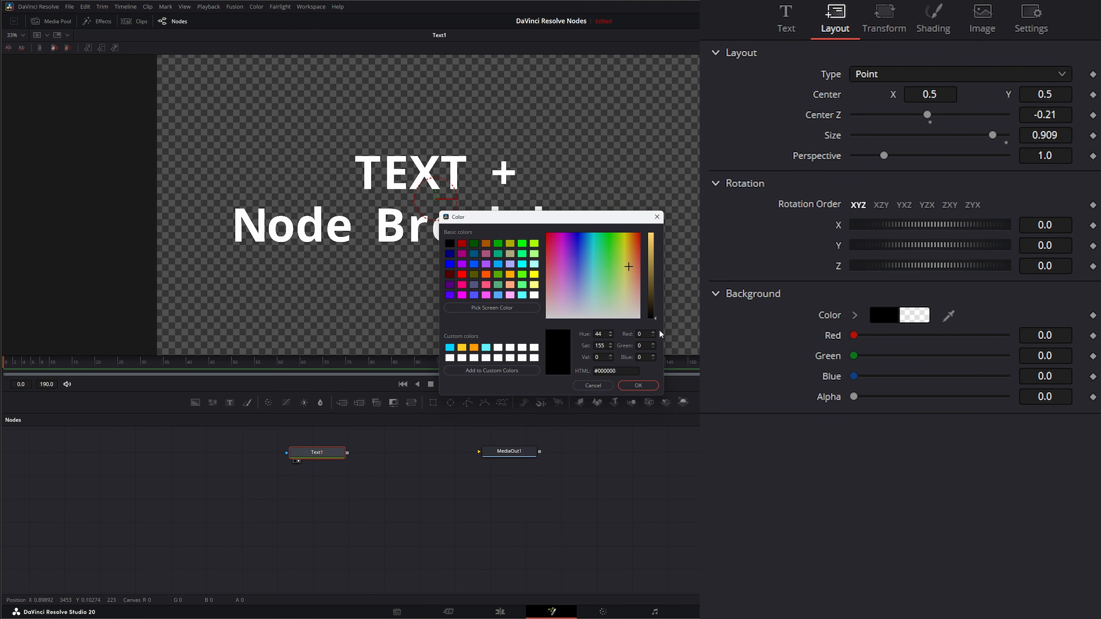
click(639, 385)
- Change the layout type to Text Box and widen the box to about 0.541
click(868, 77)
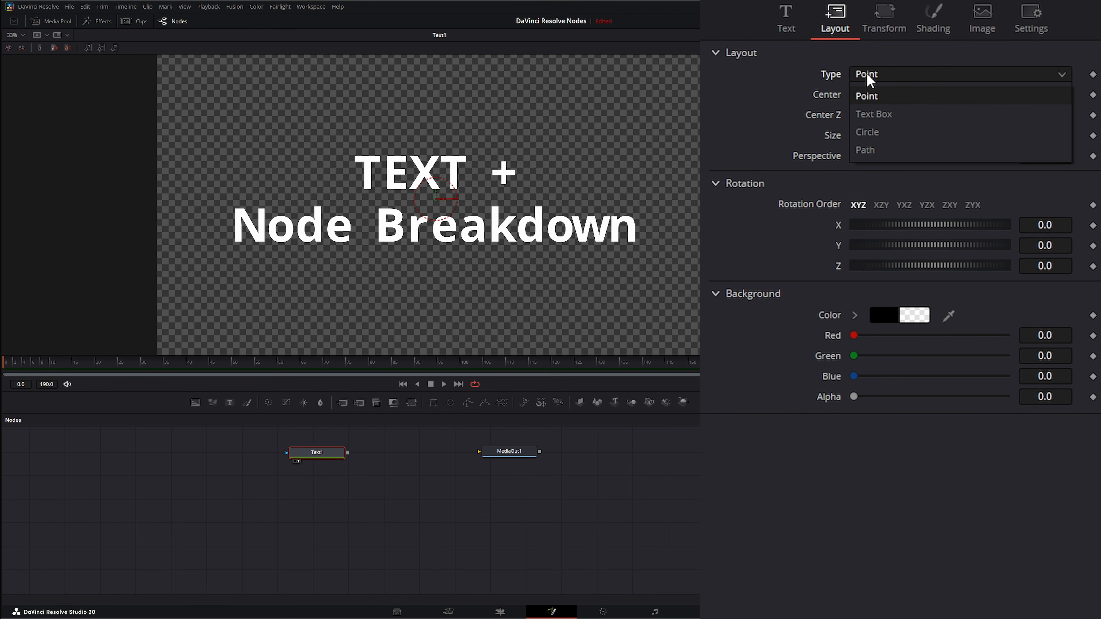
click(886, 114)
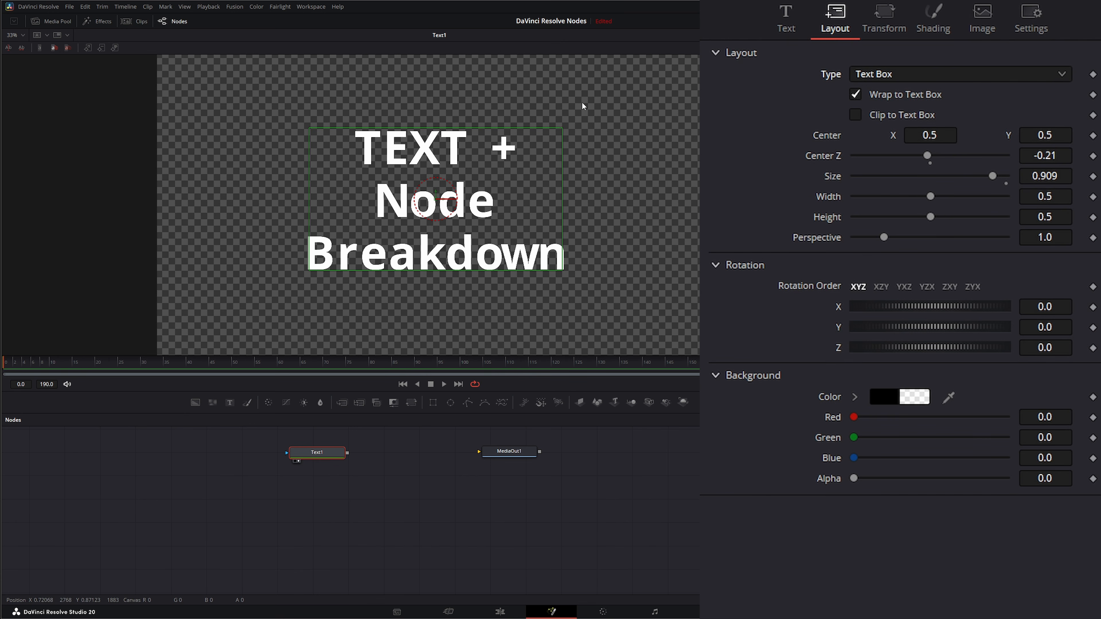
mouse_move(564, 197)
mouse_down()
mouse_move(627, 196)
mouse_move(574, 193)
mouse_up()
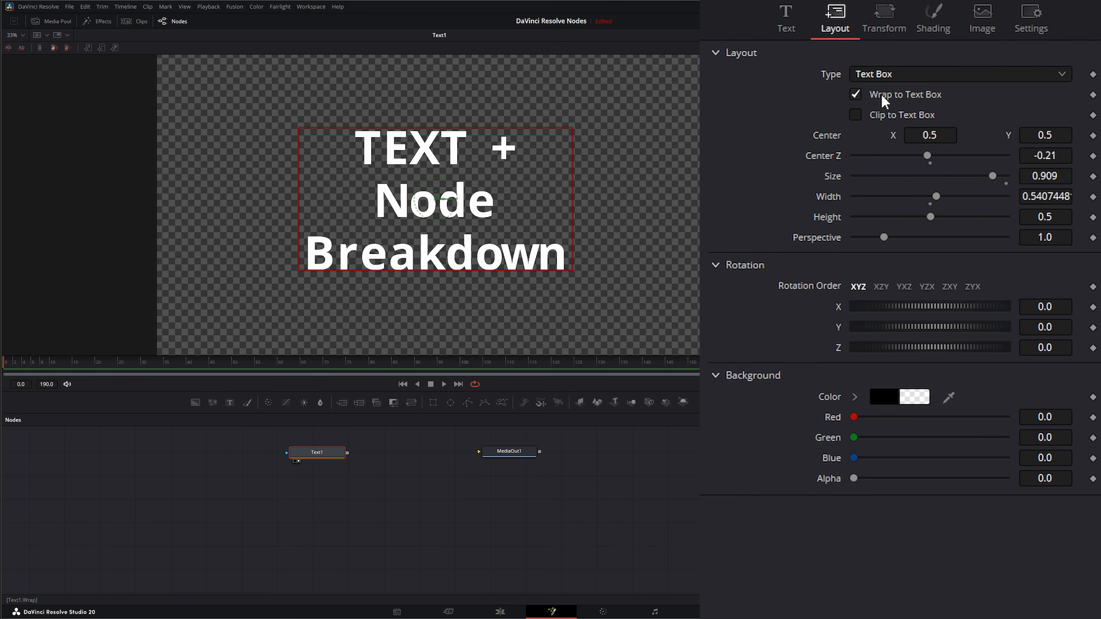
- Toggle Wrap to Text Box off and on, and try Clip to Text Box with the box height reduced to about 0.265
click(854, 95)
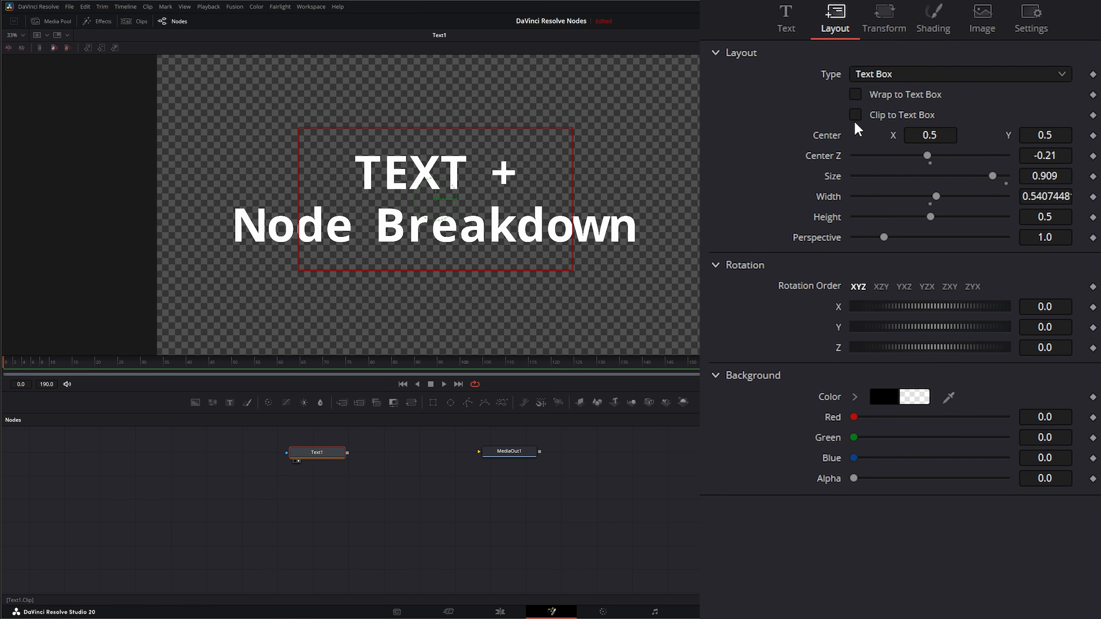
click(858, 95)
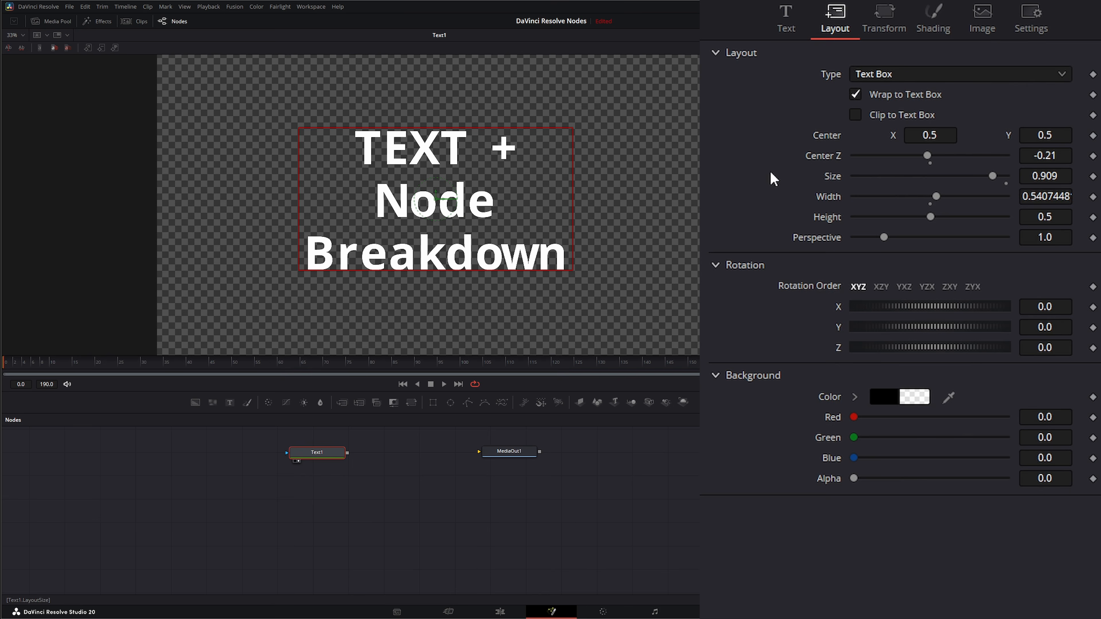
click(857, 114)
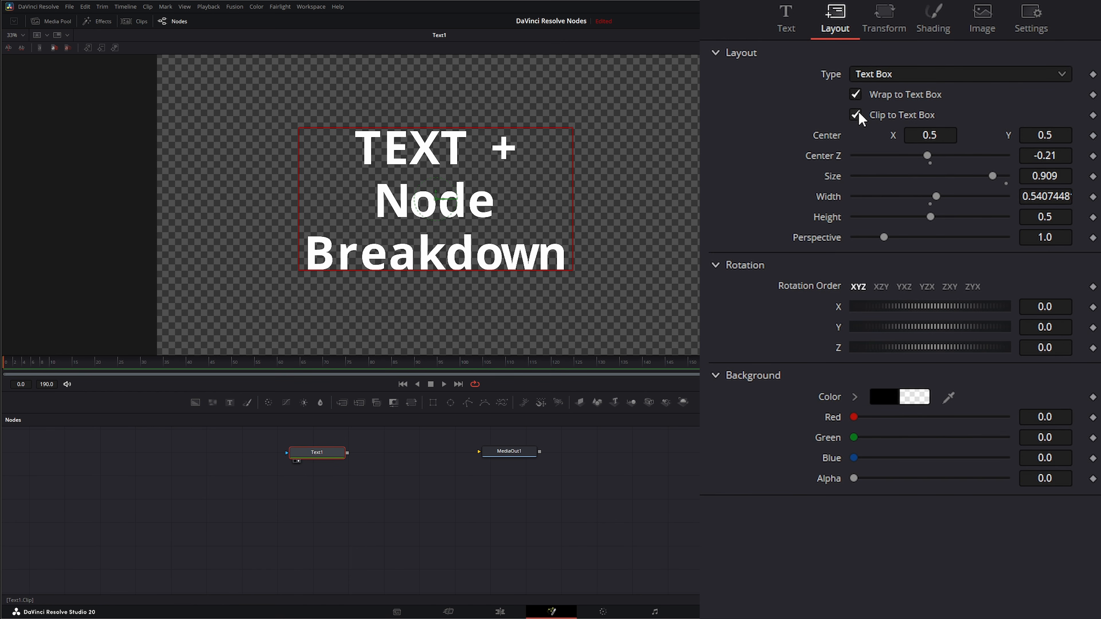
drag(545, 271, 542, 237)
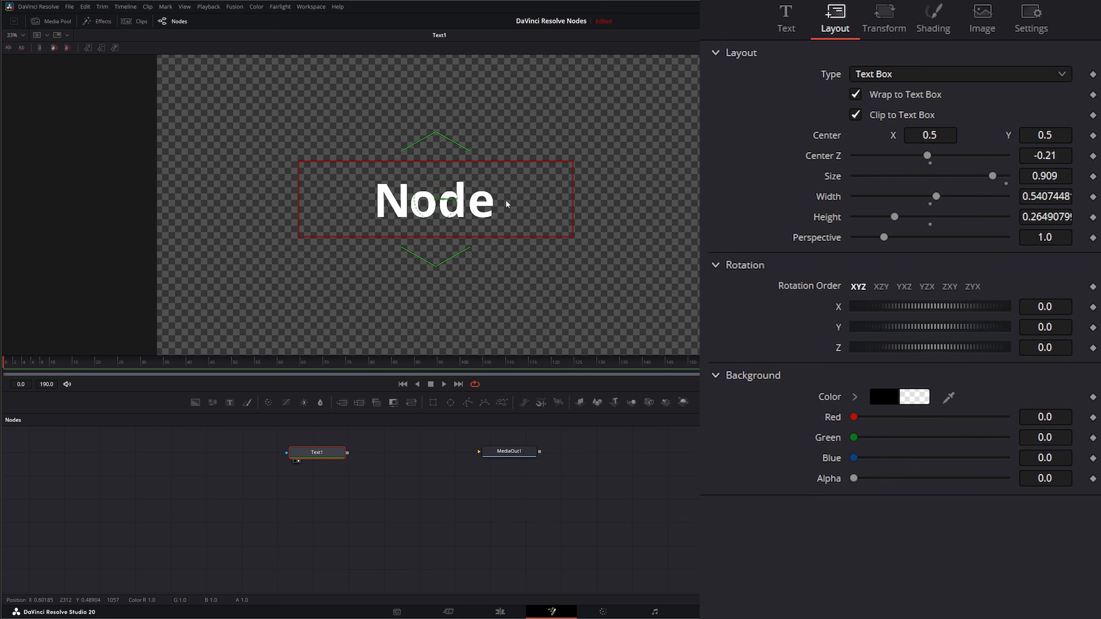
click(857, 118)
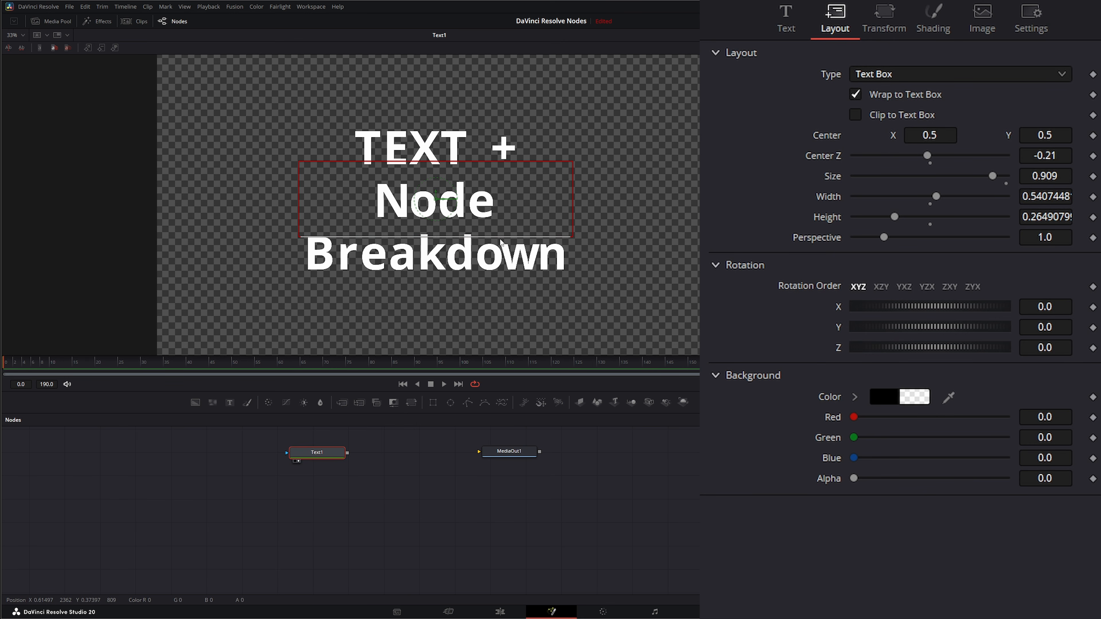
- Set the text box's height to about 0.385, Center X to 0.503, Center Z to 0.0 and Size to 1.0
mouse_move(501, 241)
mouse_down()
mouse_move(501, 231)
mouse_move(503, 256)
mouse_up()
mouse_move(930, 135)
mouse_down()
mouse_move(946, 135)
mouse_move(932, 135)
mouse_move(935, 160)
mouse_move(925, 154)
mouse_up()
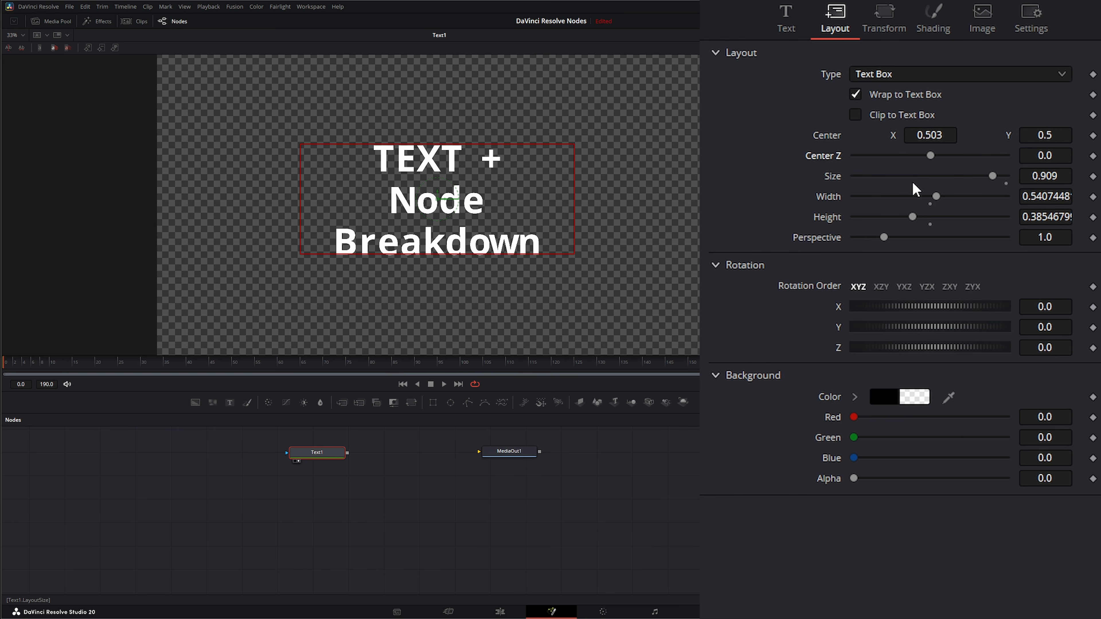
mouse_move(993, 176)
mouse_down()
mouse_move(1003, 177)
mouse_move(993, 177)
mouse_up()
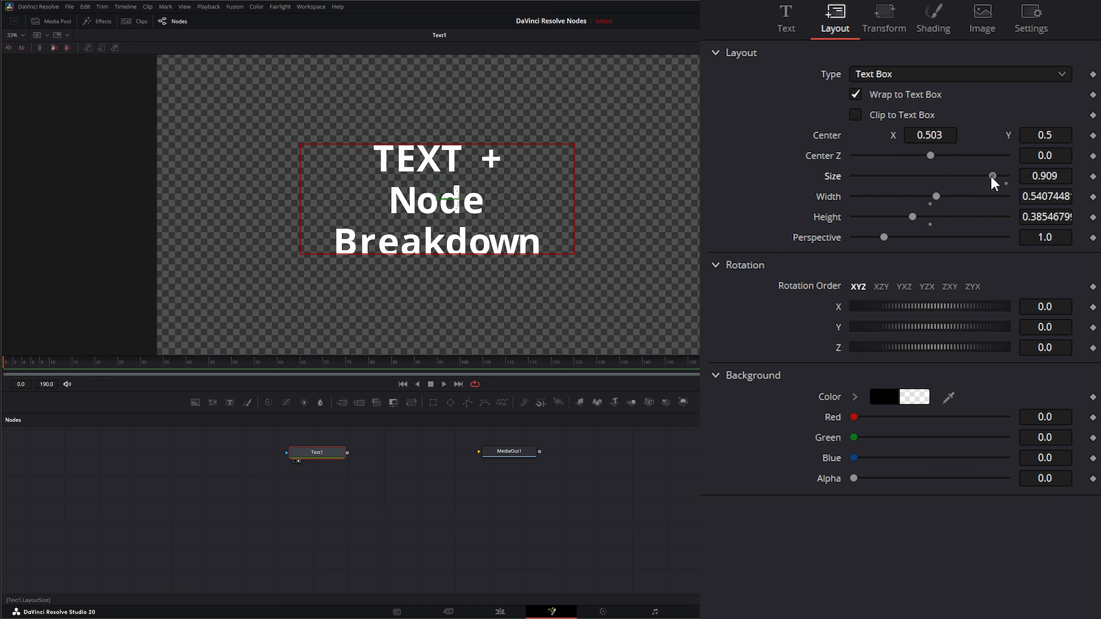
key(ctrl+z)
- Set the text box to width 0.535 and height 0.636, and rotate the text 27.3 around Y
mouse_move(936, 198)
mouse_down()
mouse_move(925, 193)
mouse_move(948, 215)
mouse_up()
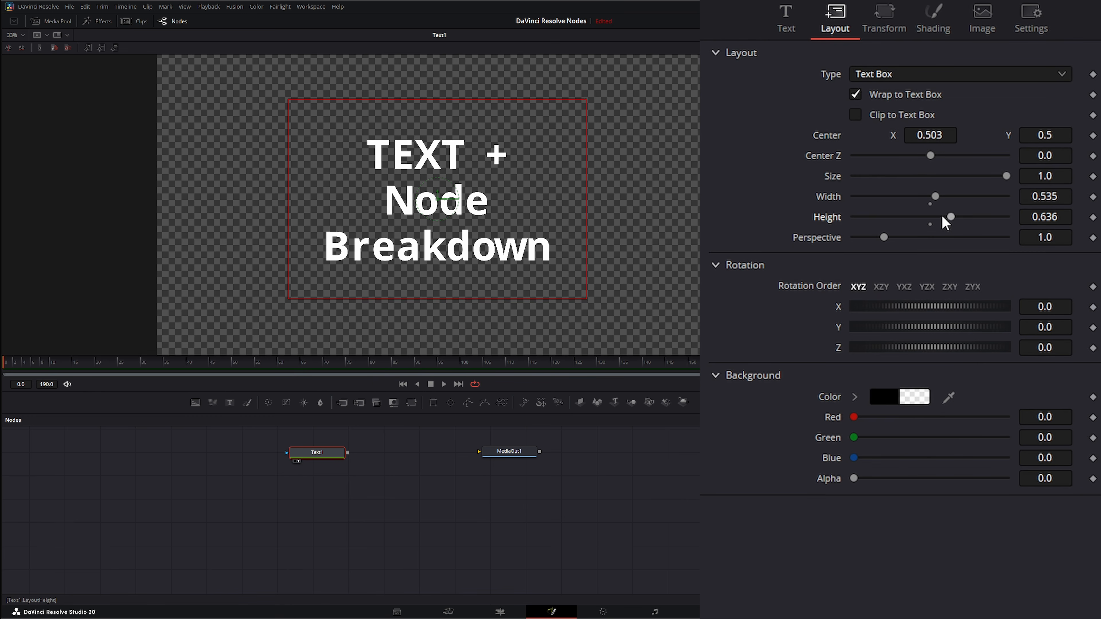
drag(933, 329, 938, 325)
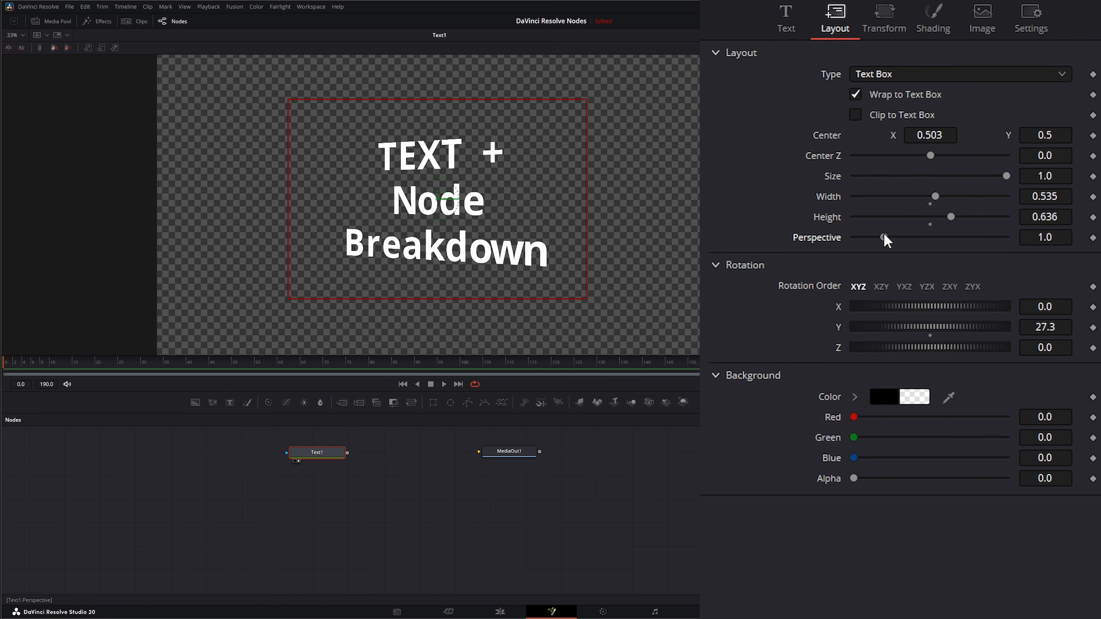
mouse_move(885, 237)
mouse_down()
mouse_move(959, 236)
mouse_move(855, 245)
mouse_move(908, 238)
mouse_move(884, 238)
mouse_up()
- Reset the text box's width and height to 0.5, and change the layout type to Circle
double_click(834, 196)
double_click(834, 216)
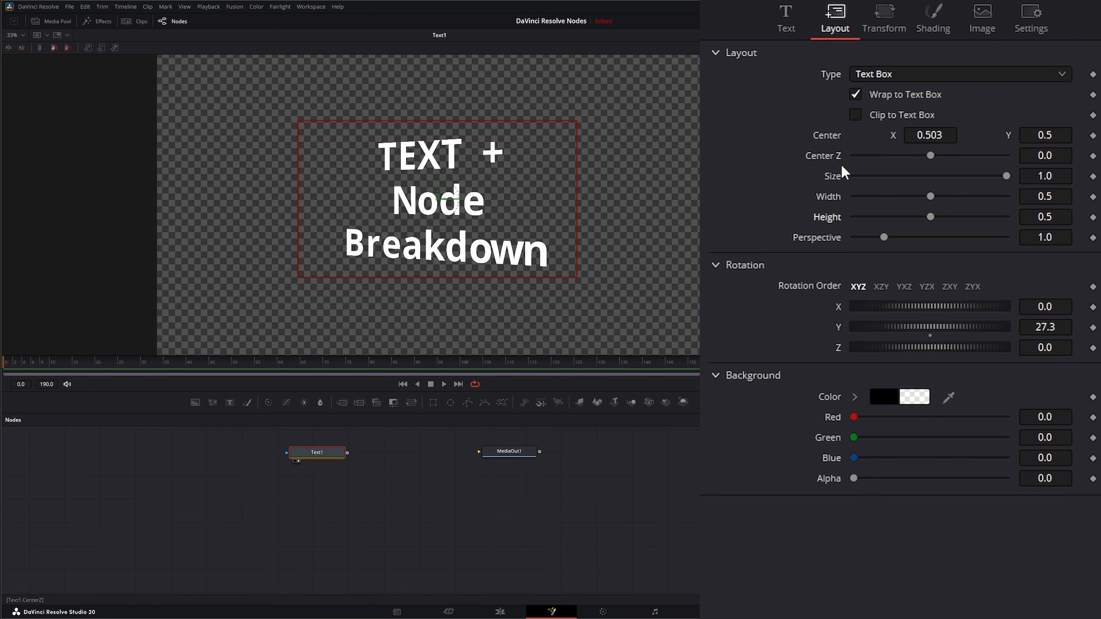
click(870, 77)
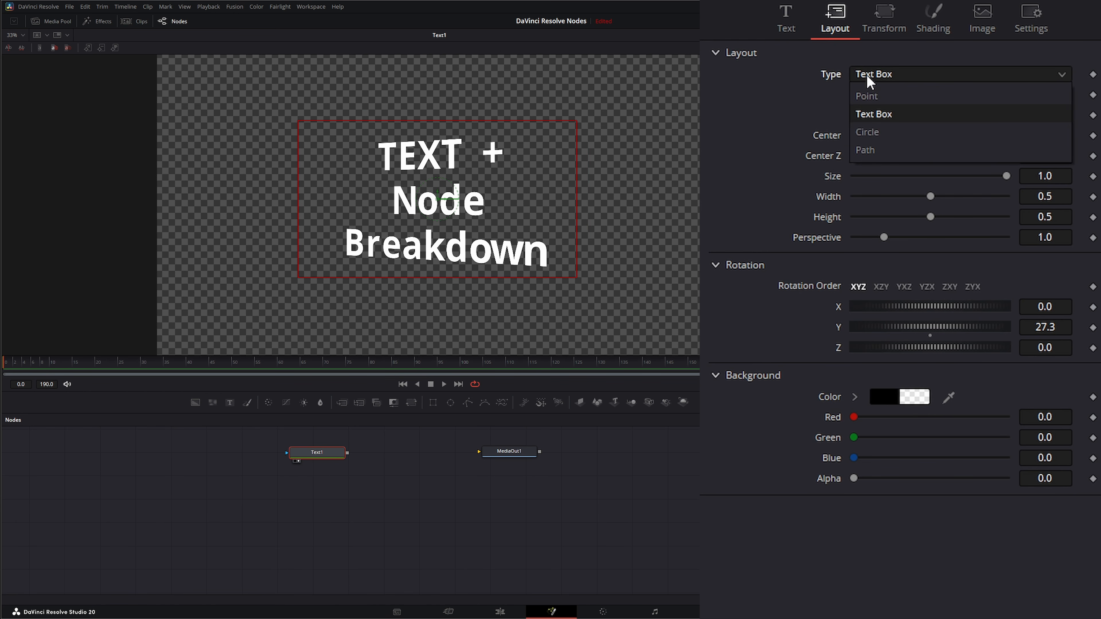
click(883, 133)
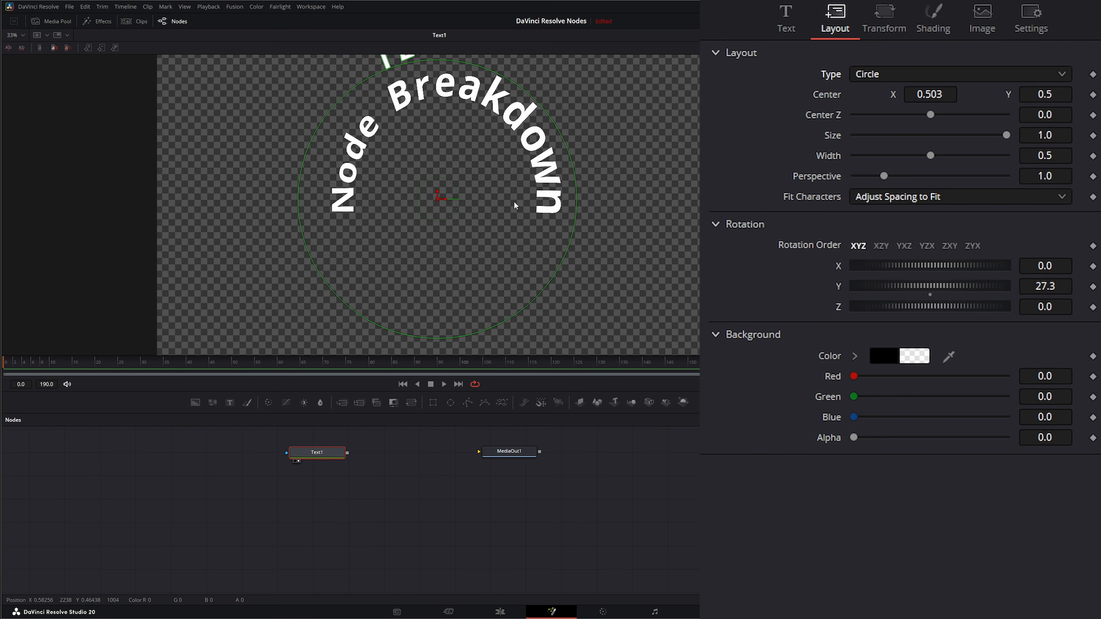
- Set the circle layout's Center X to 0.487, Center Z to 0.22, Width to 0.406 and Perspective to 0.963
drag(608, 138, 556, 182)
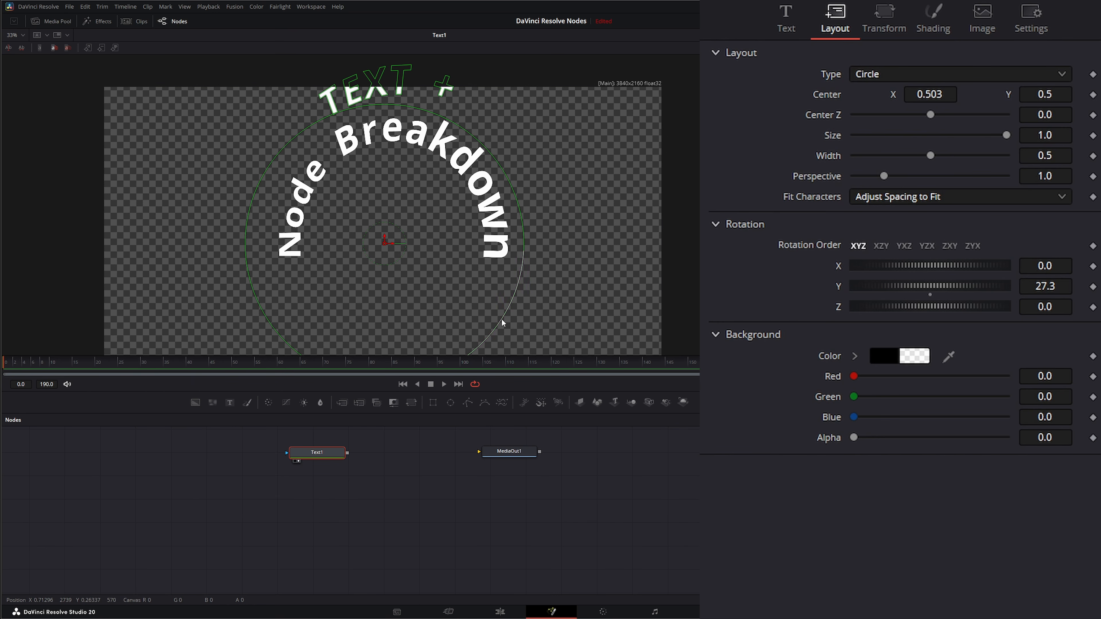
drag(504, 322, 492, 296)
drag(907, 95, 934, 114)
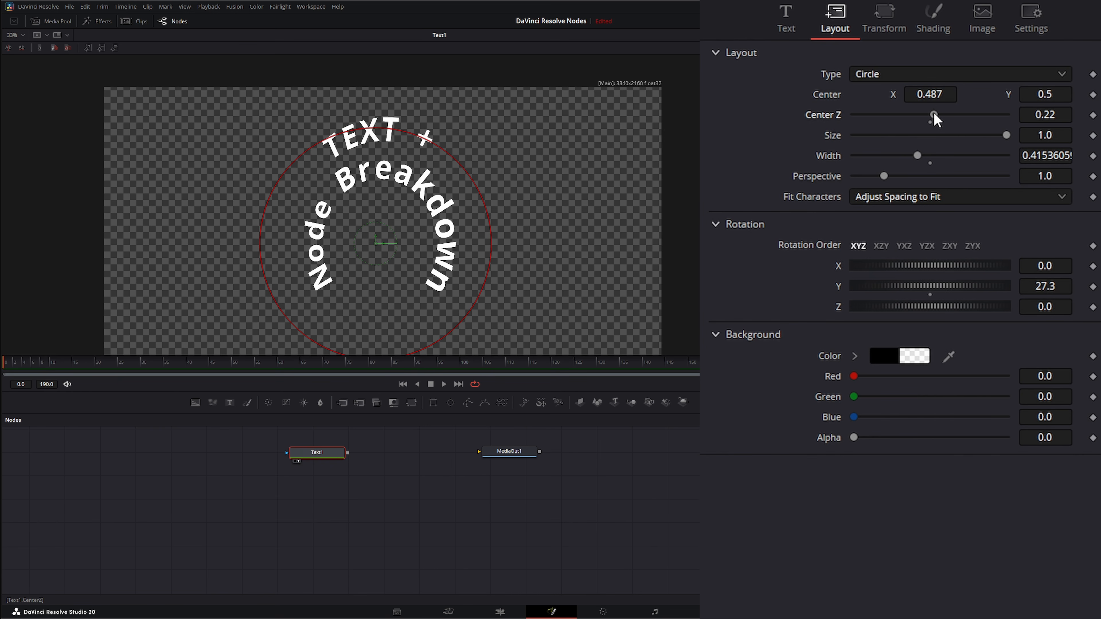
drag(917, 156, 887, 179)
- Try a Y rotation of 52.8 with Perspective 1.684 on the circular text, and reset both settings
drag(932, 292, 943, 291)
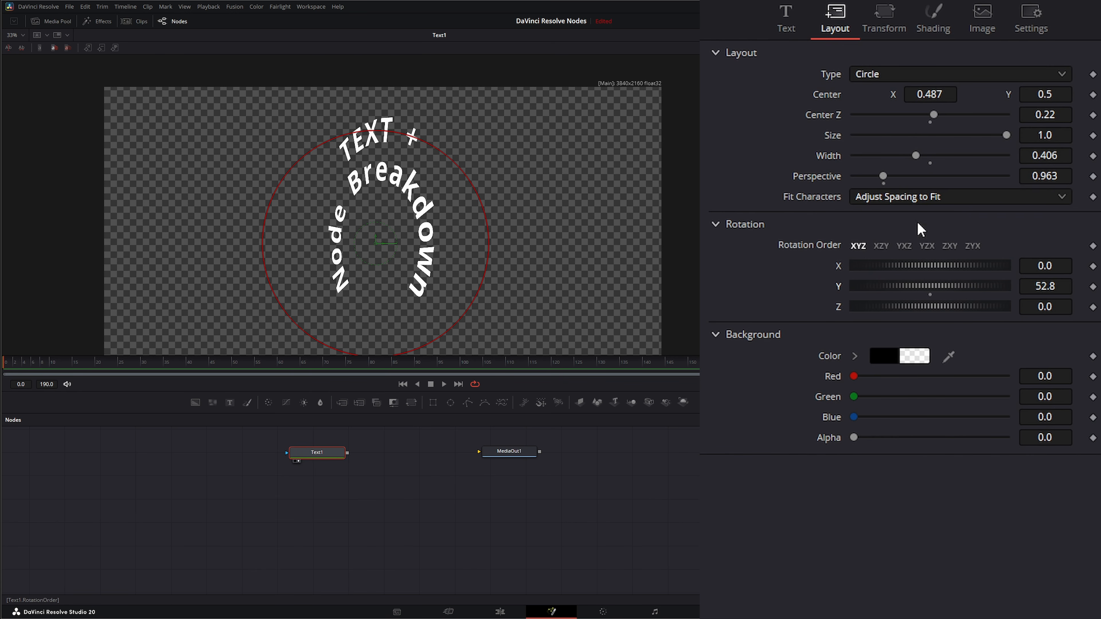
mouse_move(914, 175)
mouse_down()
mouse_move(856, 174)
mouse_move(943, 175)
mouse_move(905, 176)
mouse_up()
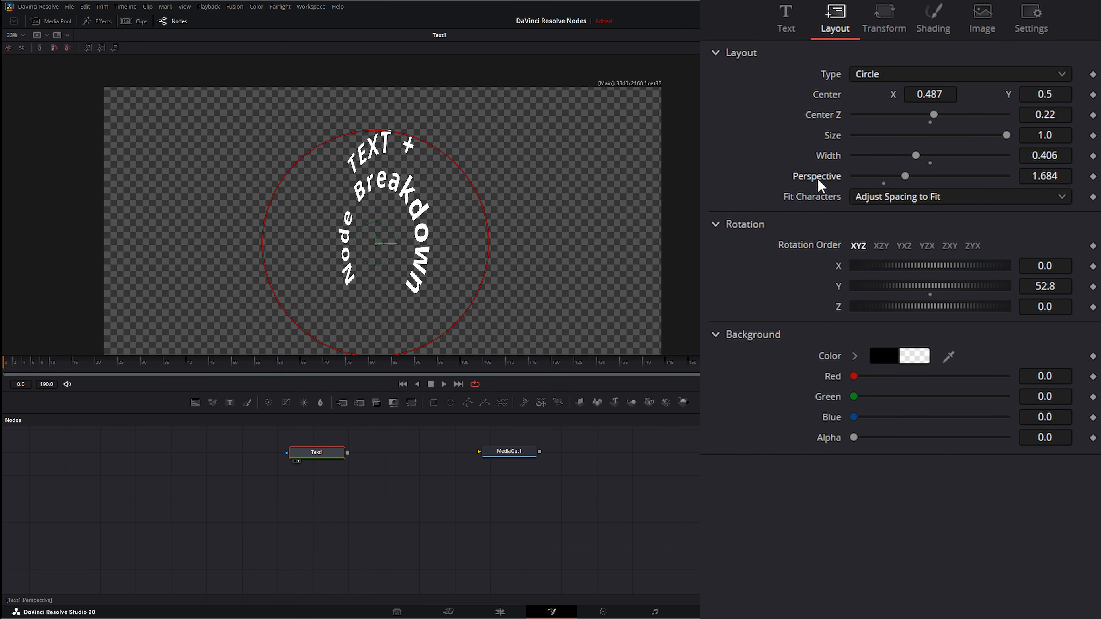
double_click(817, 176)
double_click(839, 287)
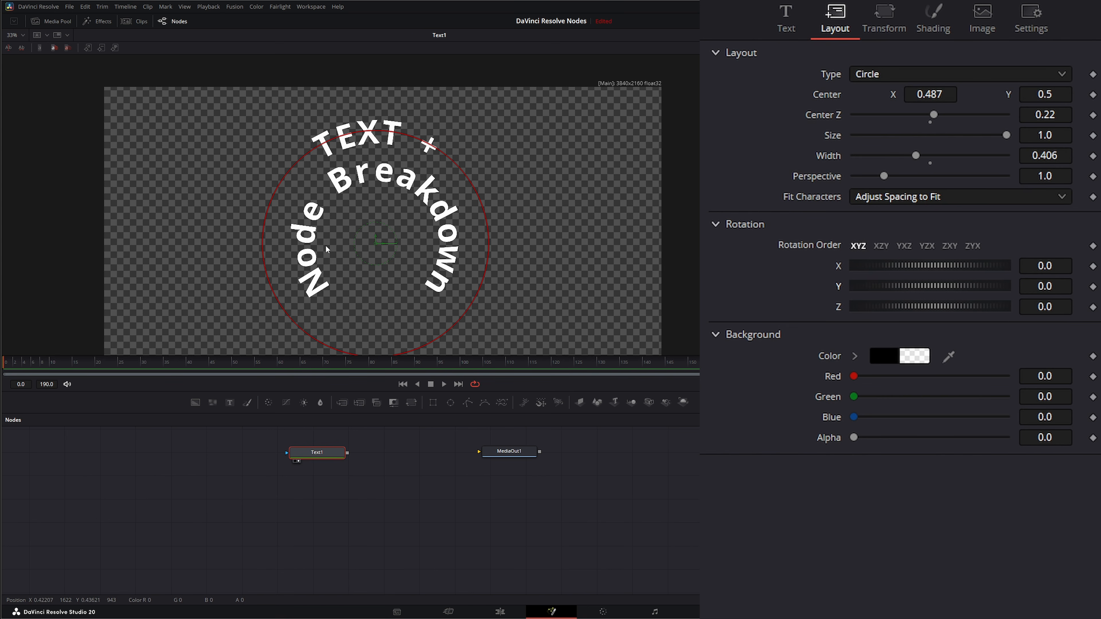
- Try the circle layout's Fit Characters option None, and set it to Adjust Horizontal Size to Fit
click(887, 196)
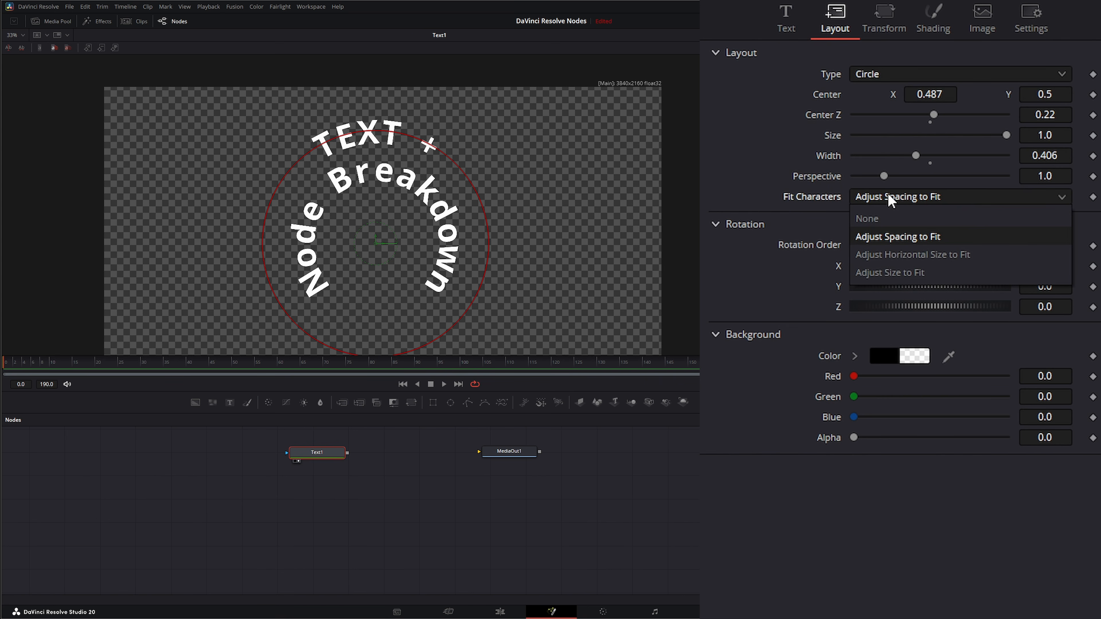
click(882, 216)
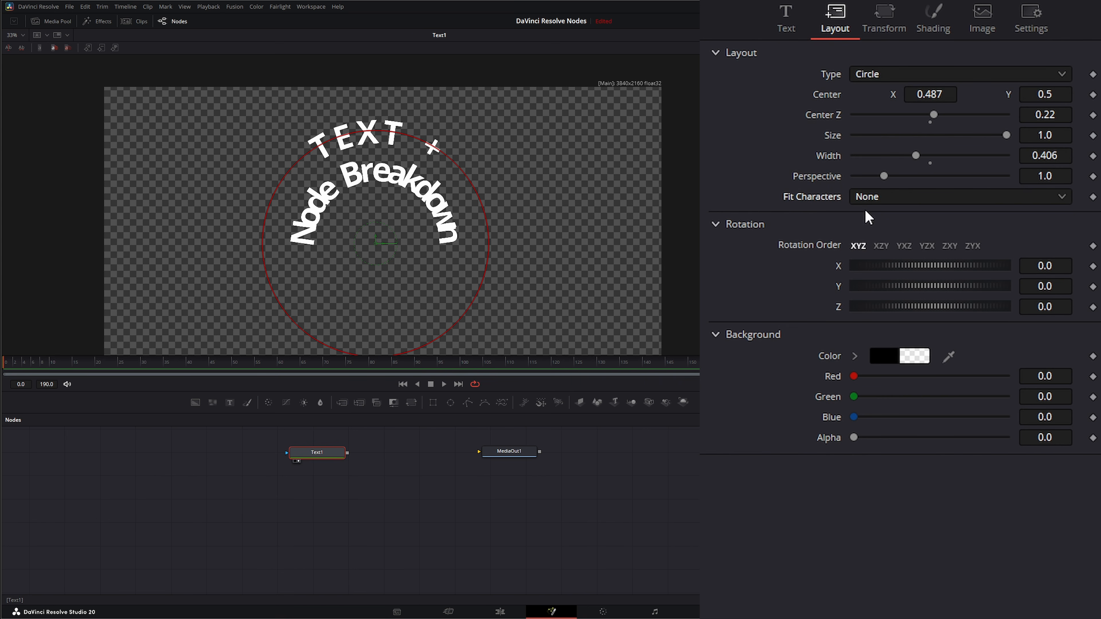
click(893, 195)
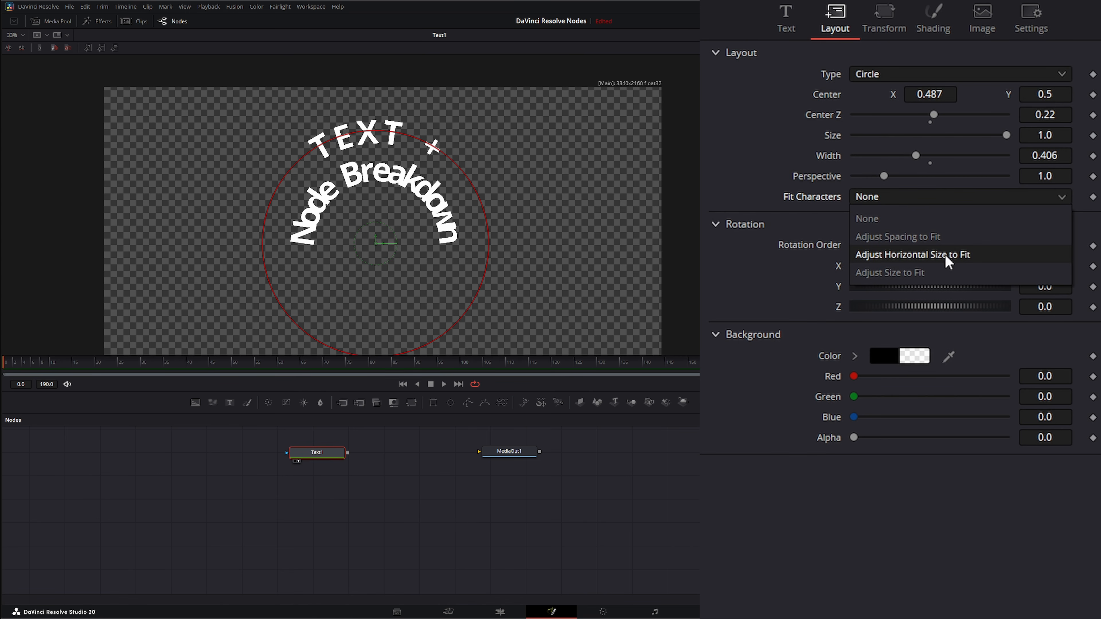
click(926, 254)
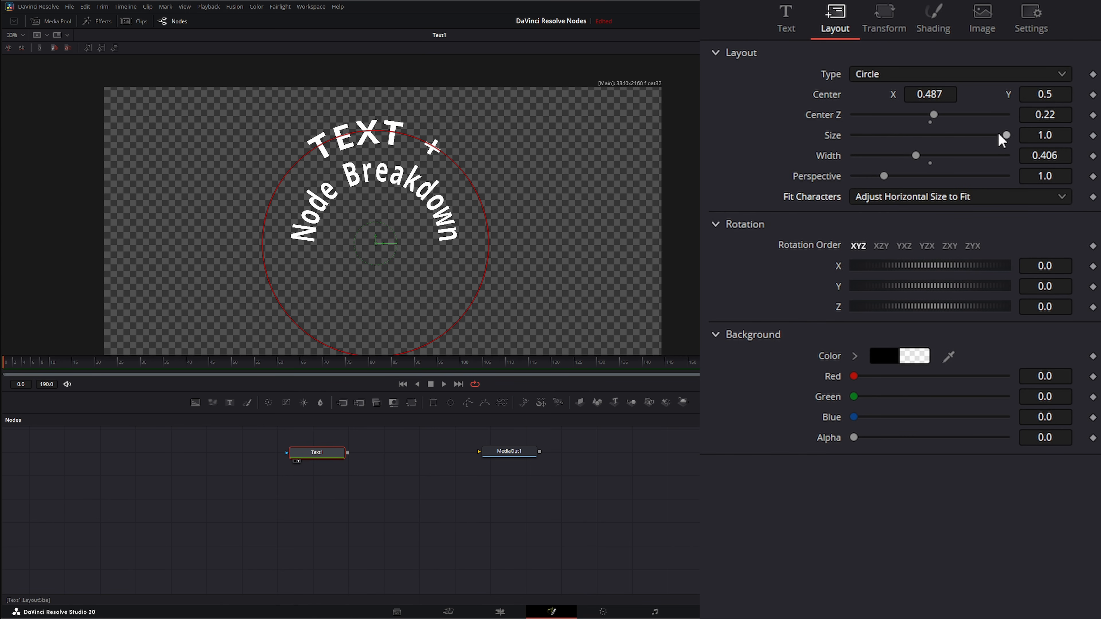
- Set the circle layout's Size to 0.979, Center Z to 0 and Fit Characters to Adjust Size to Fit
mouse_move(999, 135)
mouse_down()
mouse_move(960, 135)
mouse_move(1020, 135)
mouse_move(987, 136)
mouse_move(1003, 135)
mouse_up()
drag(938, 116, 934, 112)
click(894, 199)
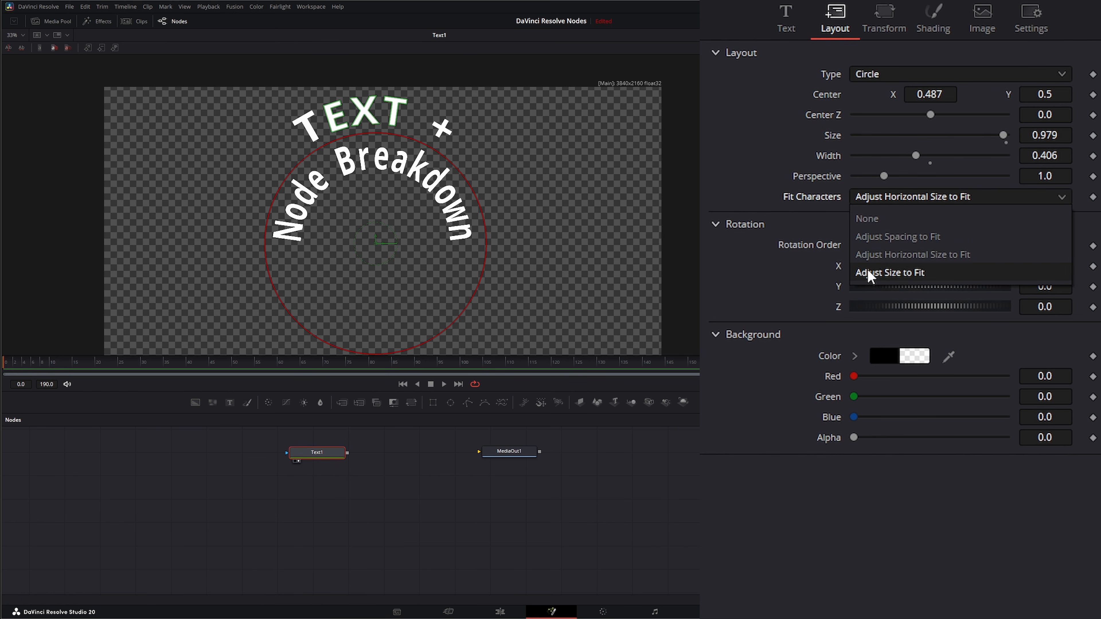
click(900, 270)
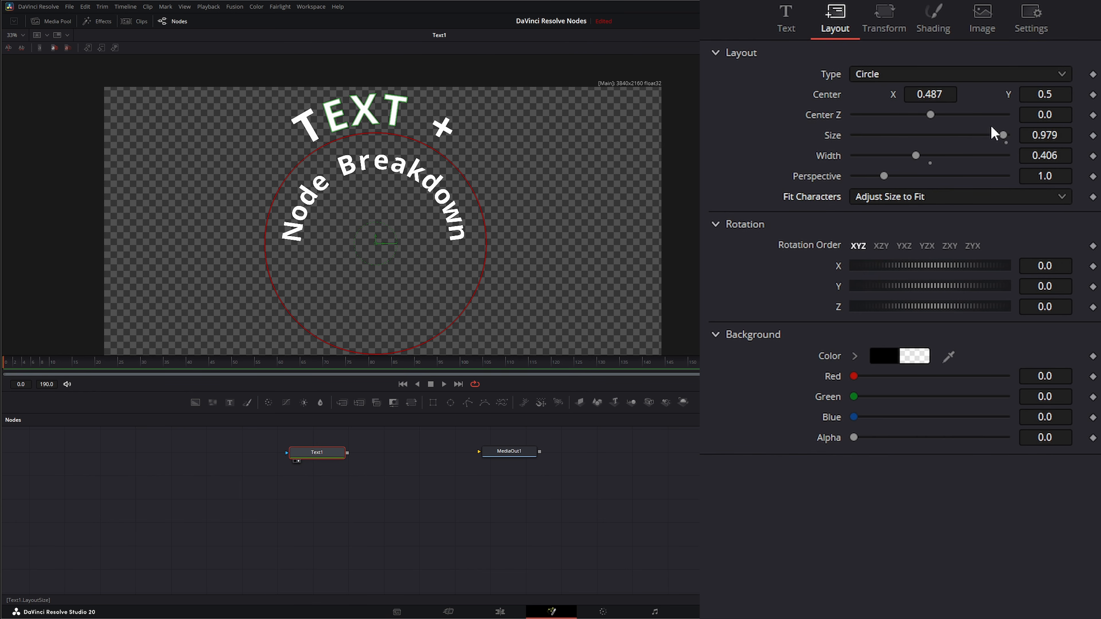
- Set the circle text's Size to 0.856 and fitting to Adjust Spacing to Fit, with rotation X -23.6 and Y 34.5
mouse_move(1002, 135)
mouse_down()
mouse_move(976, 135)
mouse_move(985, 135)
mouse_up()
scroll(932, 196, down, 1)
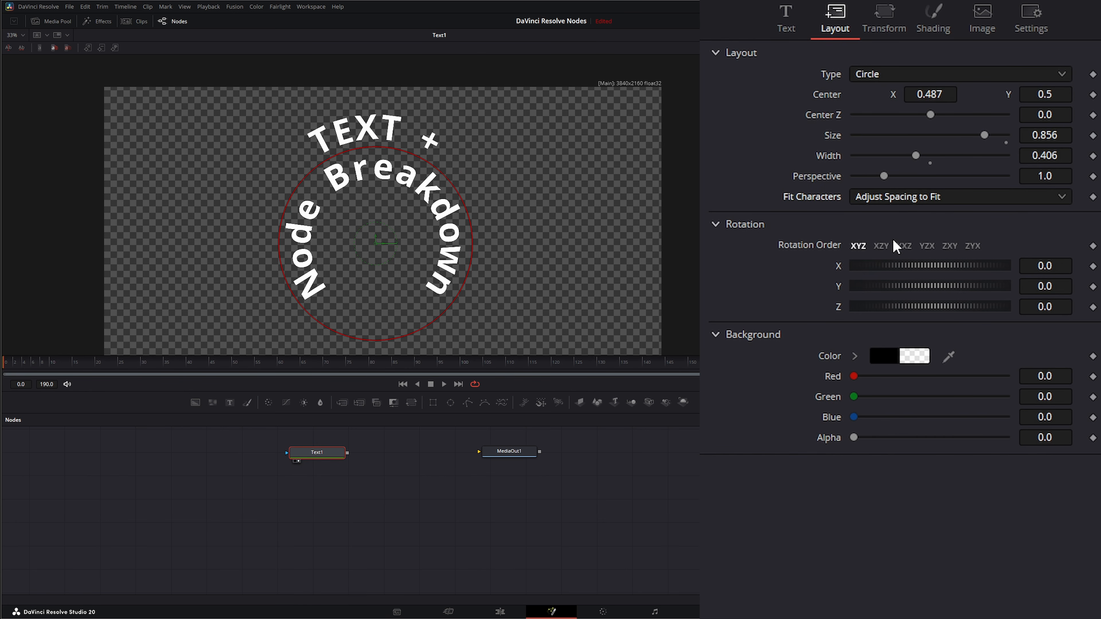
drag(925, 265, 924, 290)
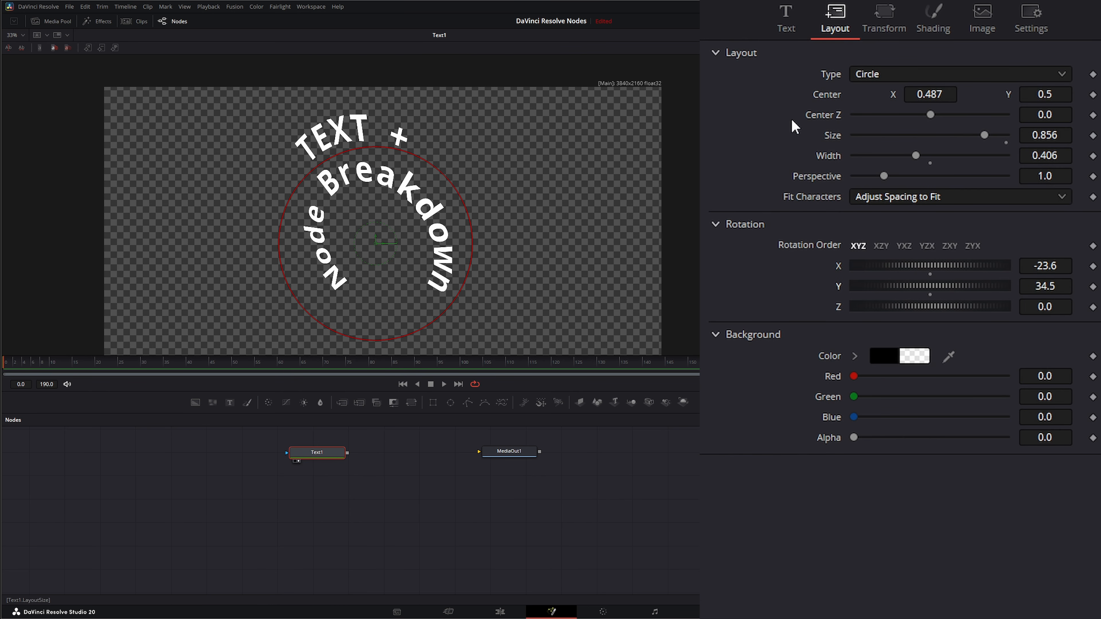
- Reset Width to 0.5, Size to 1.0 and the X and Y rotation to 0, and change the layout type to Path
double_click(821, 156)
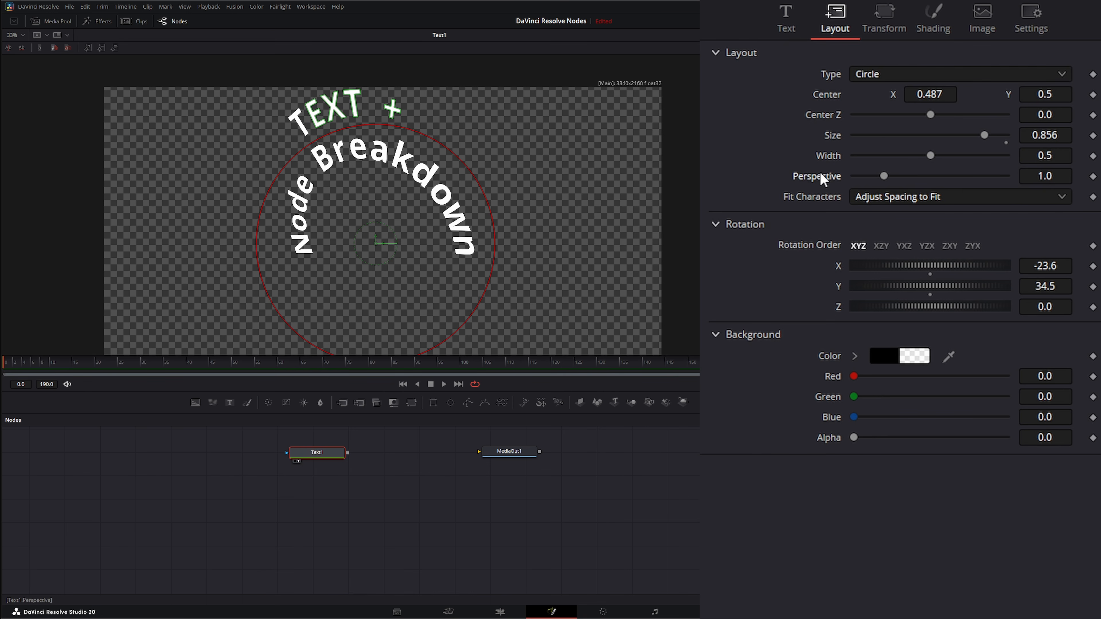
double_click(831, 141)
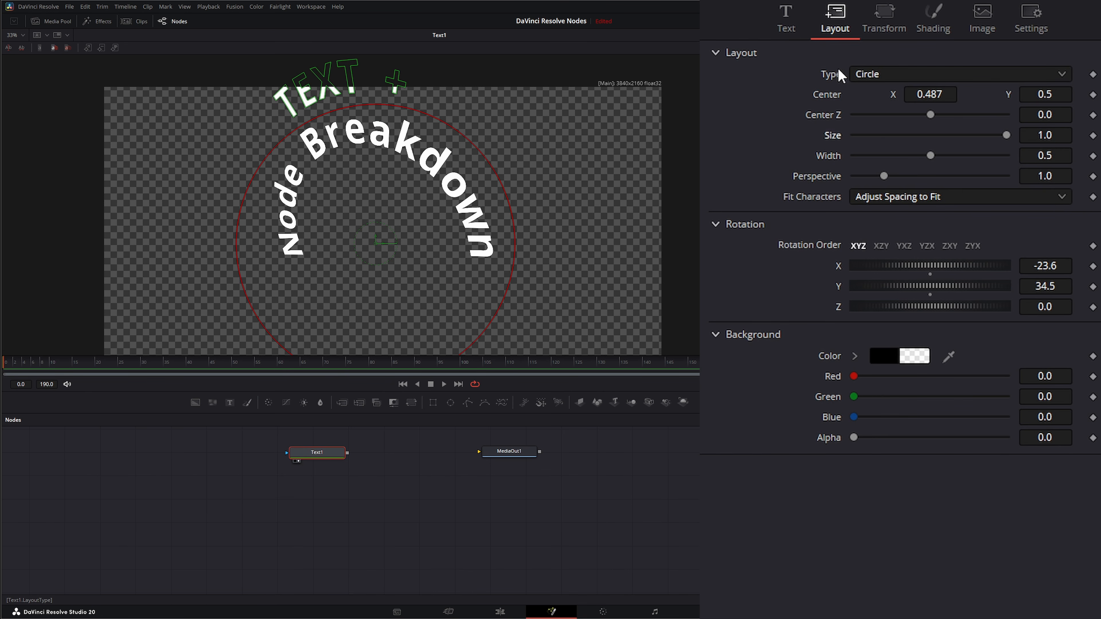
click(876, 77)
click(889, 157)
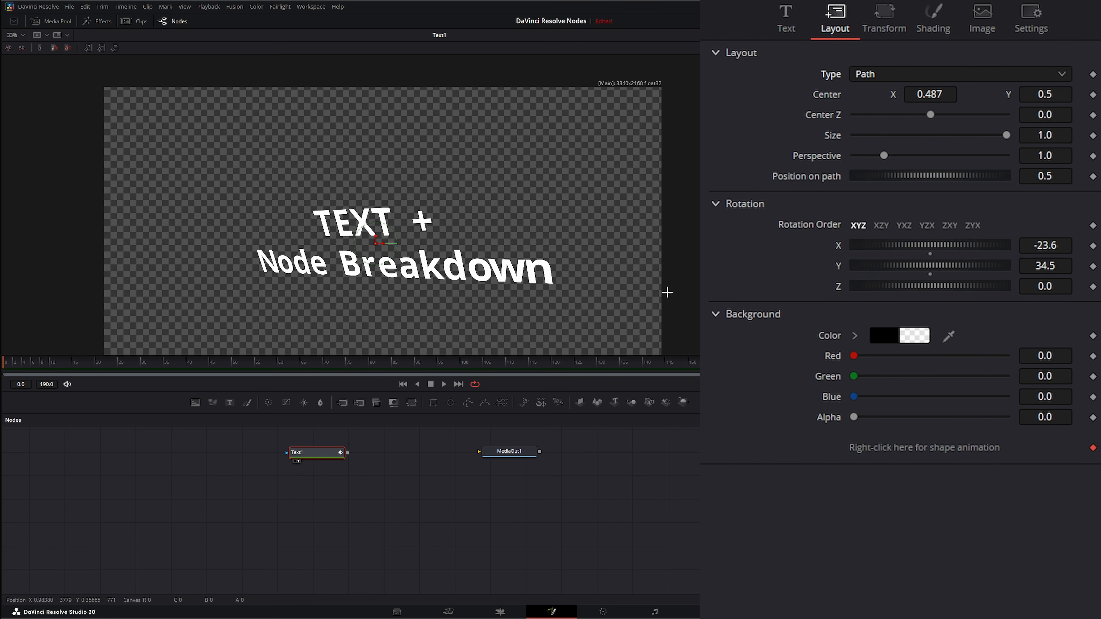
double_click(839, 245)
double_click(838, 266)
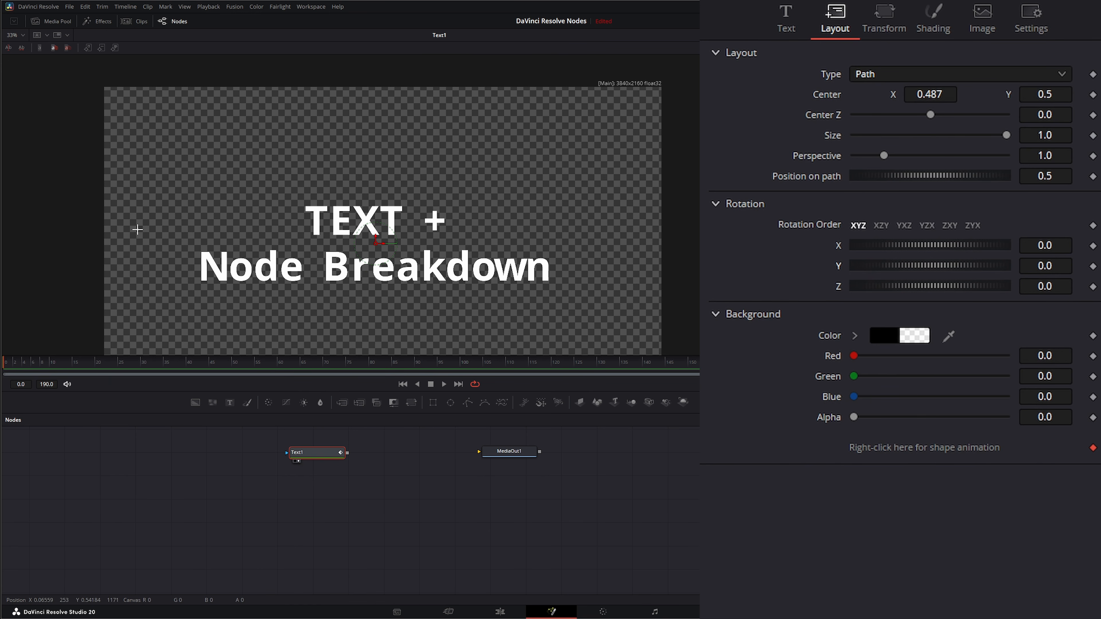
- Draw a seven-point text path across the canvas: up to a sharp corner, down through a smooth valley, and over a smooth peak
click(117, 290)
click(181, 187)
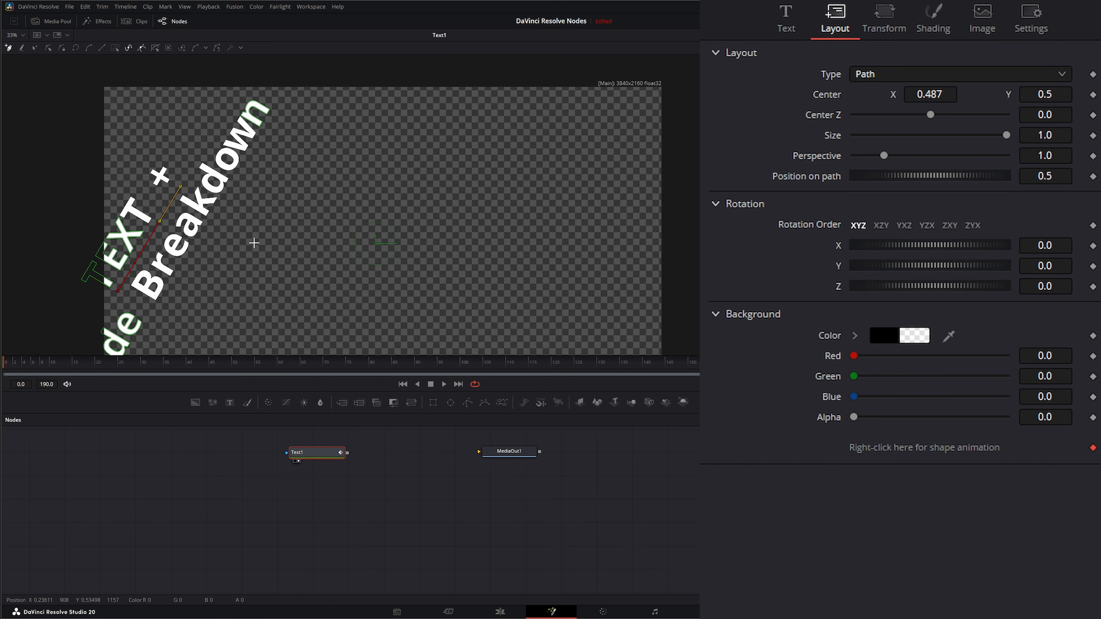
click(246, 220)
click(280, 237)
drag(364, 280, 435, 278)
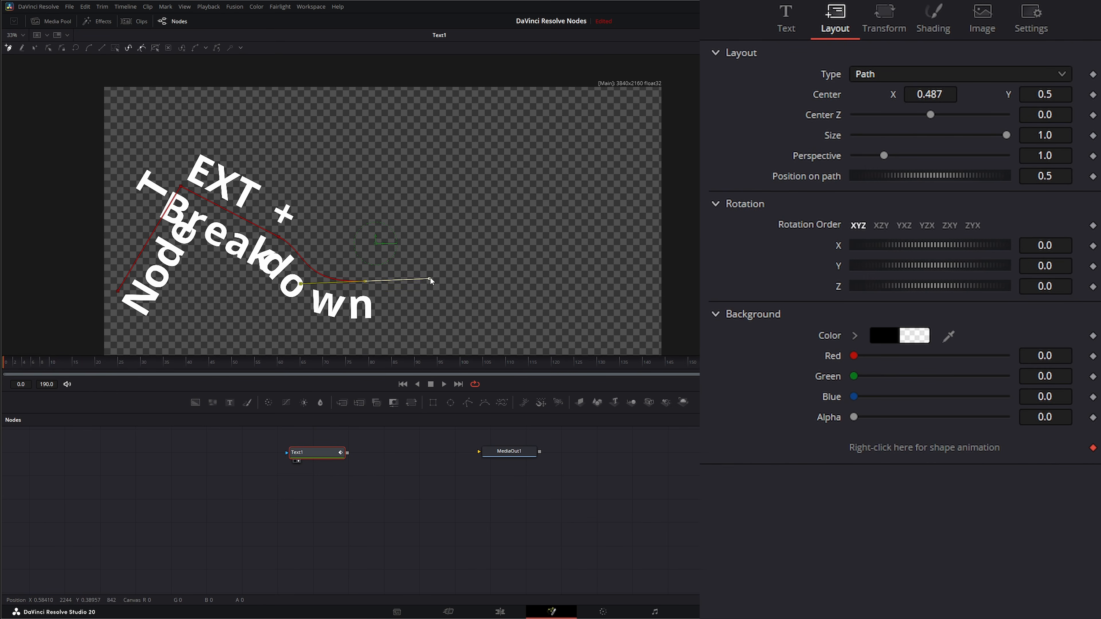
drag(518, 226, 534, 207)
drag(585, 138, 617, 141)
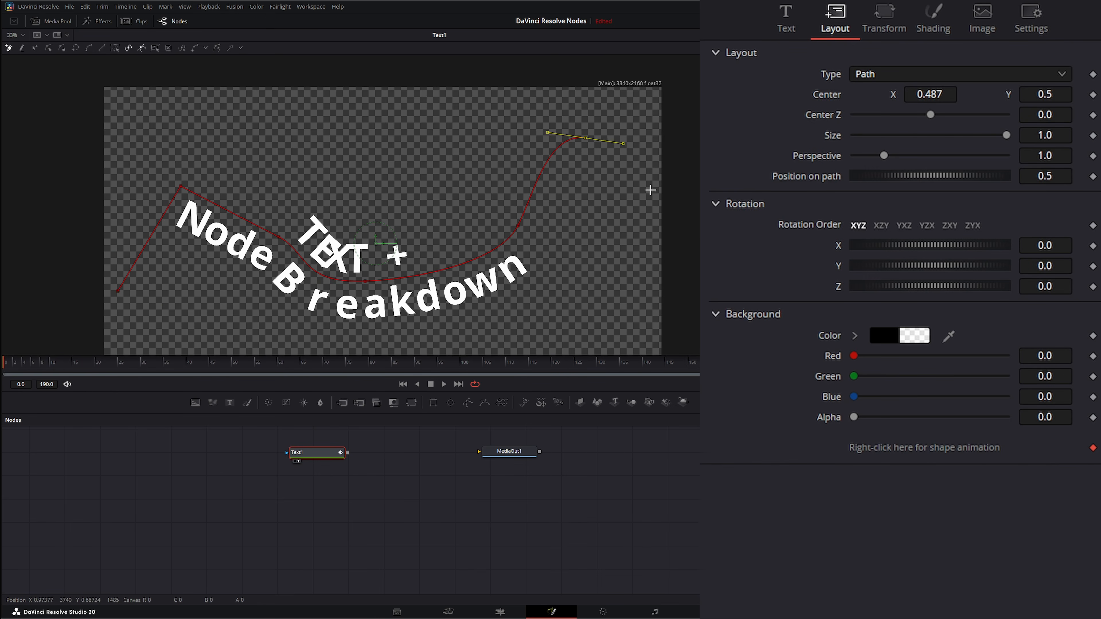
drag(652, 191, 704, 212)
- Set the path layout's Center X to 0.479, Center Z to 0.32 and Size to 0.952
drag(931, 114, 907, 95)
mouse_move(1006, 135)
mouse_down()
mouse_move(935, 136)
mouse_move(999, 136)
mouse_up()
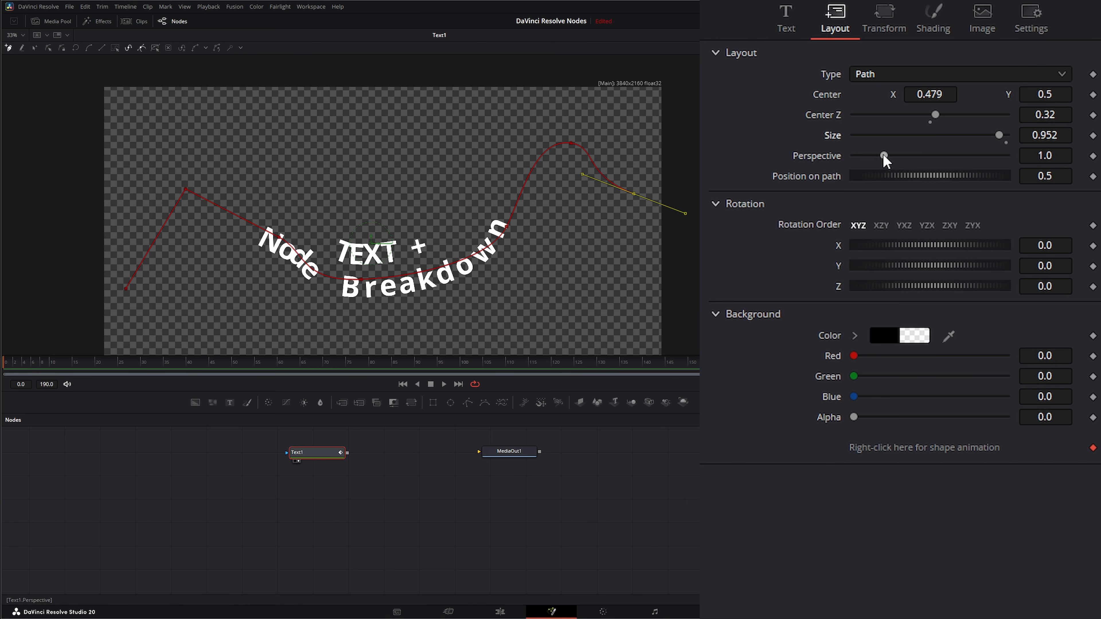
- Try Perspective 1.765 and 0.588 with a Y rotation of 32.7 on the path text, and reset both settings
drag(883, 155, 908, 155)
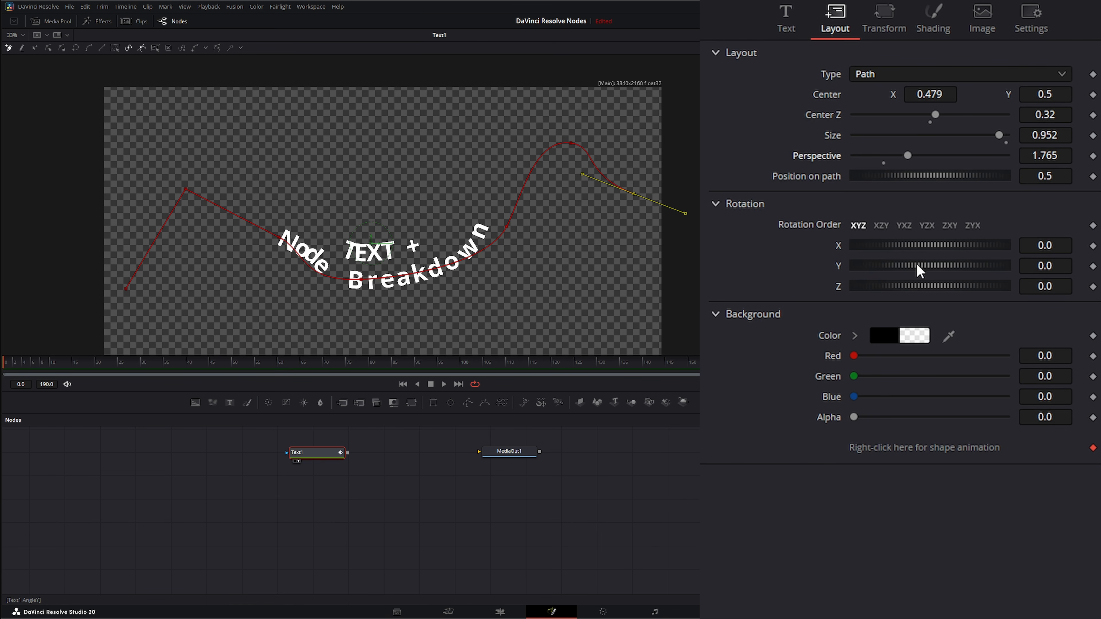
drag(917, 266, 930, 269)
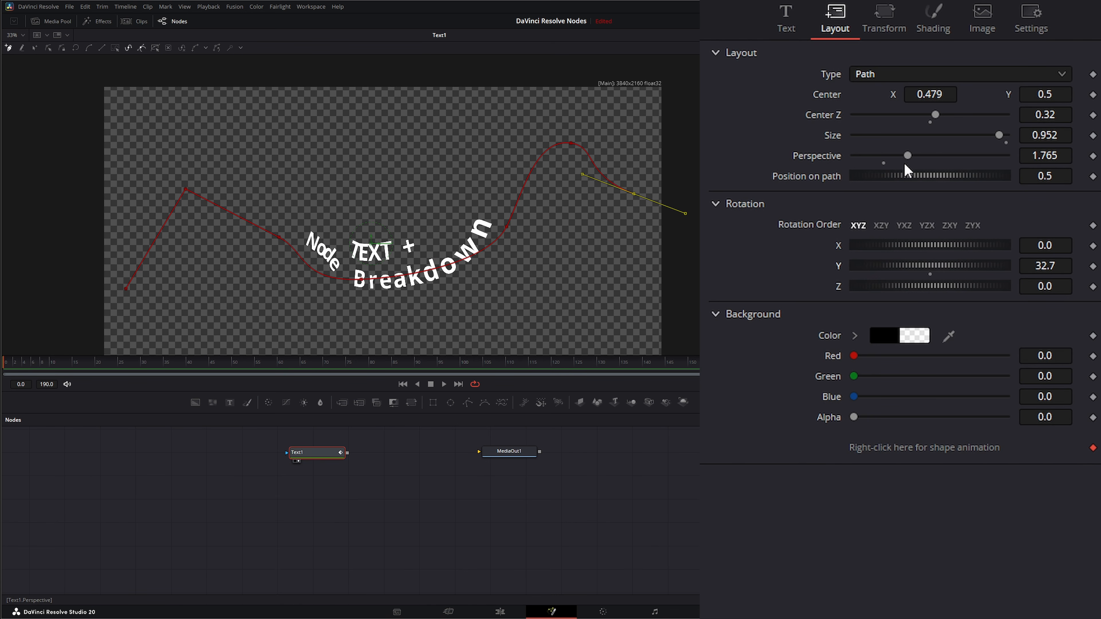
drag(908, 157, 875, 165)
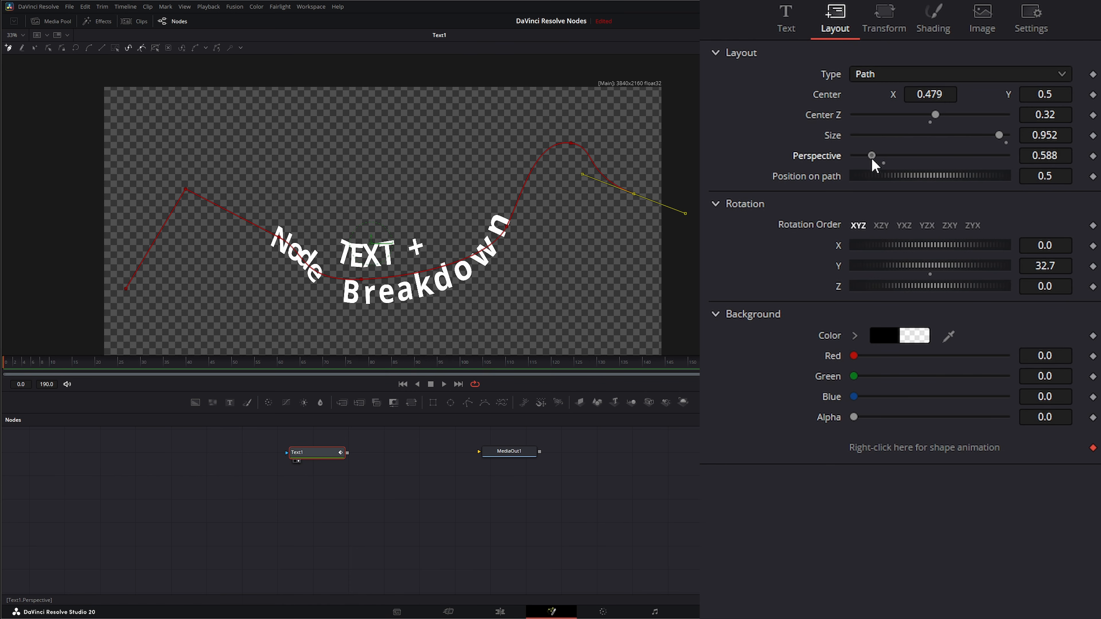
double_click(819, 155)
double_click(839, 265)
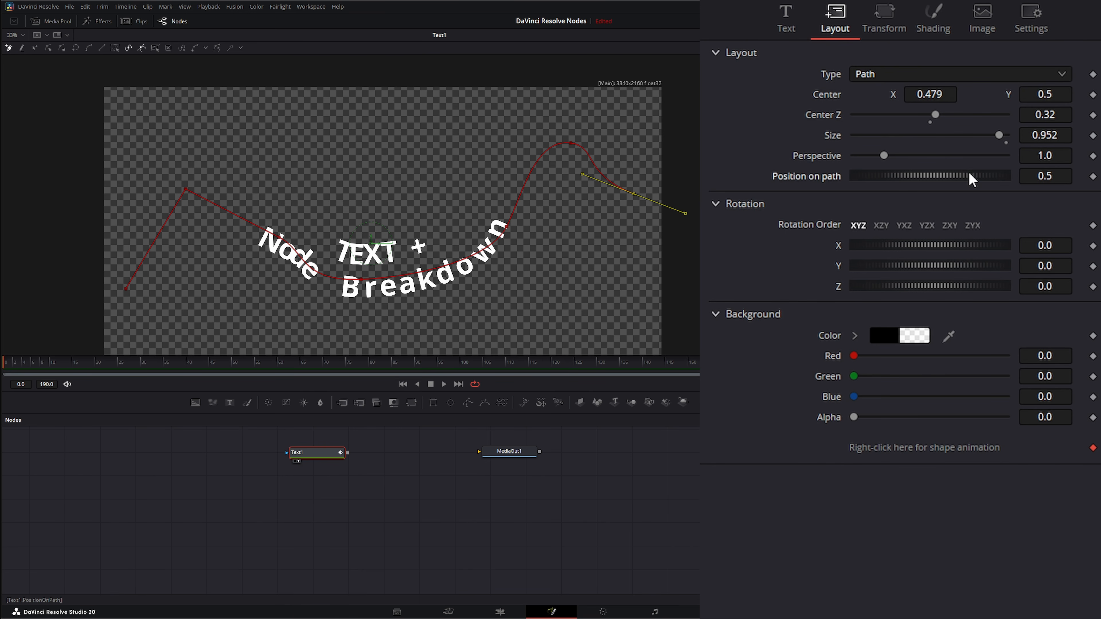
- Keyframe Position on Path from -0.495 at the first frame to 1.495 at the last frame
drag(971, 177, 811, 181)
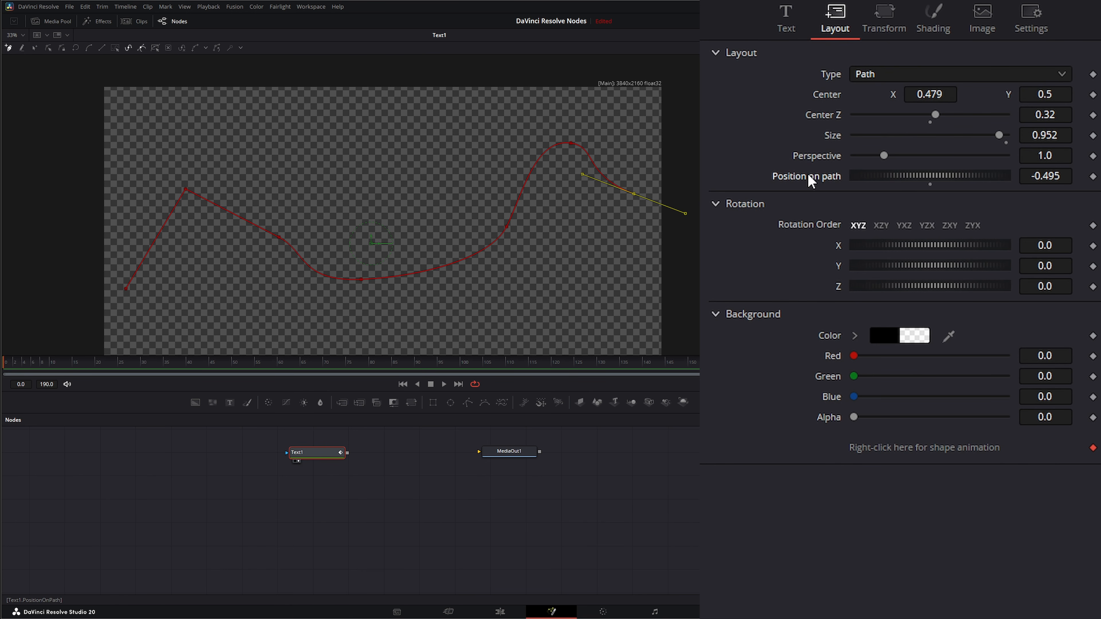
click(1093, 176)
drag(910, 184, 1003, 177)
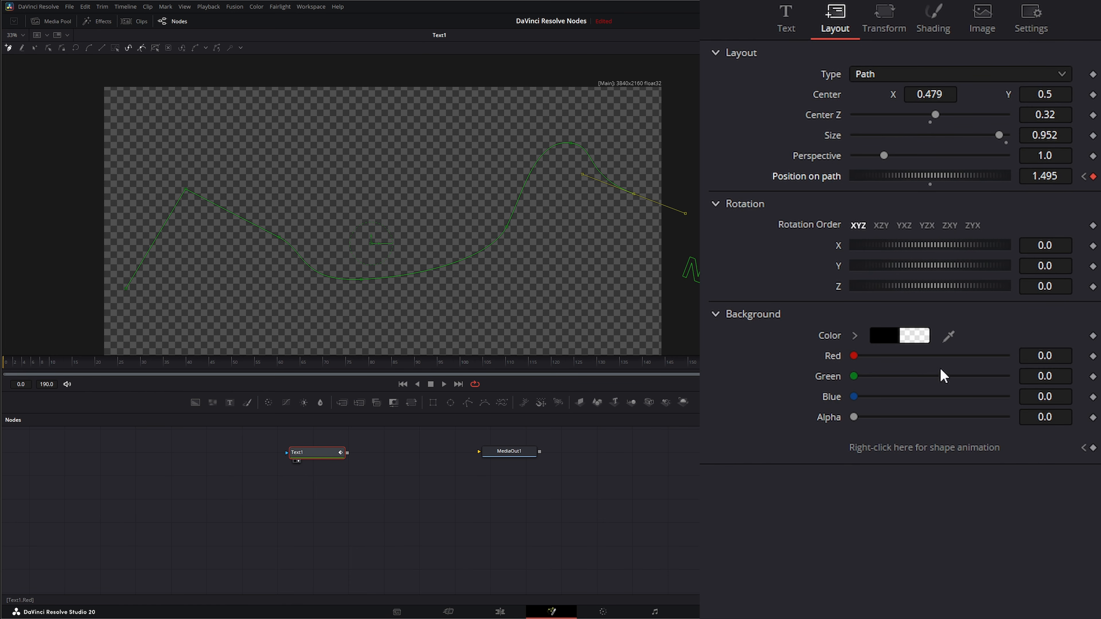
- Play the path animation from the start, return to the first frame, and reset Position on Path to 0.5
click(401, 384)
click(444, 384)
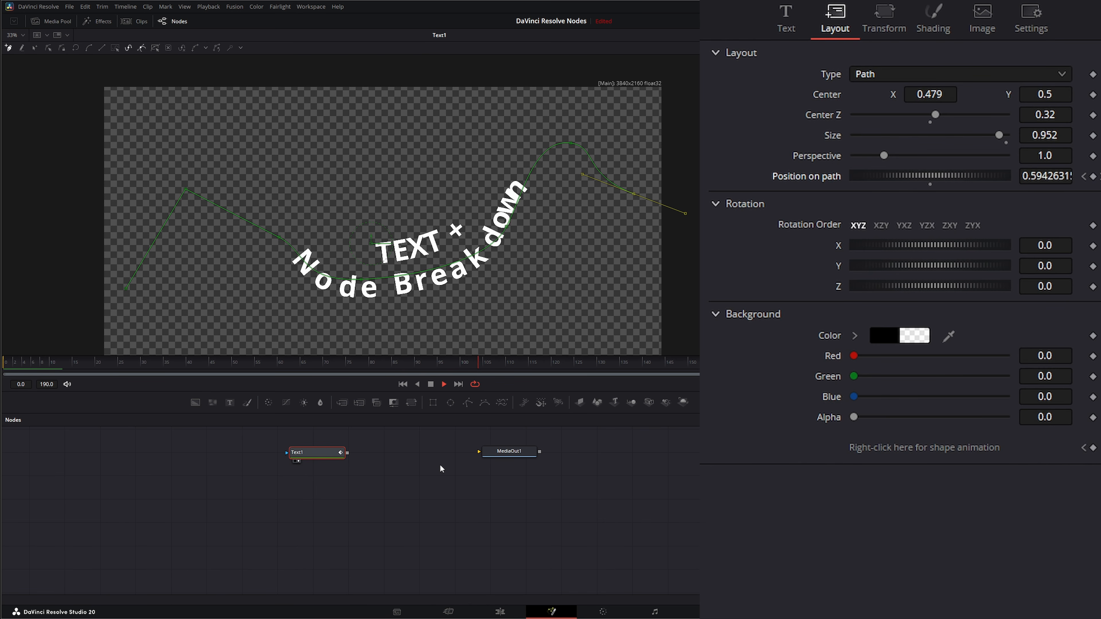
click(431, 385)
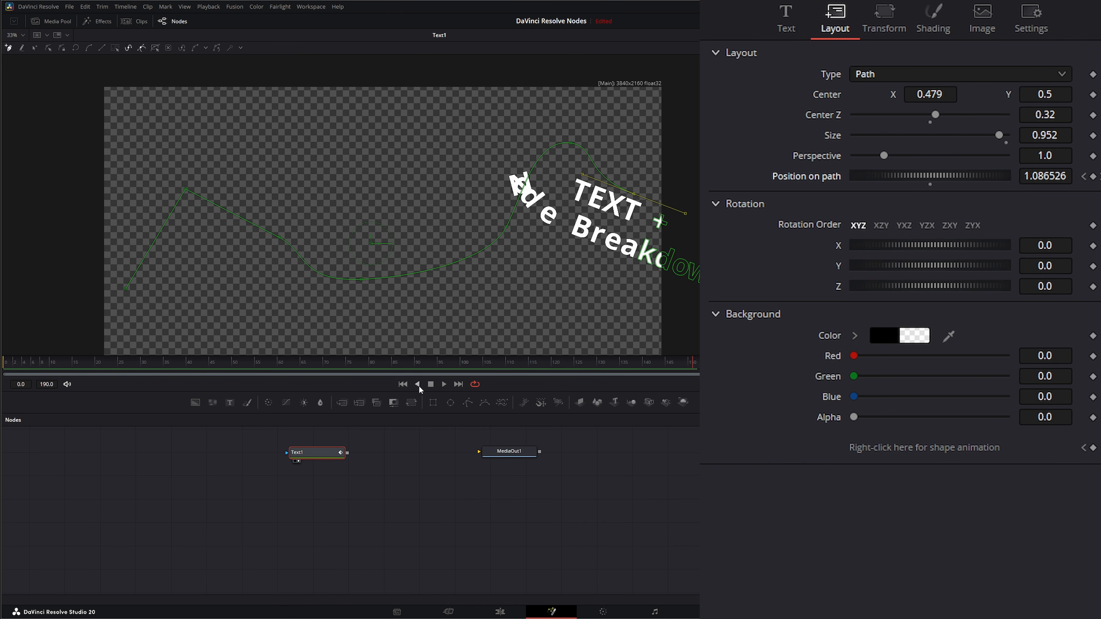
click(403, 385)
double_click(813, 178)
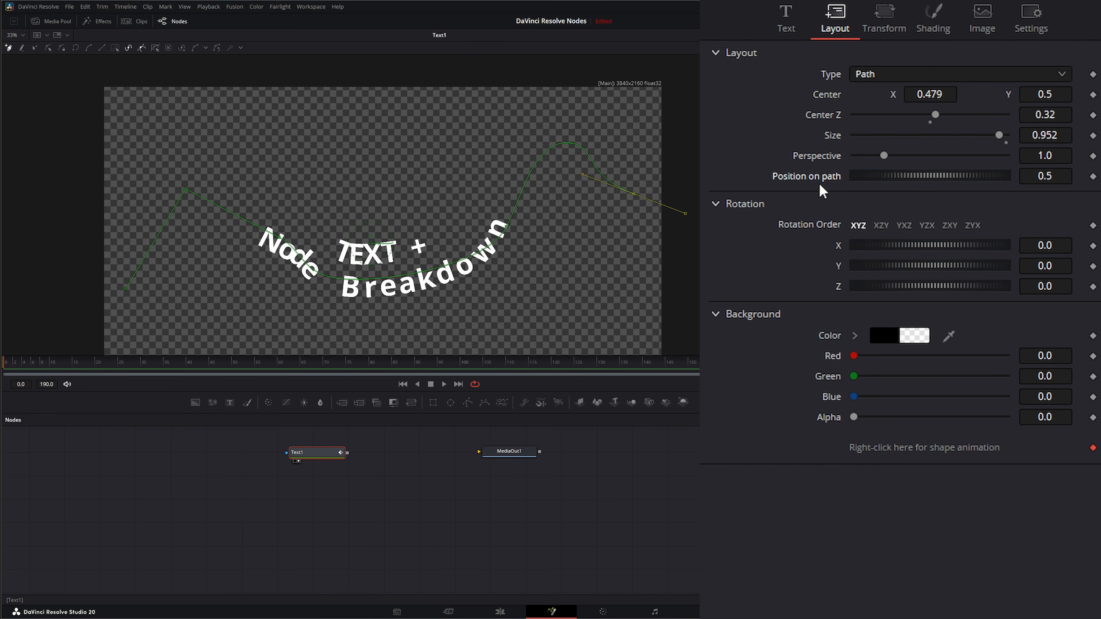
- Change the layout type to Point, and review the Transform choices for characters, words and lines
click(876, 78)
click(869, 92)
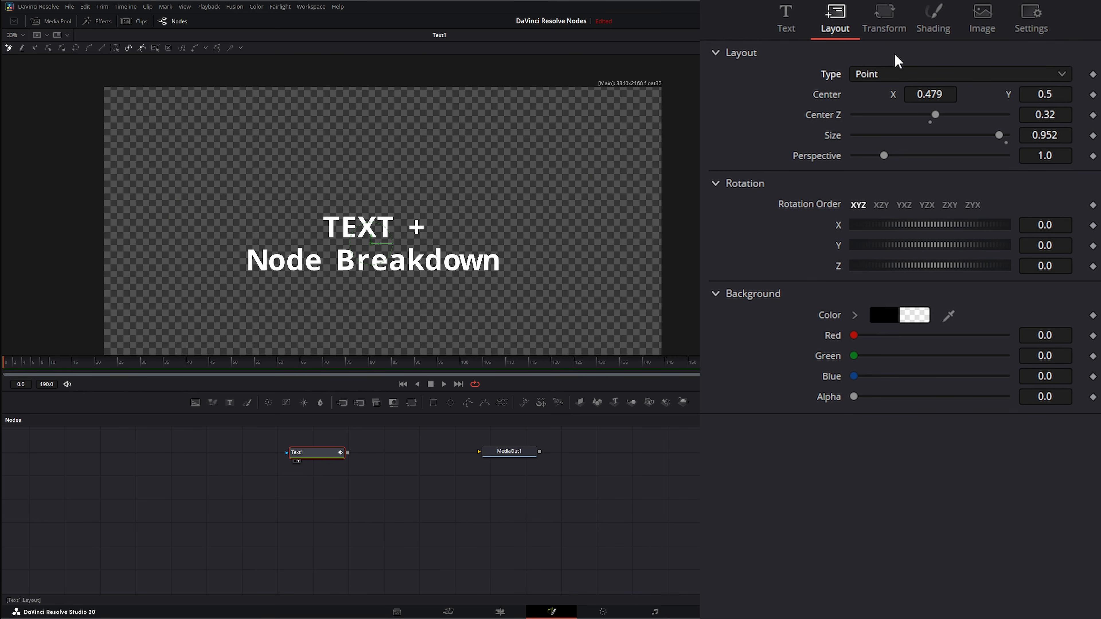
click(886, 15)
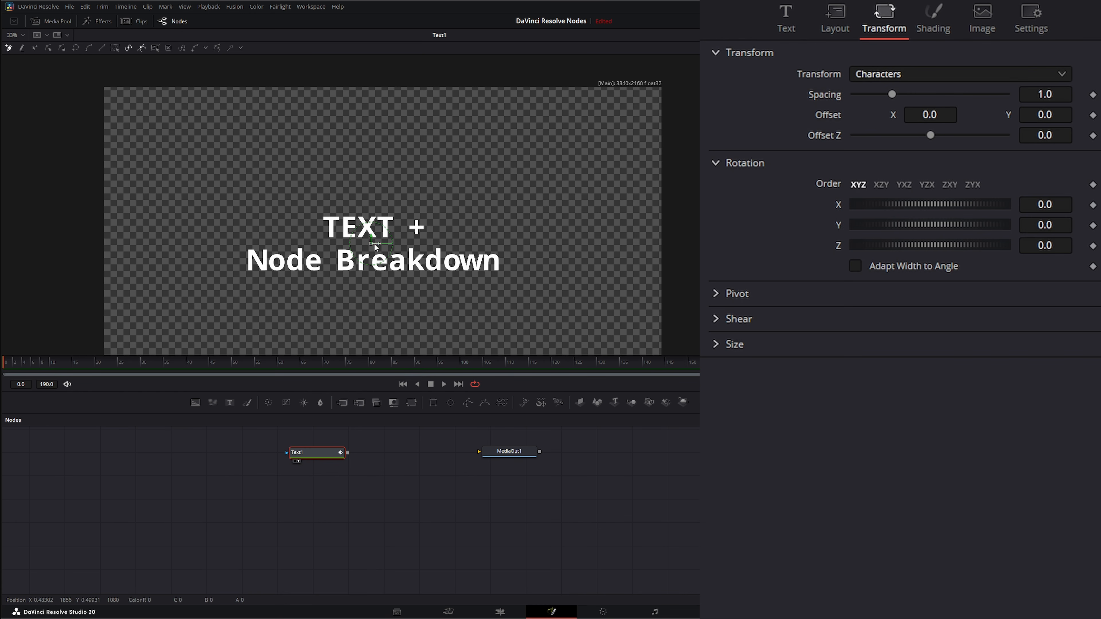
click(874, 76)
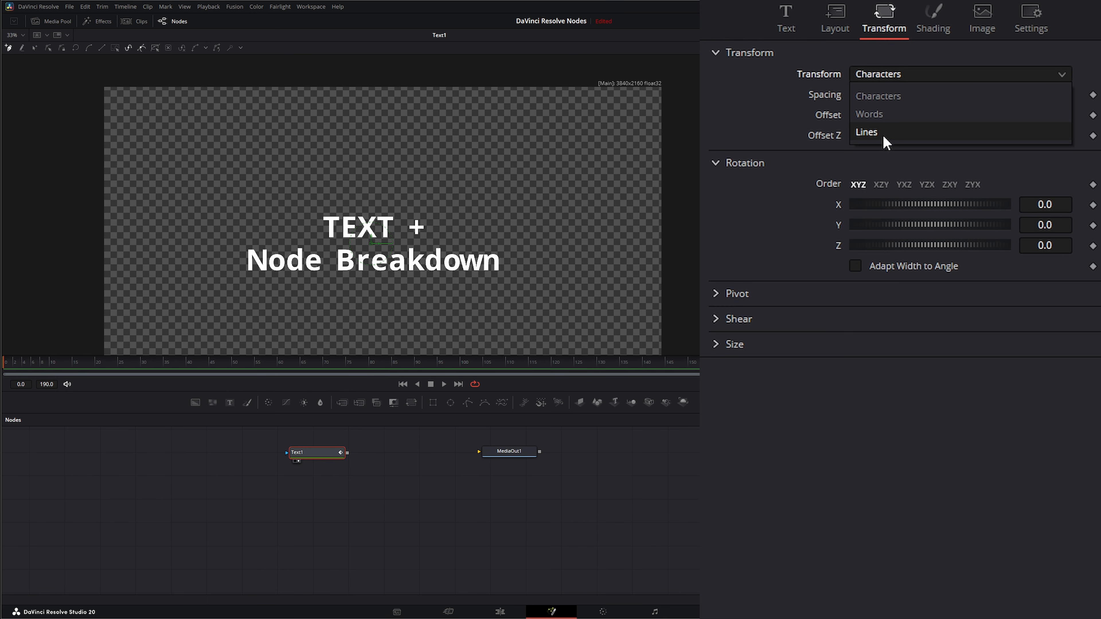
click(794, 62)
- Set the character Spacing to 1.09, try an Offset Z of -0.117, and reset the offsets to 0
drag(893, 92, 897, 92)
key(ctrl+z)
drag(1049, 93, 1067, 93)
drag(930, 115, 838, 135)
double_click(835, 116)
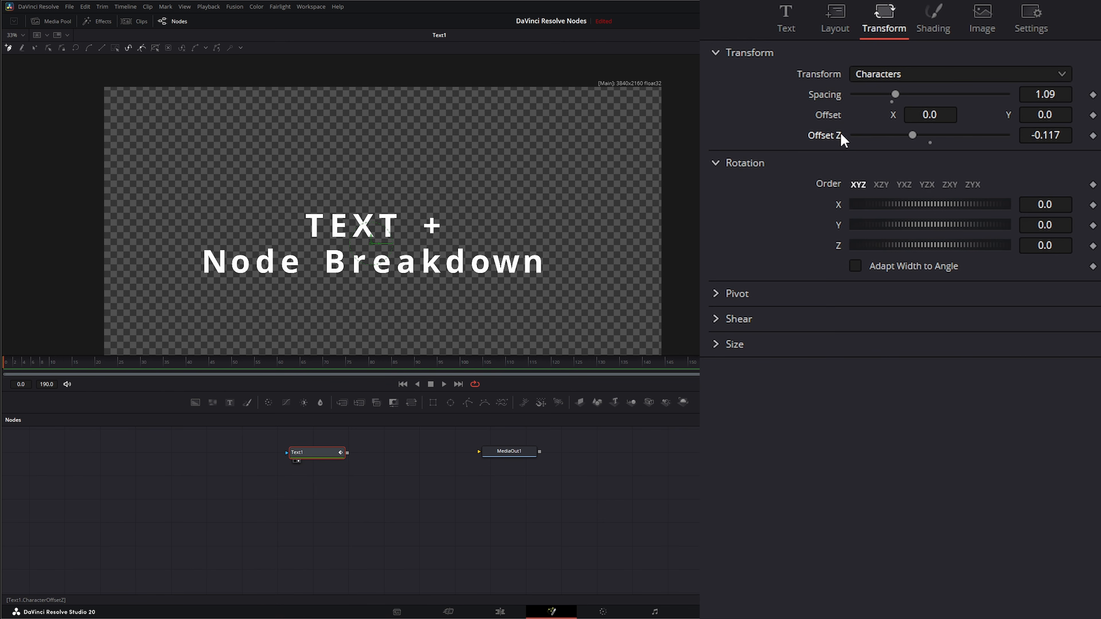
double_click(838, 135)
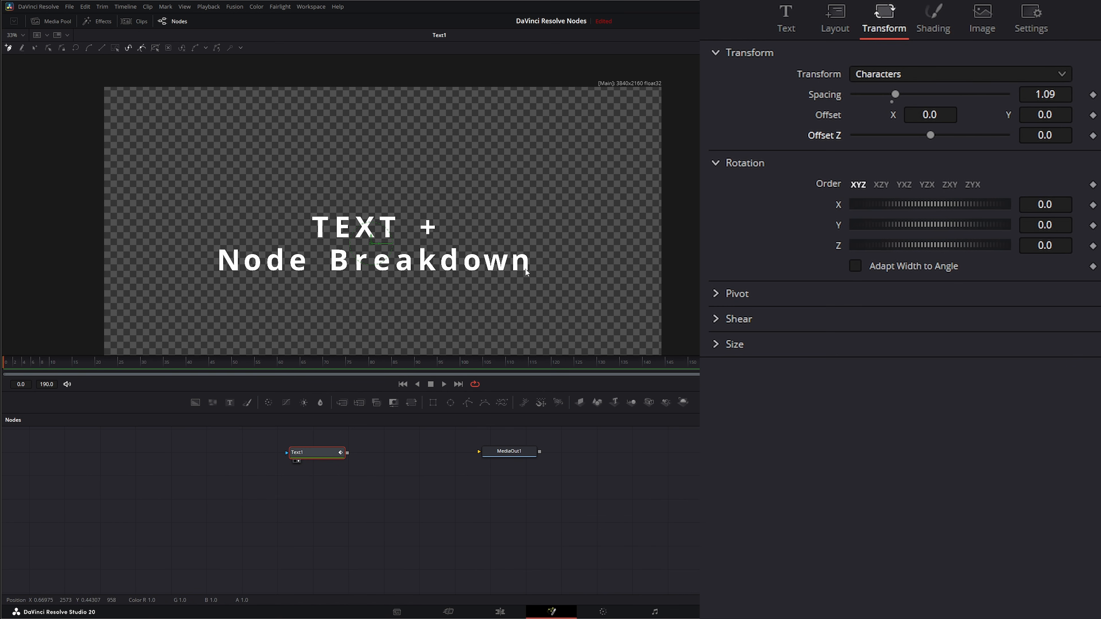
- Try character rotations of X -9.1, Y 50.9 and Z -7.3, and reset all three axes
mouse_move(914, 225)
mouse_down()
mouse_move(957, 224)
mouse_move(920, 221)
mouse_move(942, 219)
mouse_move(924, 222)
mouse_move(914, 202)
mouse_move(905, 211)
mouse_up()
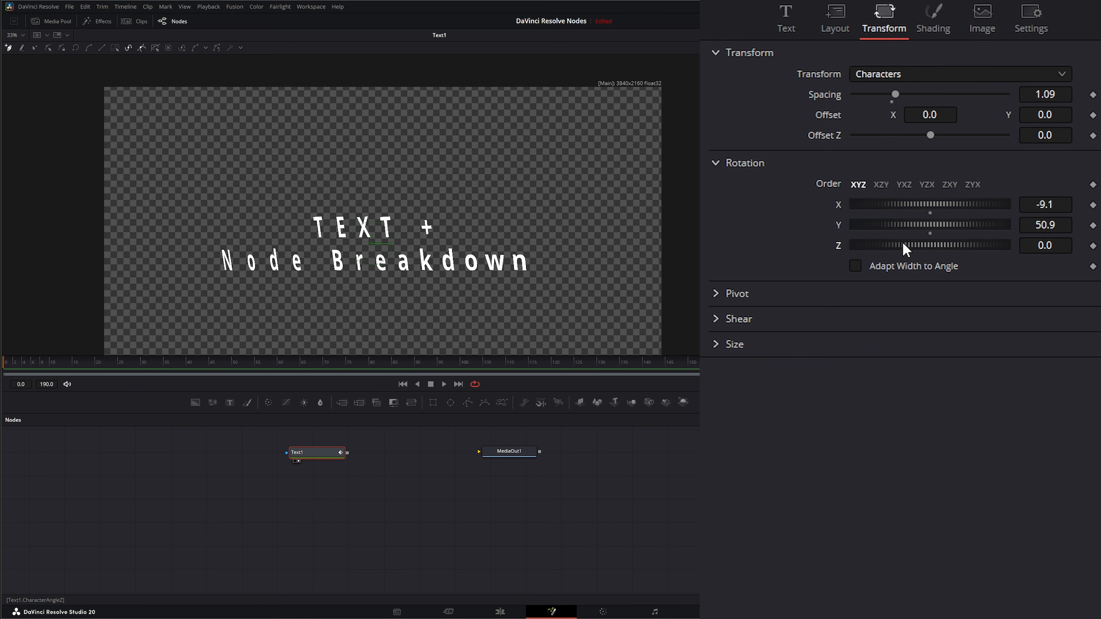
mouse_move(906, 250)
mouse_down()
mouse_move(917, 249)
mouse_move(892, 248)
mouse_move(903, 248)
mouse_up()
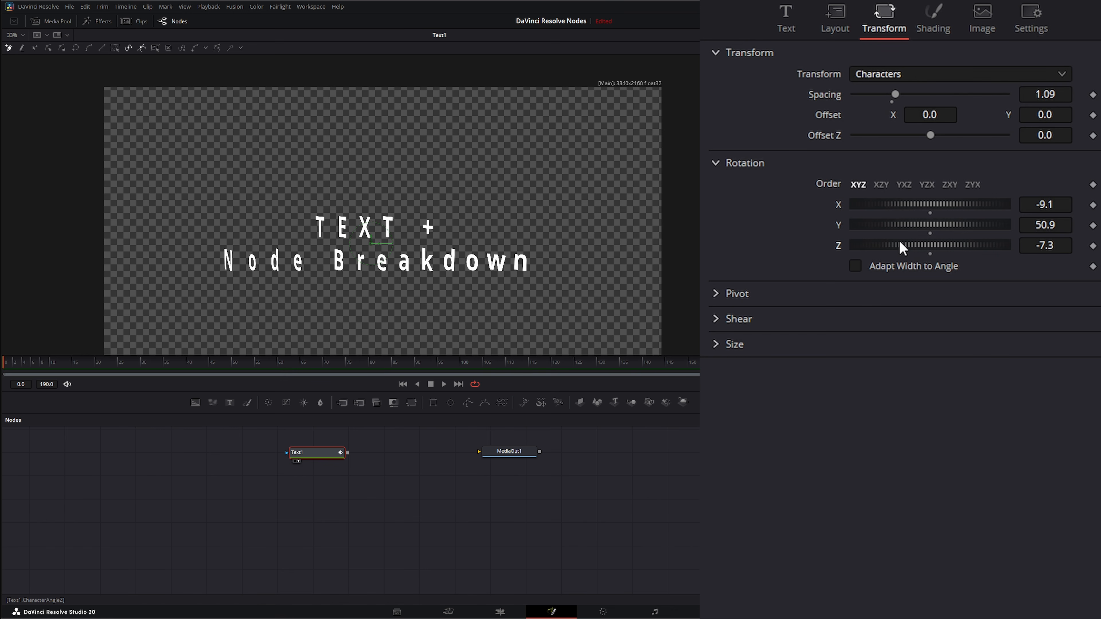
double_click(841, 245)
double_click(839, 226)
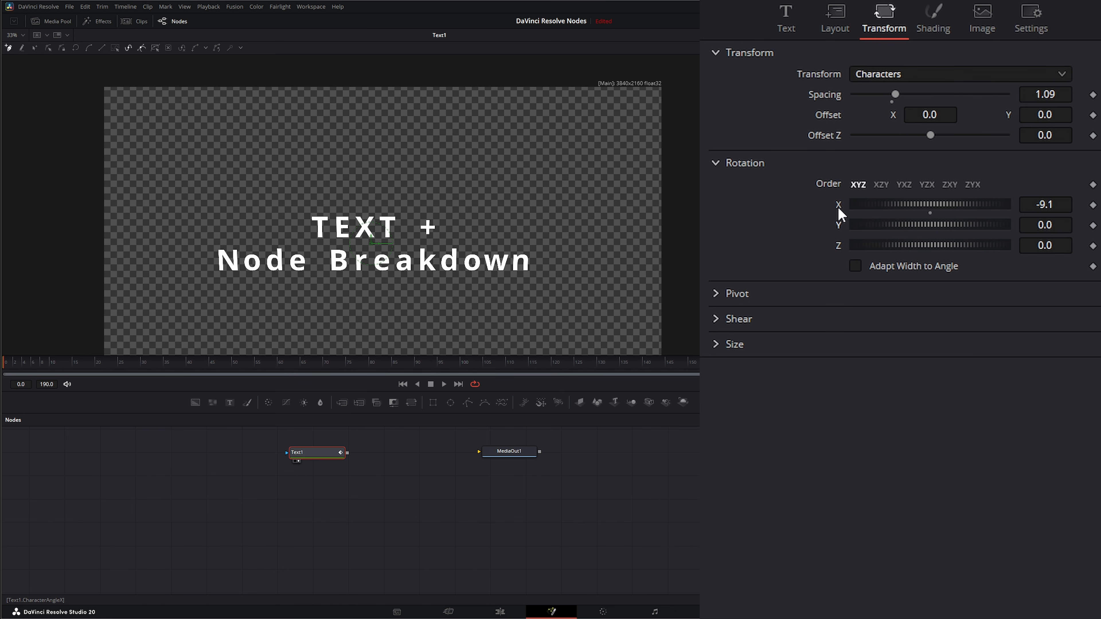
double_click(838, 205)
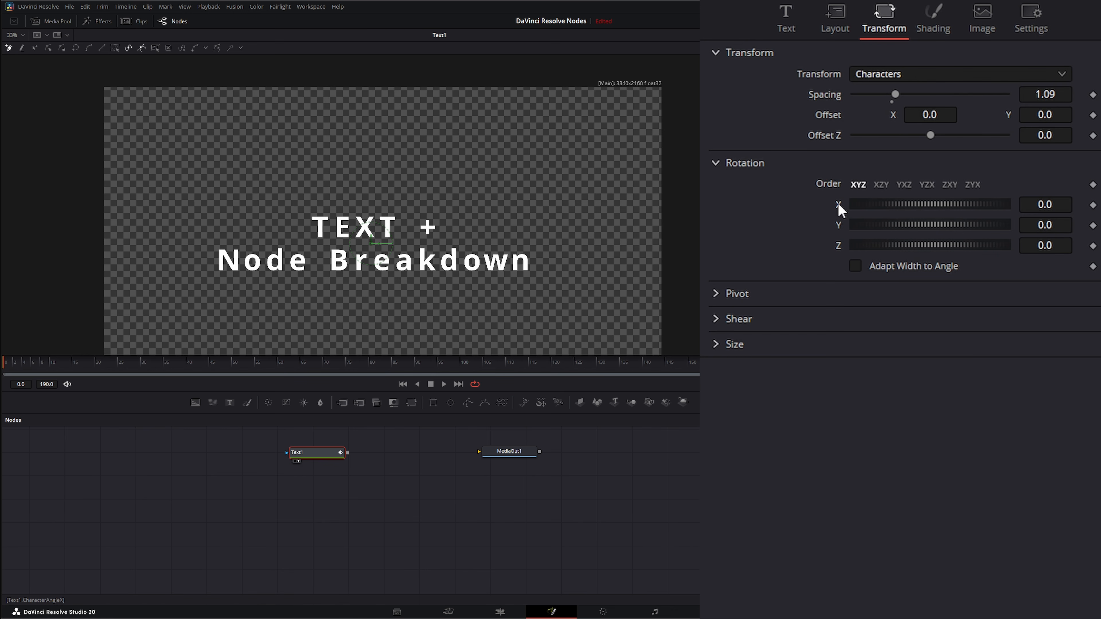
- Try Adapt Width to Angle with a Z rotation on the characters, and restore both settings
click(855, 266)
mouse_move(908, 245)
mouse_down()
mouse_move(920, 244)
mouse_move(902, 244)
mouse_move(915, 243)
mouse_move(898, 261)
mouse_move(926, 246)
mouse_move(908, 246)
mouse_up()
click(856, 266)
double_click(841, 246)
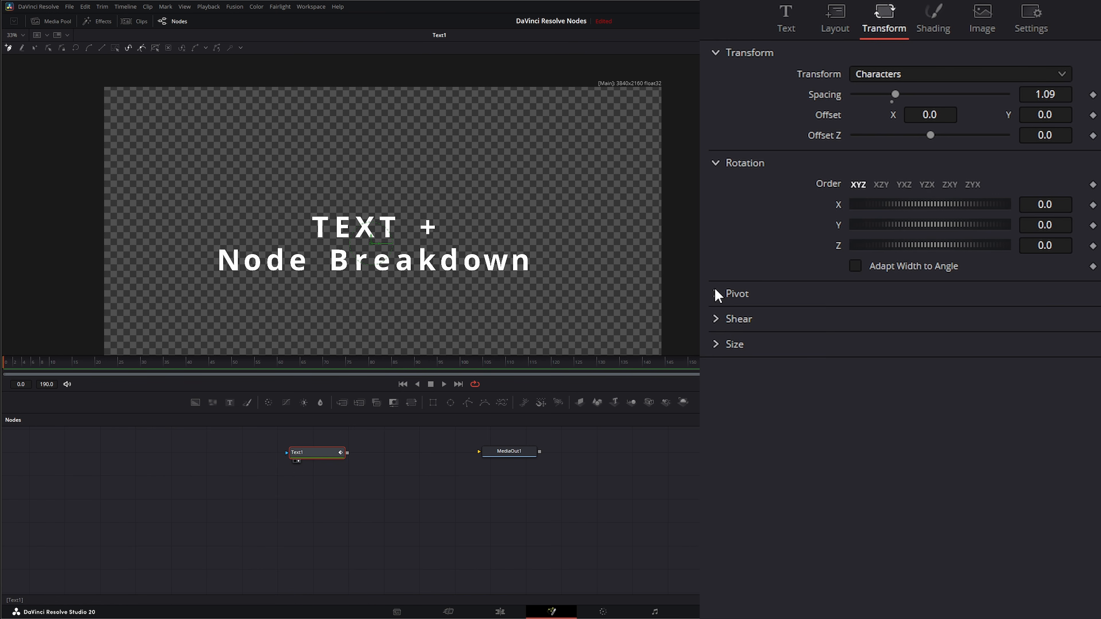
- Try a shifted character pivot with Pivot Z -0.021 and Y rotation 54.5, and reset the pivot and rotation
click(715, 293)
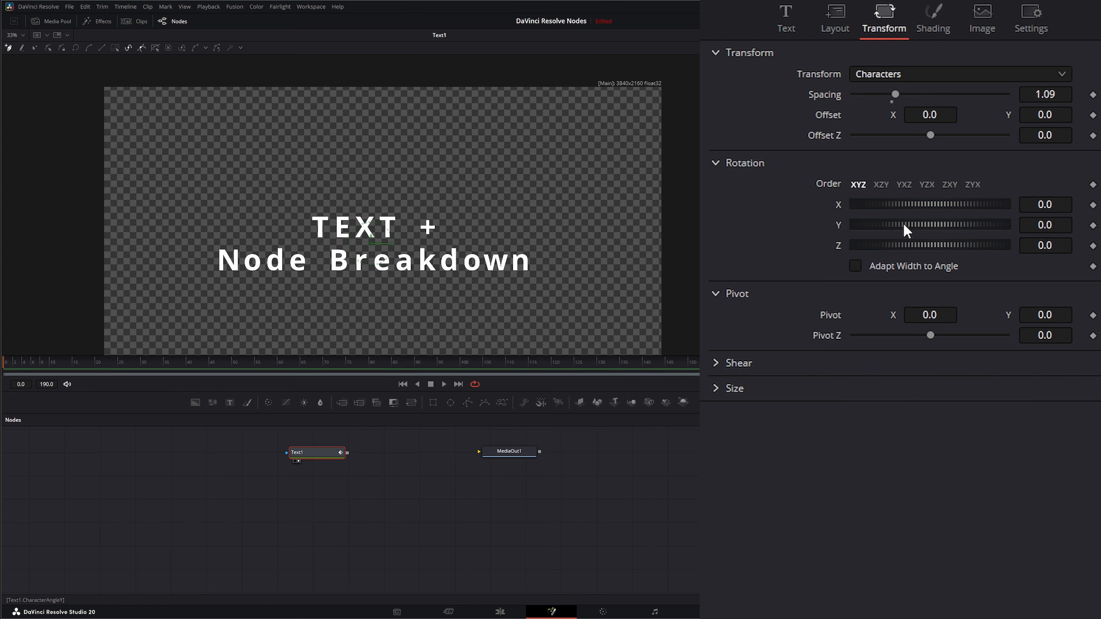
drag(907, 224, 927, 222)
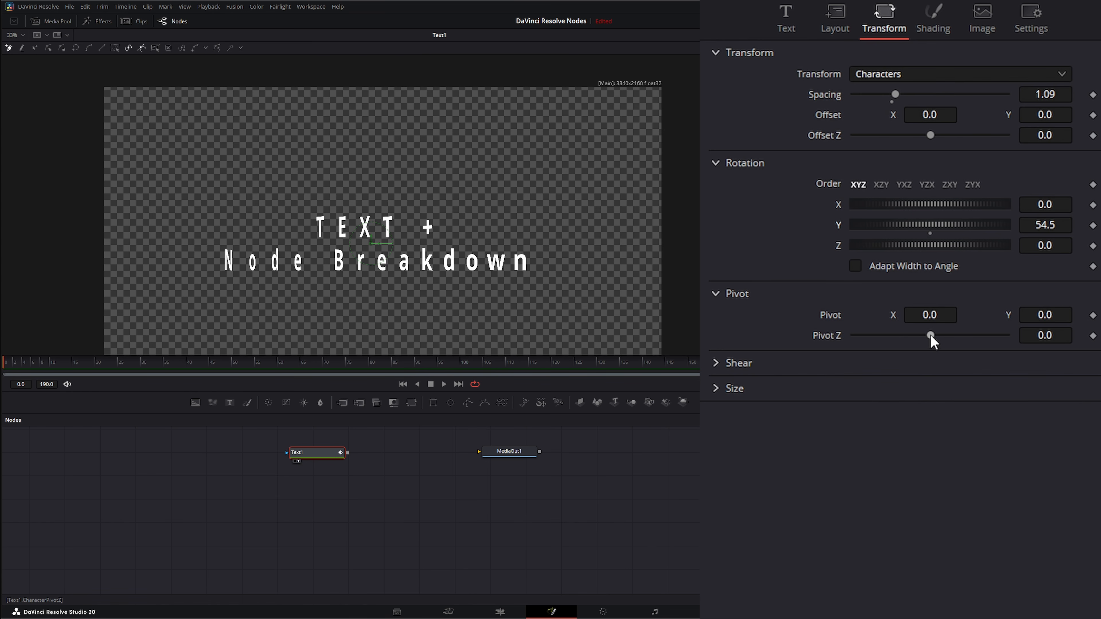
drag(931, 337, 922, 312)
drag(1047, 311, 1049, 311)
double_click(830, 315)
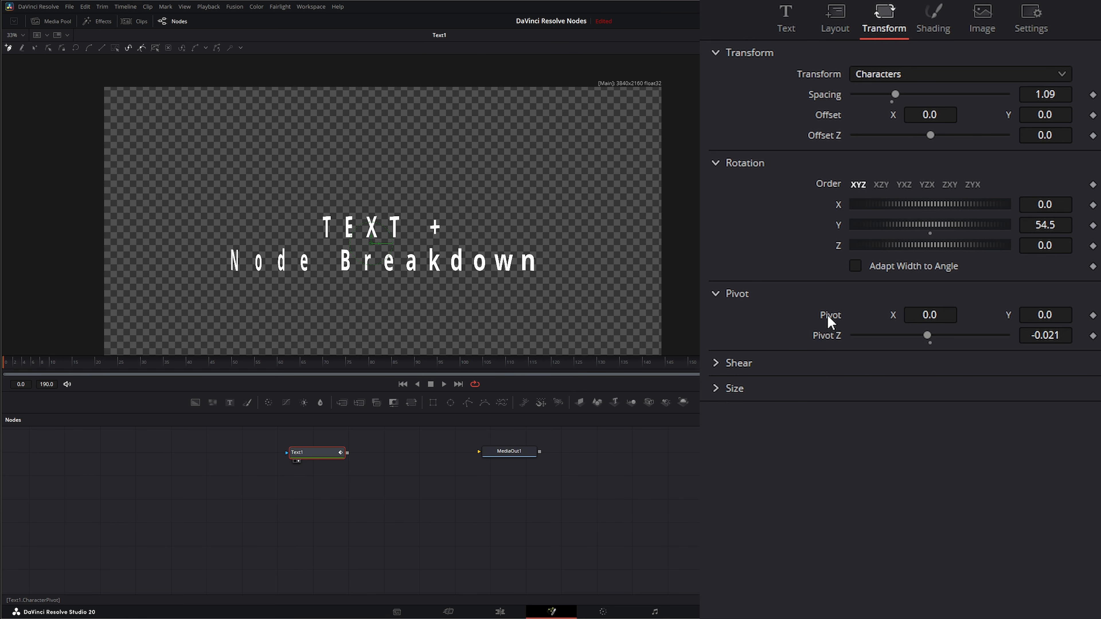
double_click(827, 336)
double_click(838, 227)
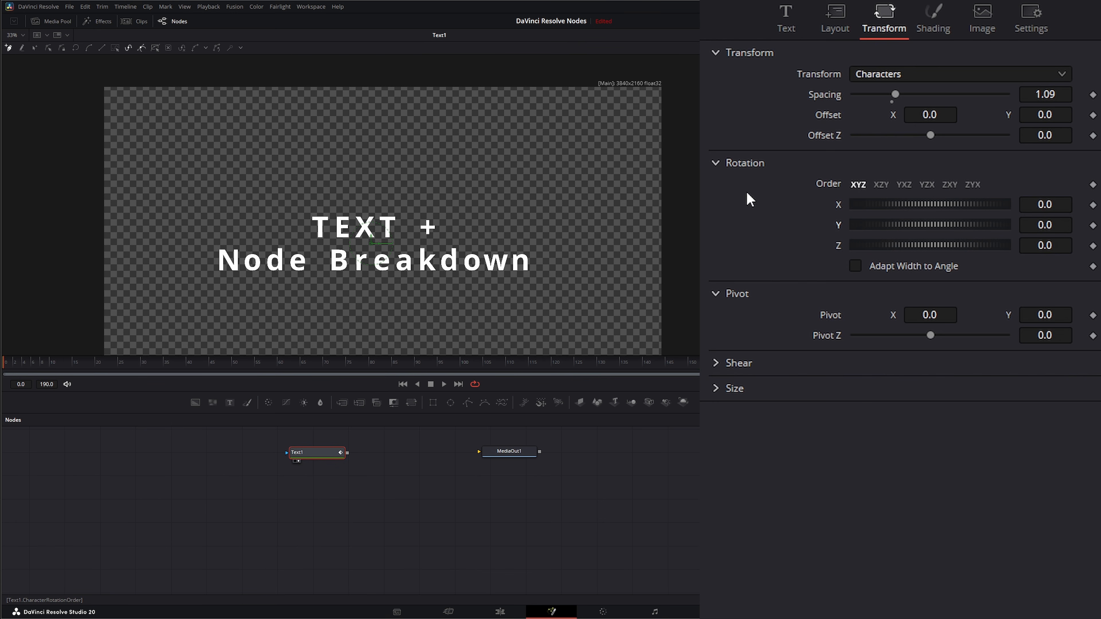
- Try a character Shear of X 0.69 and Y 0.03, and reset both shear values to 0
click(716, 294)
click(716, 163)
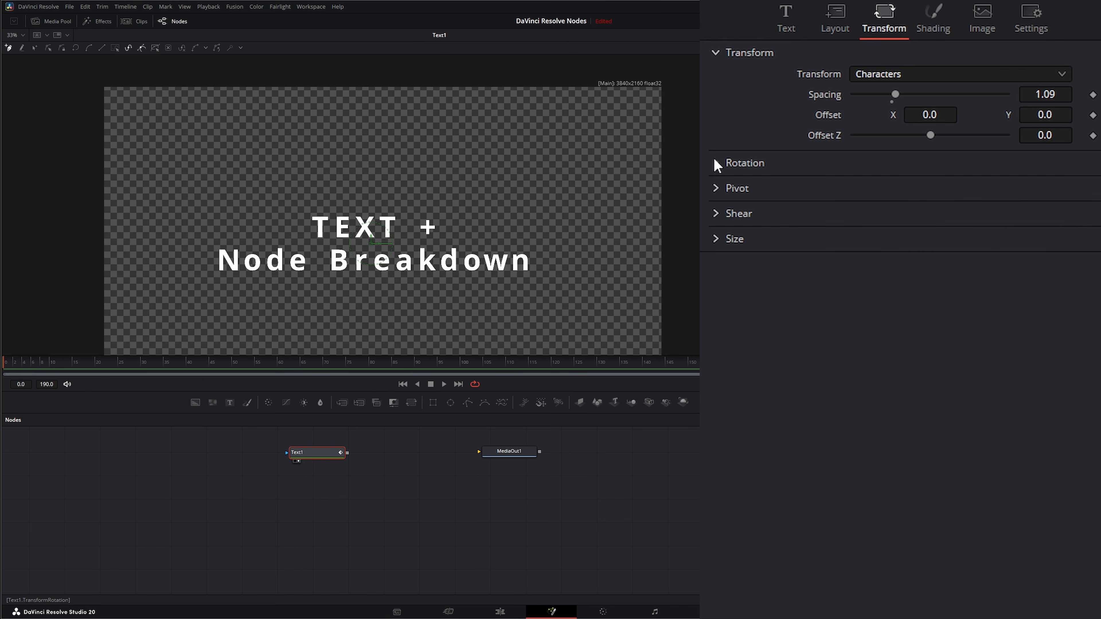
click(716, 187)
click(716, 188)
click(716, 213)
drag(929, 235, 934, 257)
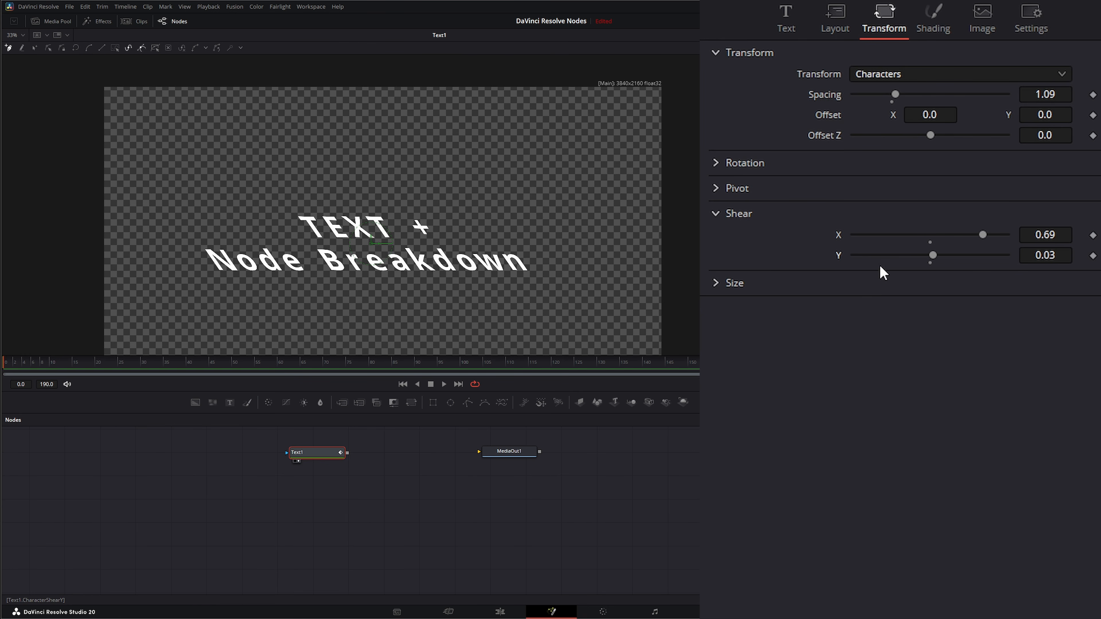
double_click(838, 254)
double_click(839, 234)
- Try a character Size of X 1.471 and Y 1.497, and reset both sizes to 1.0
click(716, 283)
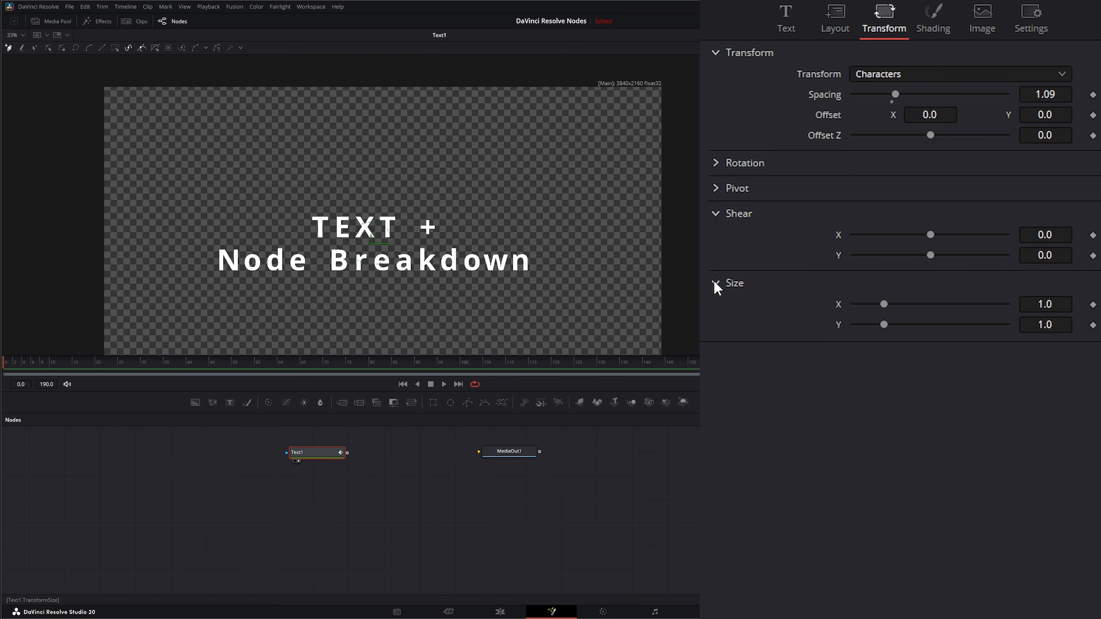
drag(910, 307, 898, 325)
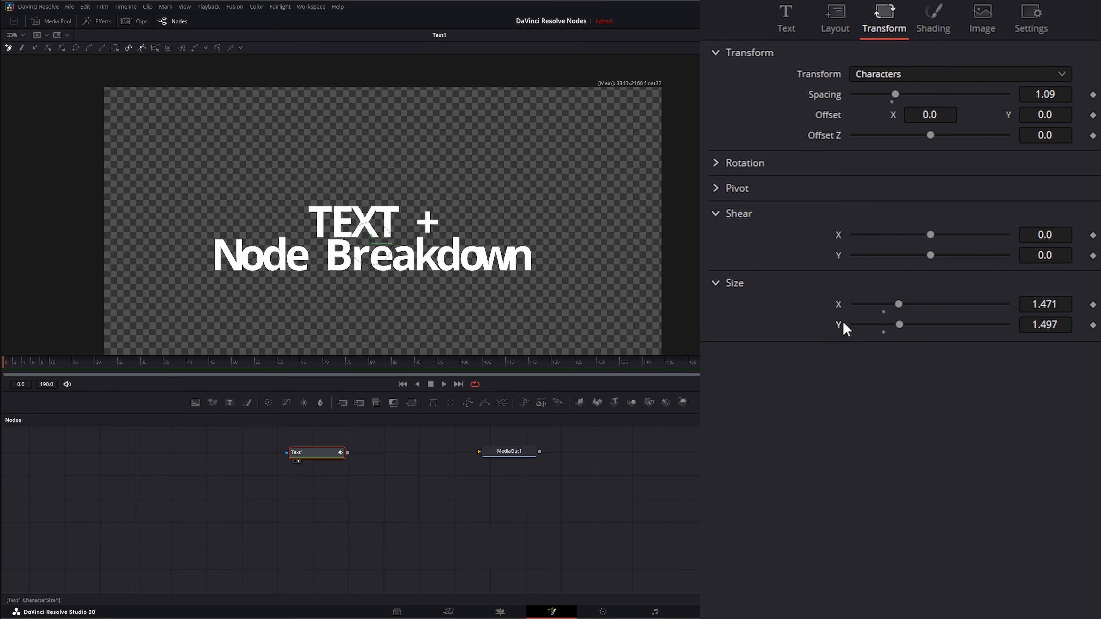
double_click(838, 305)
double_click(837, 326)
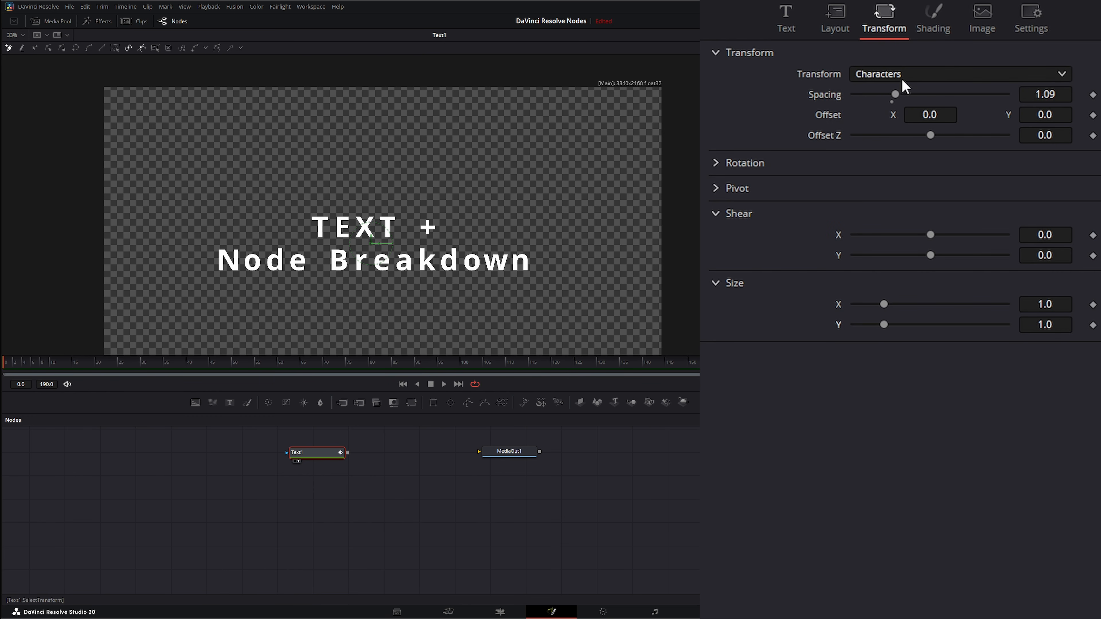
- Switch the transform to Words and try Spacing 1.583, Offset X -0.007, Offset Z -0.005 and Y rotation -29.1
click(882, 77)
click(886, 114)
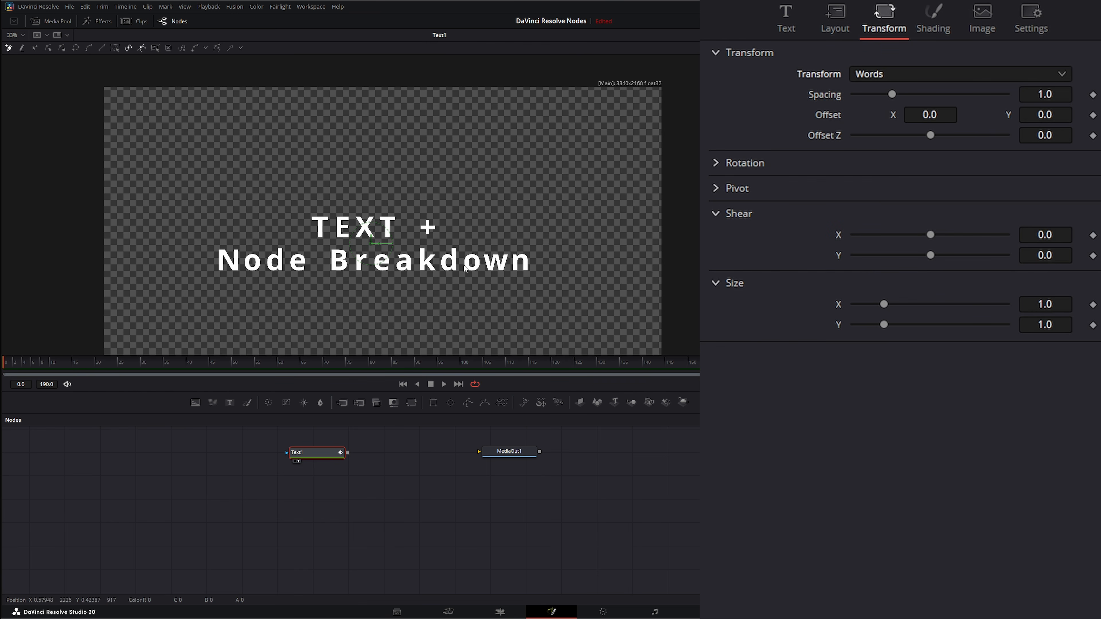
drag(892, 94, 930, 135)
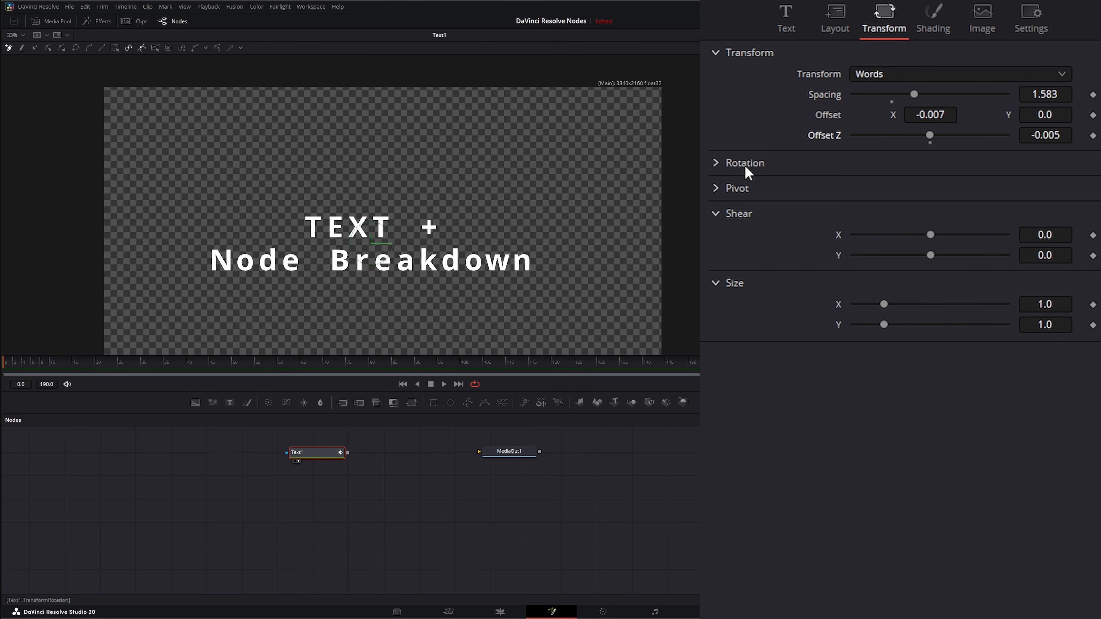
click(718, 164)
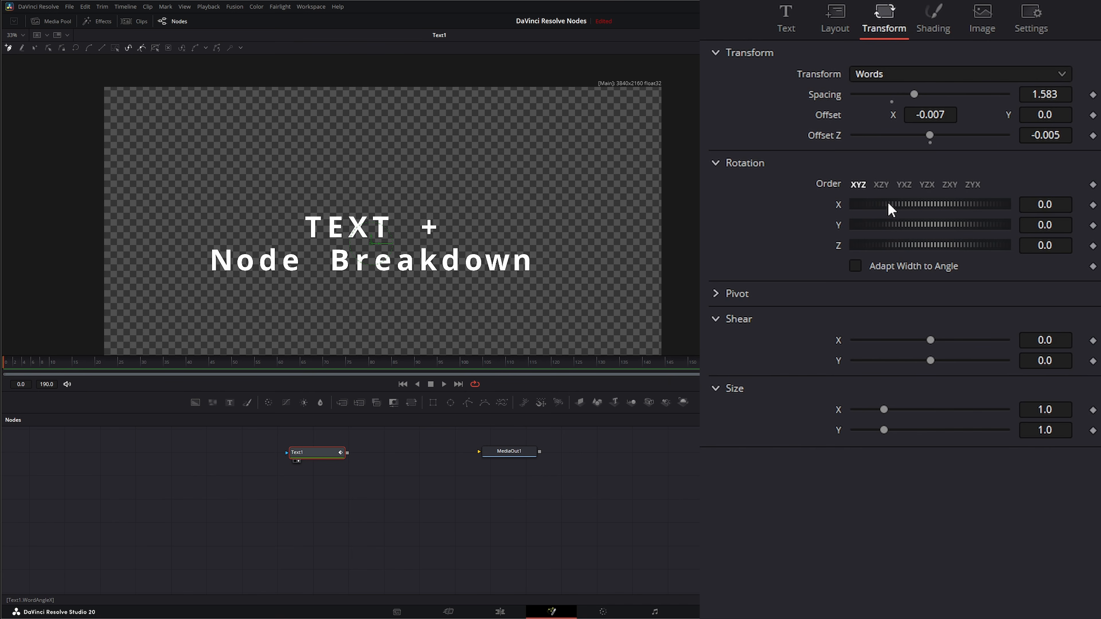
drag(896, 227, 760, 237)
- Check the pivot settings for words, try a word Size X of 1.176, and reset it to 1.0
click(720, 295)
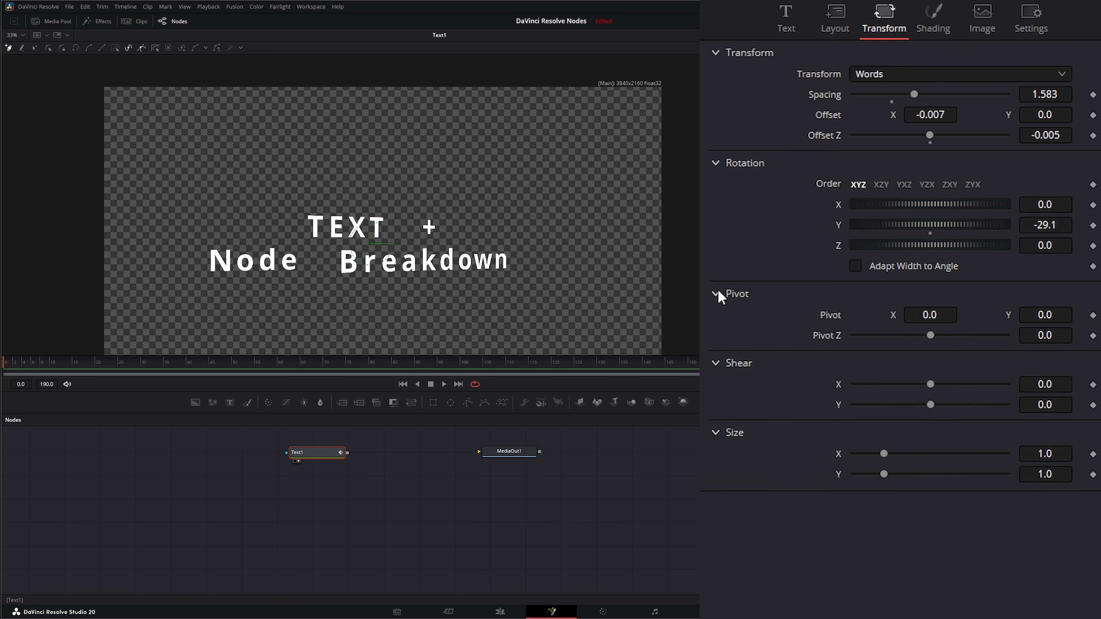
click(719, 296)
drag(886, 410, 888, 409)
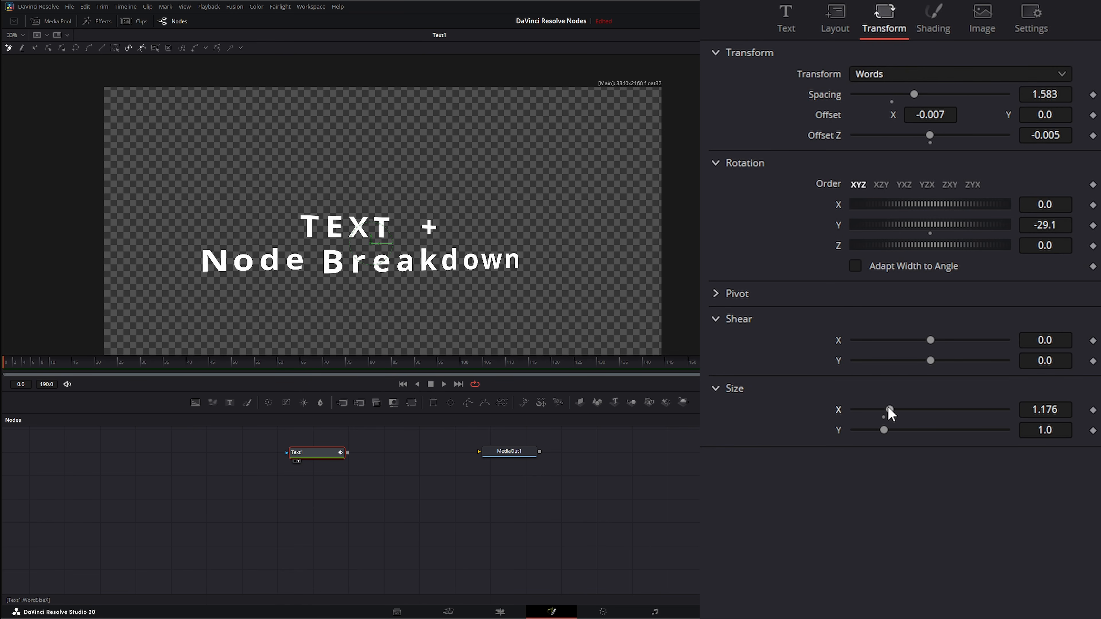
double_click(838, 410)
- Switch the transform to Lines and try Spacing 1.455, Y rotation 12.7 and Shear X 0.06
click(871, 81)
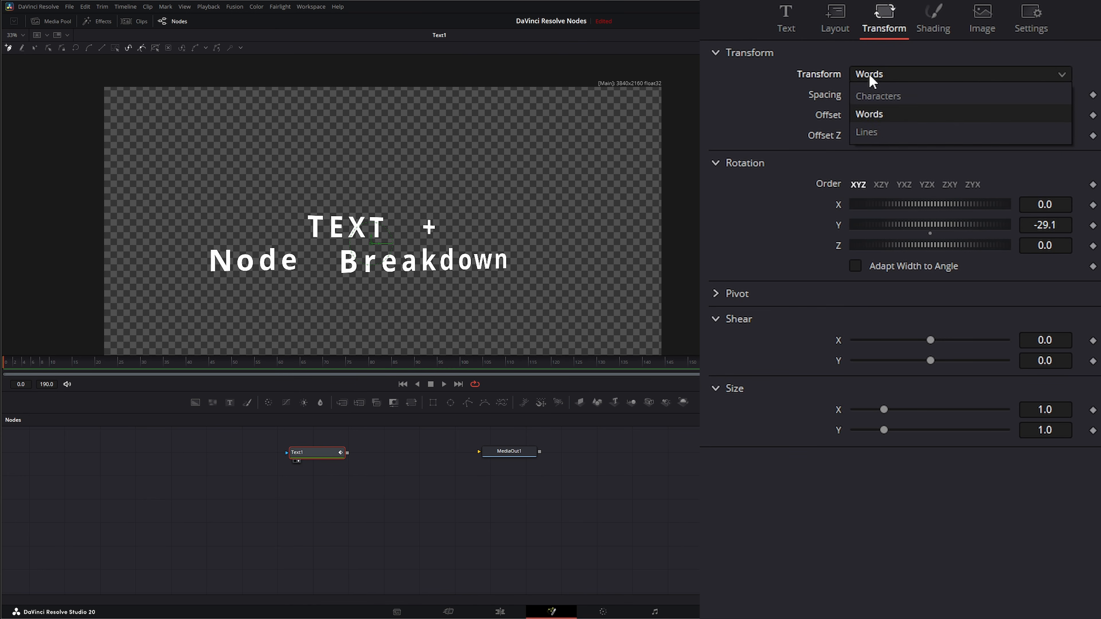
click(874, 133)
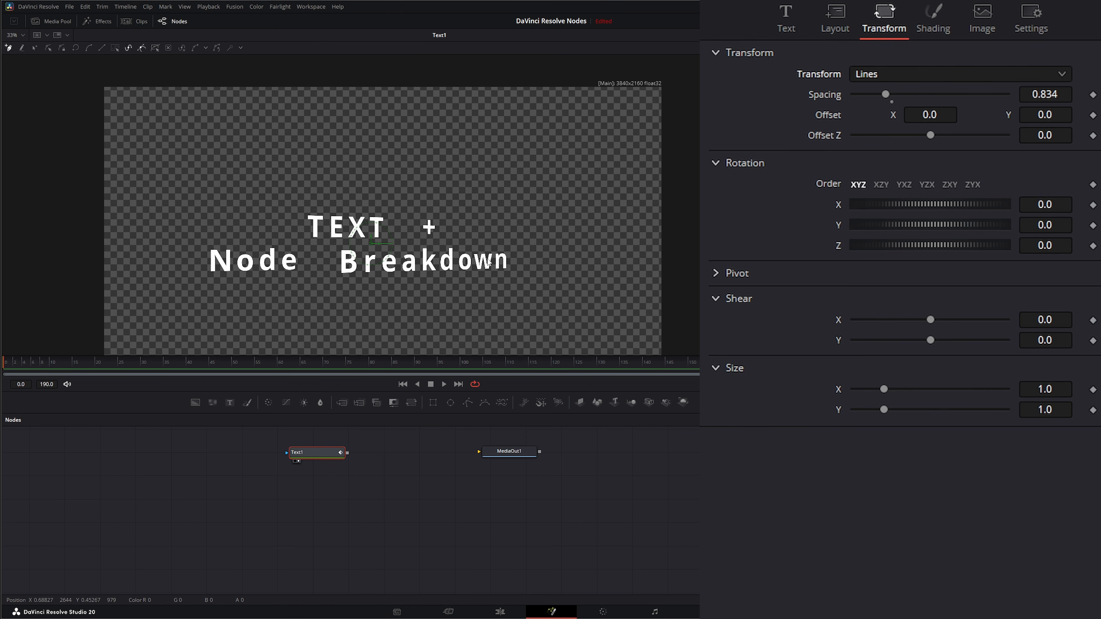
drag(886, 94, 909, 94)
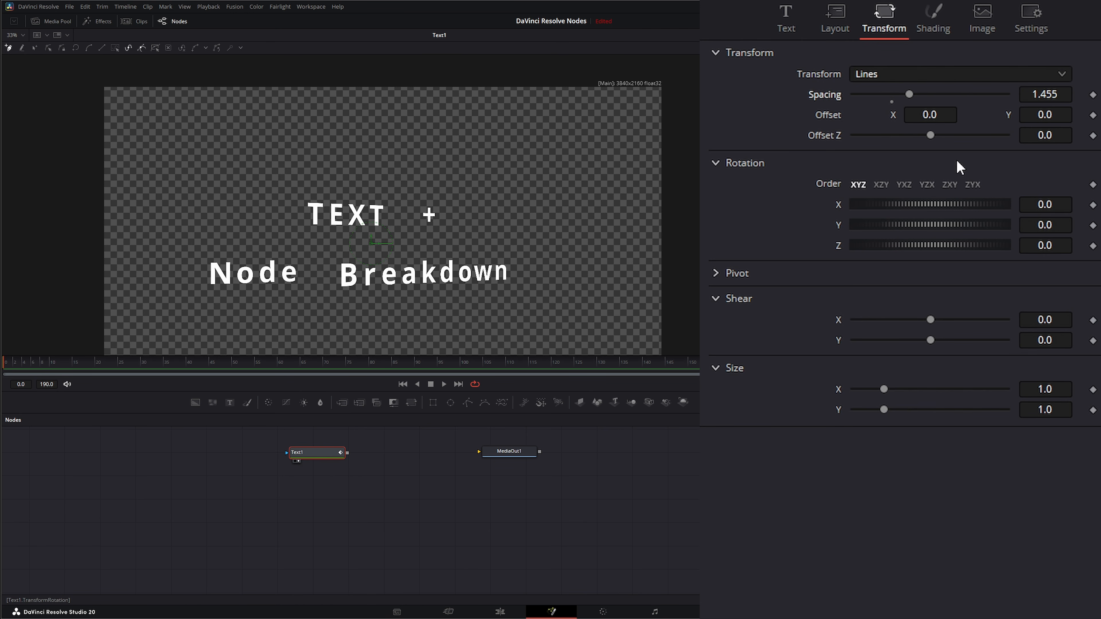
drag(909, 225, 922, 244)
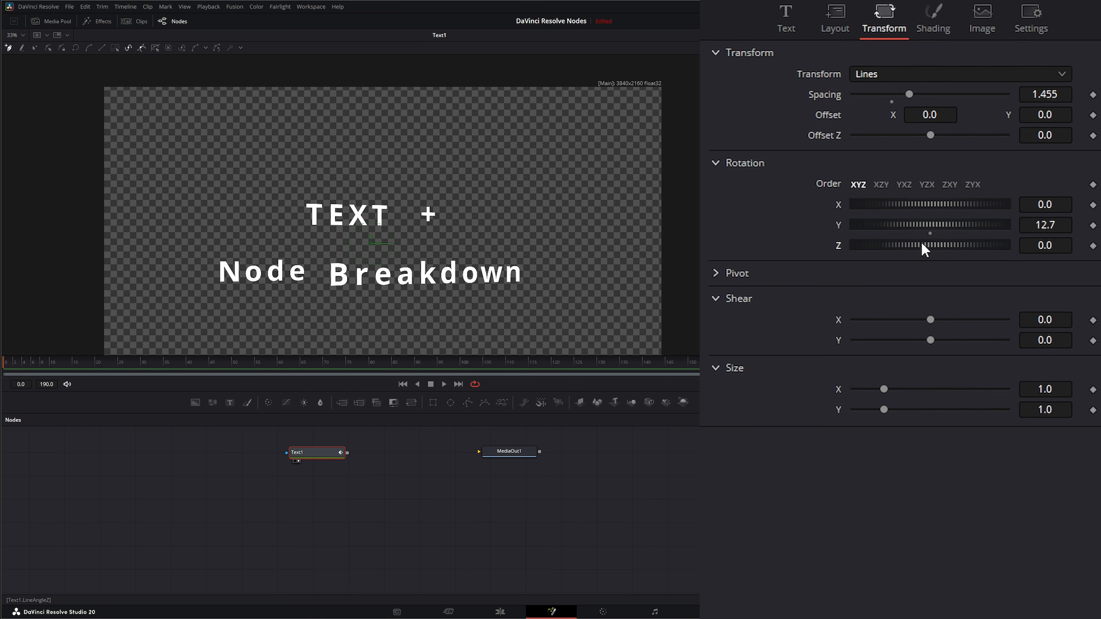
click(717, 273)
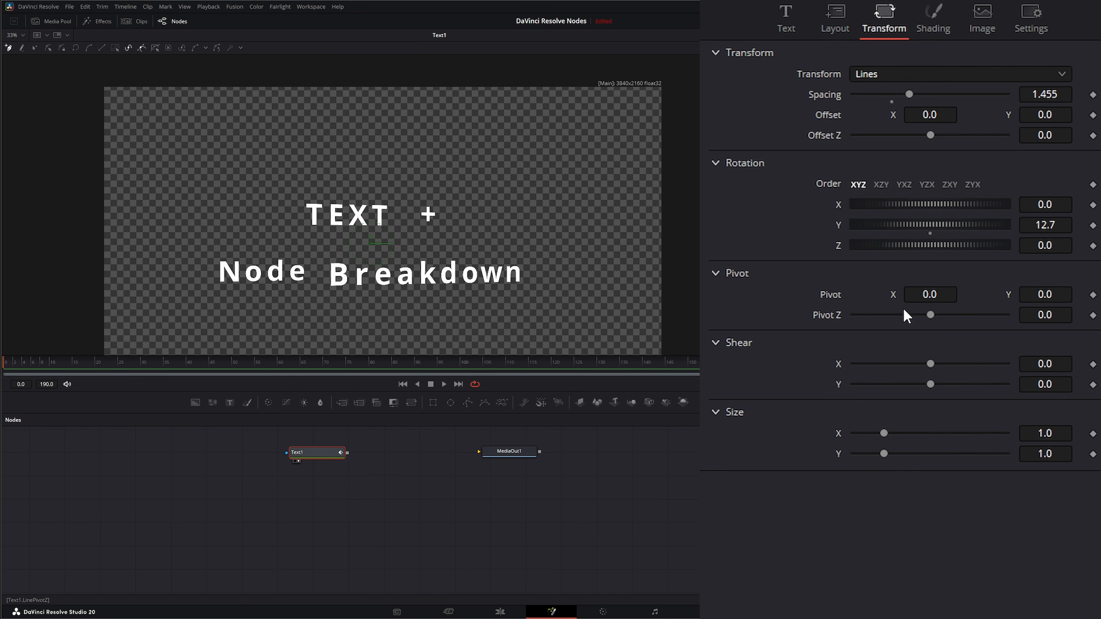
mouse_move(927, 362)
mouse_down()
mouse_move(958, 364)
mouse_move(892, 369)
mouse_move(935, 365)
mouse_up()
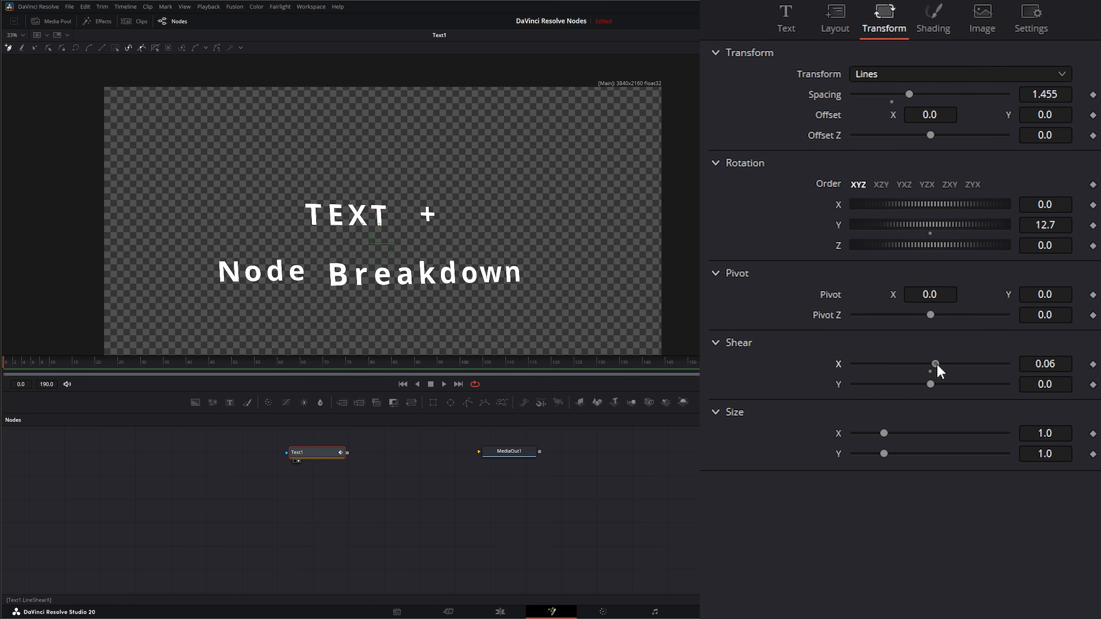
- Reset the line Spacing to 1.0 and the line Y rotation and Shear X to 0
double_click(826, 94)
double_click(839, 225)
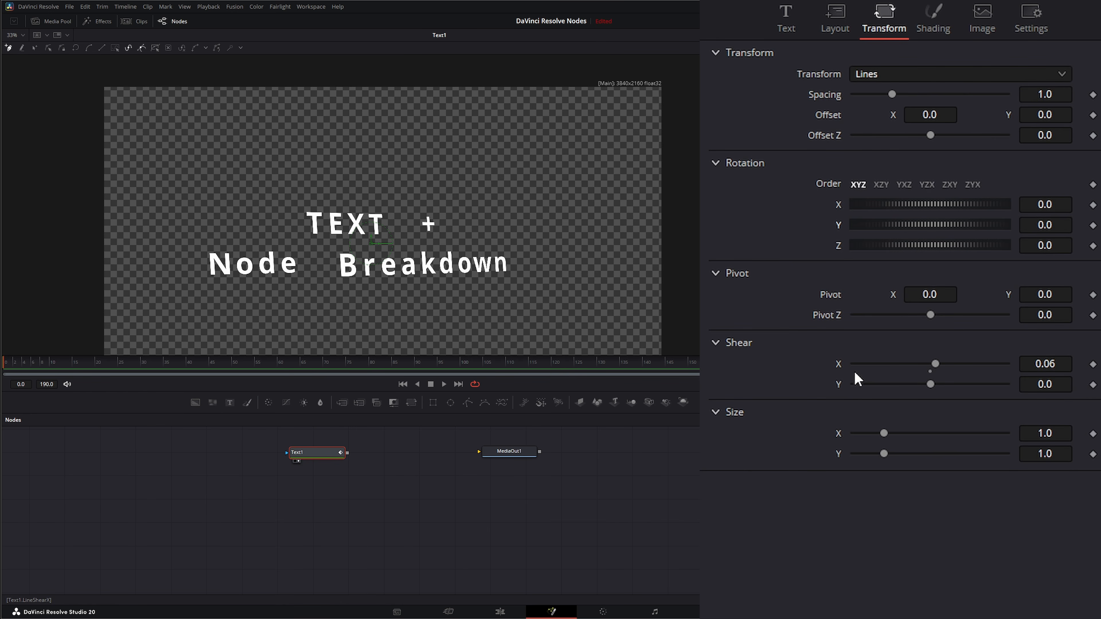
double_click(839, 364)
- Reset the word transform to its defaults, and return the transform to Characters with Spacing 1.0
click(862, 76)
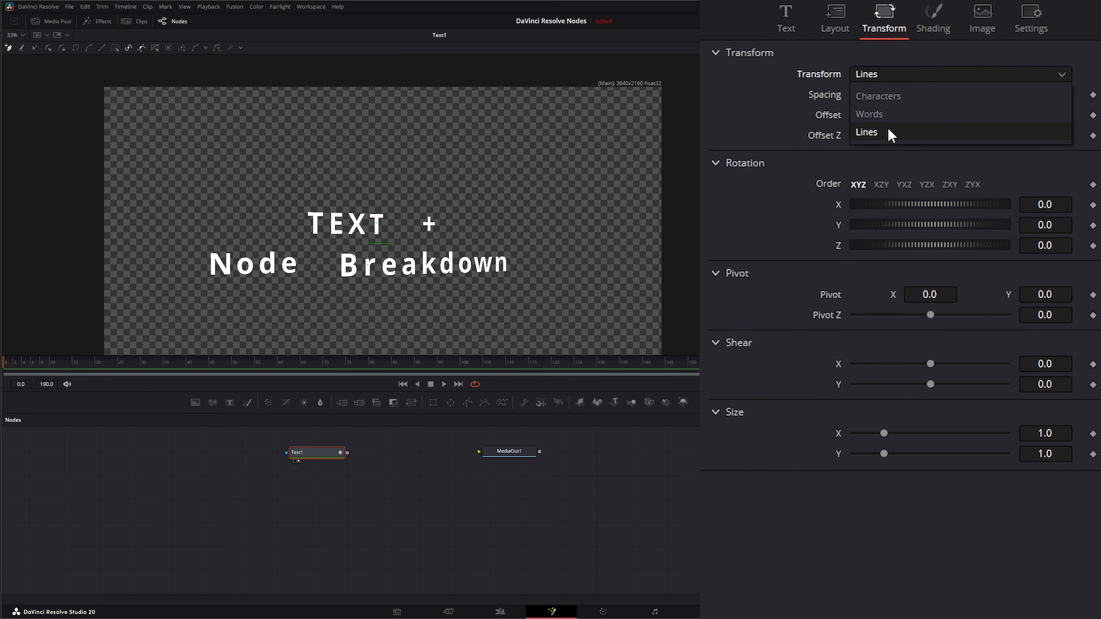
click(878, 113)
double_click(818, 74)
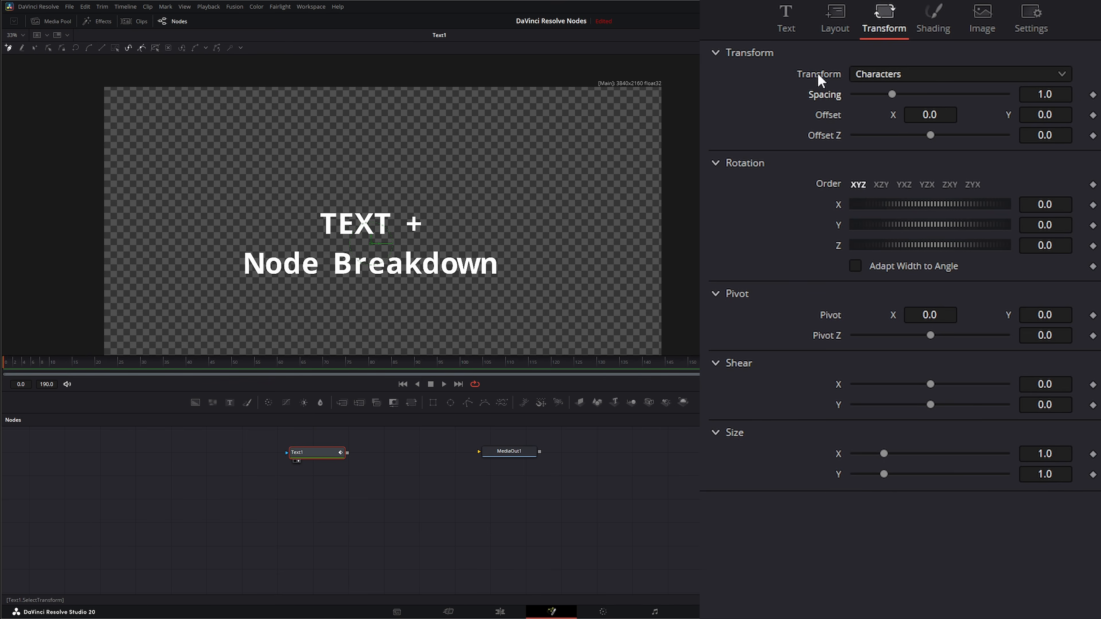
- Enable the Red Outline shading element, element 2, on the text
click(936, 16)
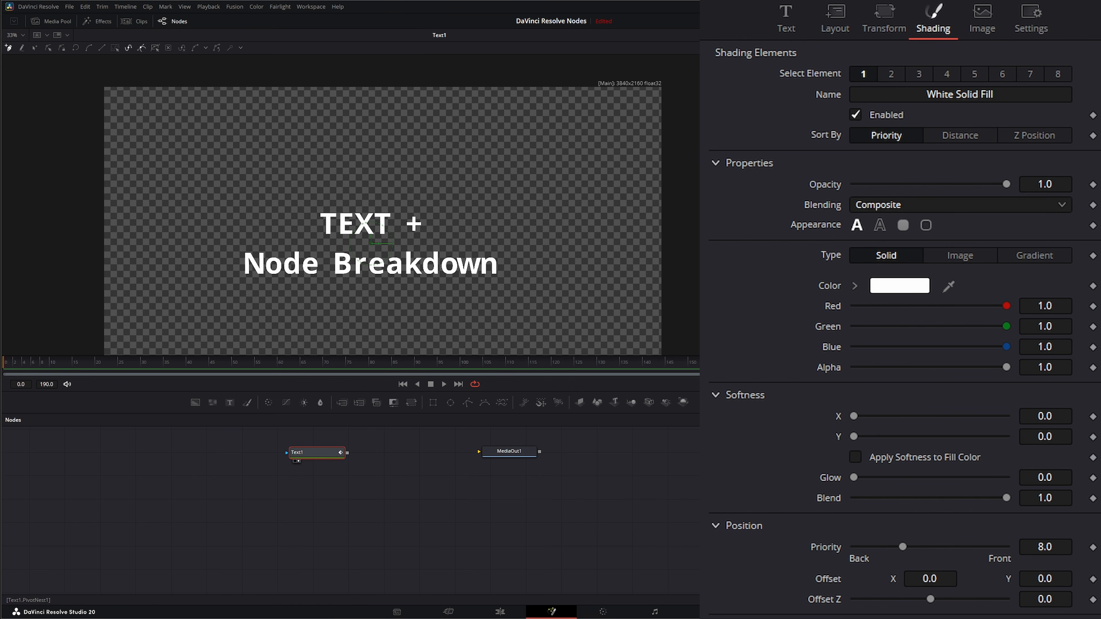
click(891, 75)
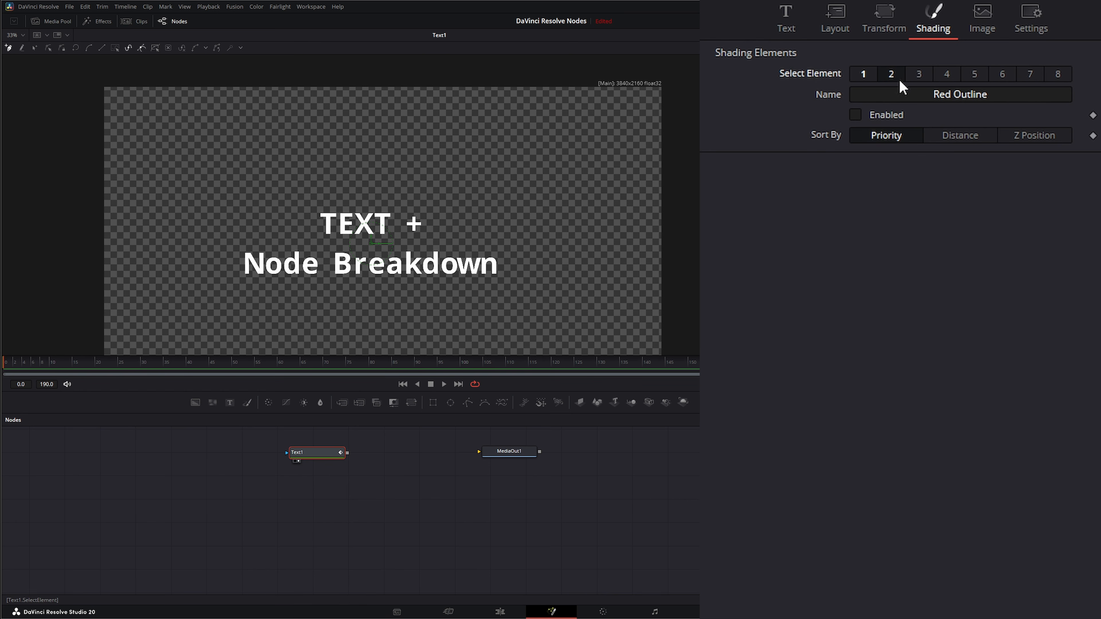
click(919, 74)
click(892, 75)
click(855, 115)
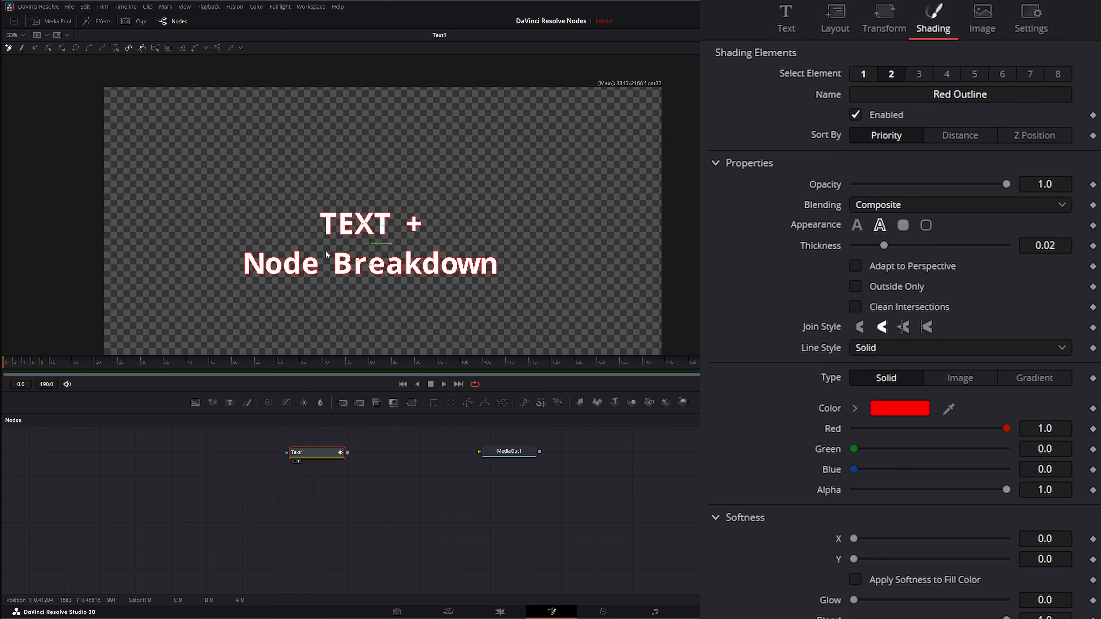
- Enable the Black Shadow shading element, element 3, on the text
scroll(345, 271, up, 2)
drag(361, 265, 309, 242)
click(920, 75)
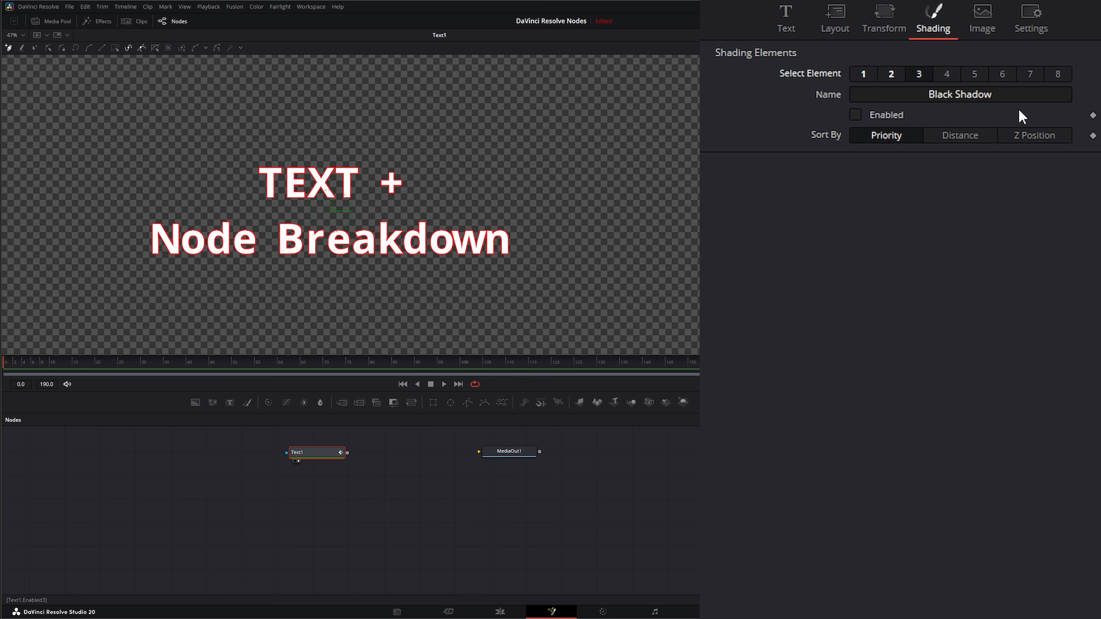
click(856, 115)
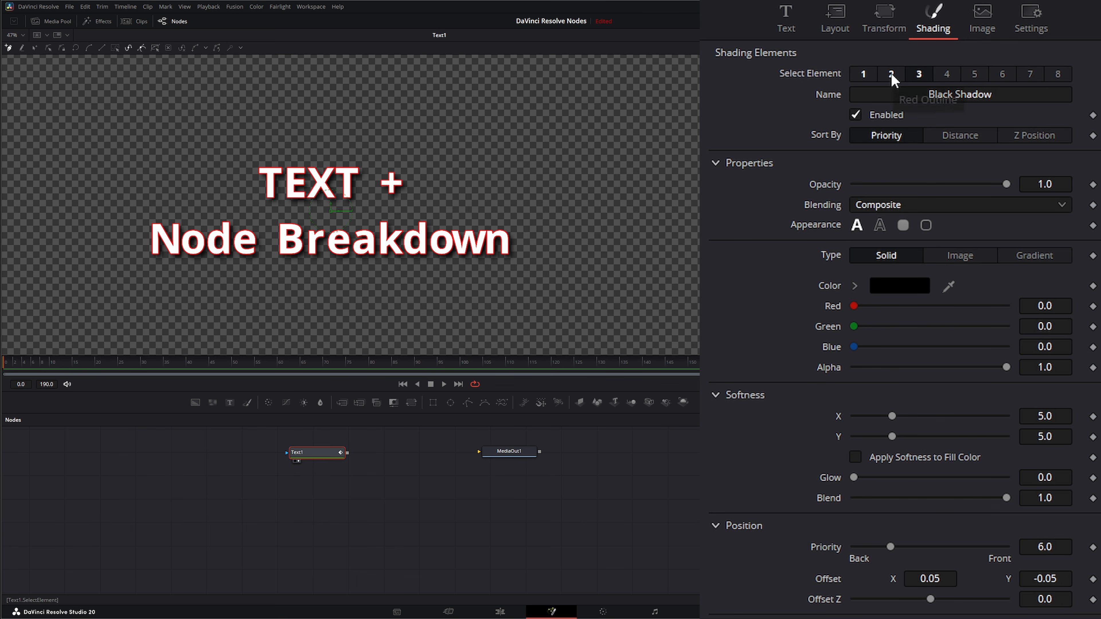
- Try the Blue Border shading element, element 4, disable it again, and check element 5
click(948, 77)
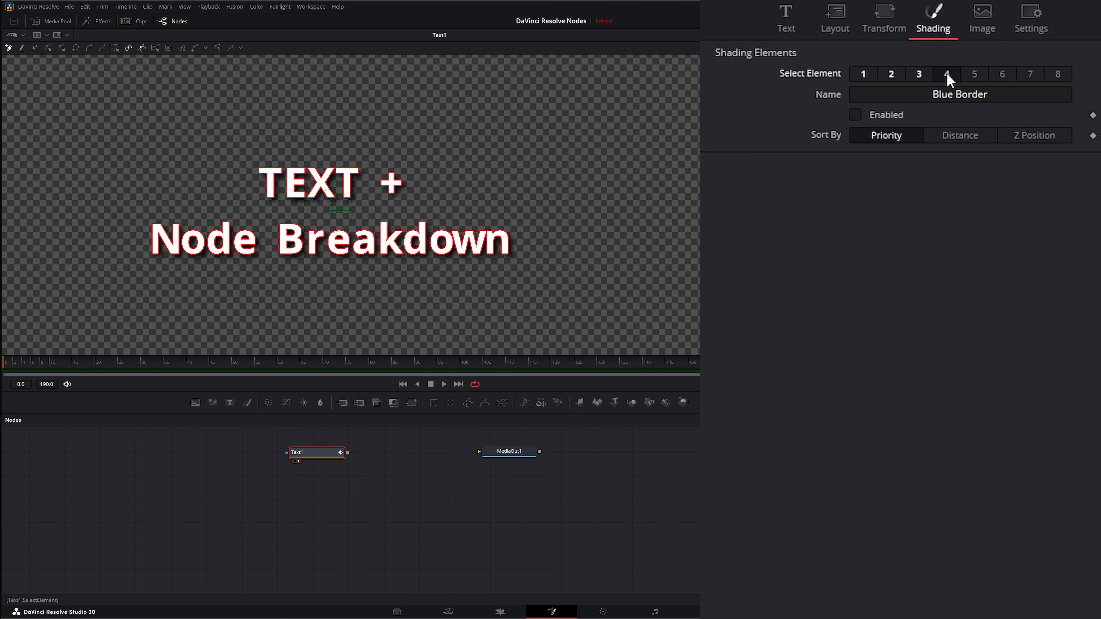
click(857, 115)
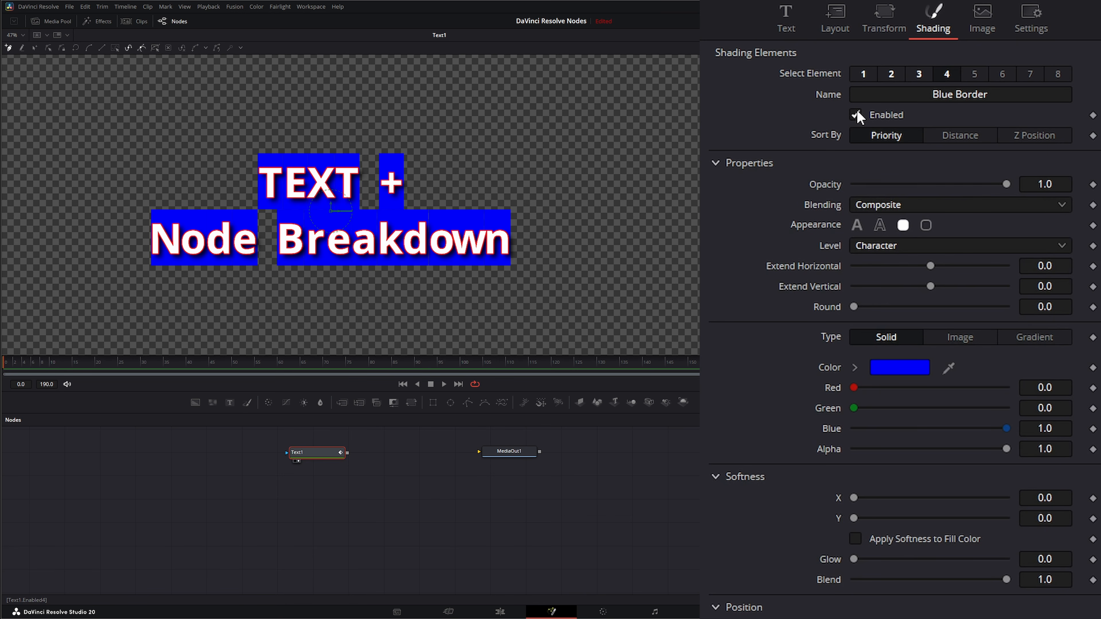
click(856, 114)
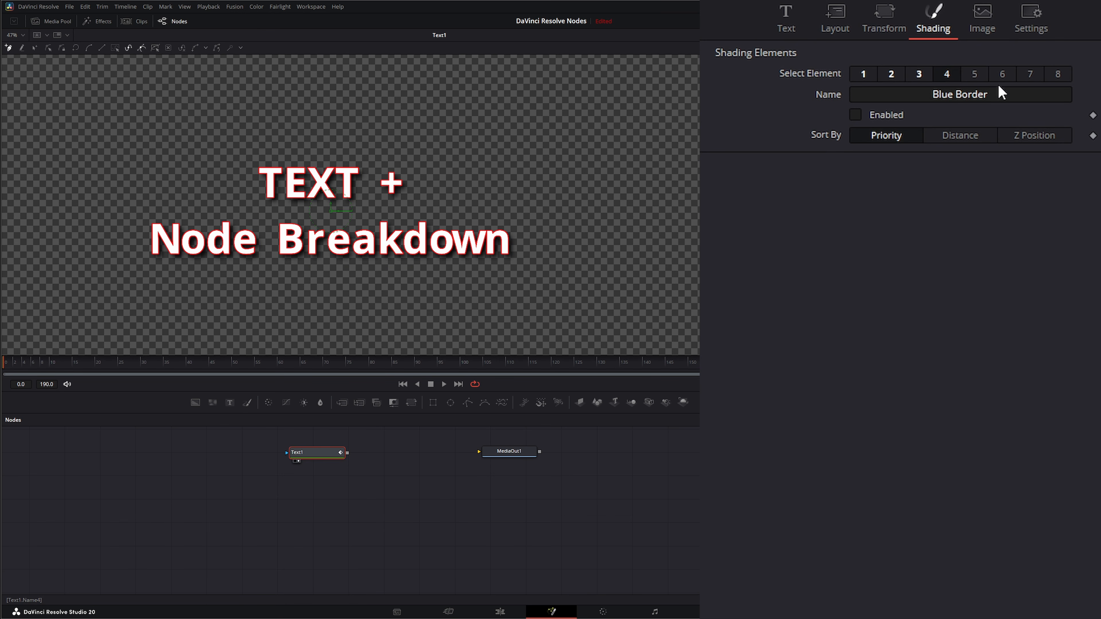
click(975, 74)
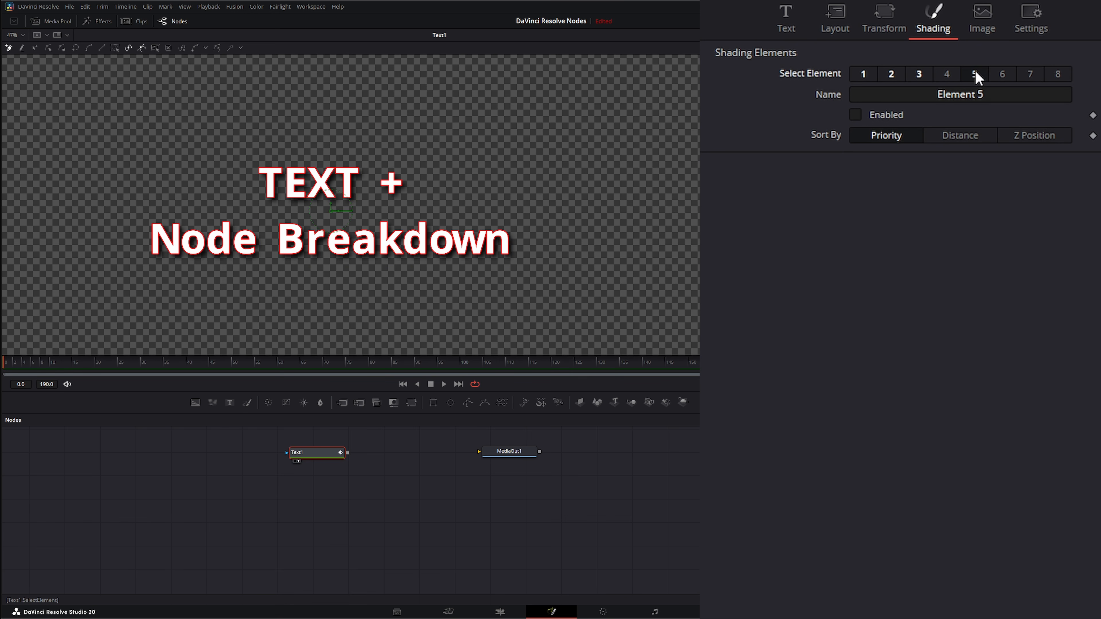
- Rename shading element 2 as Blue Outline
click(892, 74)
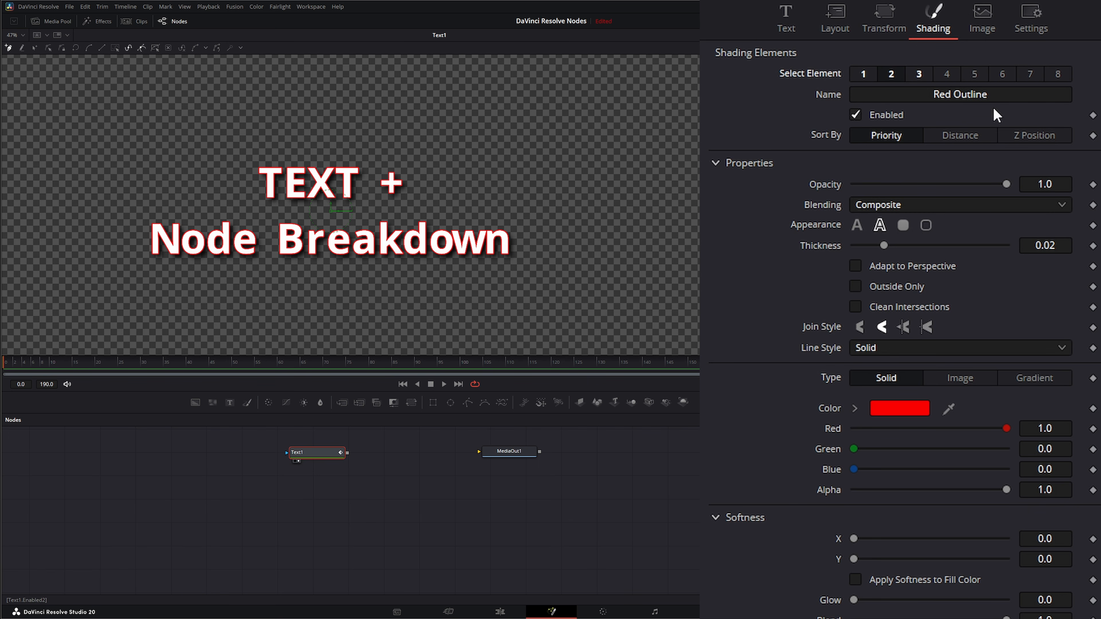
double_click(940, 93)
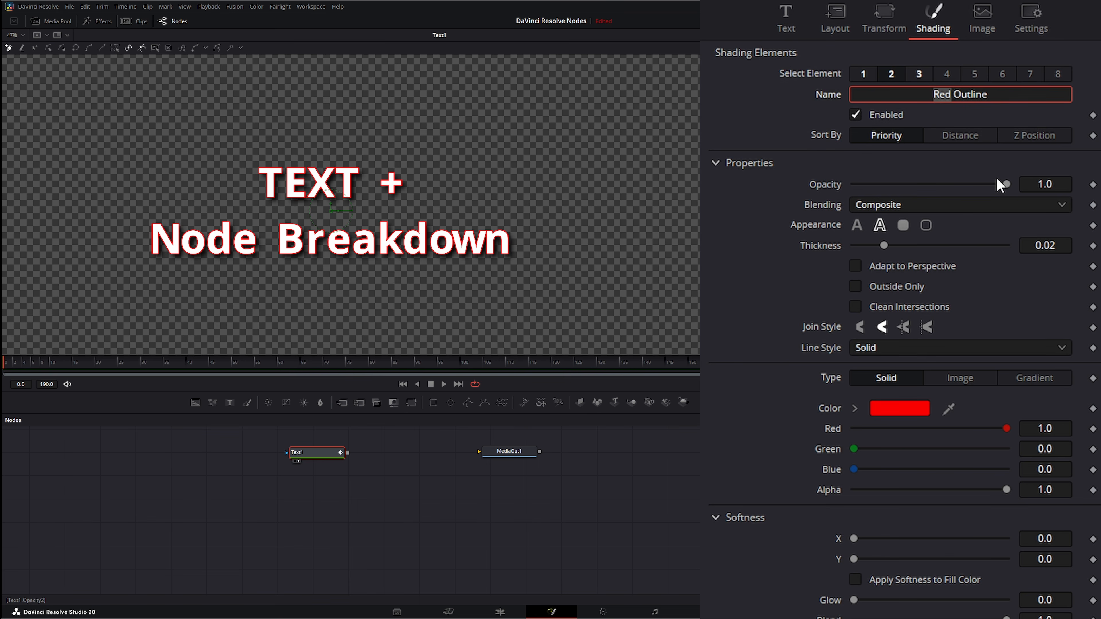
text(Blue)
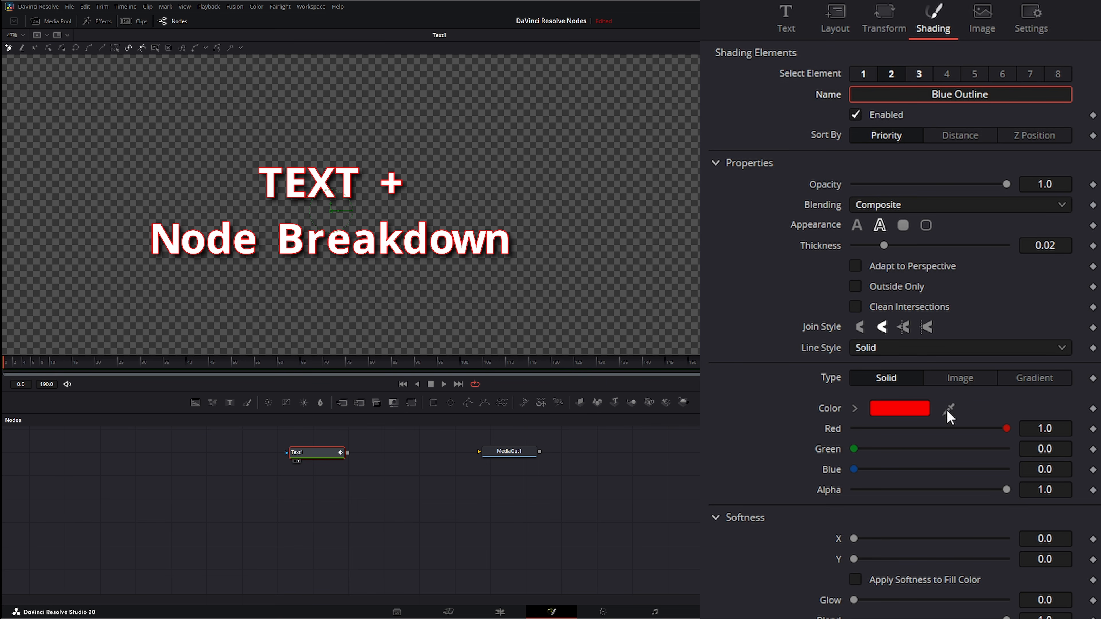
- Set the color of shading element 2 to blue (#0000ff), and disable the element
click(884, 412)
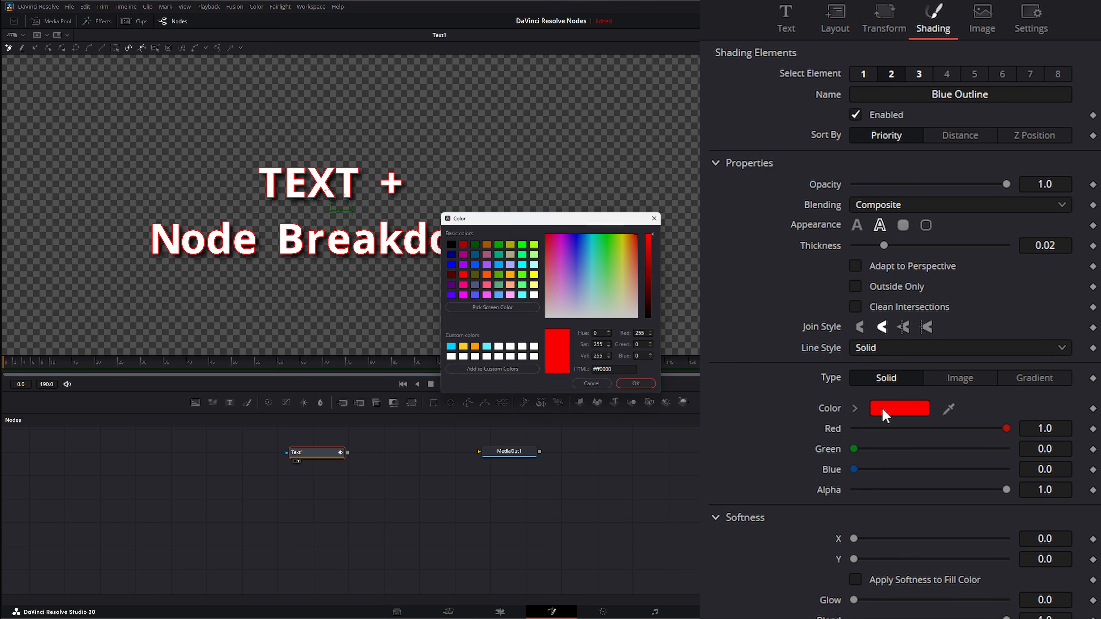
click(450, 263)
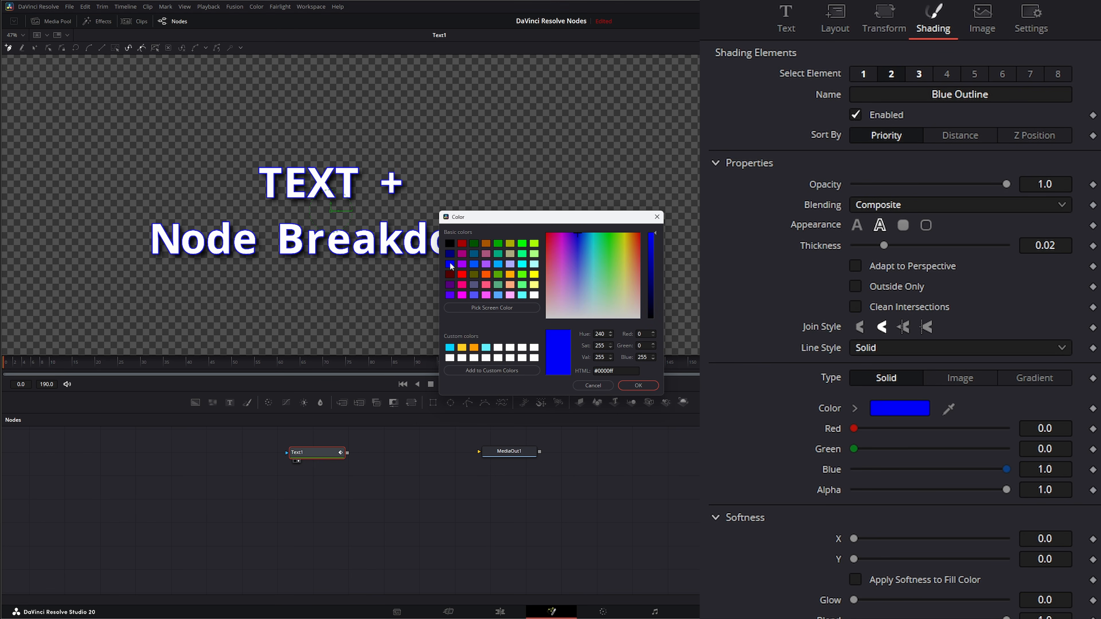
click(638, 385)
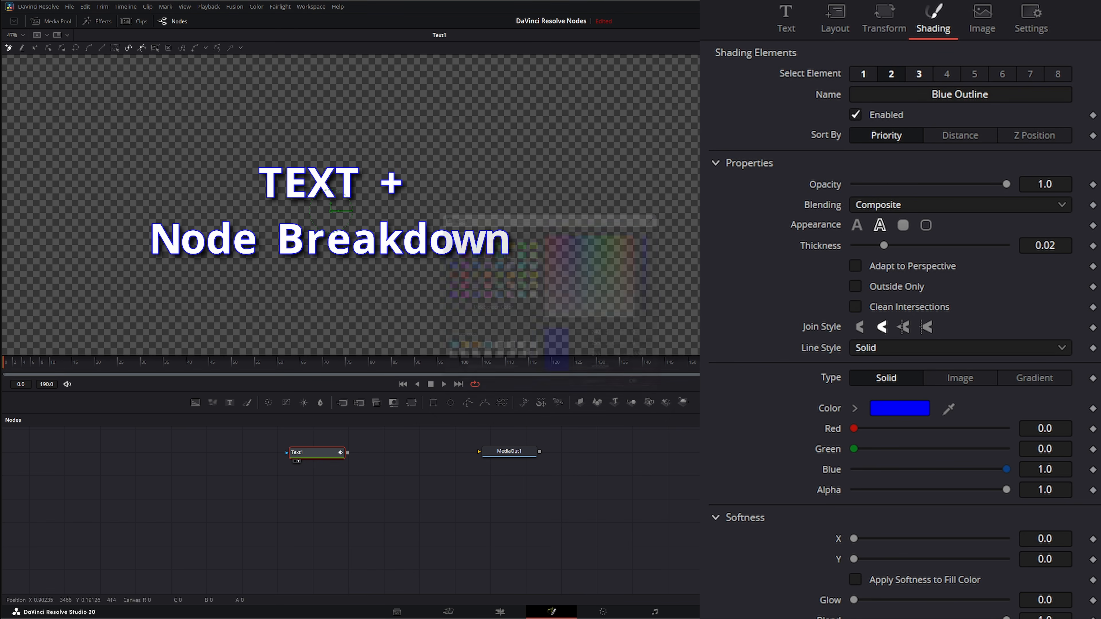
click(855, 115)
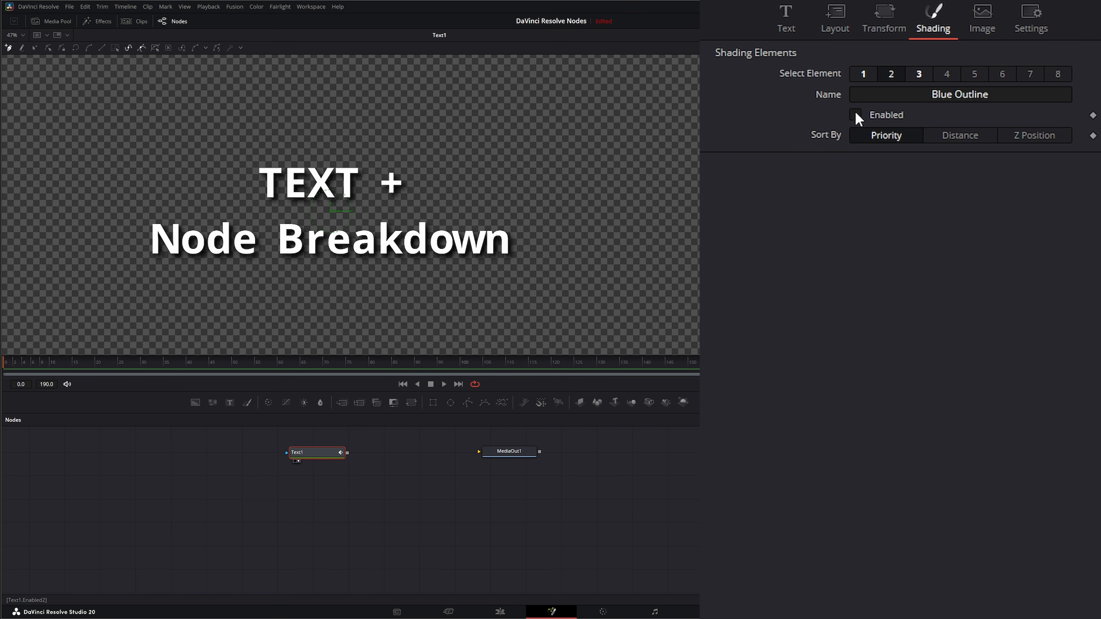
- Enable the Blue Outline shading element and collapse its Properties and Softness sections
click(856, 115)
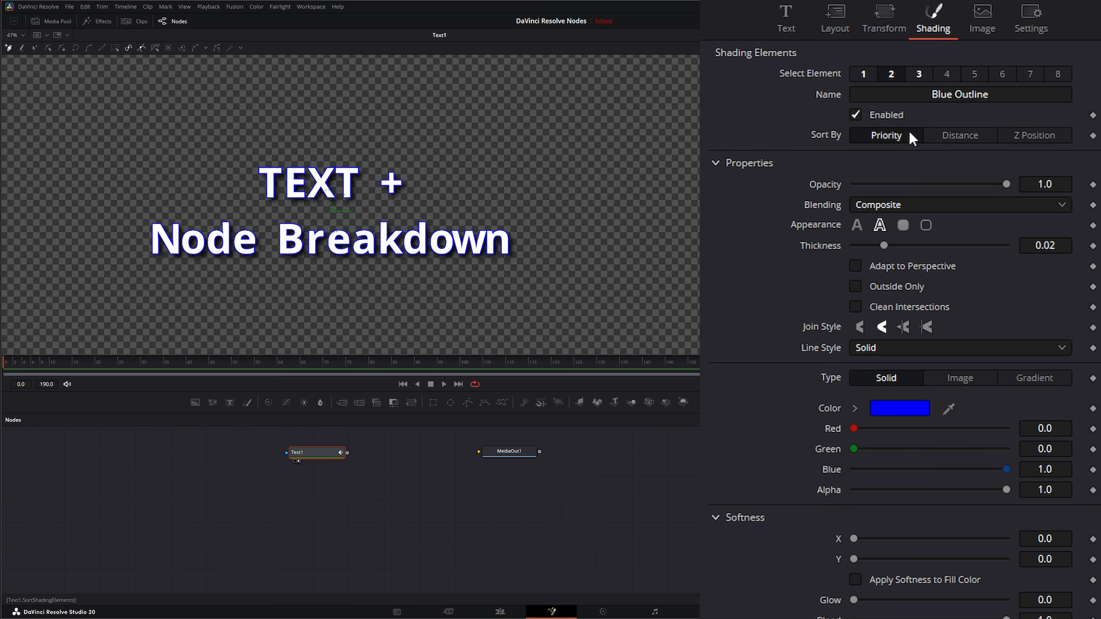
click(716, 163)
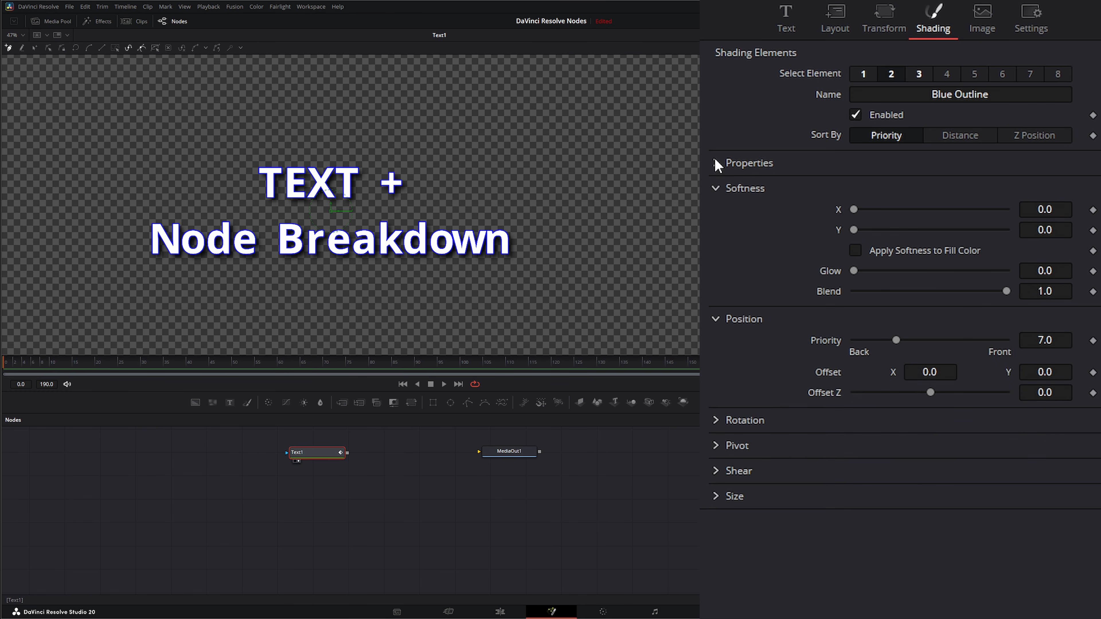
click(716, 188)
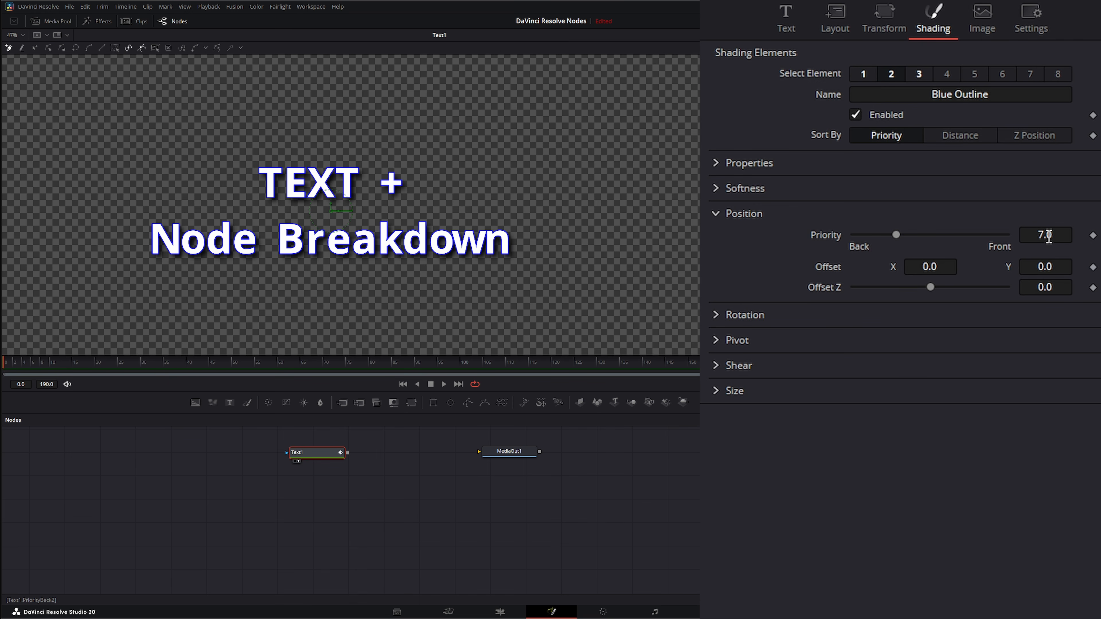
- Compare the Position priority of the White Solid Fill, Blue Outline and Black Shadow elements, collapsing their other expanded sections
click(863, 75)
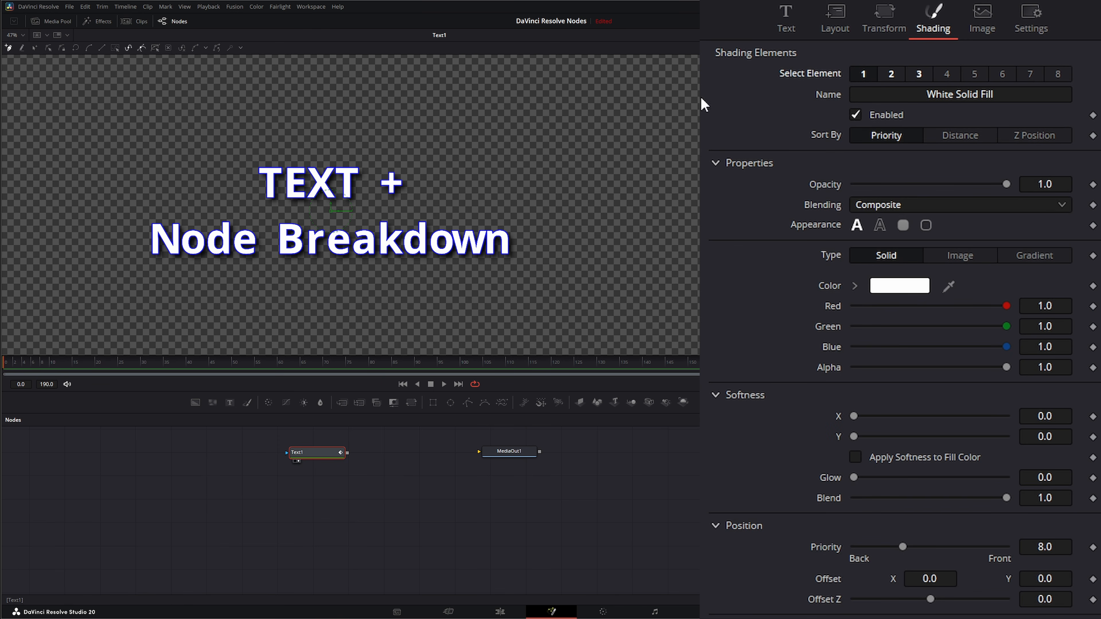
click(716, 164)
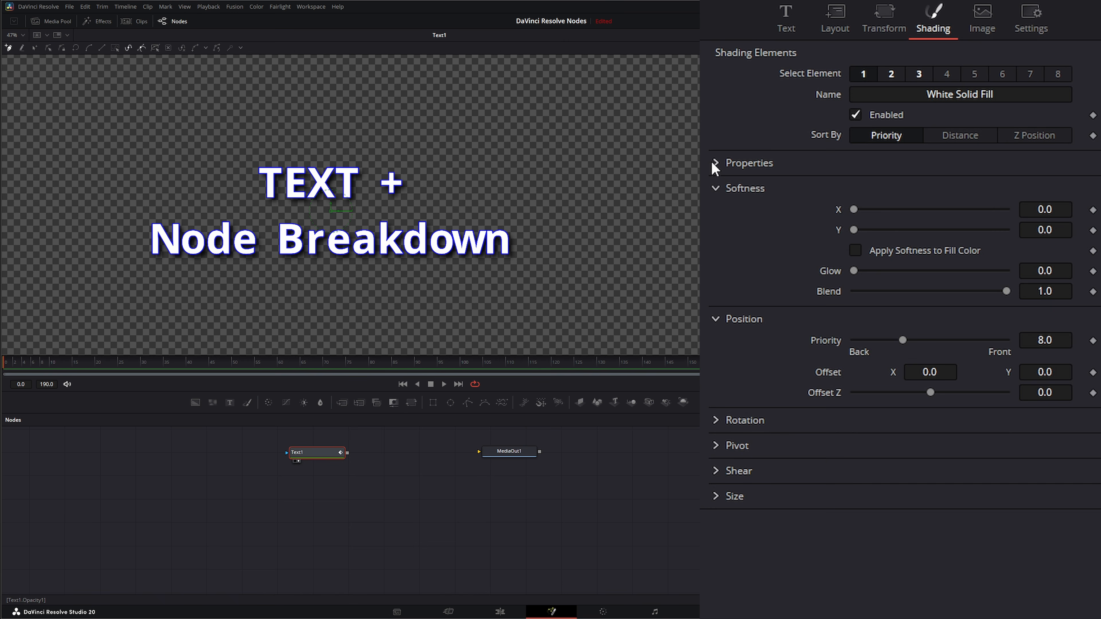
click(716, 188)
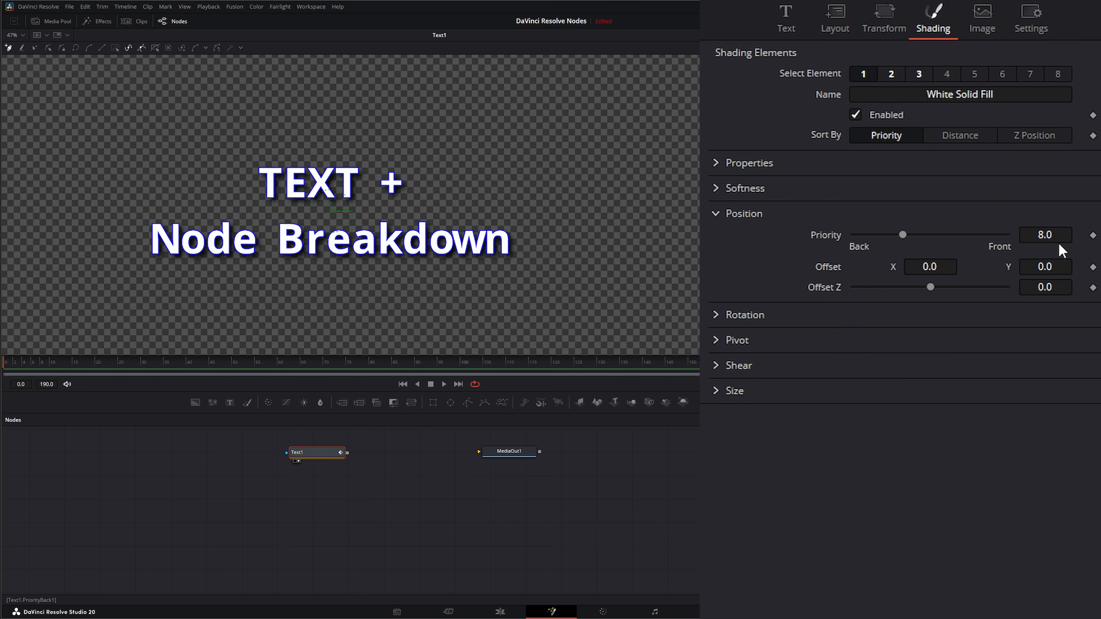
click(872, 75)
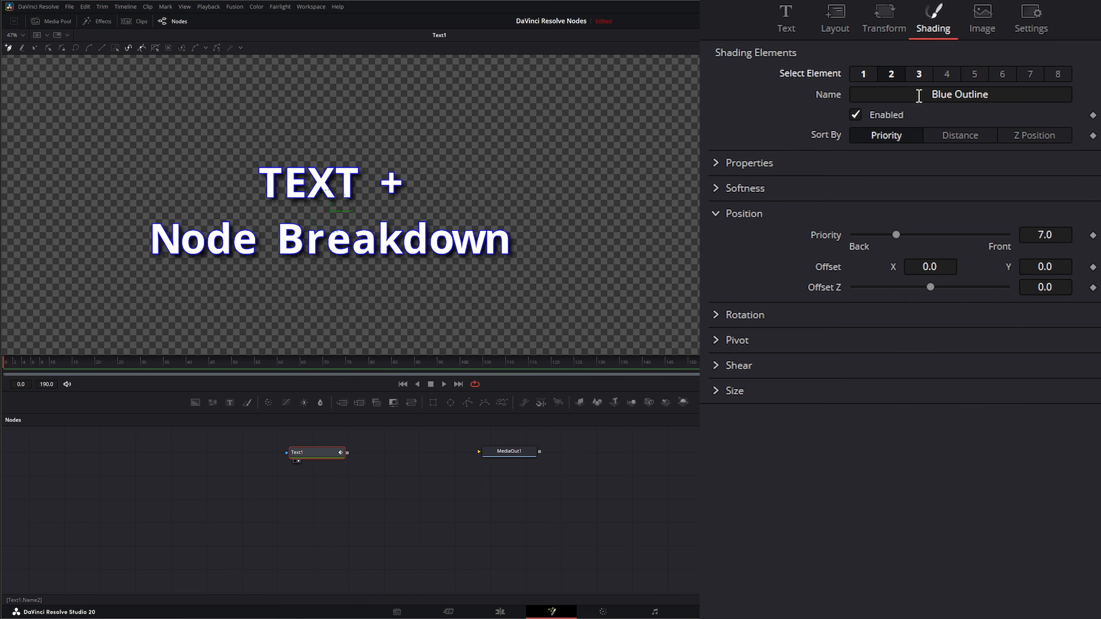
click(920, 74)
click(715, 164)
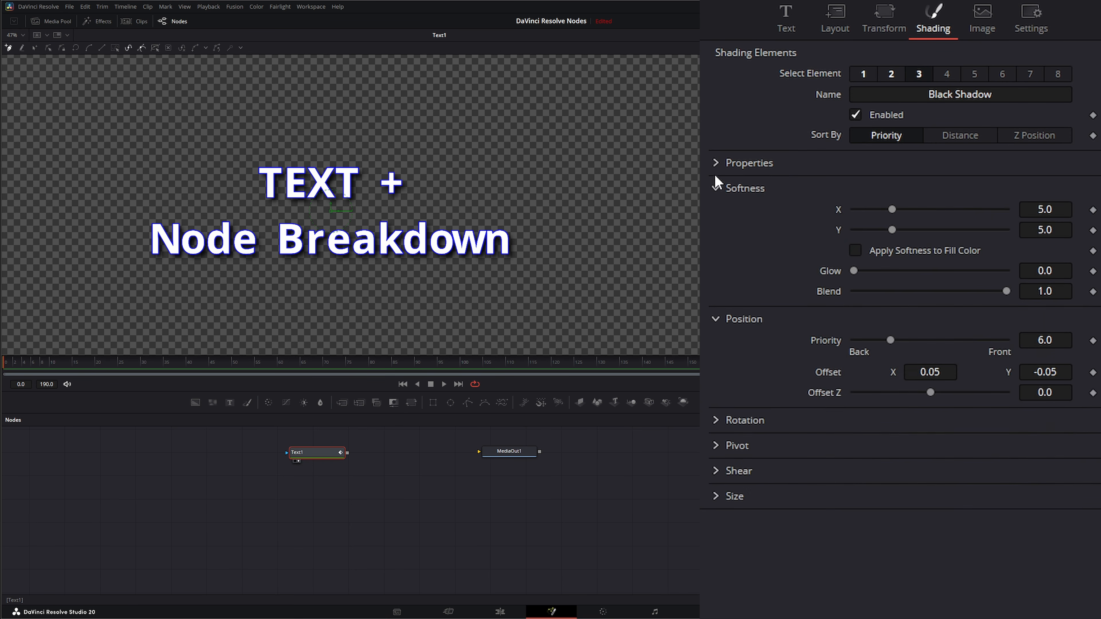
click(715, 189)
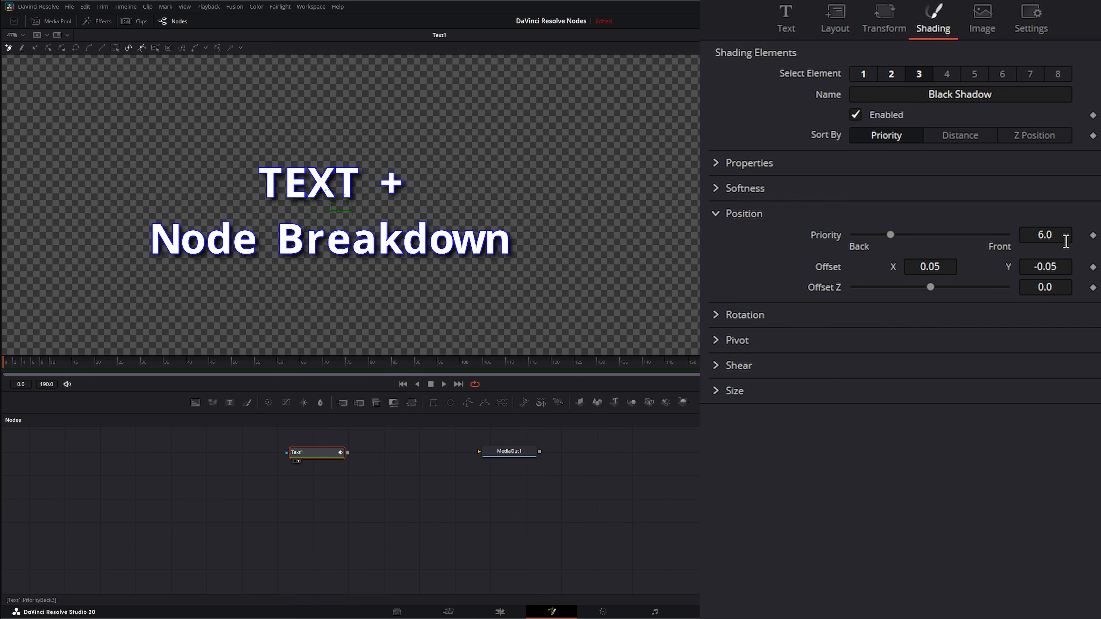
- Set the White Solid Fill element's priority to 1
click(863, 74)
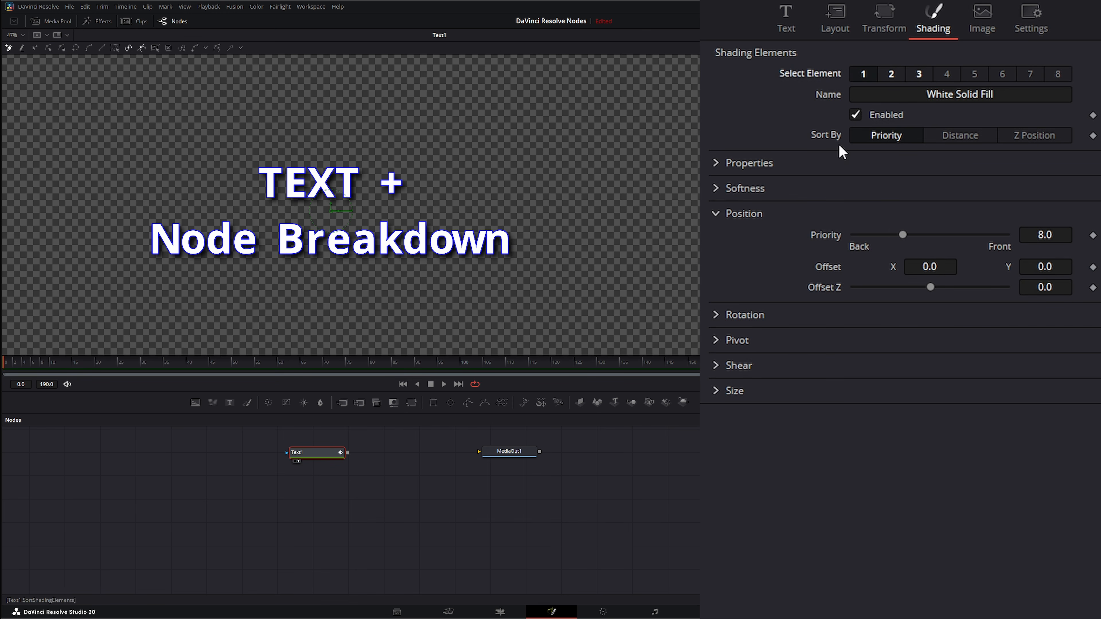
click(1055, 235)
text(1)
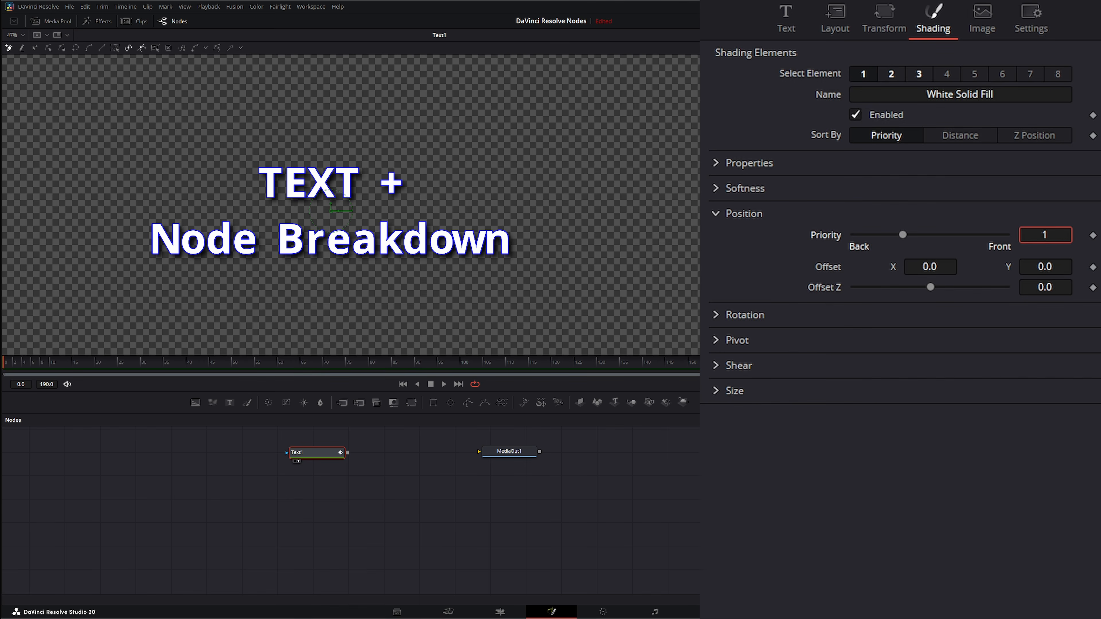
key(Tab)
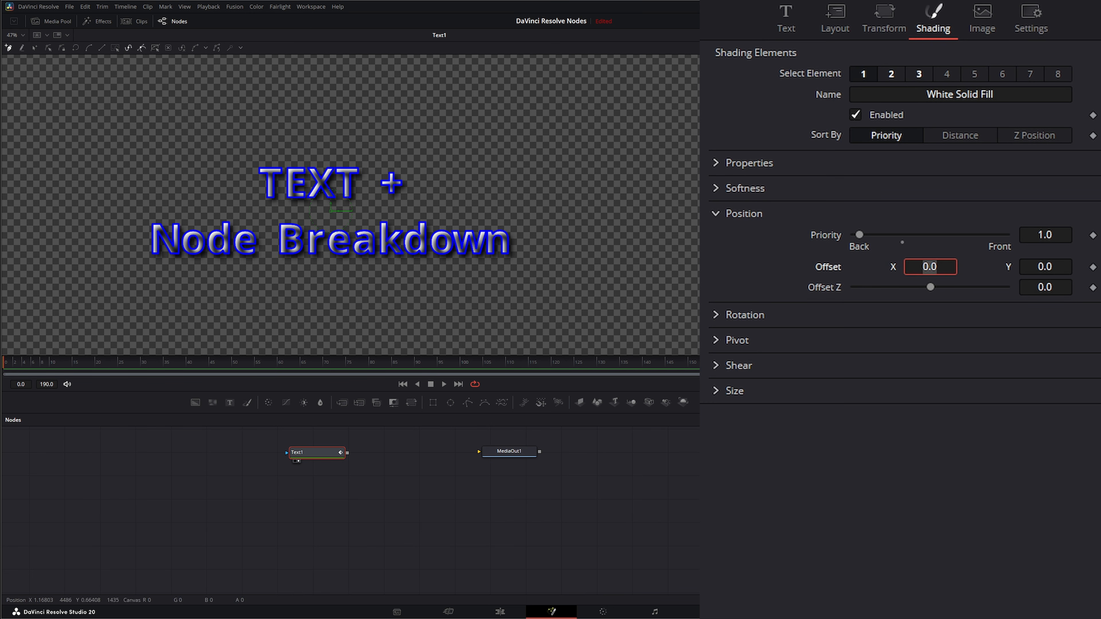
- Set the Blue Outline element's priority to 0.5
click(892, 74)
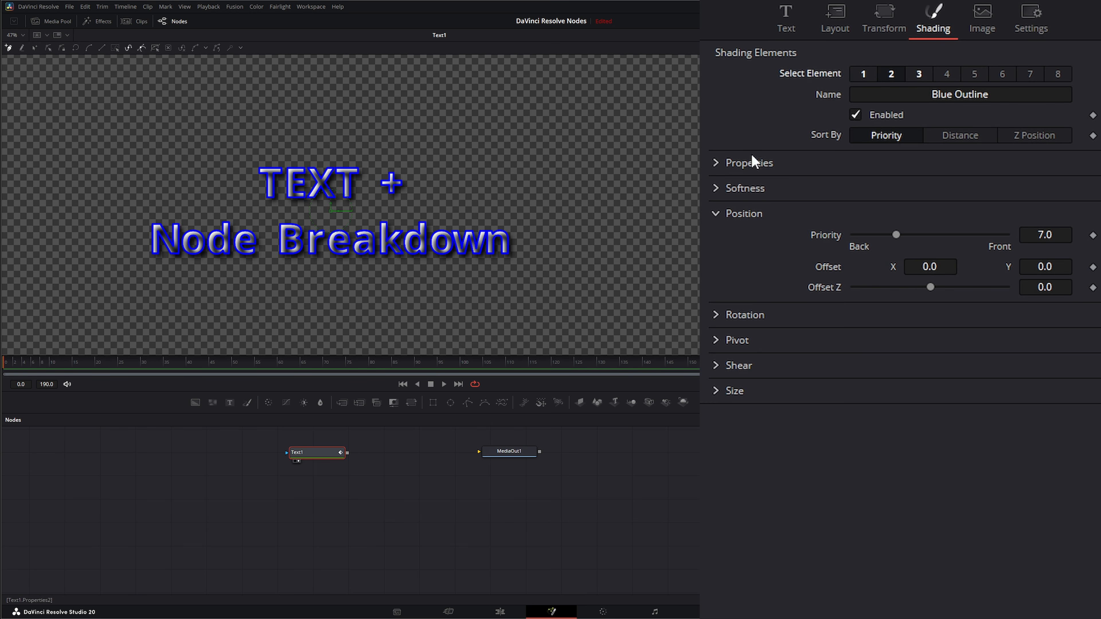
click(1045, 235)
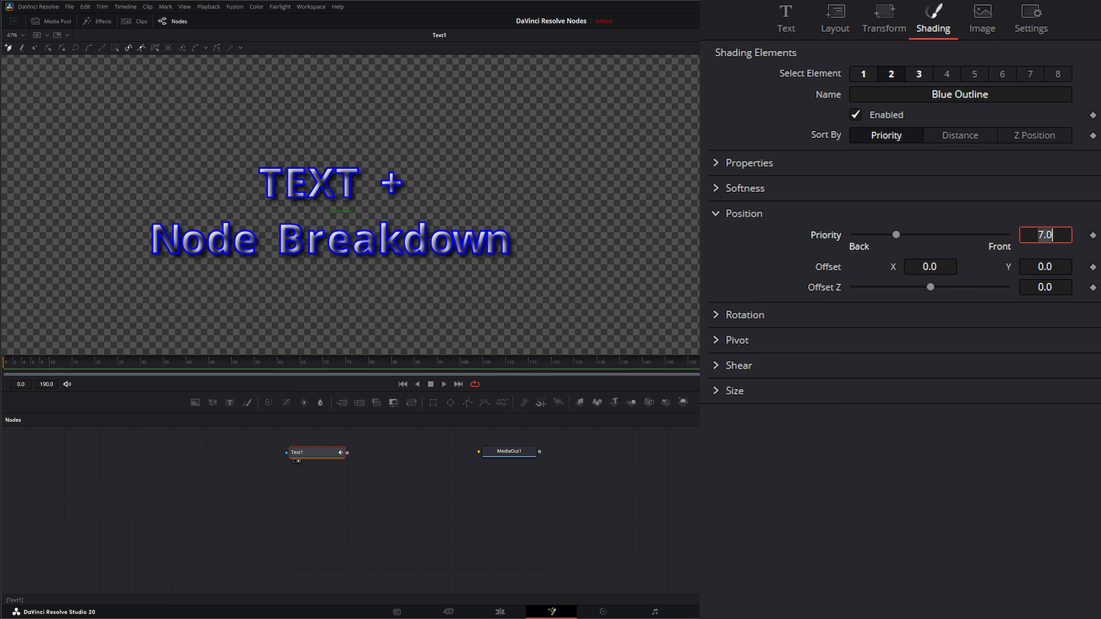
text(.5)
key(Tab)
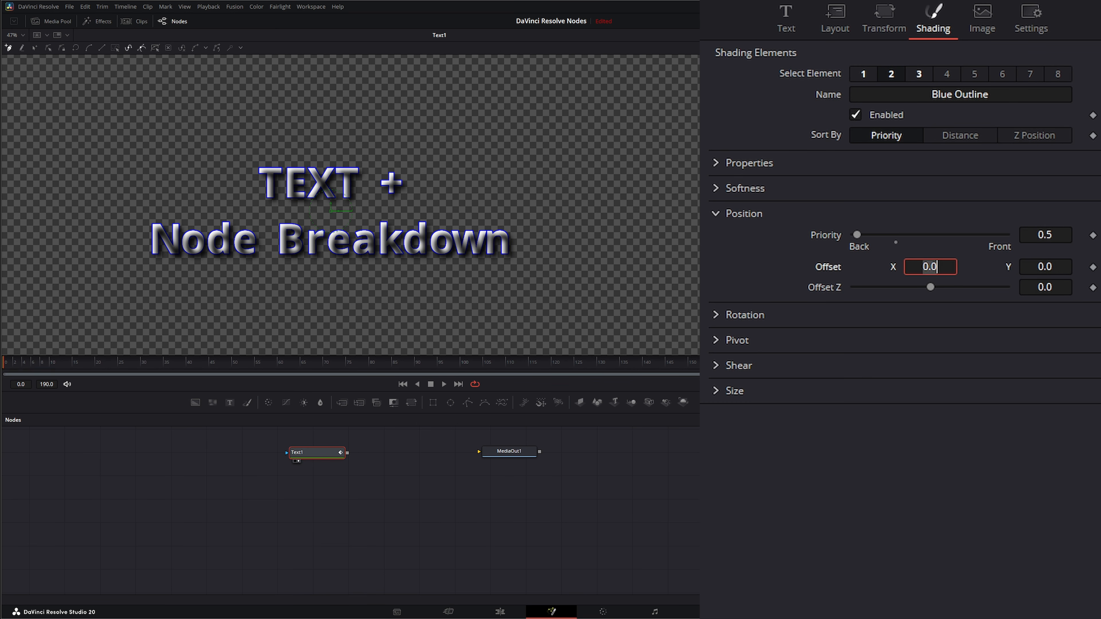
- Set the Black Shadow element's priority to 0.25
click(1045, 234)
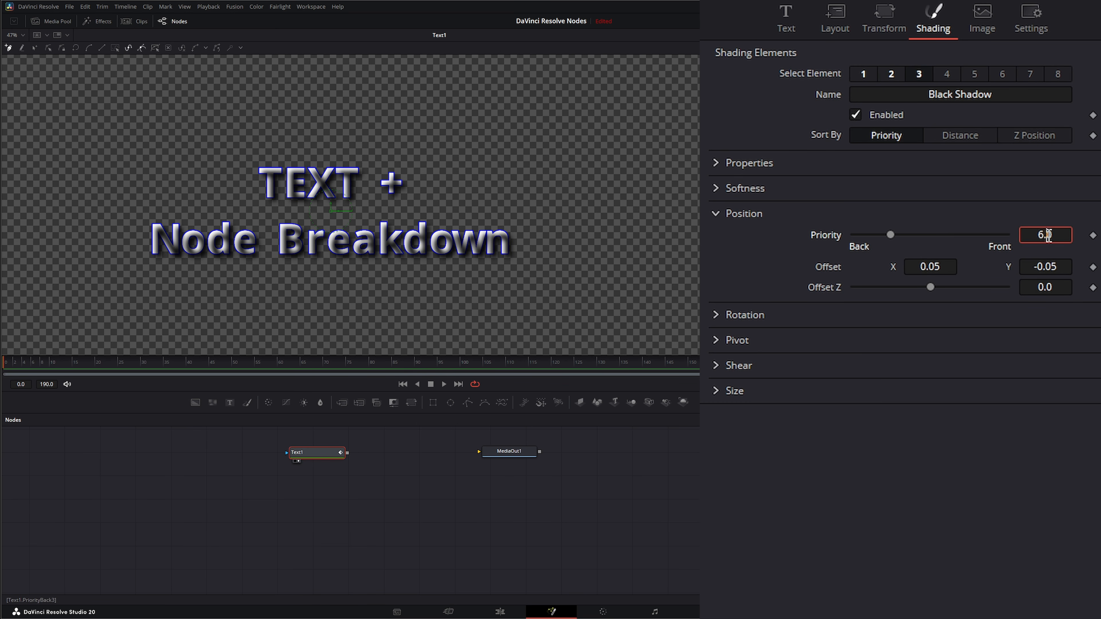
text(.25)
key(Tab)
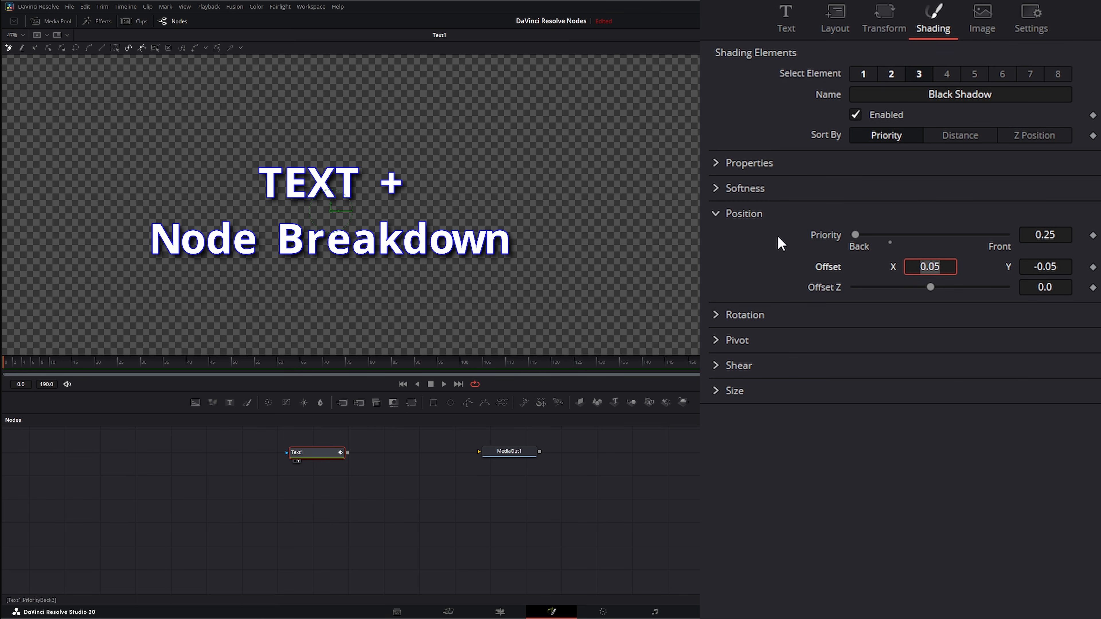
- Set the Black Shadow element's priority to 5
key(shift+Tab)
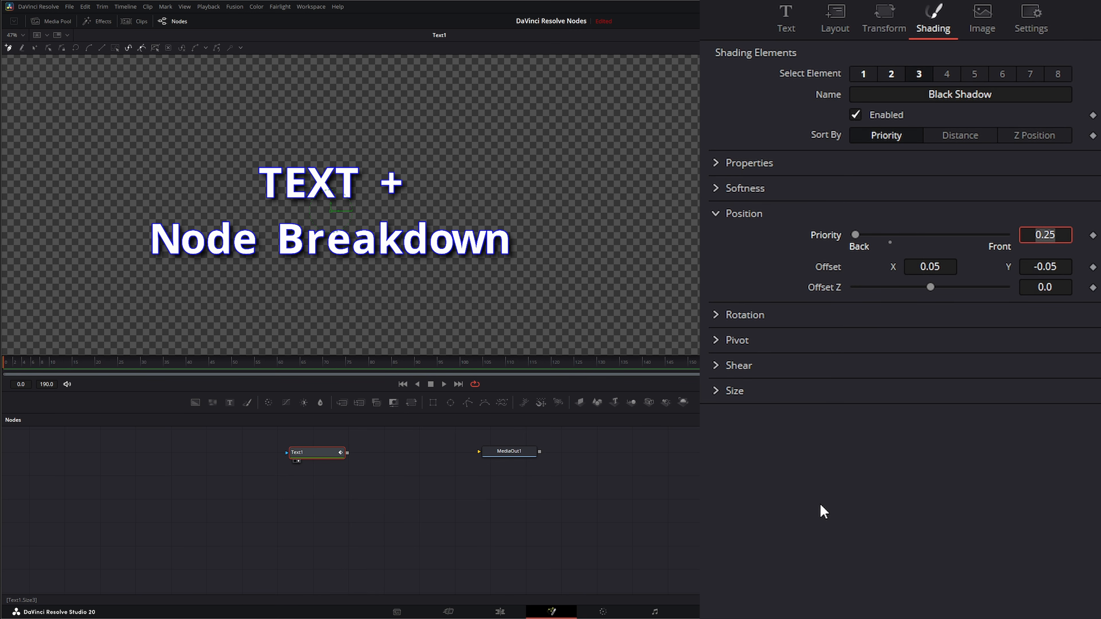
text(5)
key(Tab)
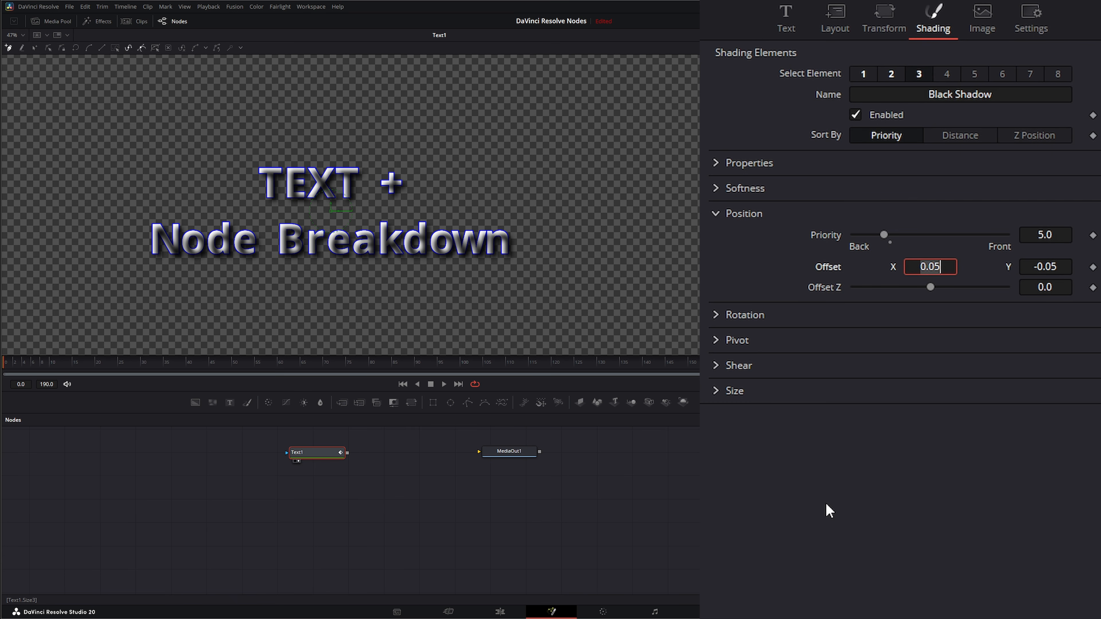
- Set the Blue Outline element's priority to 6
click(893, 78)
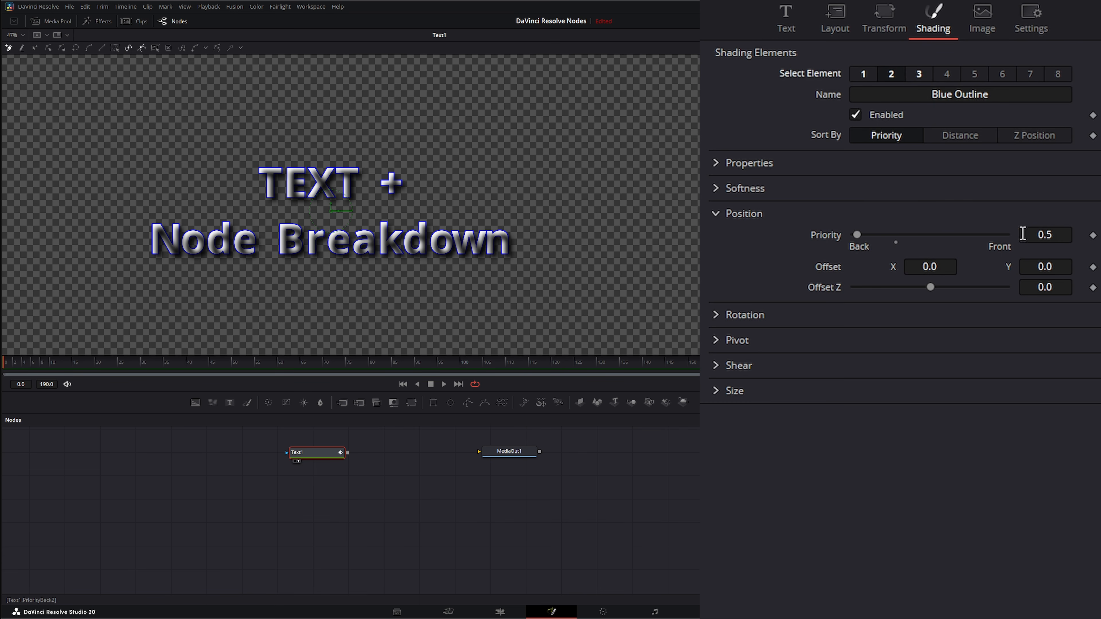
click(1055, 235)
text(6)
key(Tab)
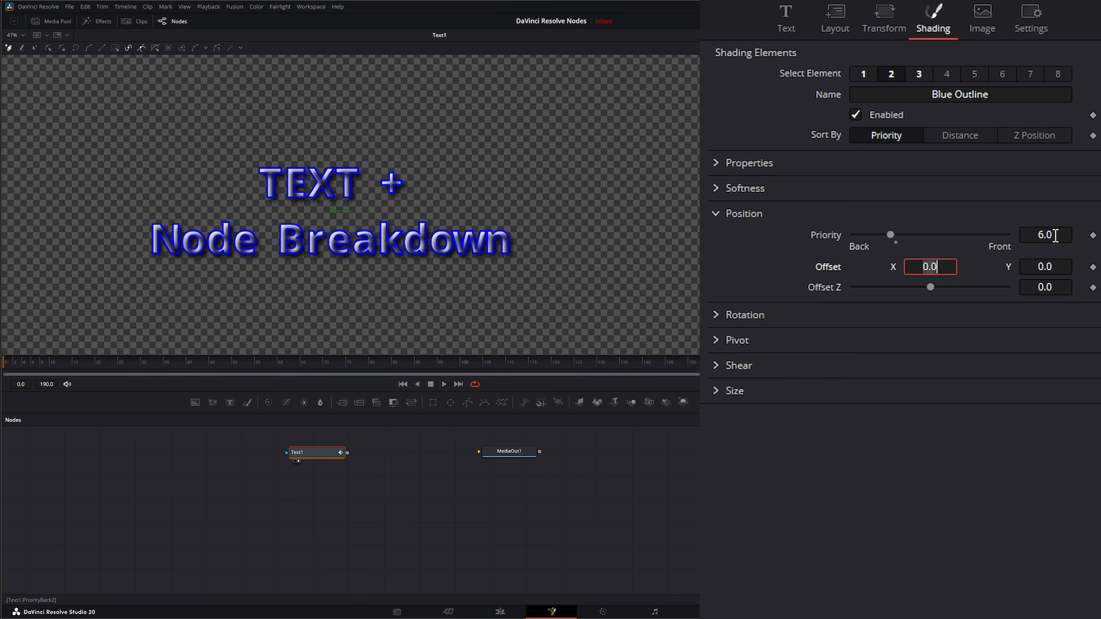
- Set the White Solid Fill element's priority to 7
click(864, 76)
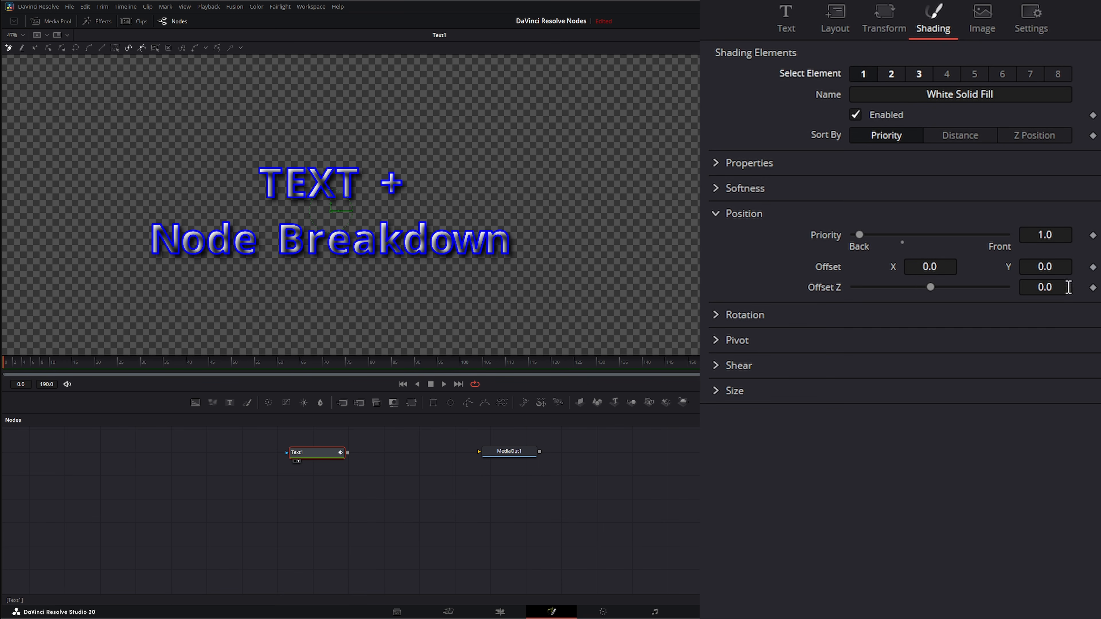
click(1051, 235)
text(7)
key(Tab)
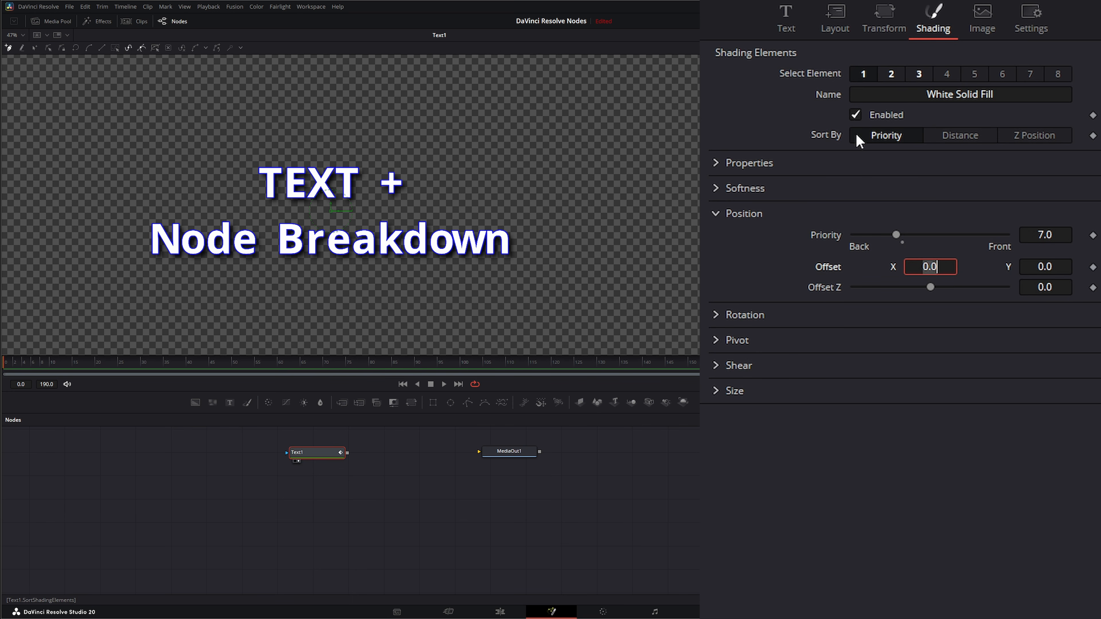
- Try Distance sorting with the White Solid Fill's Offset Z at about 0.016, try Z Position sorting, and restore Priority sorting
click(967, 136)
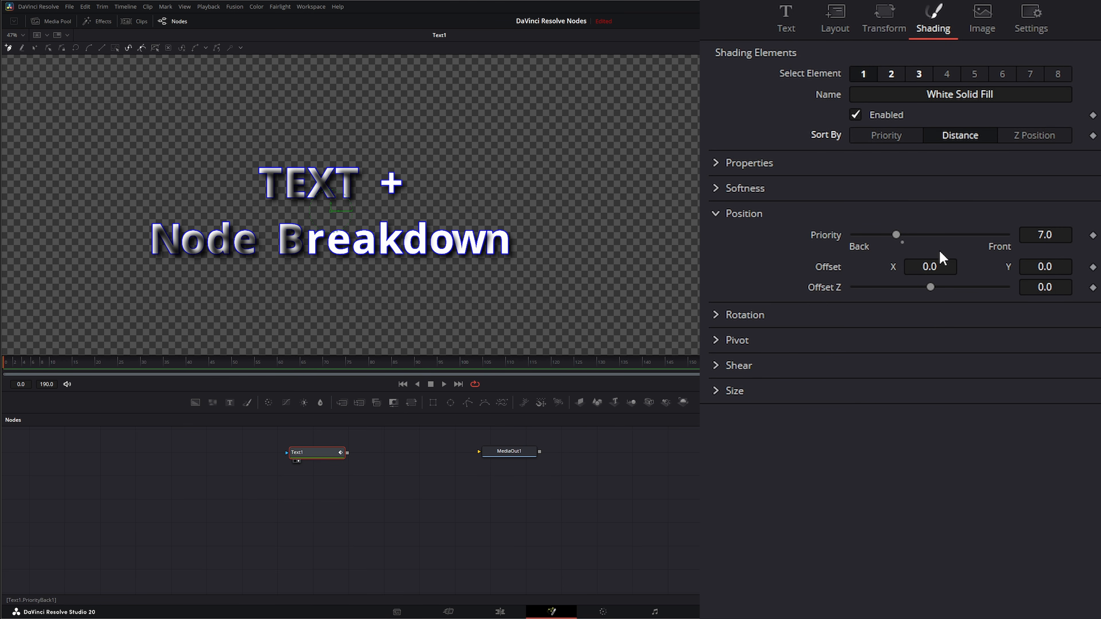
mouse_move(933, 285)
mouse_down()
mouse_move(906, 288)
mouse_move(957, 288)
mouse_move(891, 291)
mouse_move(957, 291)
mouse_move(904, 298)
mouse_move(931, 289)
mouse_up()
click(1035, 135)
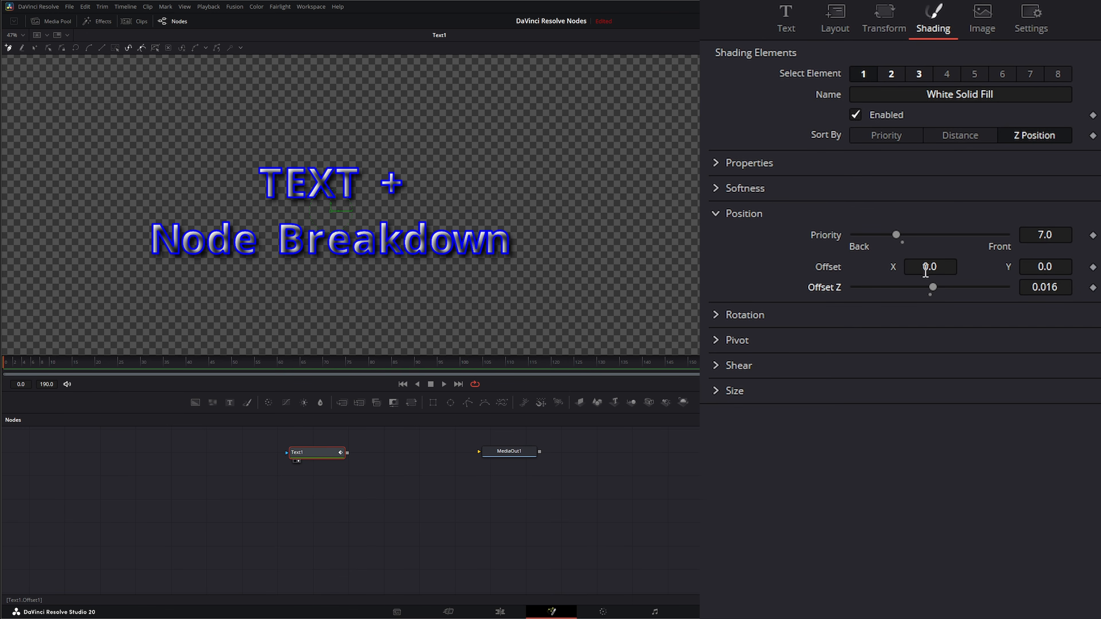
click(888, 139)
- Collapse the Position section and lower the White Solid Fill's opacity to about 0.5 in its Properties
click(717, 213)
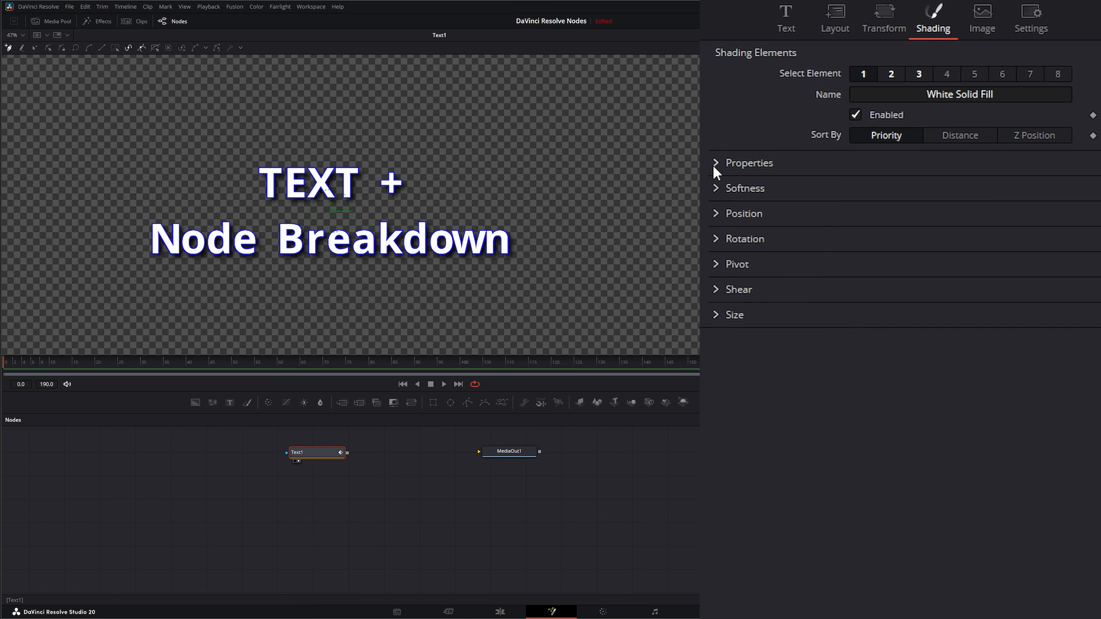
click(714, 170)
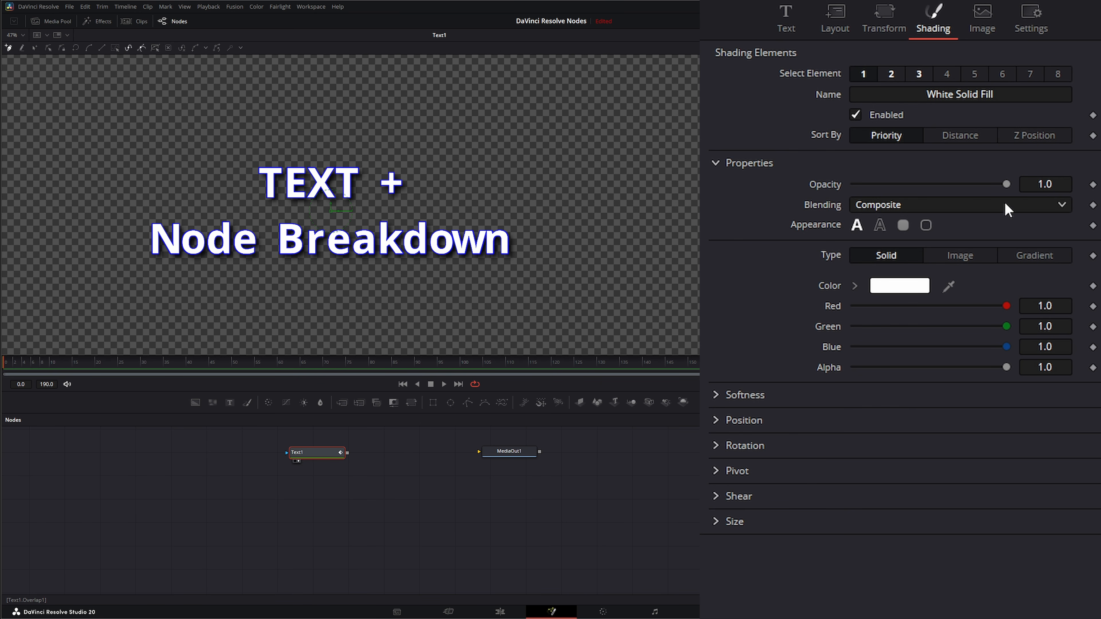
drag(1007, 184, 935, 186)
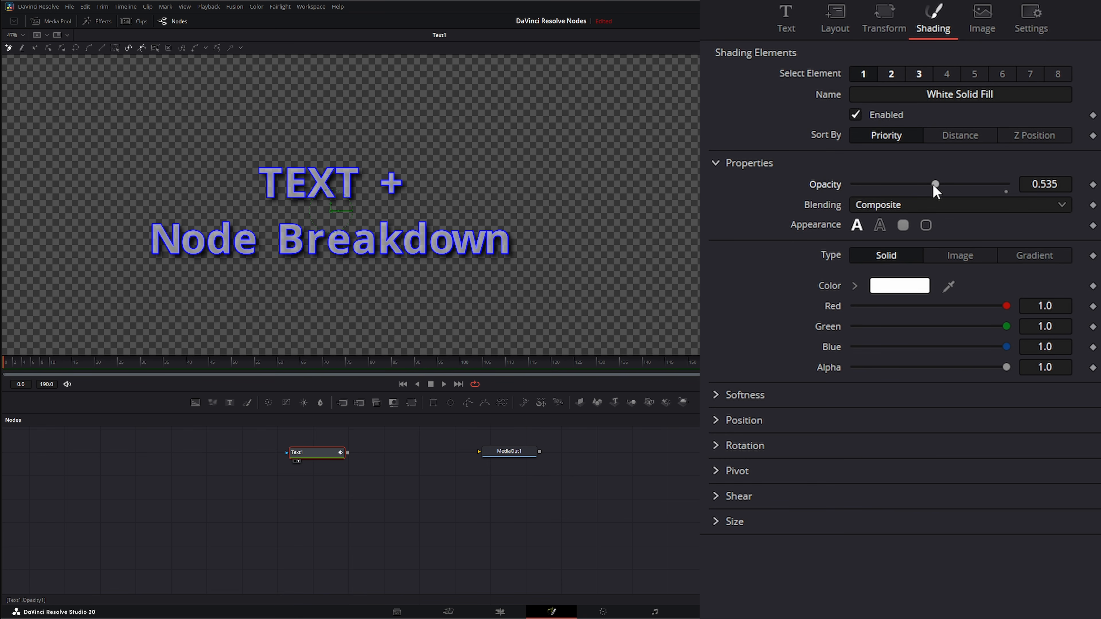
drag(935, 185, 1019, 189)
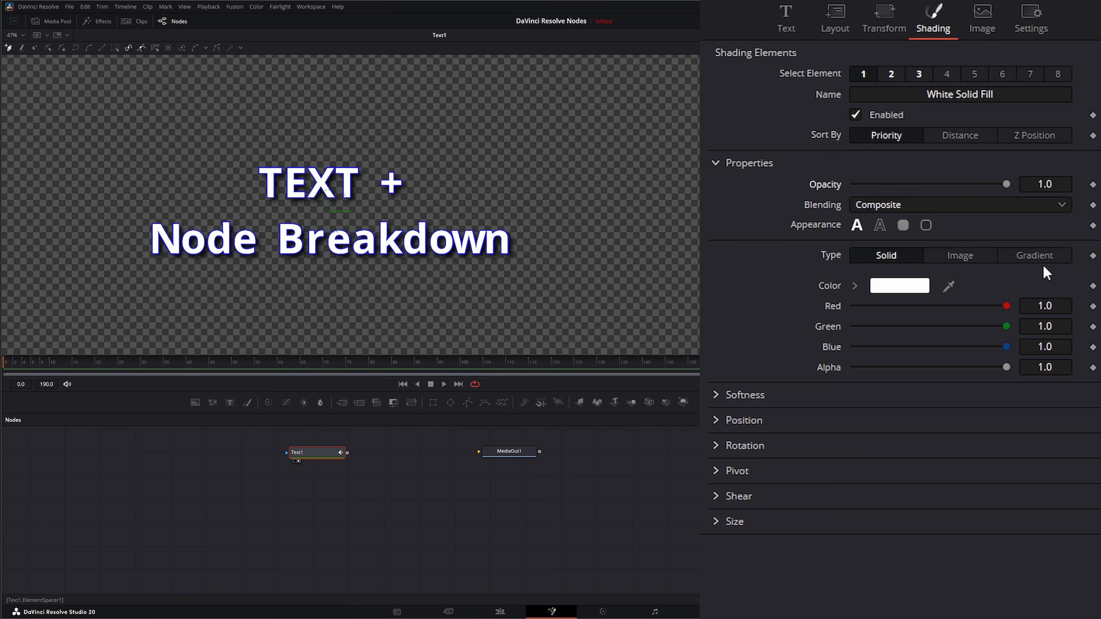
drag(1007, 184, 931, 184)
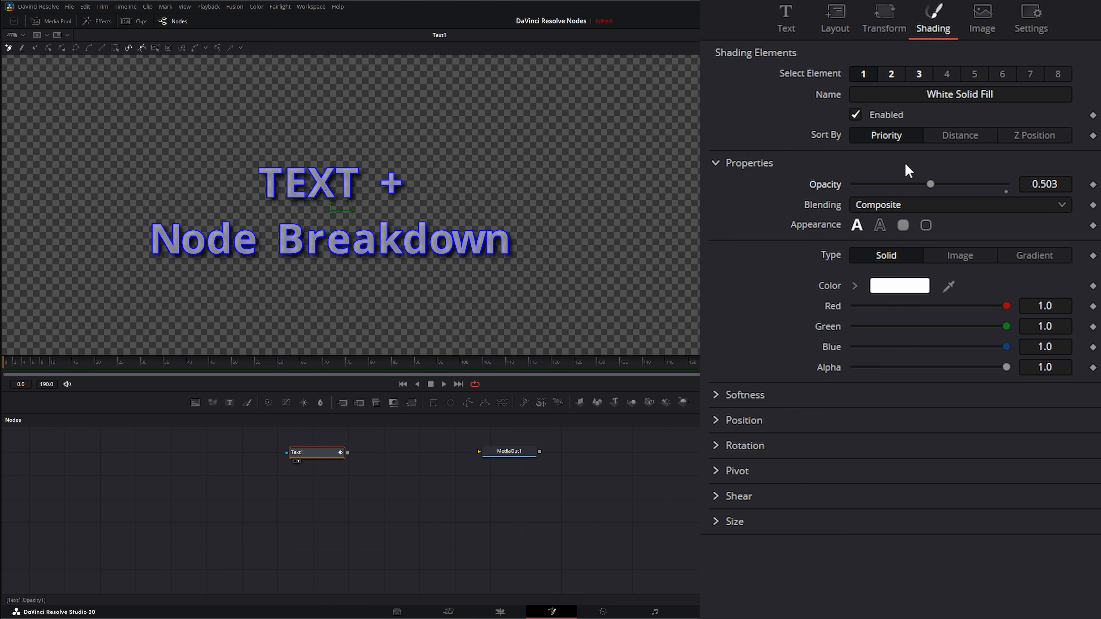
- Reduce the character spacing in the text's Transform settings to about 0.813 so the letters overlap
click(877, 18)
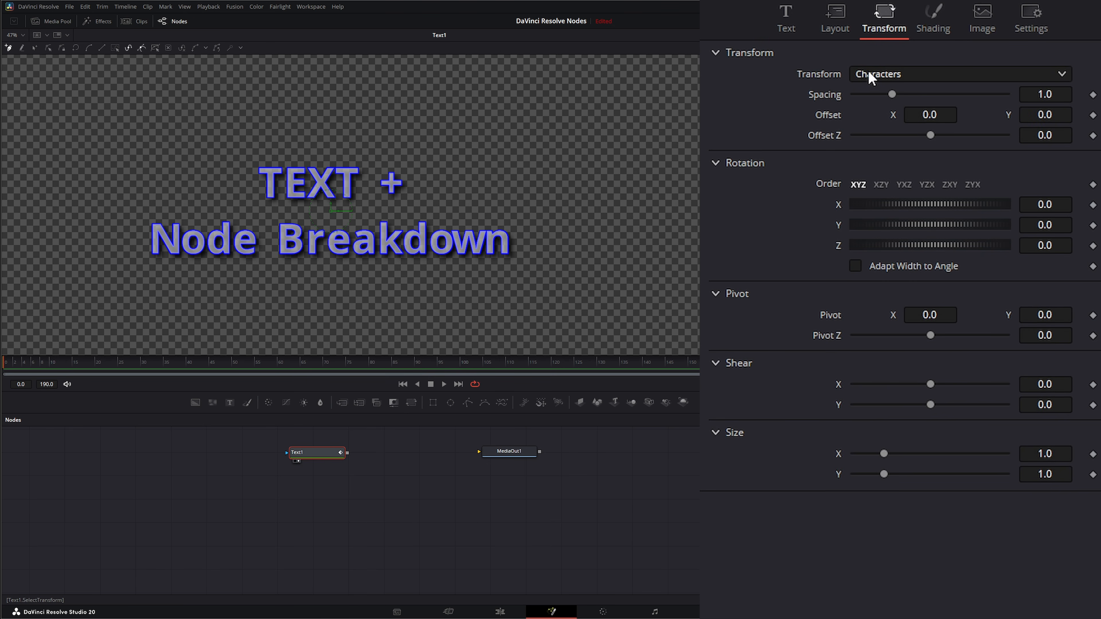
mouse_move(894, 97)
mouse_down()
mouse_move(905, 98)
mouse_move(864, 97)
mouse_move(887, 99)
mouse_up()
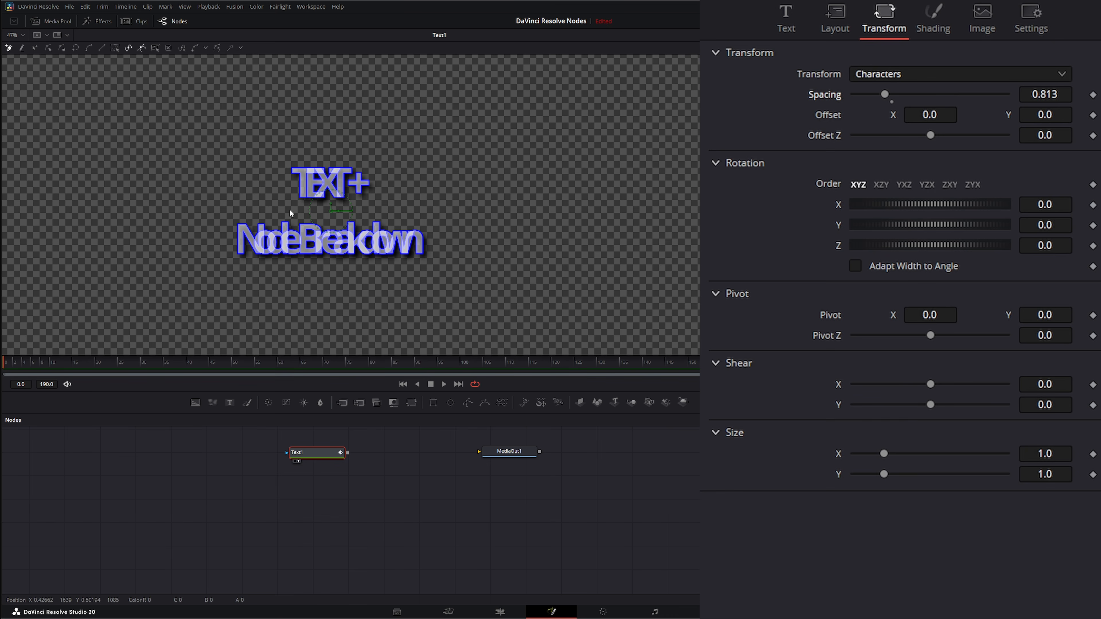
scroll(295, 239, up, 2)
scroll(295, 238, up, 2)
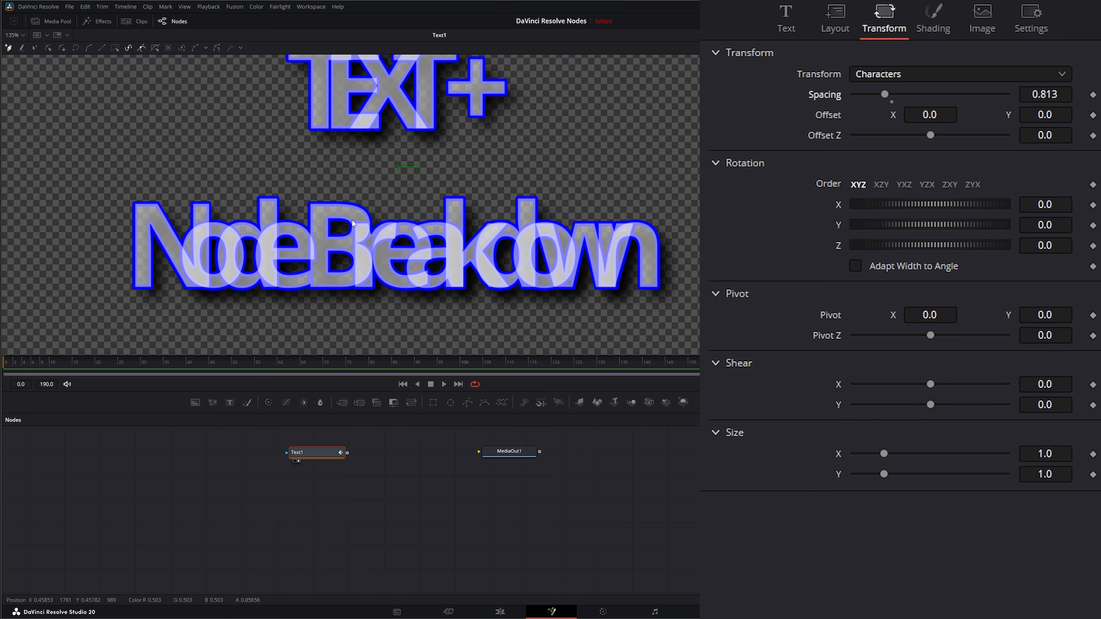
- Try Solid and Transparent blending on the White Solid Fill element, and restore Composite blending
click(934, 26)
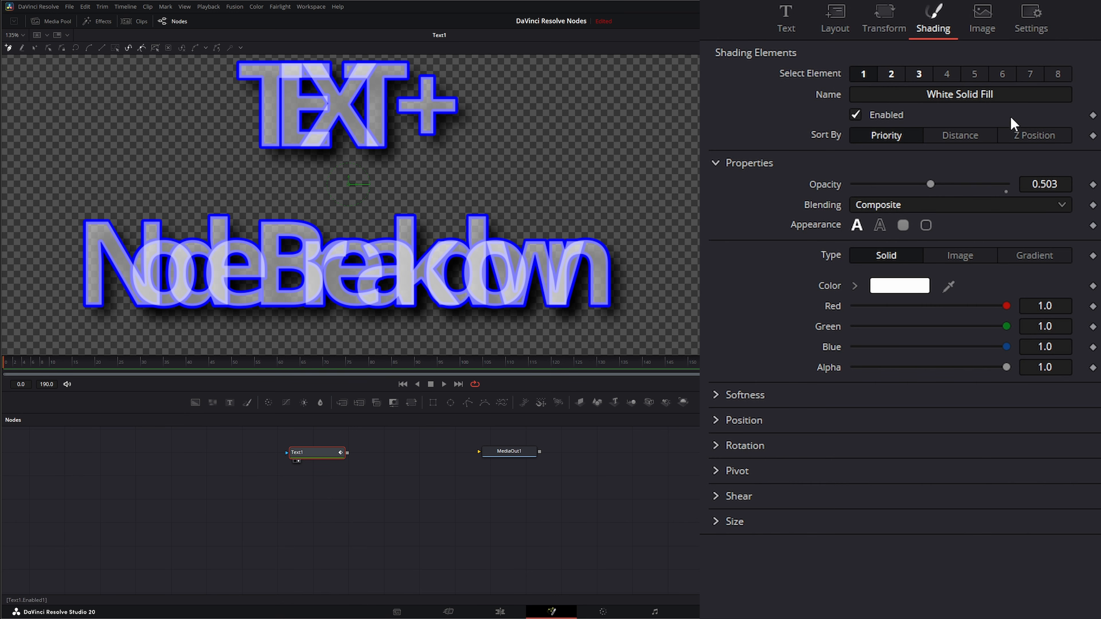
click(882, 208)
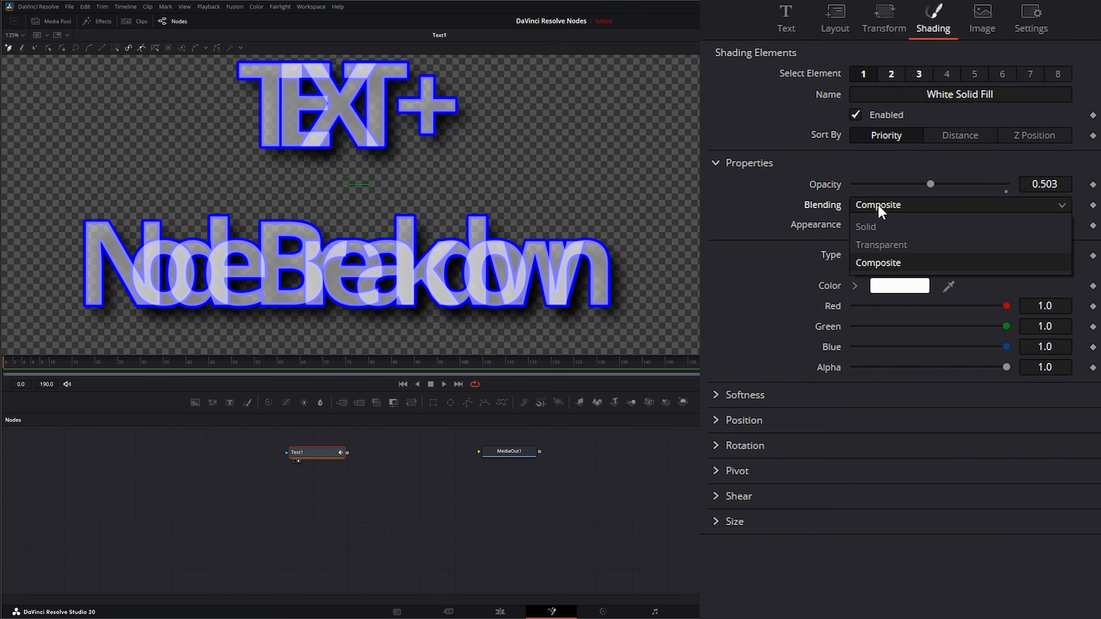
click(882, 227)
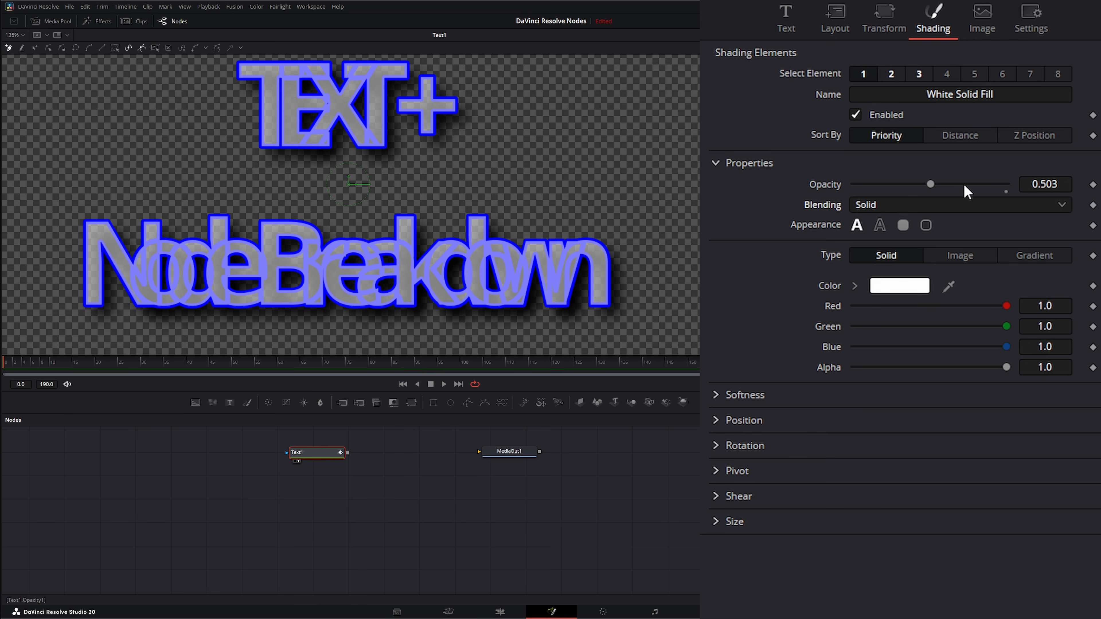
click(882, 212)
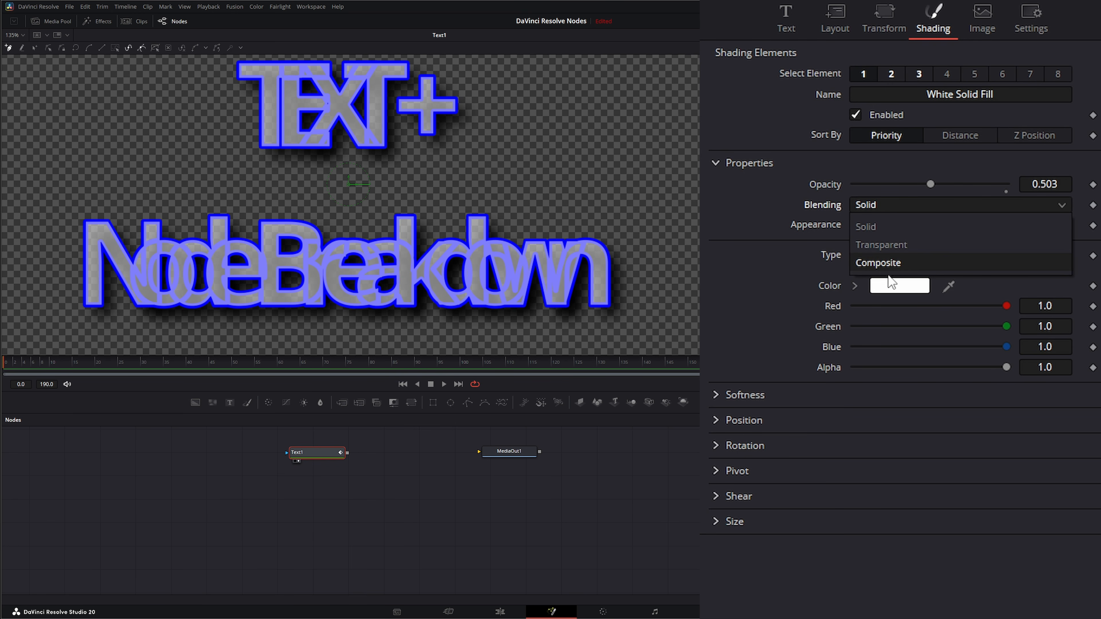
click(888, 249)
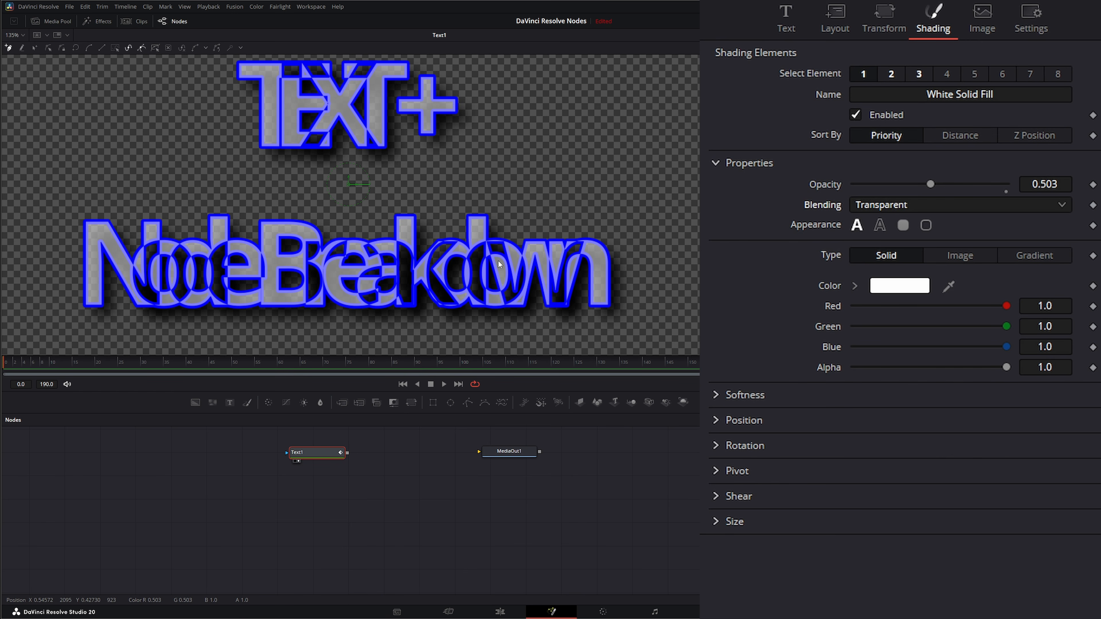
click(884, 208)
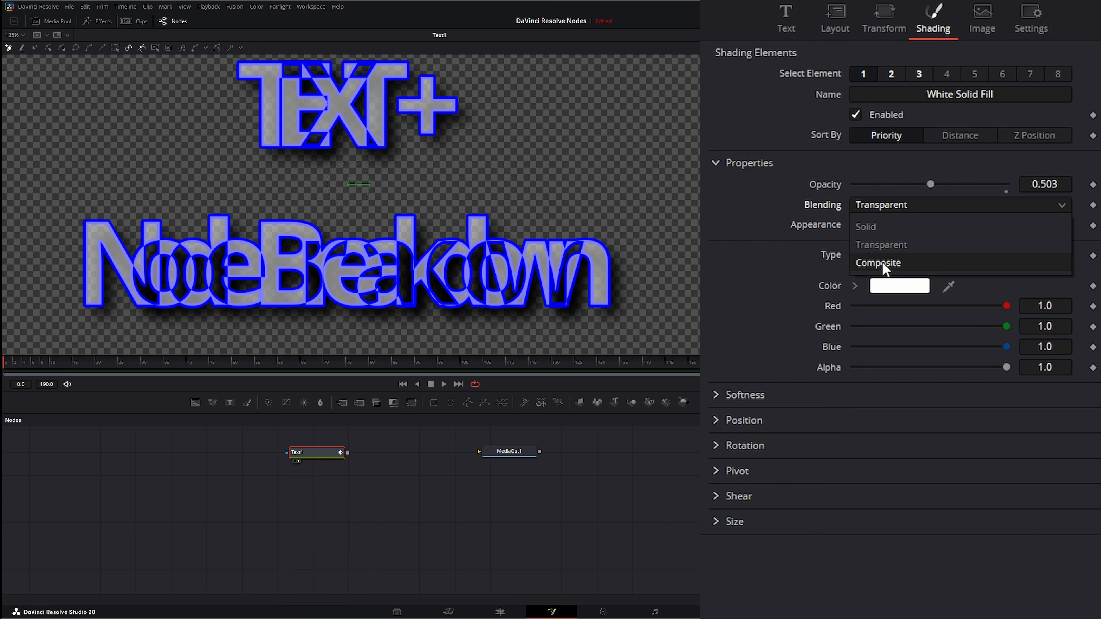
click(884, 263)
- Reset the text's character spacing to 1.0 in its Transform settings
click(884, 20)
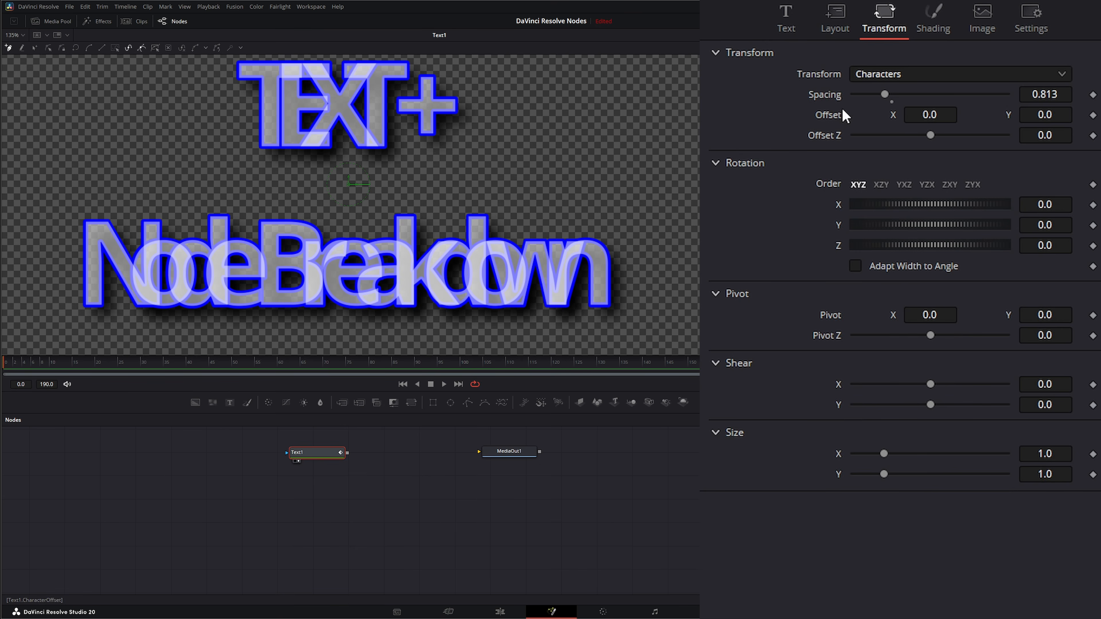
double_click(828, 95)
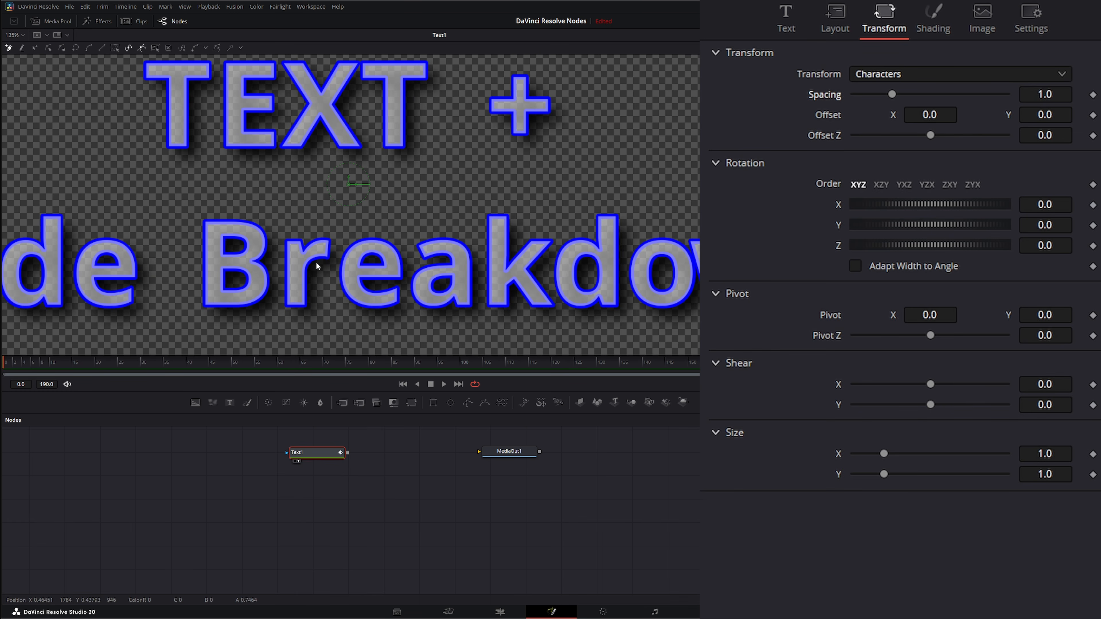
scroll(318, 267, down, 3)
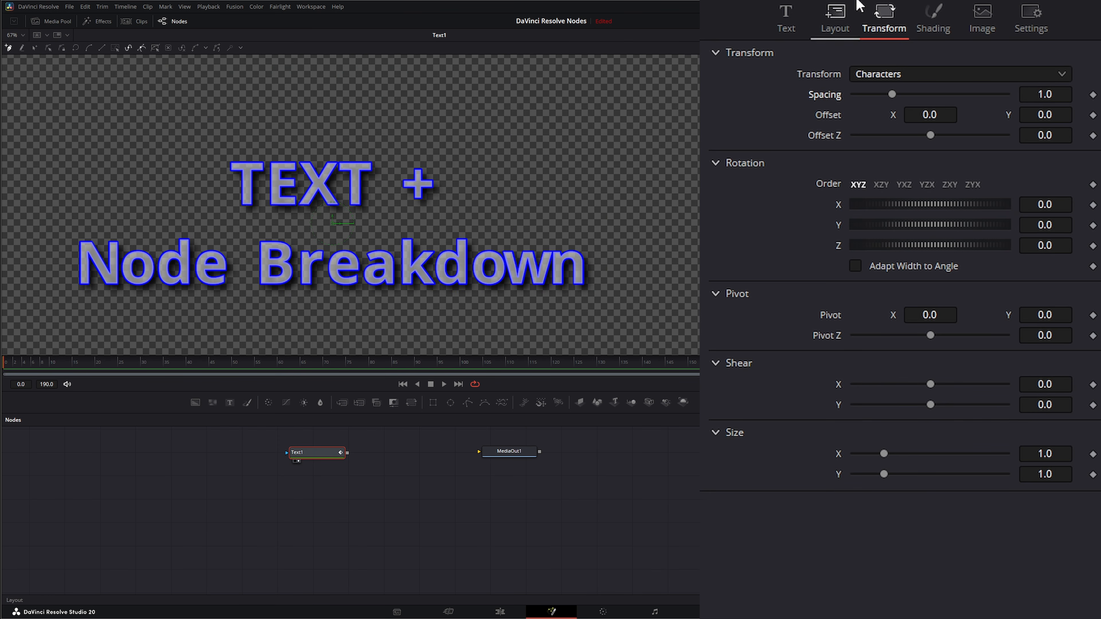
- Restore the White Solid Fill's opacity to 1.0 and give it the text outline appearance with a thickness of about 0.0214
click(934, 15)
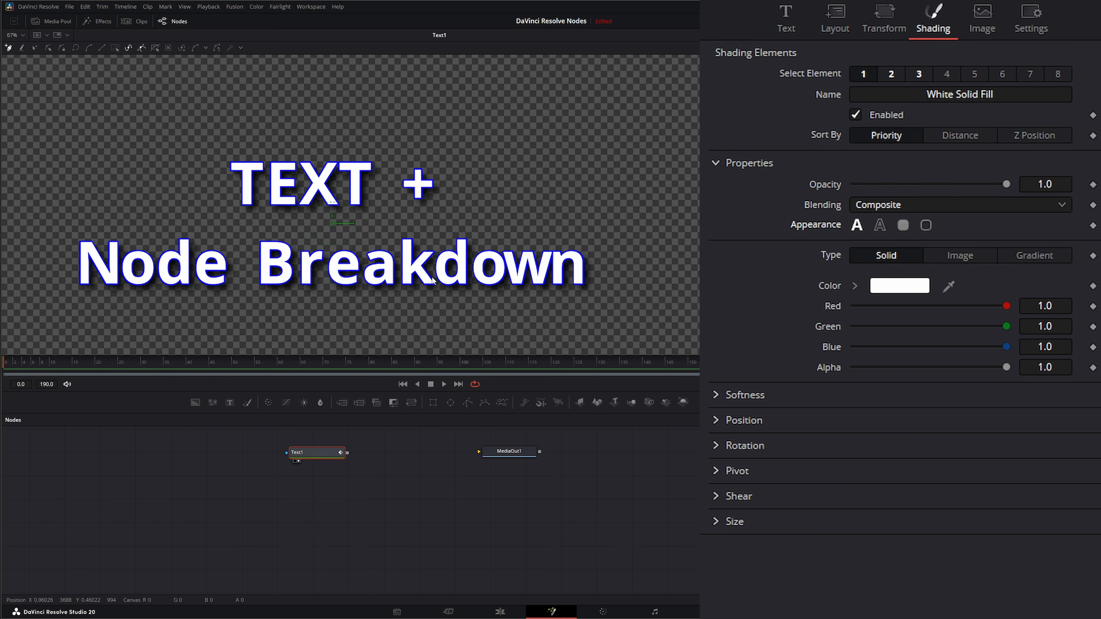
click(881, 226)
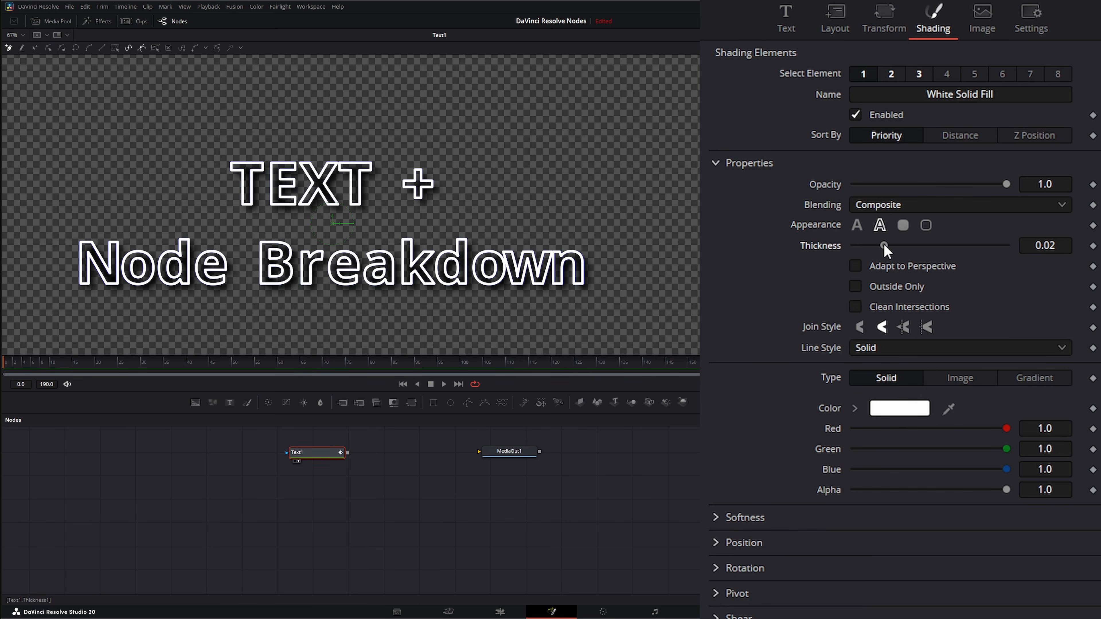
mouse_move(884, 245)
mouse_down()
mouse_move(914, 245)
mouse_move(873, 246)
mouse_move(887, 246)
mouse_up()
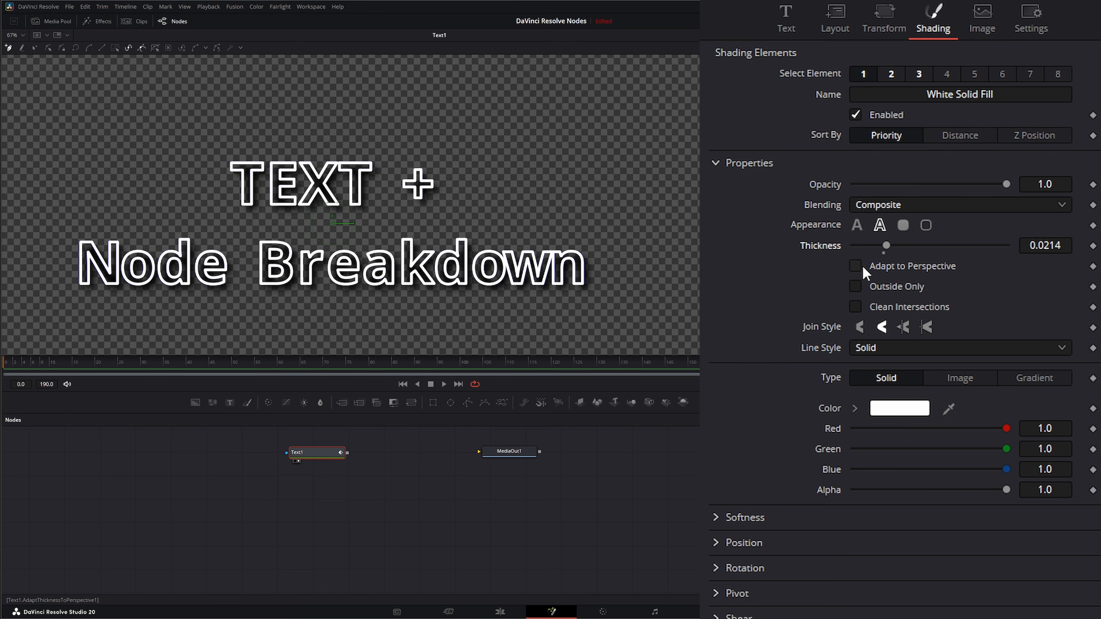
- Rotate the text layout about Y to 52.7 and raise its perspective to about 3.075
click(829, 35)
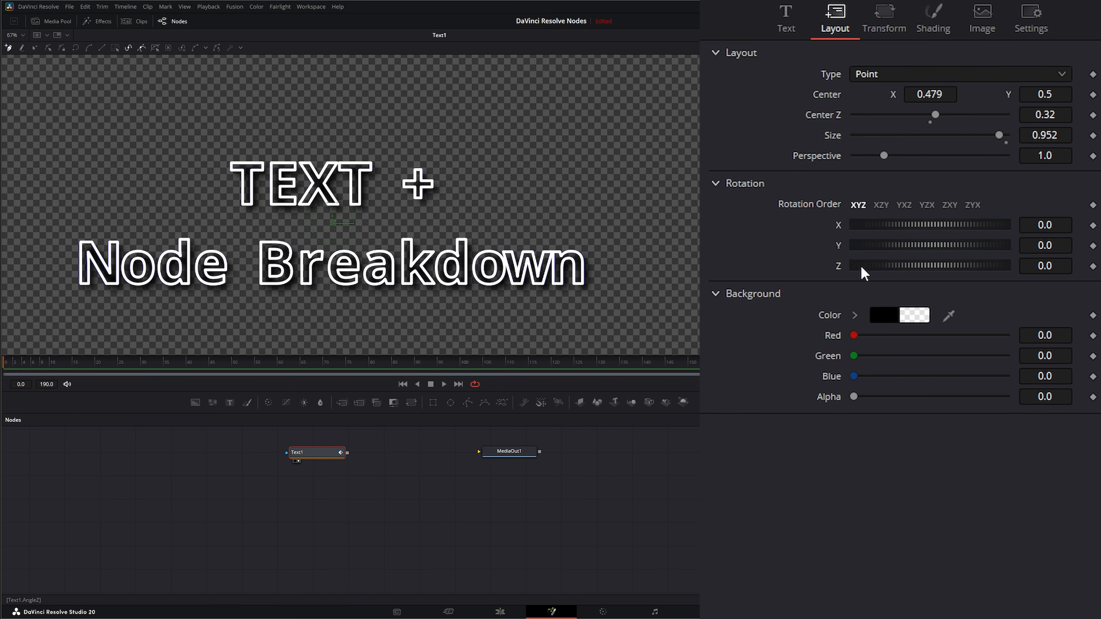
drag(896, 251, 911, 246)
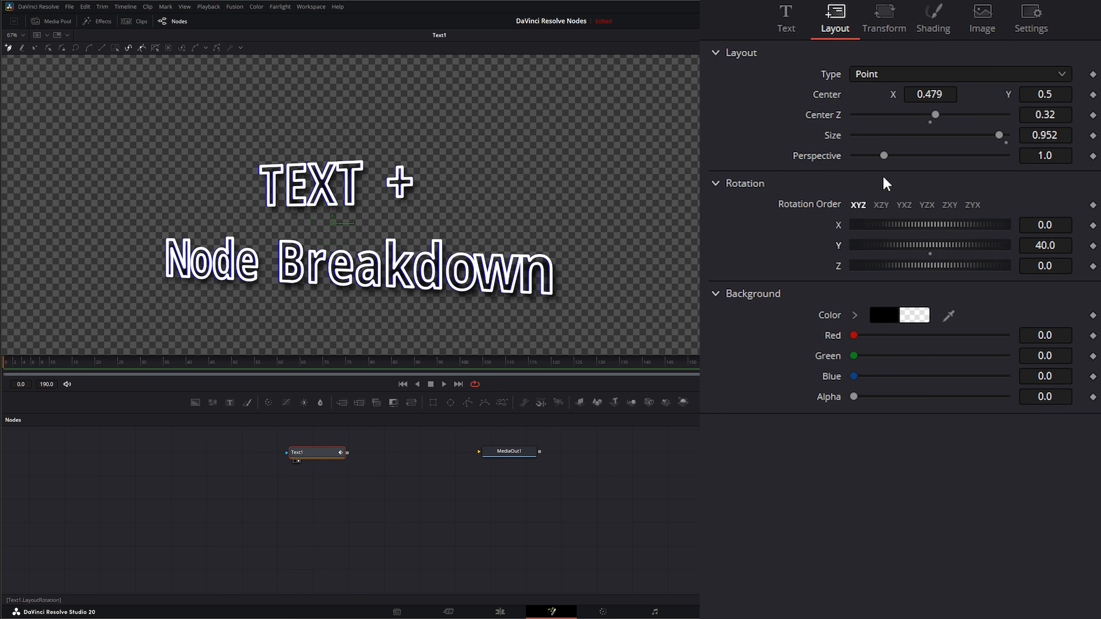
drag(889, 155, 948, 162)
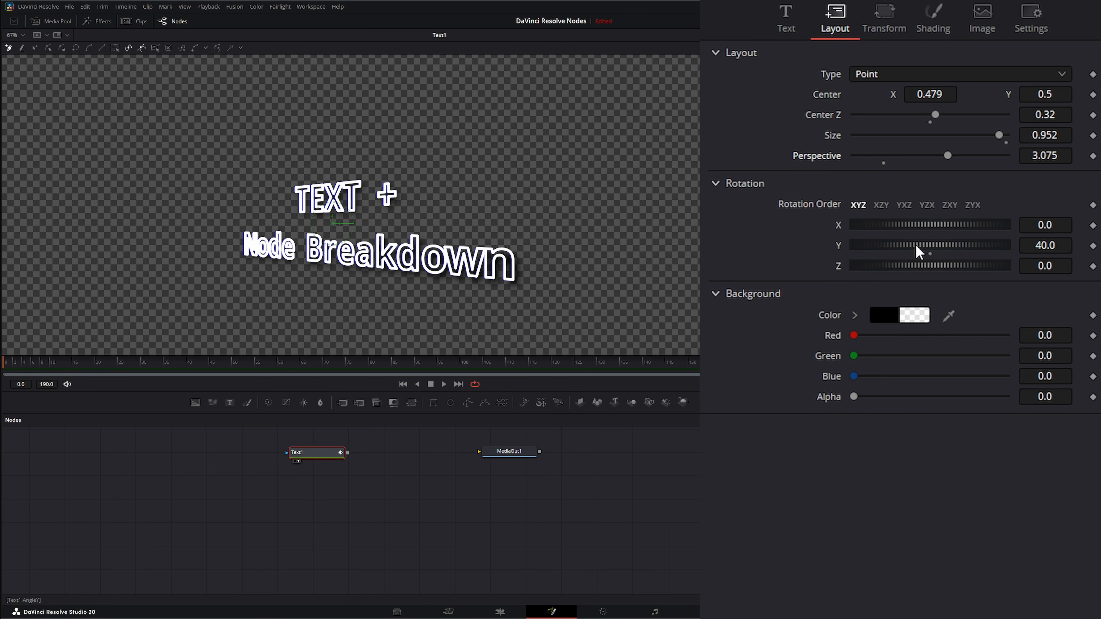
drag(917, 246, 918, 244)
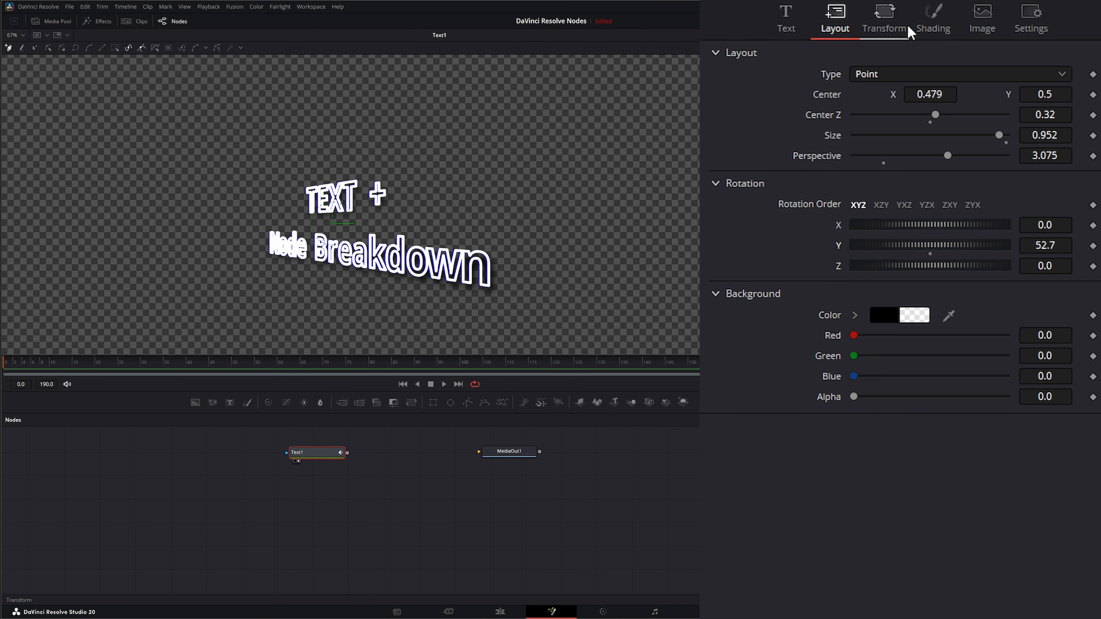
- Try Adapt to Perspective on the White Solid Fill's outline, and disable it again
click(932, 23)
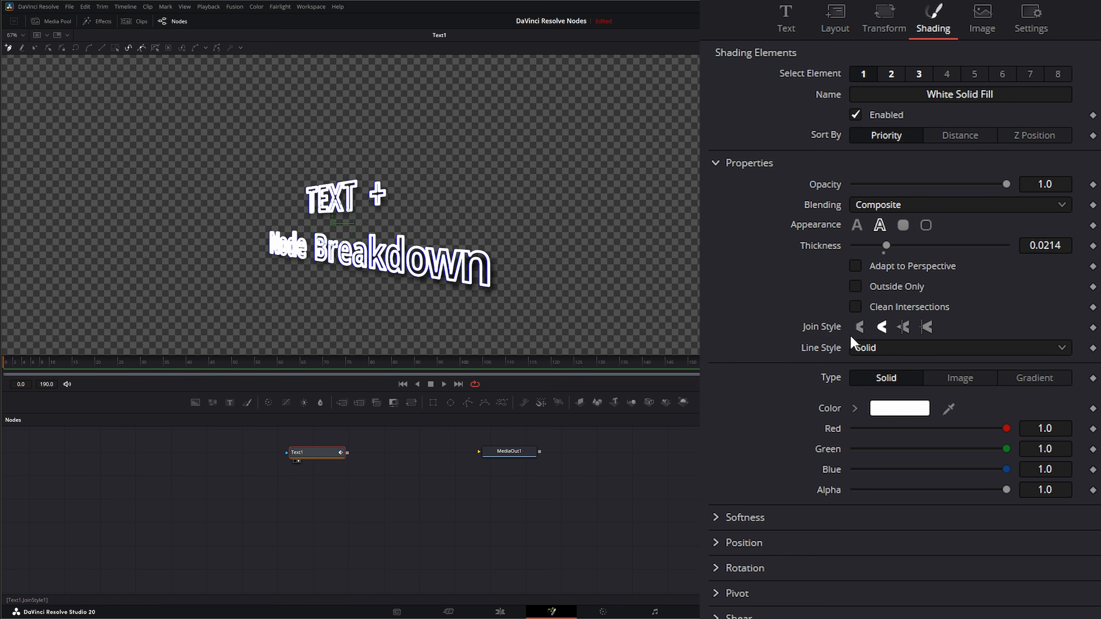
click(855, 266)
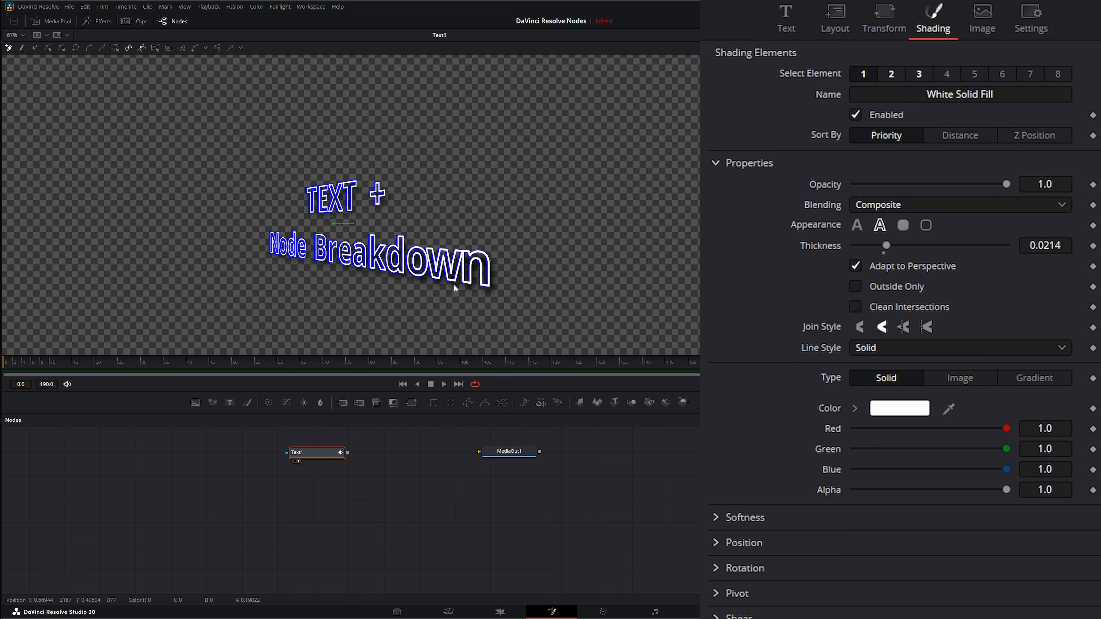
click(856, 266)
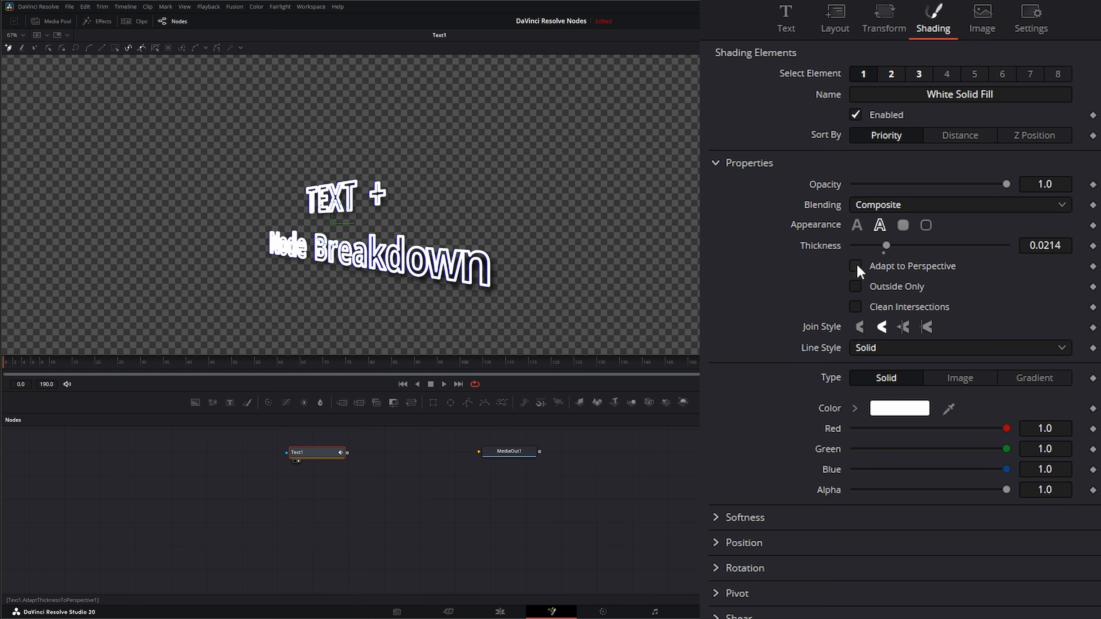
- Reset the layout's perspective to 1.0 and its Y rotation to 0
click(839, 11)
double_click(827, 156)
double_click(837, 250)
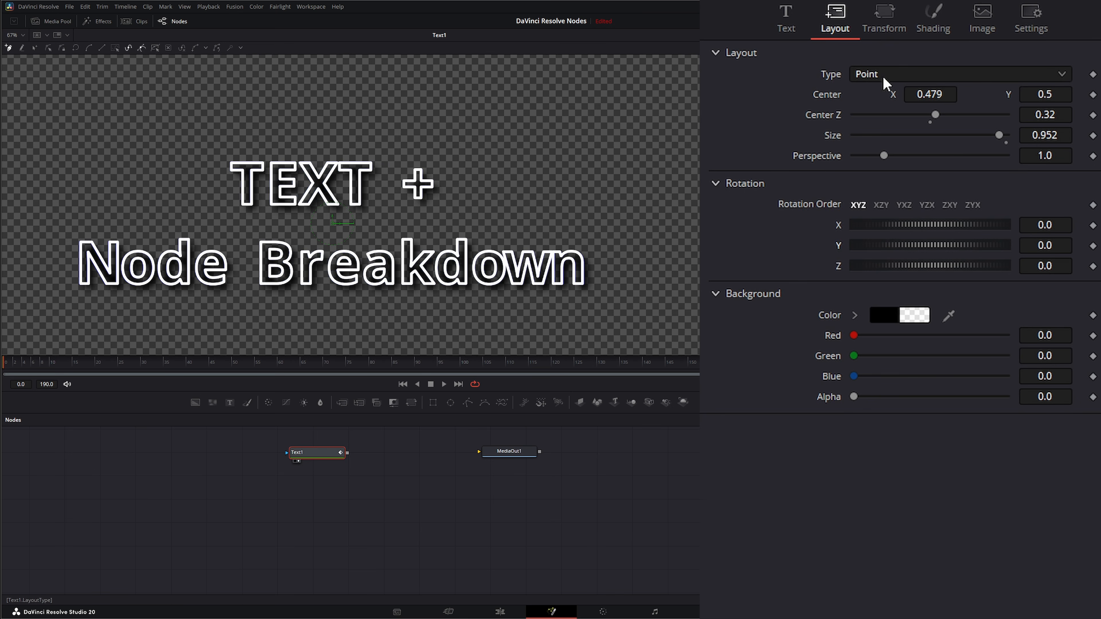
- Try Outside Only and Clean Intersections on the White Solid Fill's outline, and leave both disabled
click(932, 22)
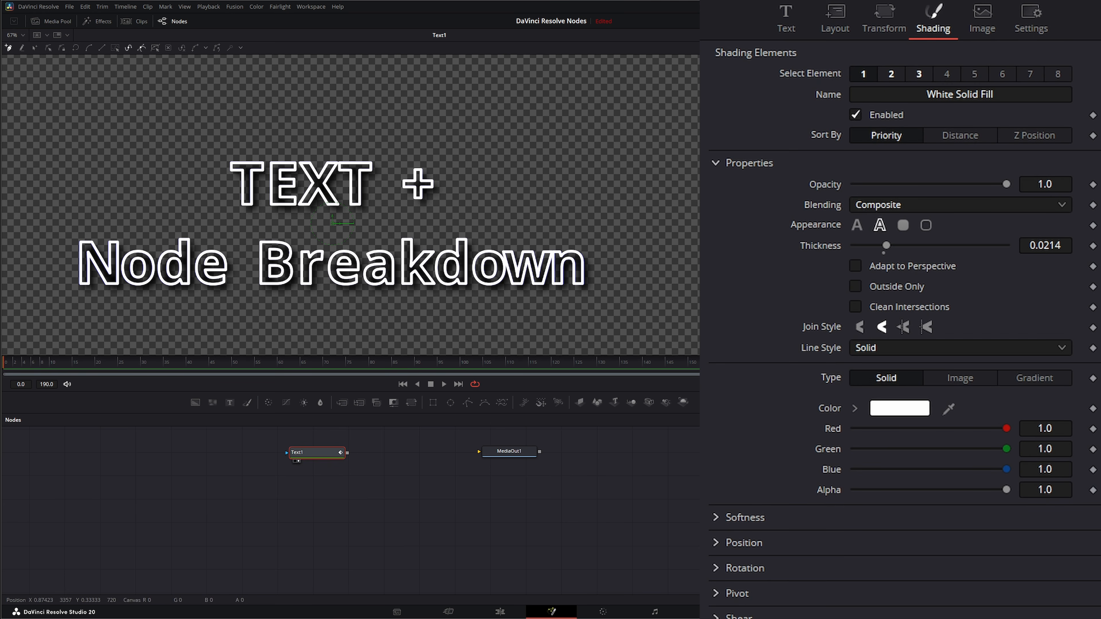
click(859, 283)
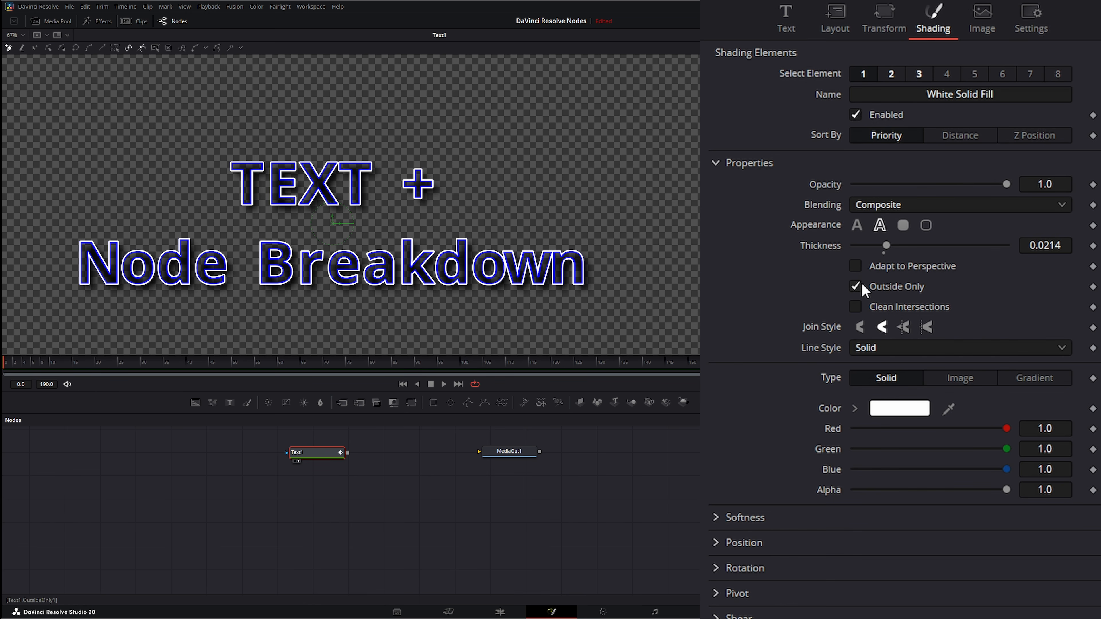
click(857, 308)
click(855, 305)
click(858, 309)
click(855, 286)
click(857, 307)
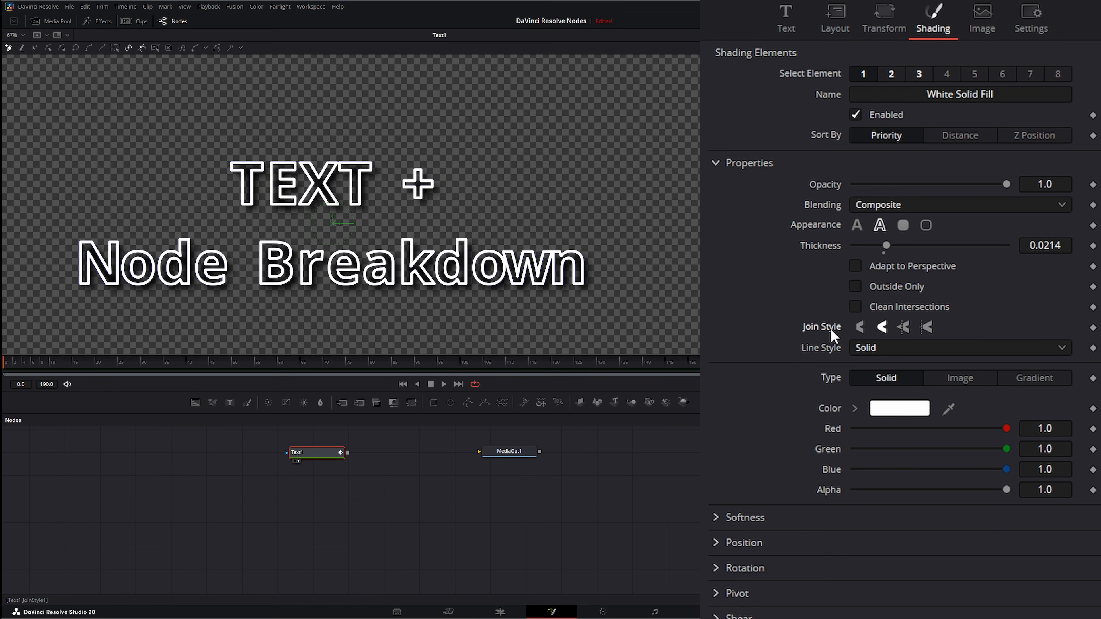
- Try the beveled join style on the outline's corners, and undo it
scroll(354, 272, up, 6)
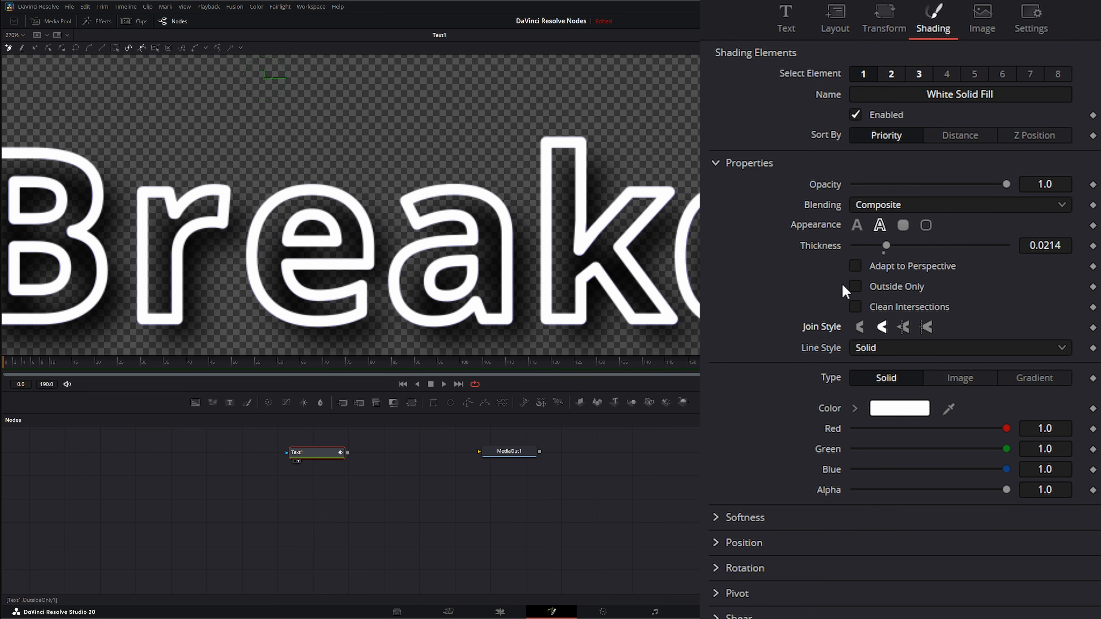
click(858, 327)
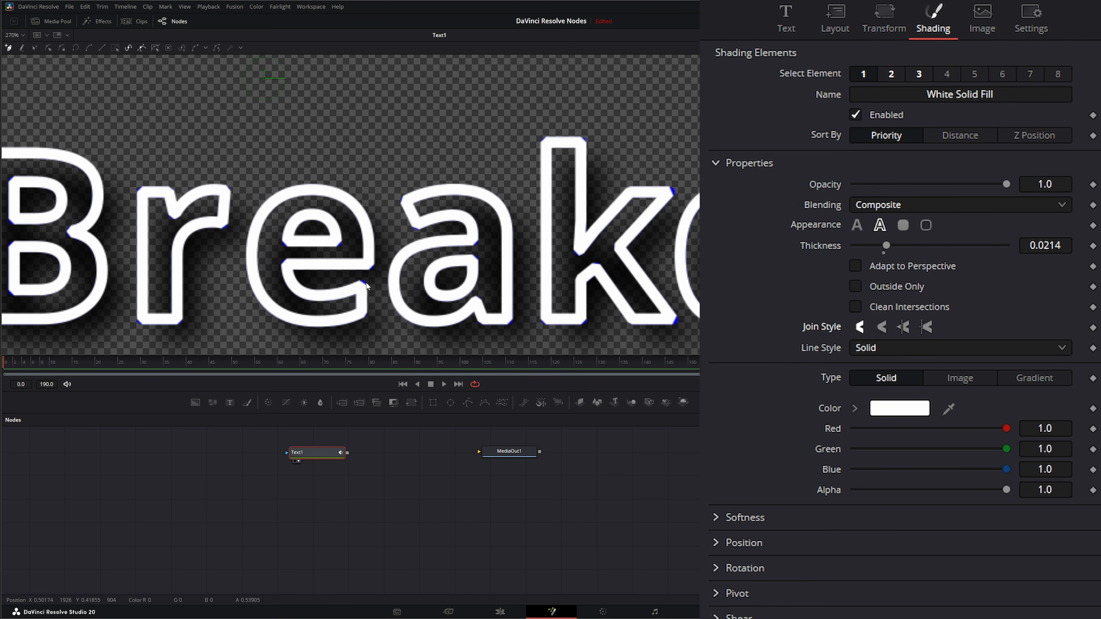
key(ctrl+z)
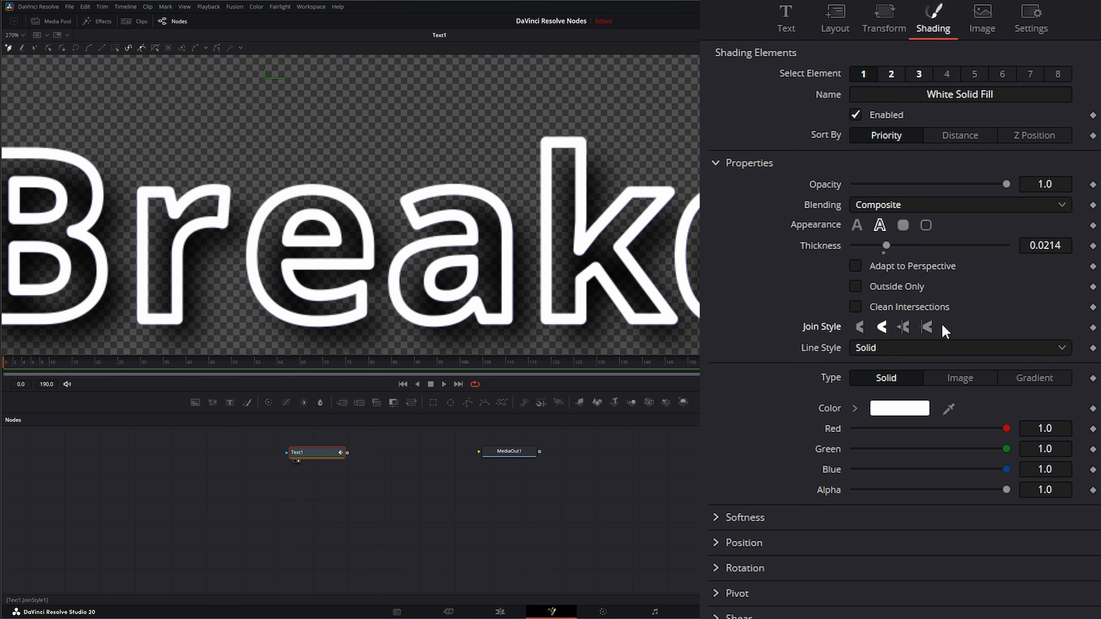
- Try the two miter join styles, lowering the Miter Limit to 9.35 and below, and restore the rounded join style
click(908, 326)
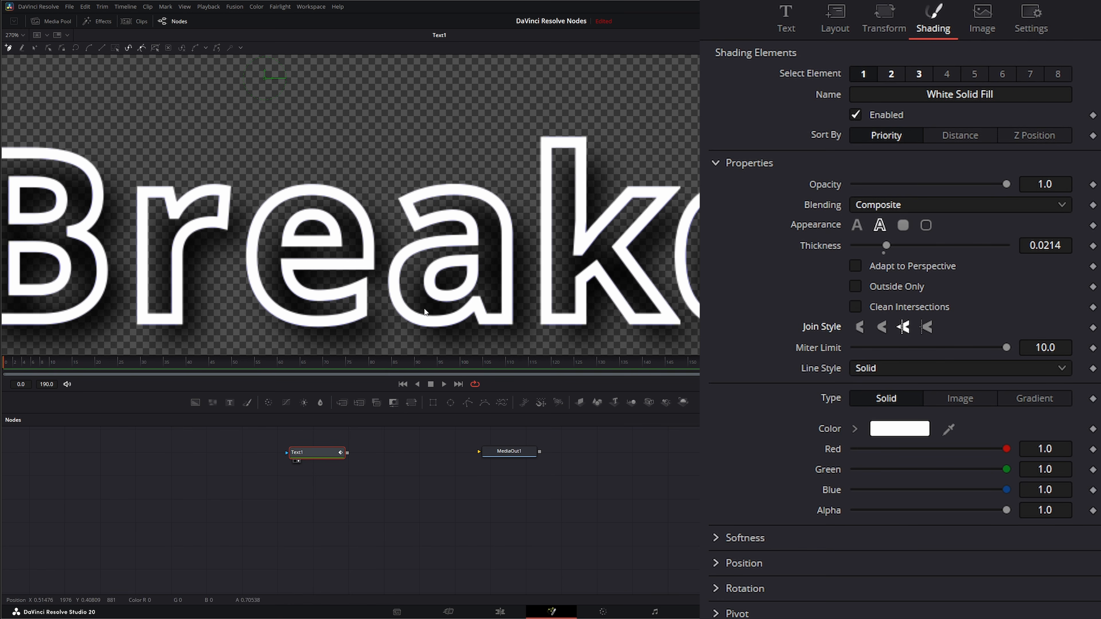
mouse_move(1006, 347)
mouse_down()
mouse_move(861, 347)
mouse_move(999, 339)
mouse_up()
click(928, 326)
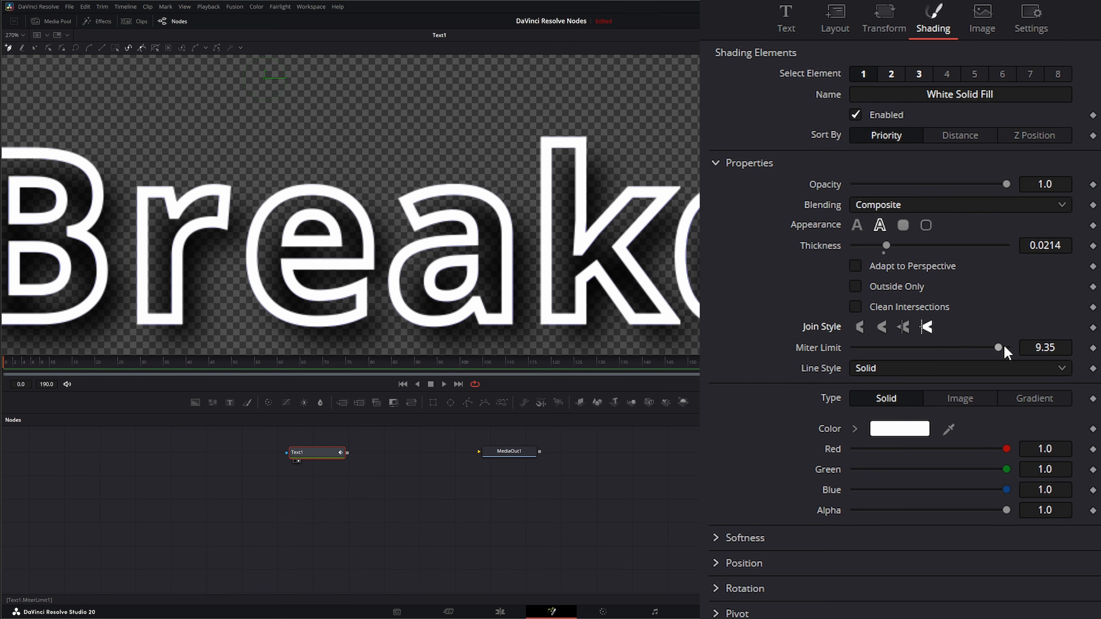
drag(1004, 347, 973, 349)
click(882, 327)
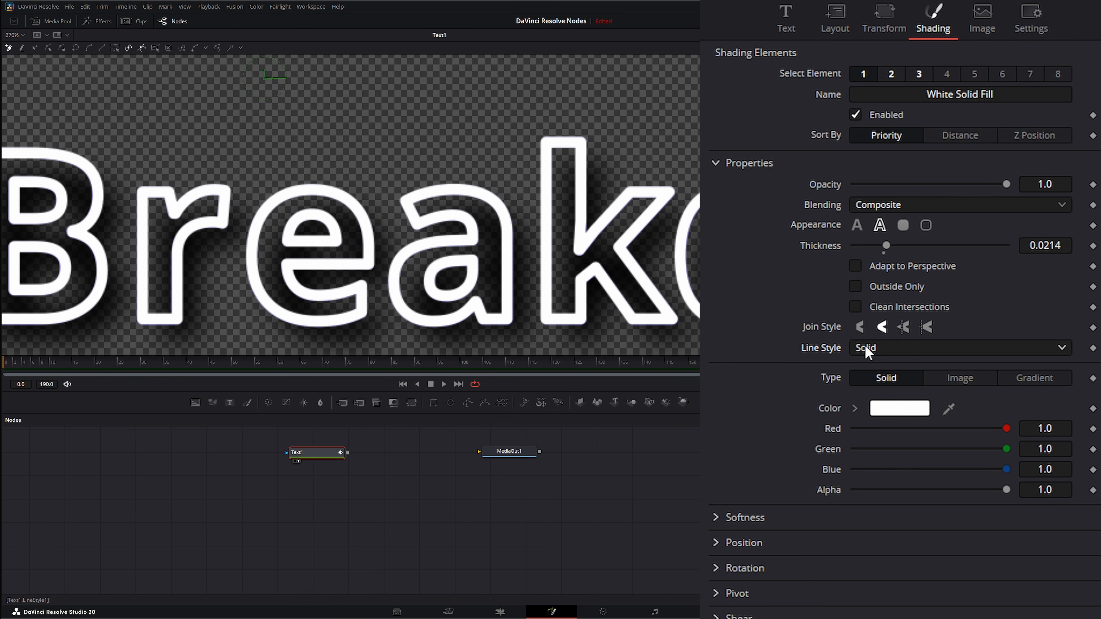
- Set the outline's line style to Dash and reduce its thickness to about 0.0102
click(905, 347)
click(874, 388)
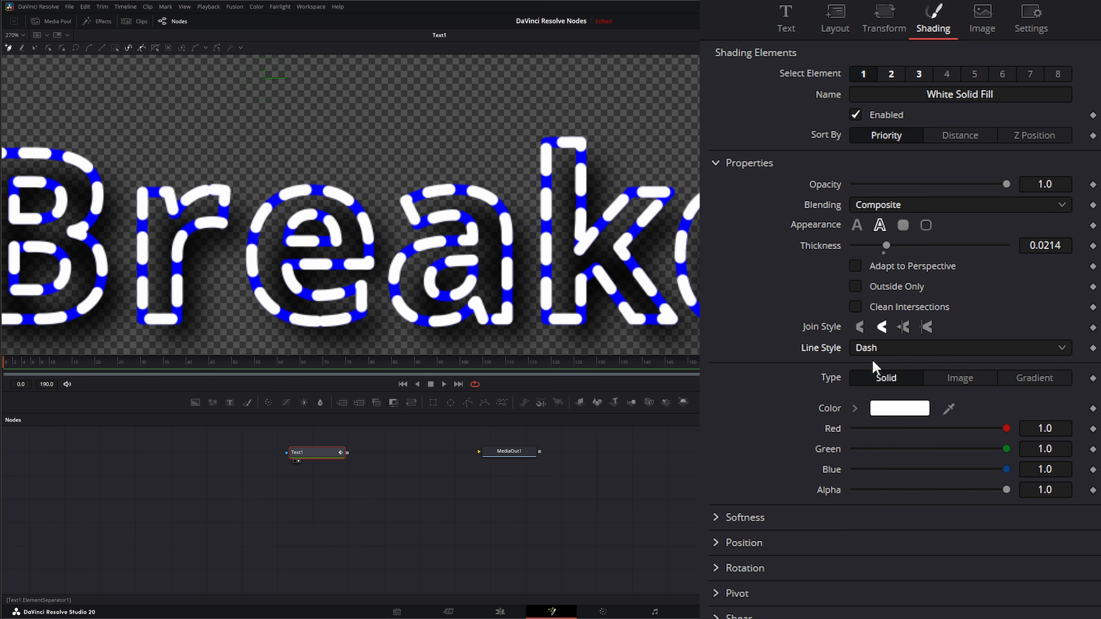
mouse_move(887, 244)
mouse_down()
mouse_move(860, 244)
mouse_move(907, 245)
mouse_move(870, 246)
mouse_up()
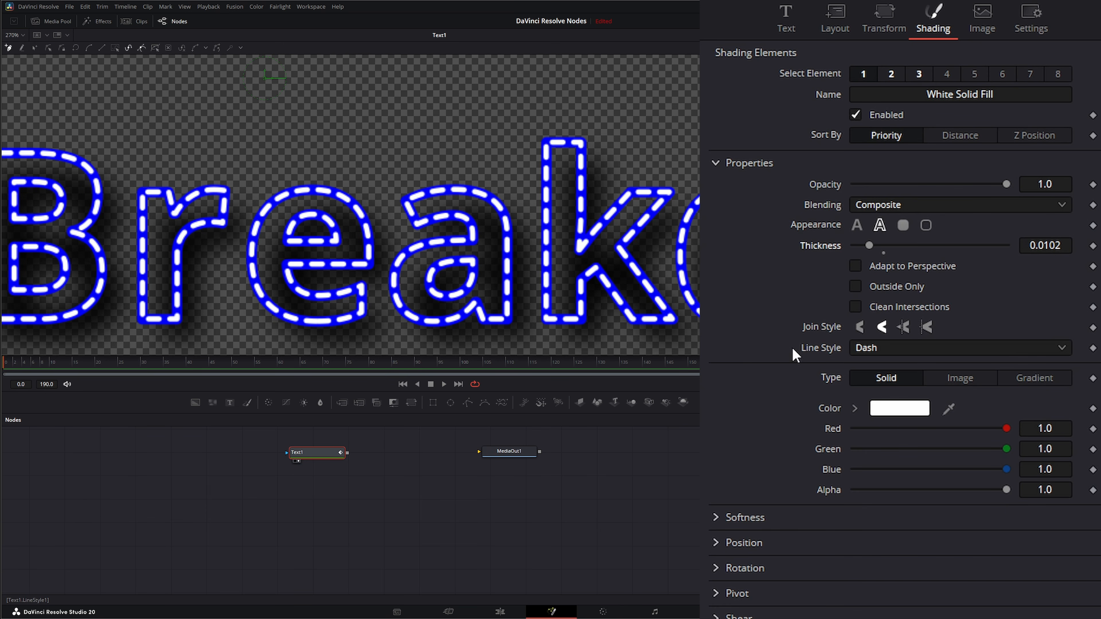
- Try the Dot and Dash Dot line styles, and set the outline's line style to Dash Dot Dot
click(869, 352)
click(876, 409)
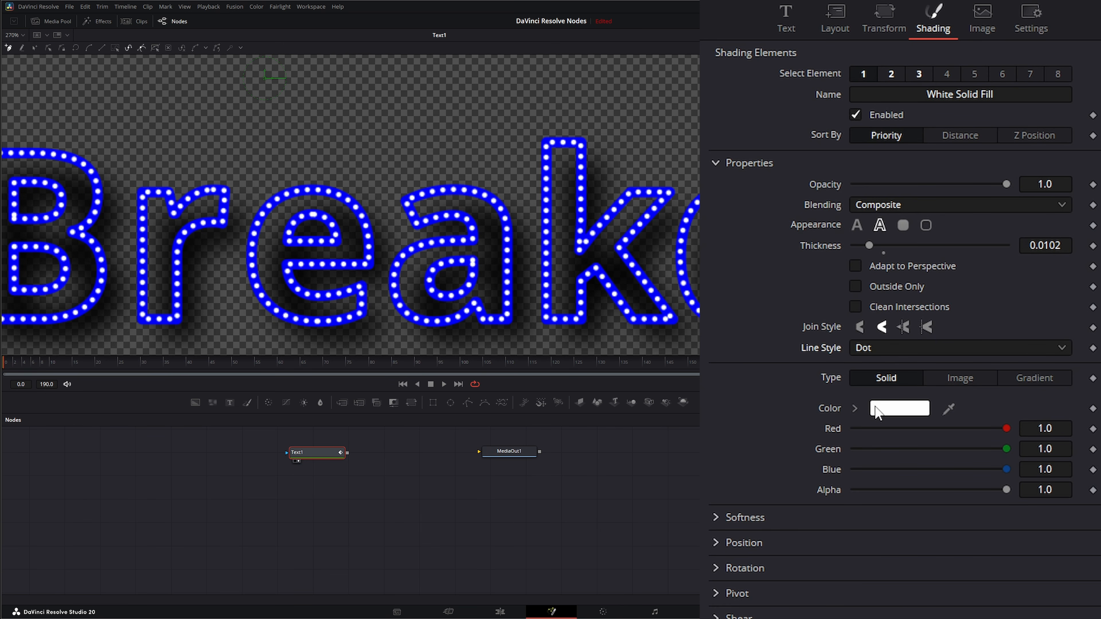
click(881, 347)
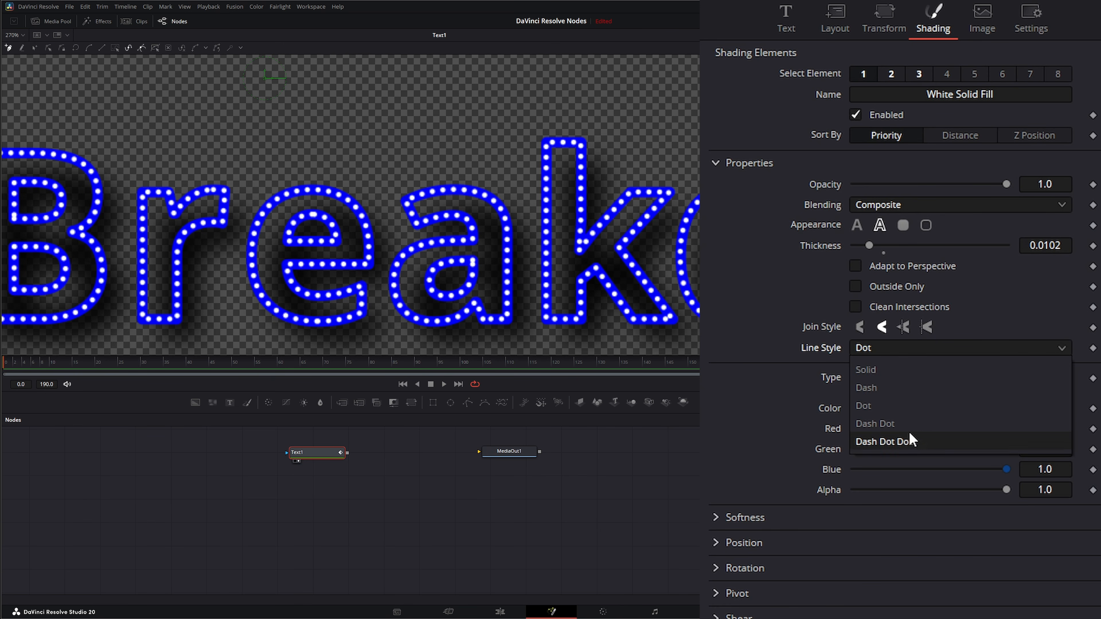
click(898, 426)
click(885, 348)
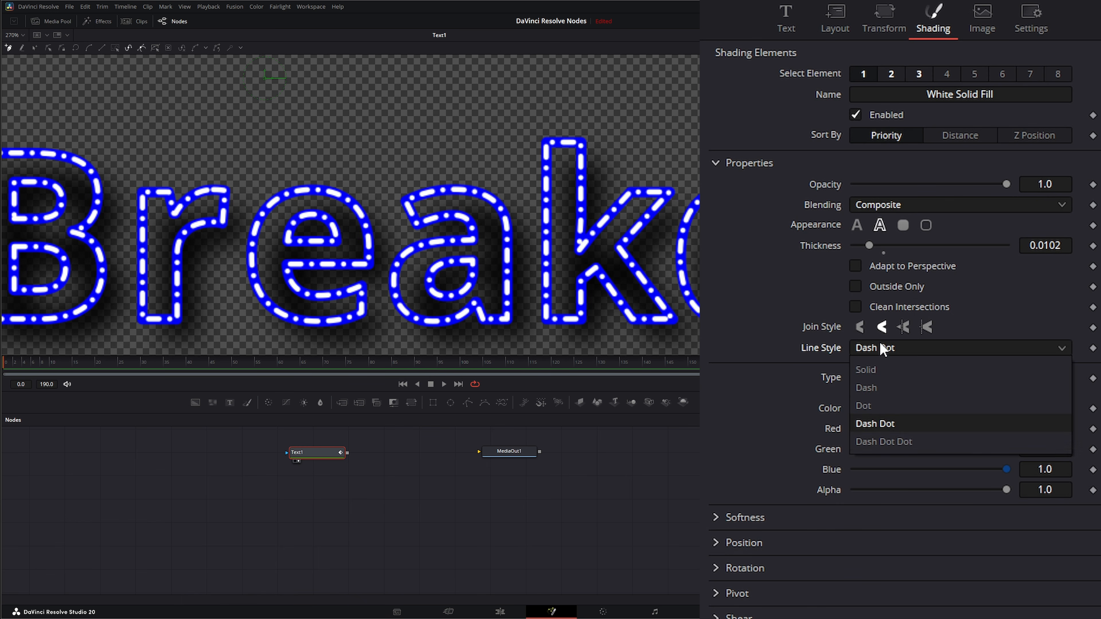
click(914, 447)
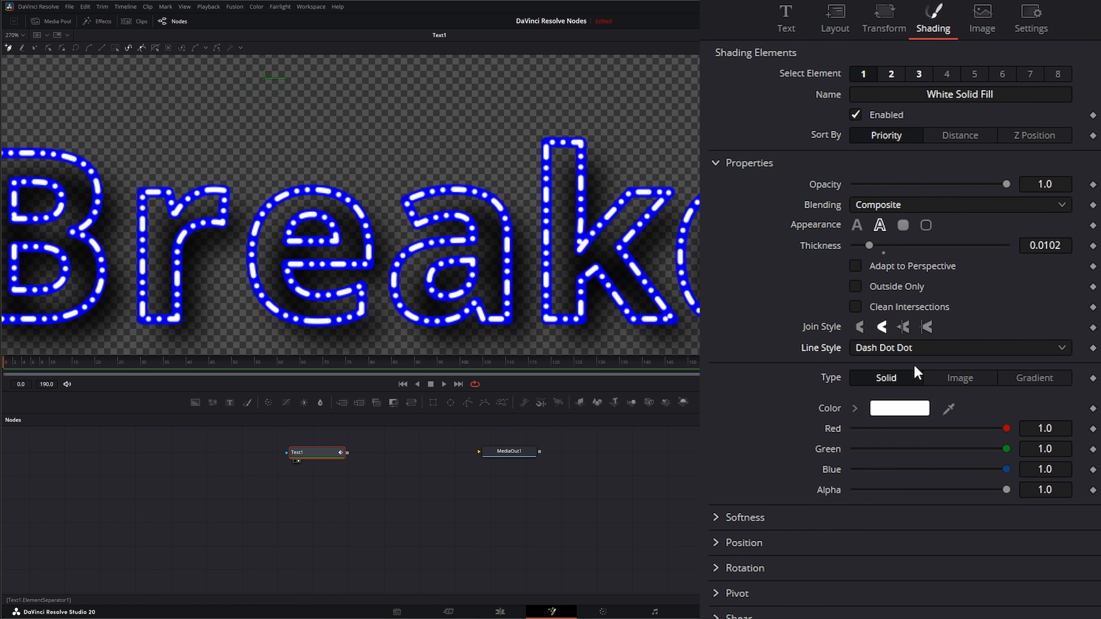
- Set the White Solid Fill element's appearance to filled text instead of an outline
click(854, 225)
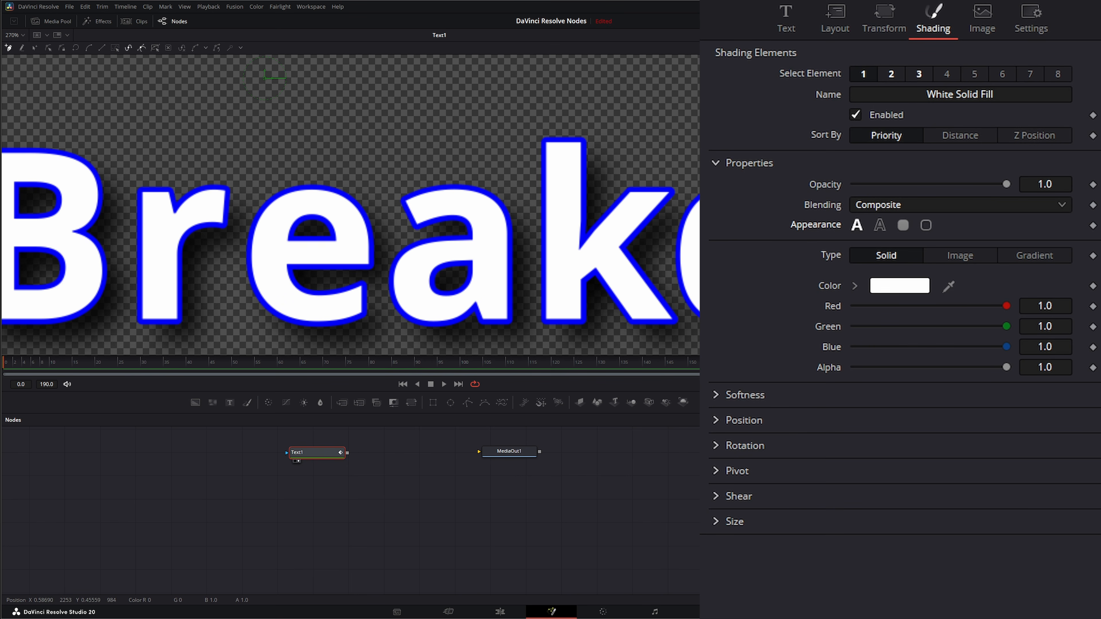
- Try a light green color for the text fill, and cancel the color change
click(900, 286)
click(607, 284)
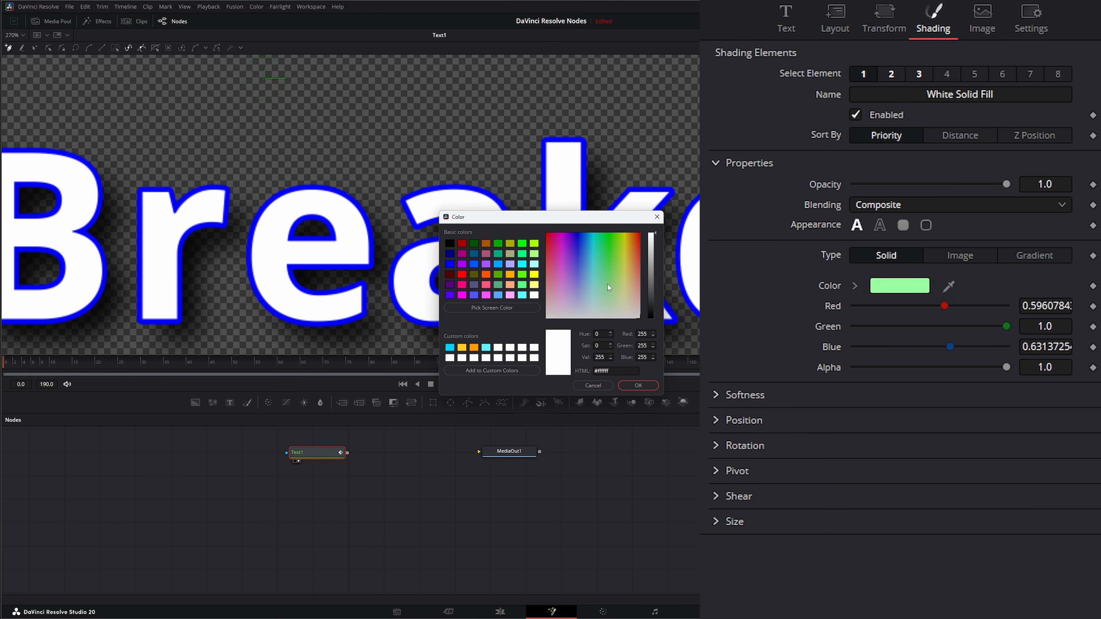
click(589, 264)
drag(592, 266, 609, 282)
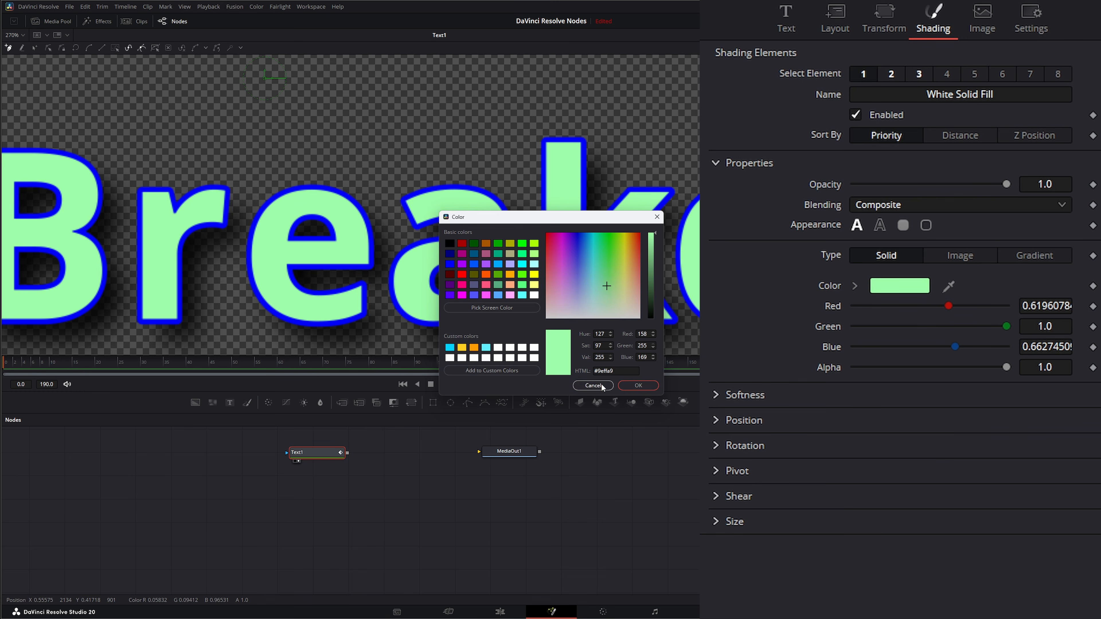
click(593, 385)
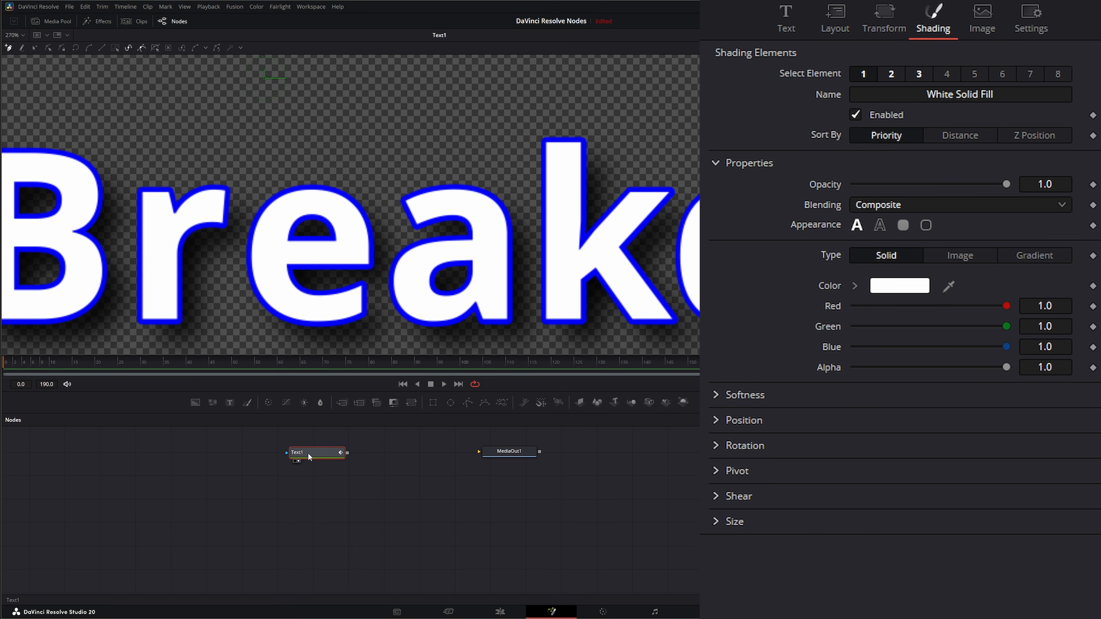
- Set the text fill's type to Image and connect a MediaIn1 clip node to the Text1 node's input
drag(309, 456, 233, 463)
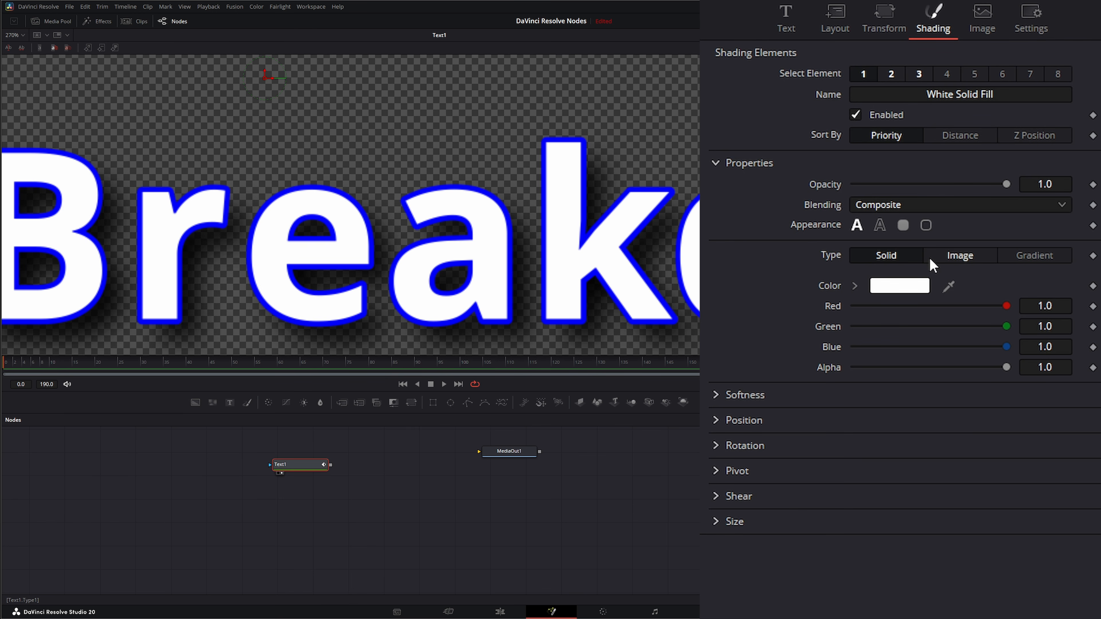
click(962, 259)
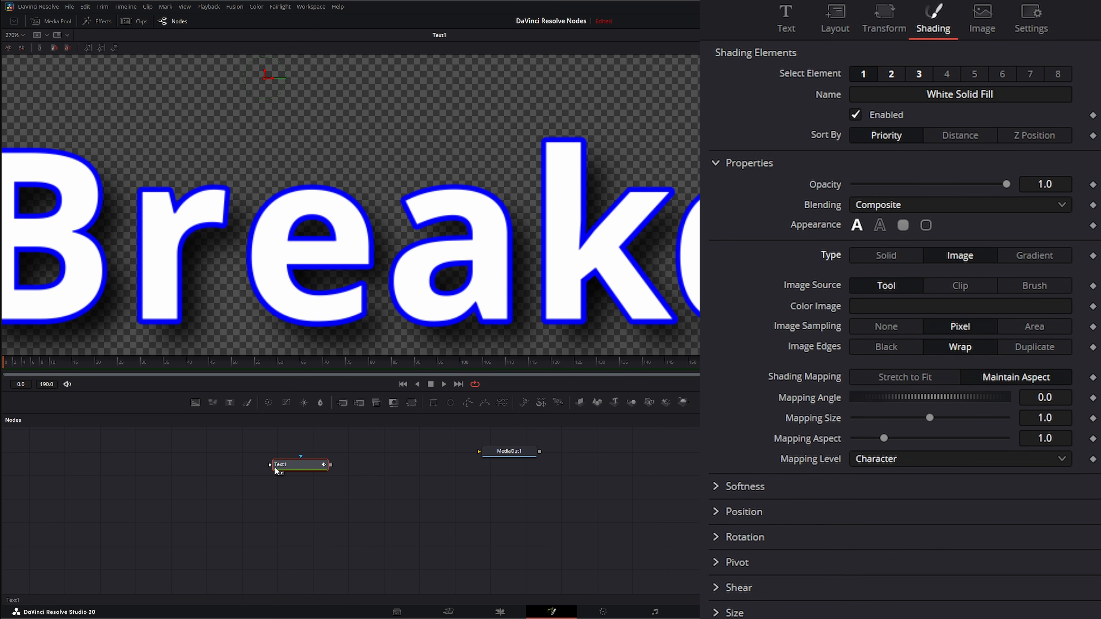
drag(270, 465, 222, 465)
scroll(417, 298, down, 2)
drag(611, 481, 270, 465)
drag(156, 494, 196, 472)
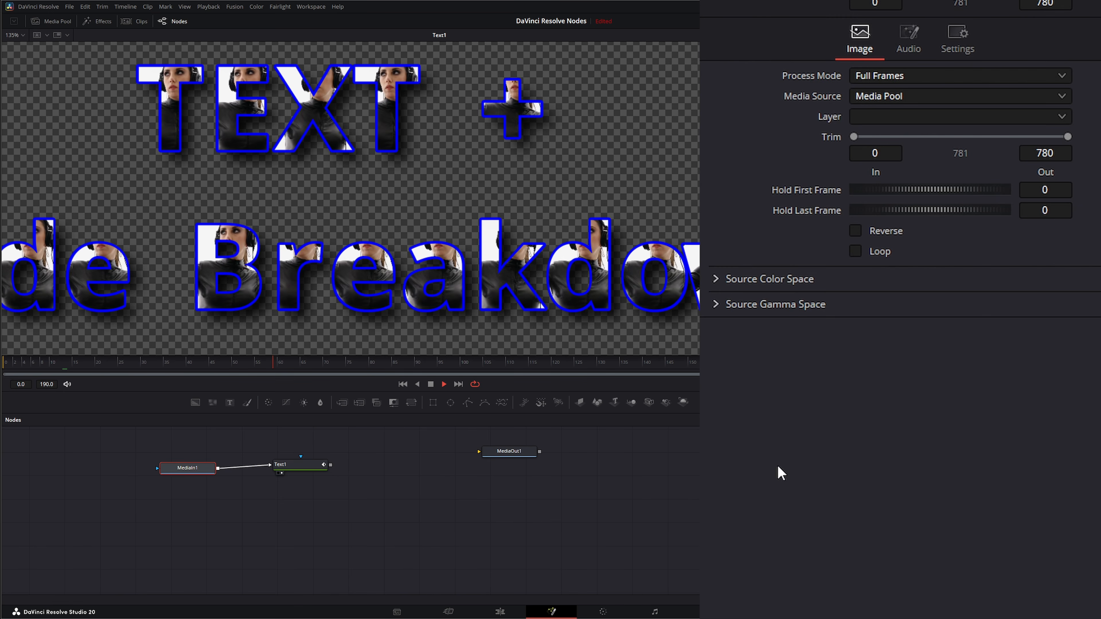
- Select the Text1 node and try the Area and None image sampling options, restoring Pixel
click(300, 464)
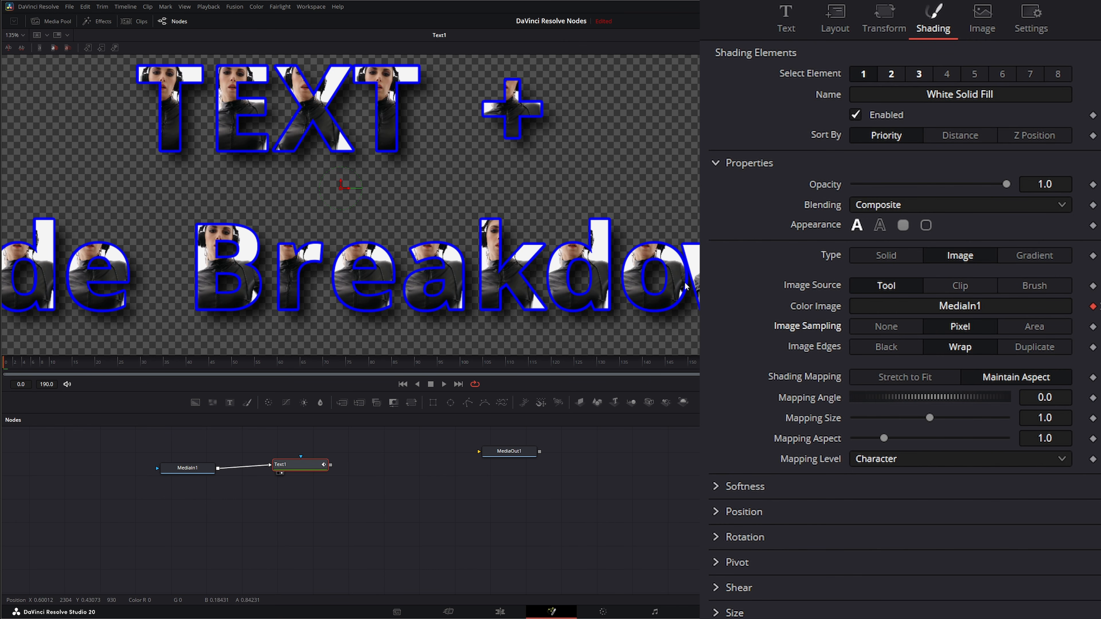
click(1036, 331)
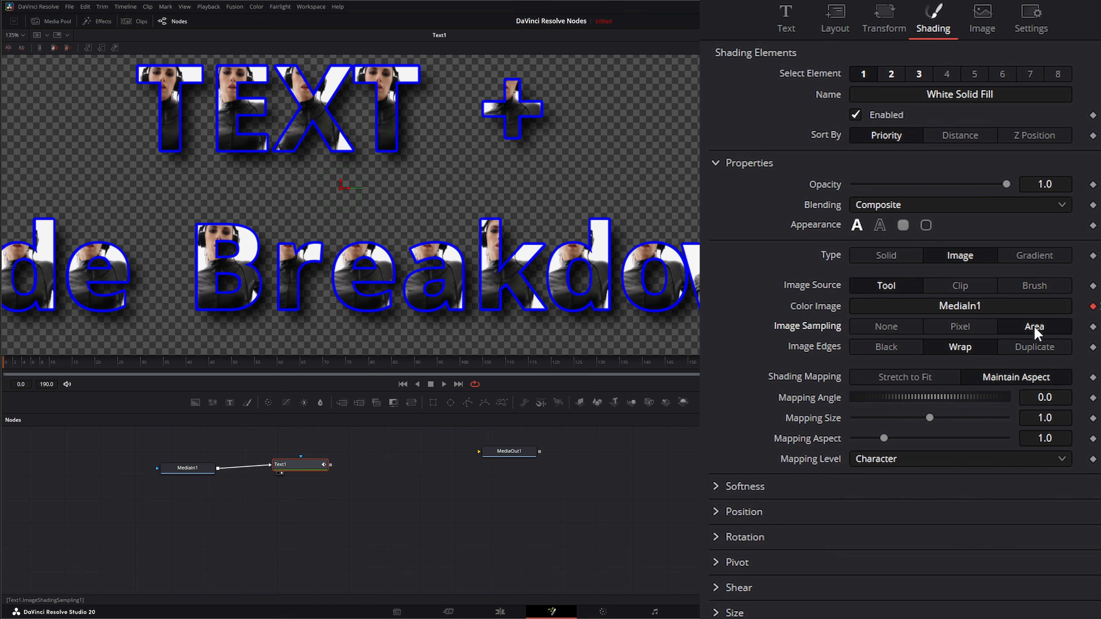
click(937, 330)
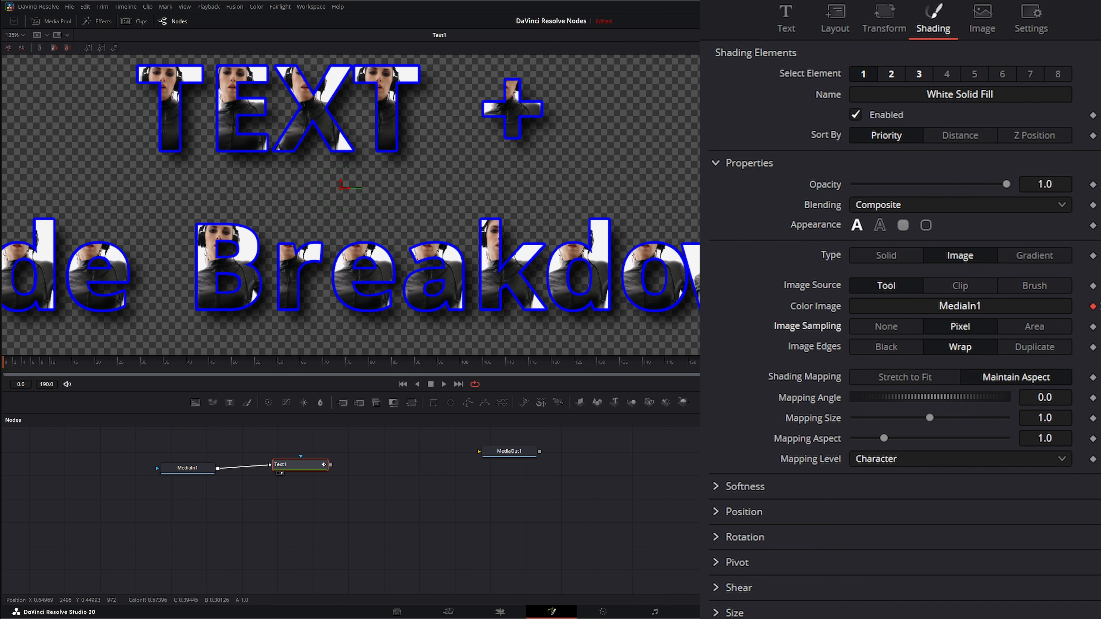
click(1036, 332)
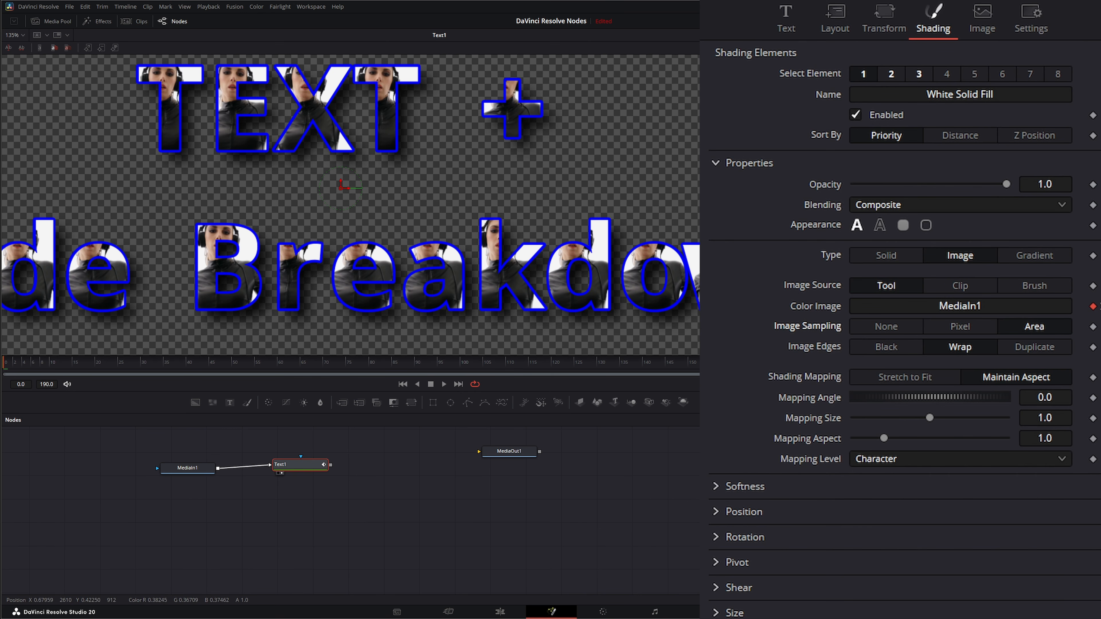
click(963, 330)
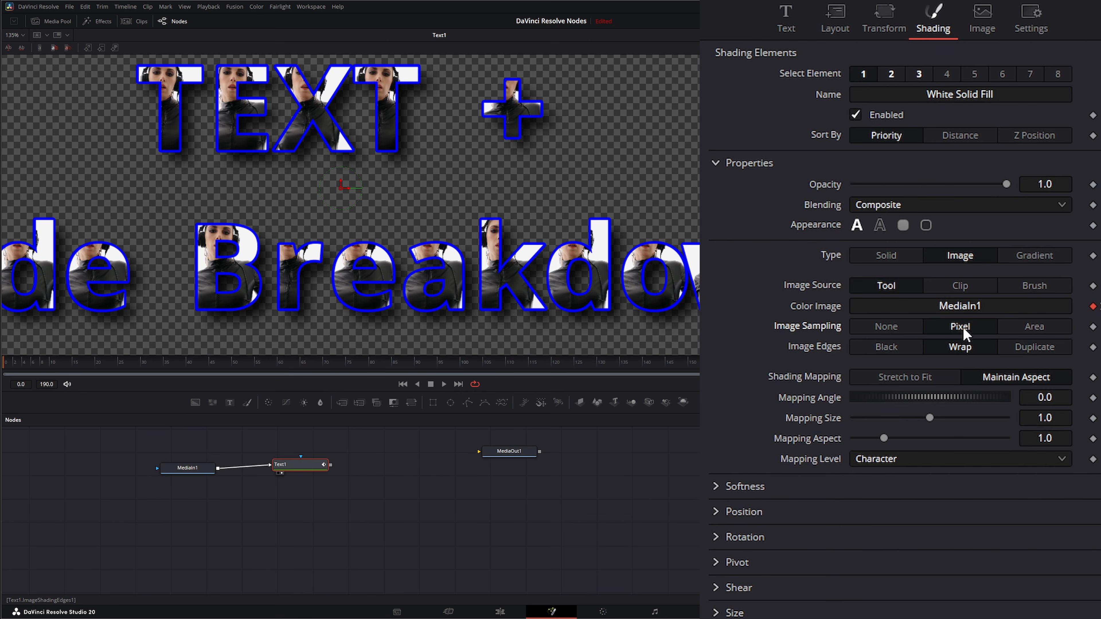
click(883, 334)
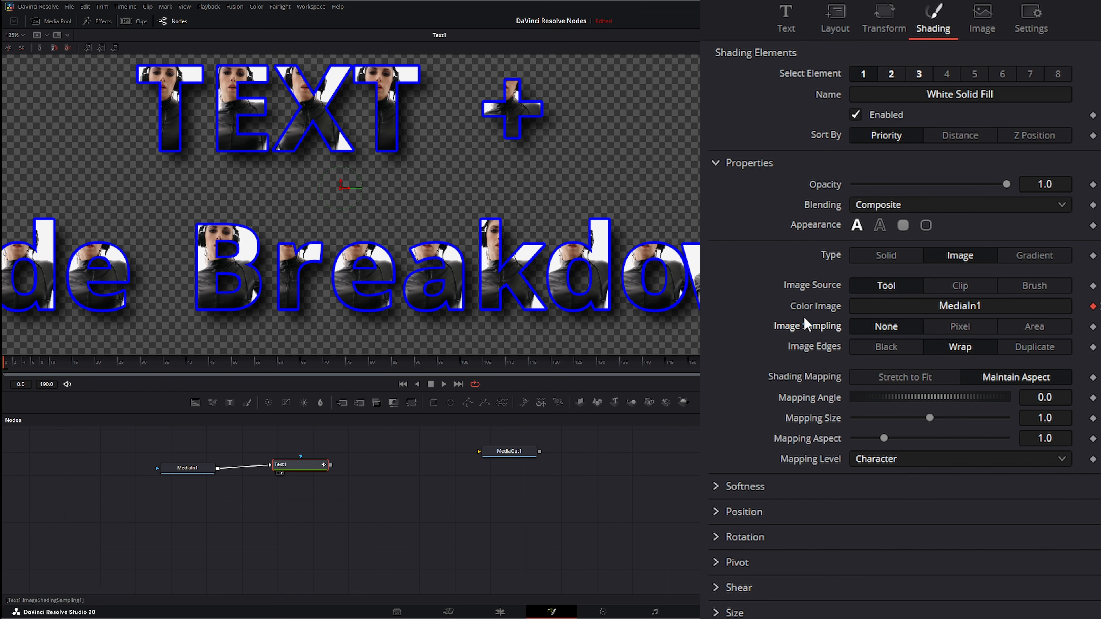
click(976, 333)
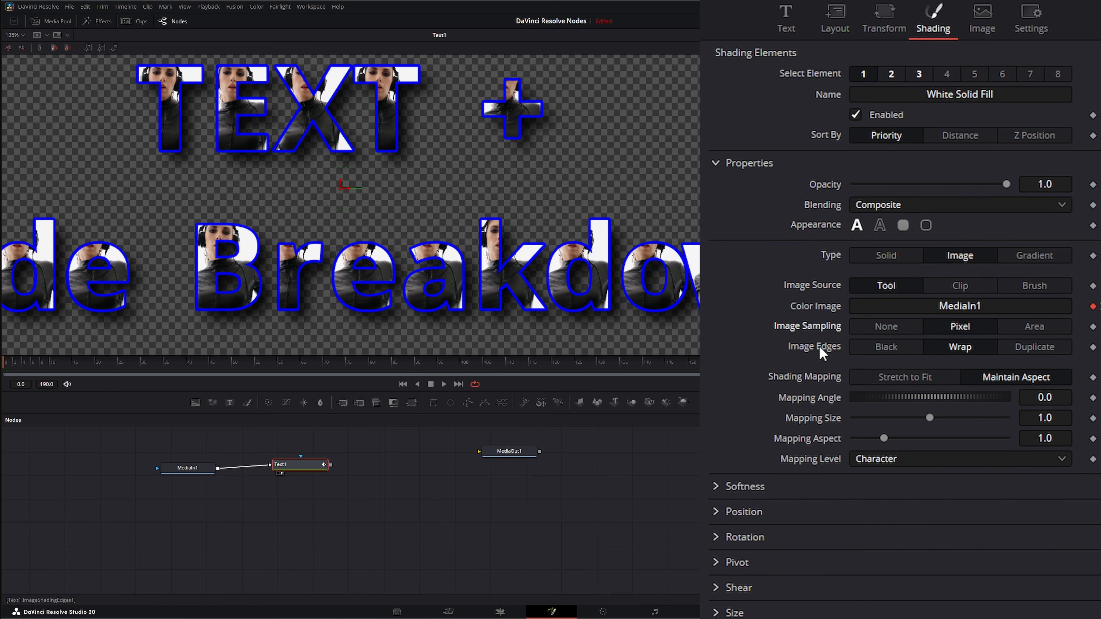
- Try the Black and Duplicate image edges and the Stretch to Fit shading mapping, restoring Wrap and Maintain Aspect
click(882, 349)
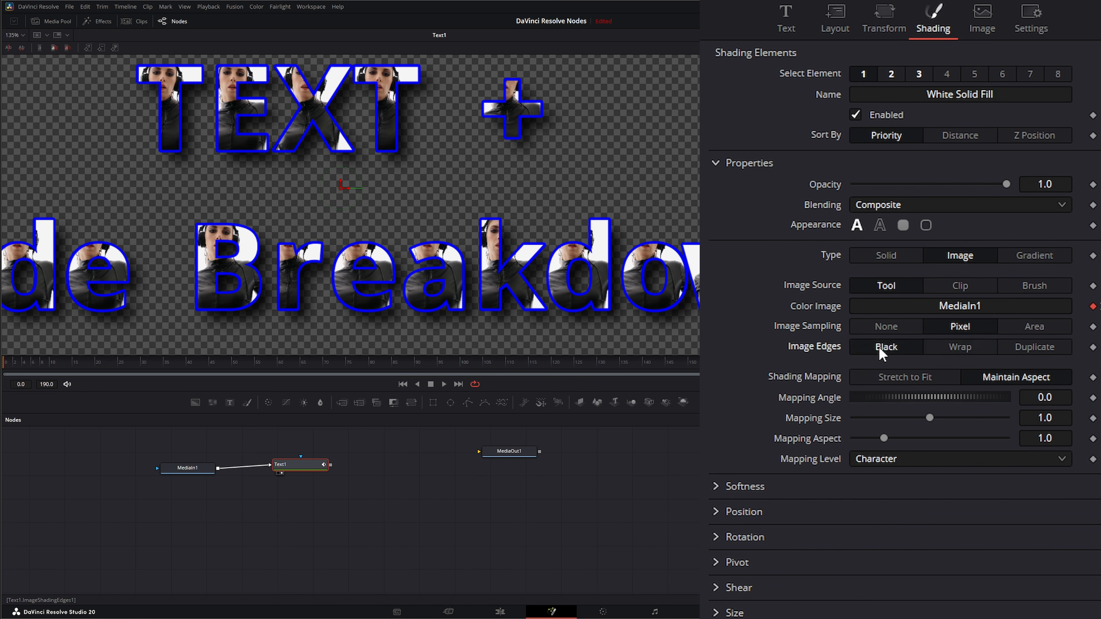
click(965, 352)
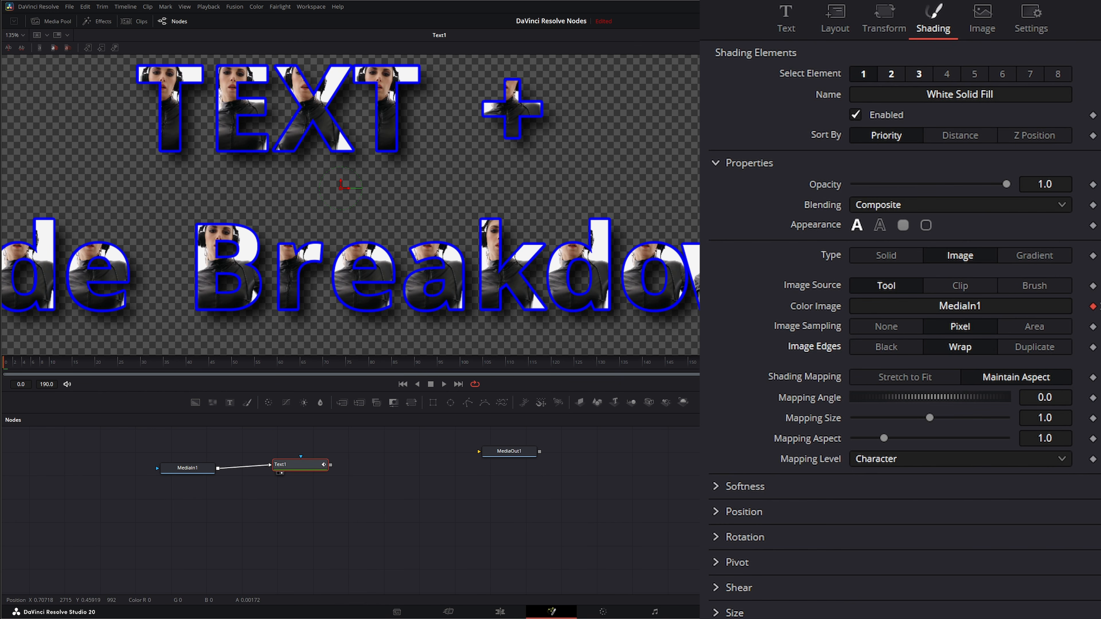
click(1058, 353)
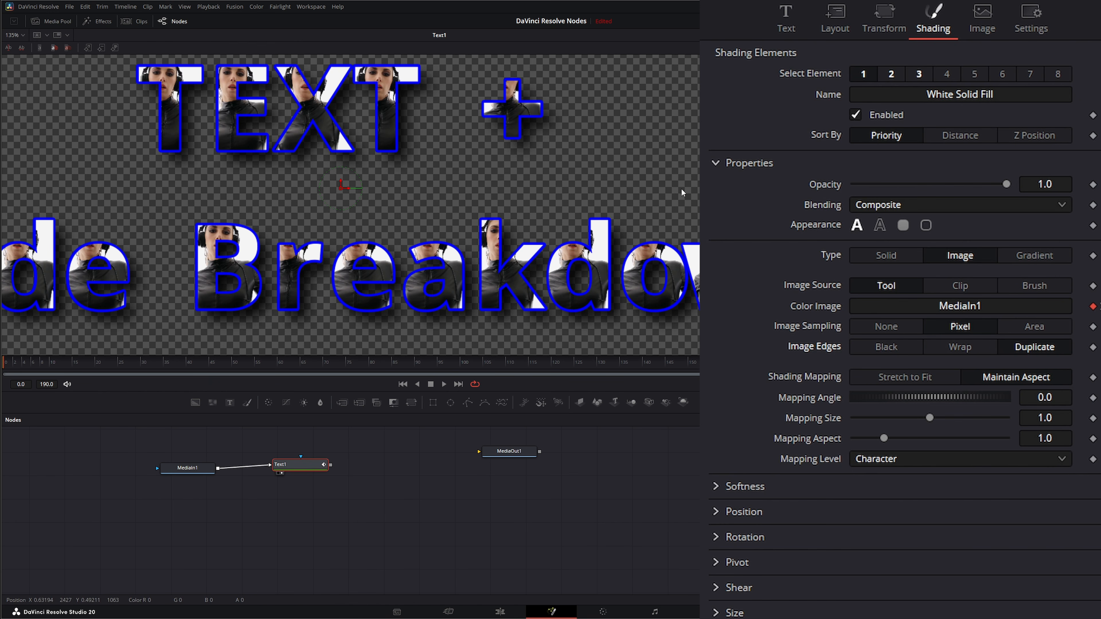
click(961, 348)
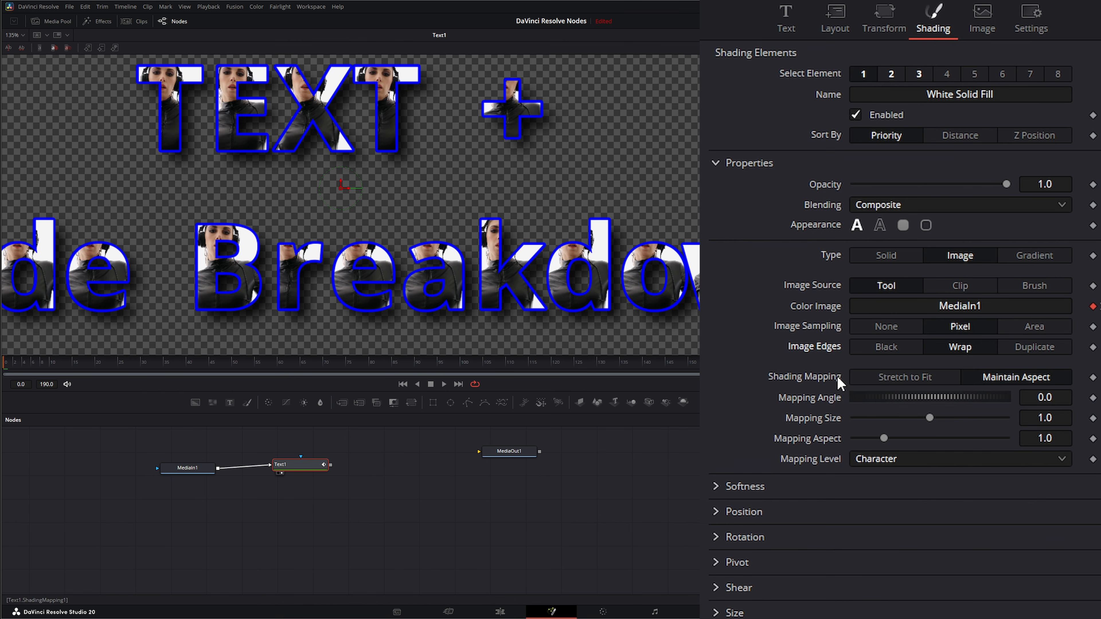
click(911, 380)
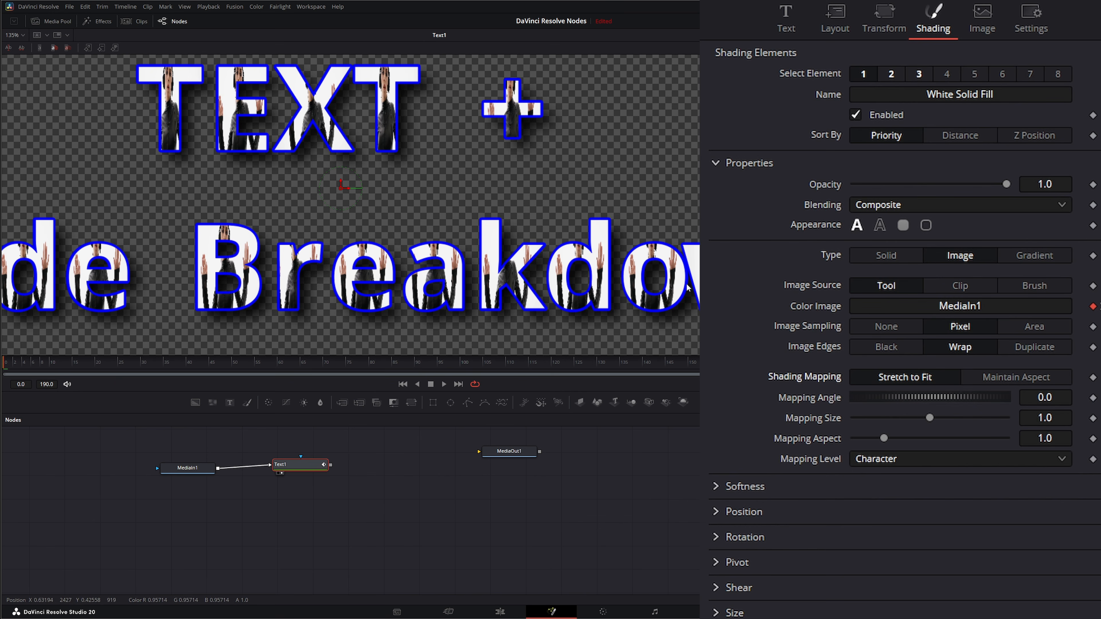
click(1014, 381)
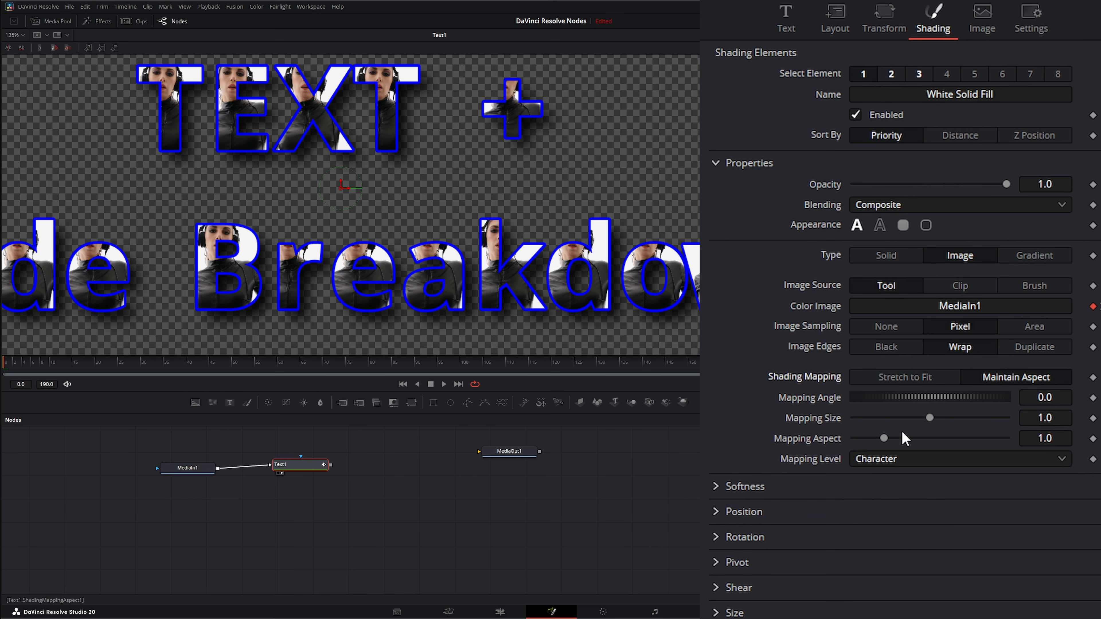
- Compare the Black, Wrap and Duplicate image edges at Mapping Angle 18.2 and Mapping Size 0.417, and restore Wrap
mouse_move(925, 400)
mouse_down()
mouse_move(937, 399)
mouse_move(905, 398)
mouse_move(931, 400)
mouse_up()
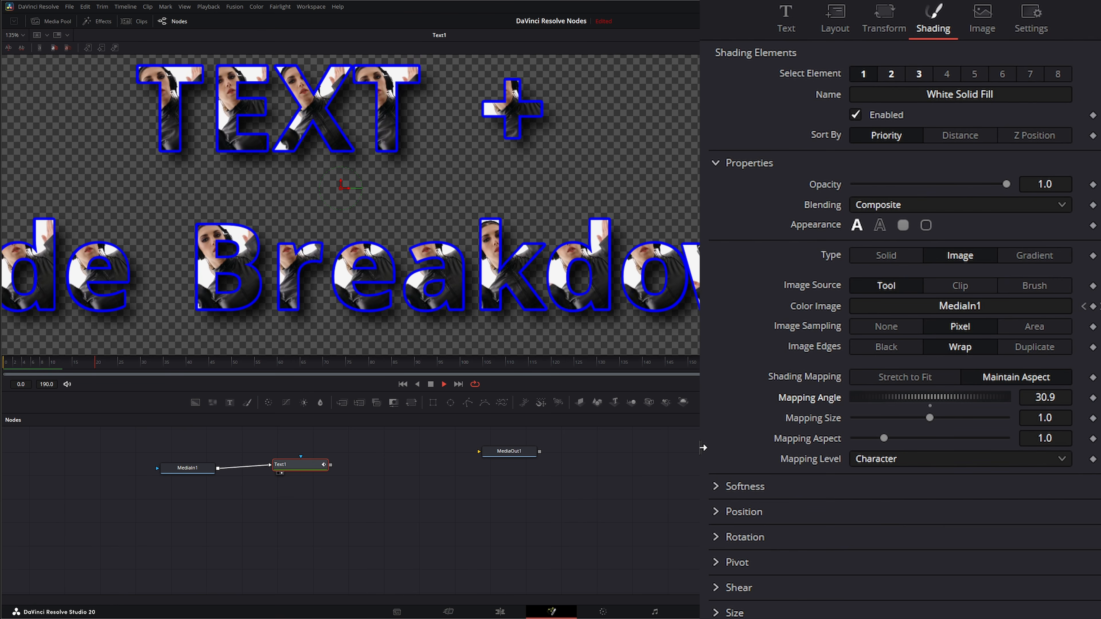
drag(911, 403, 886, 419)
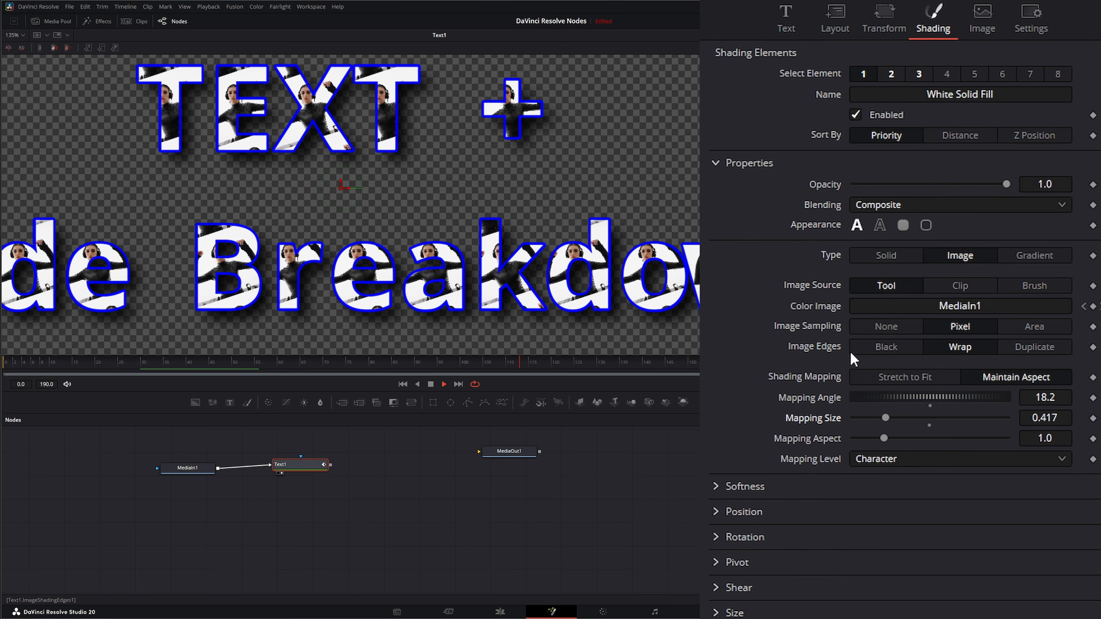
click(887, 347)
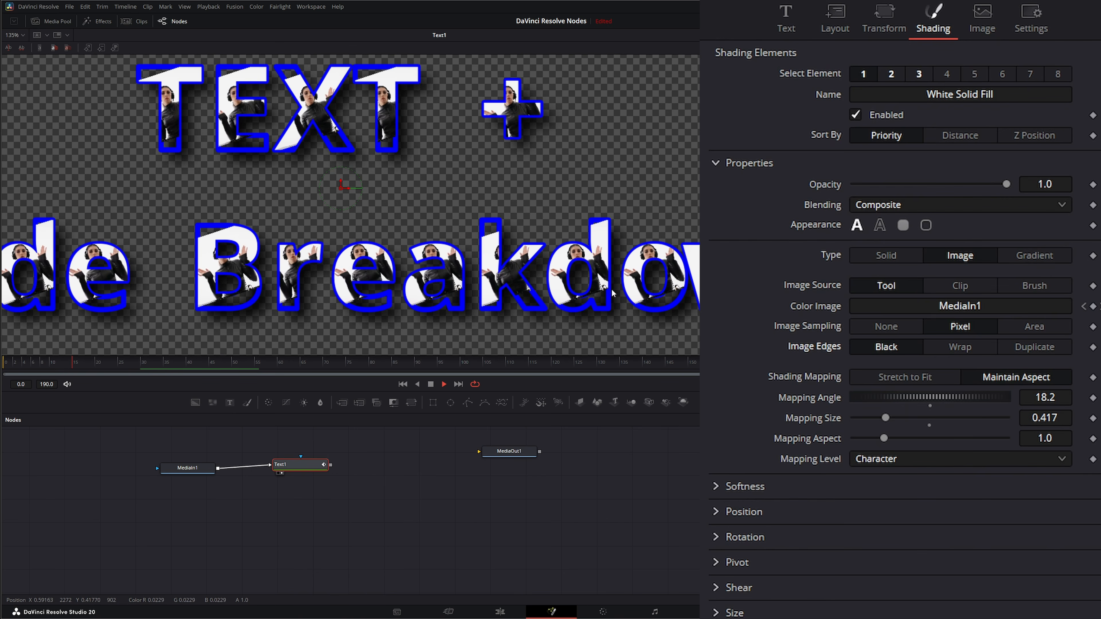
click(960, 350)
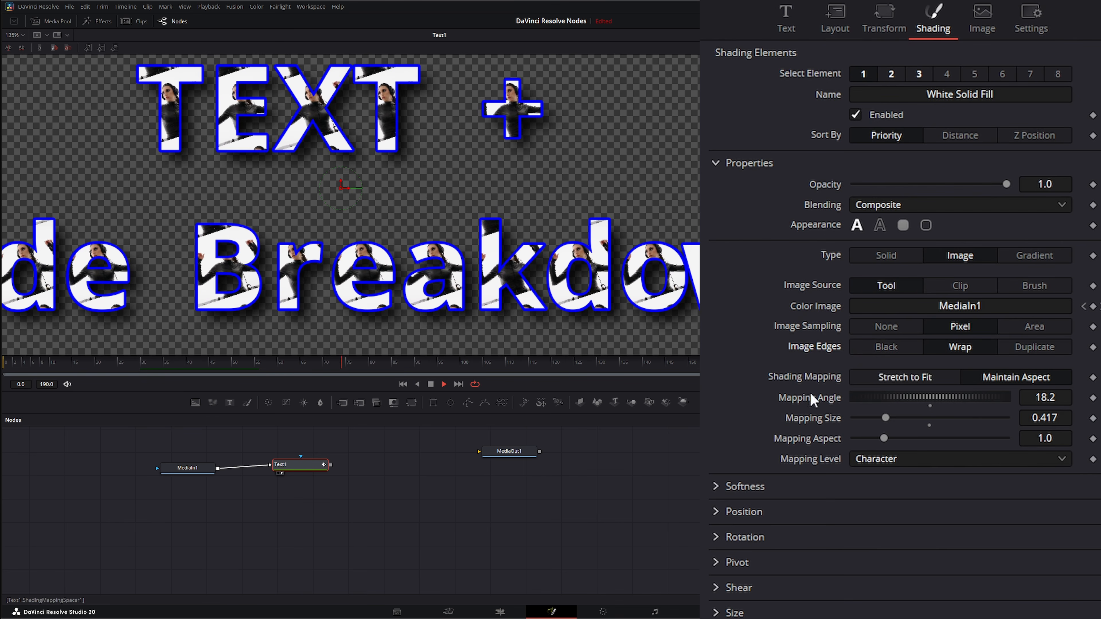
click(1040, 349)
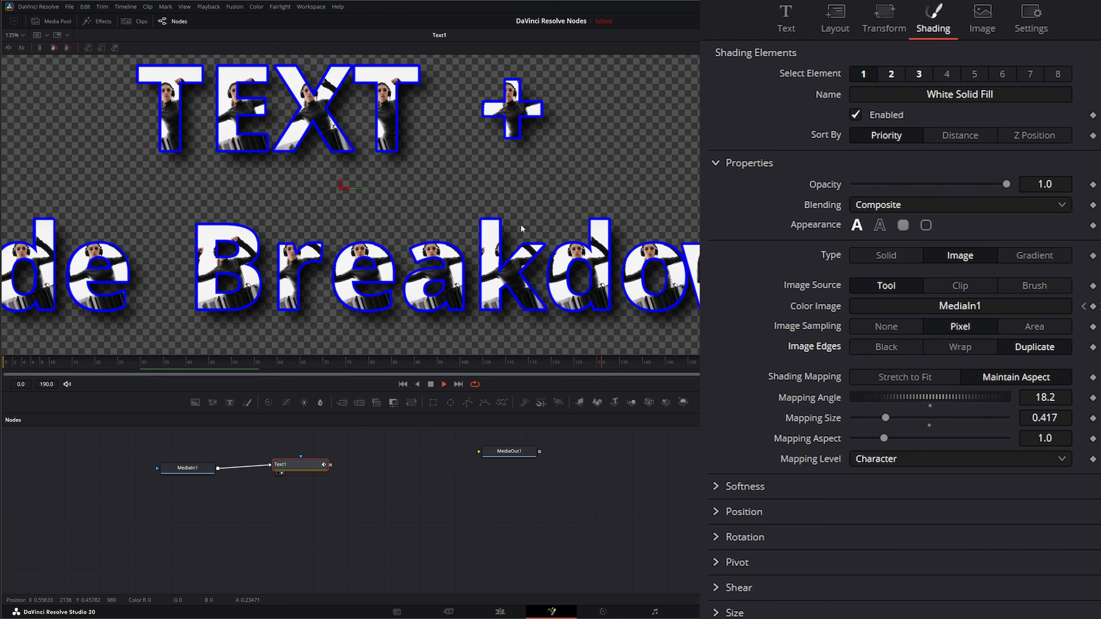
click(971, 348)
- Reset the Mapping Size to 1.0, try a different Mapping Aspect, and restore the default mapping values
double_click(821, 420)
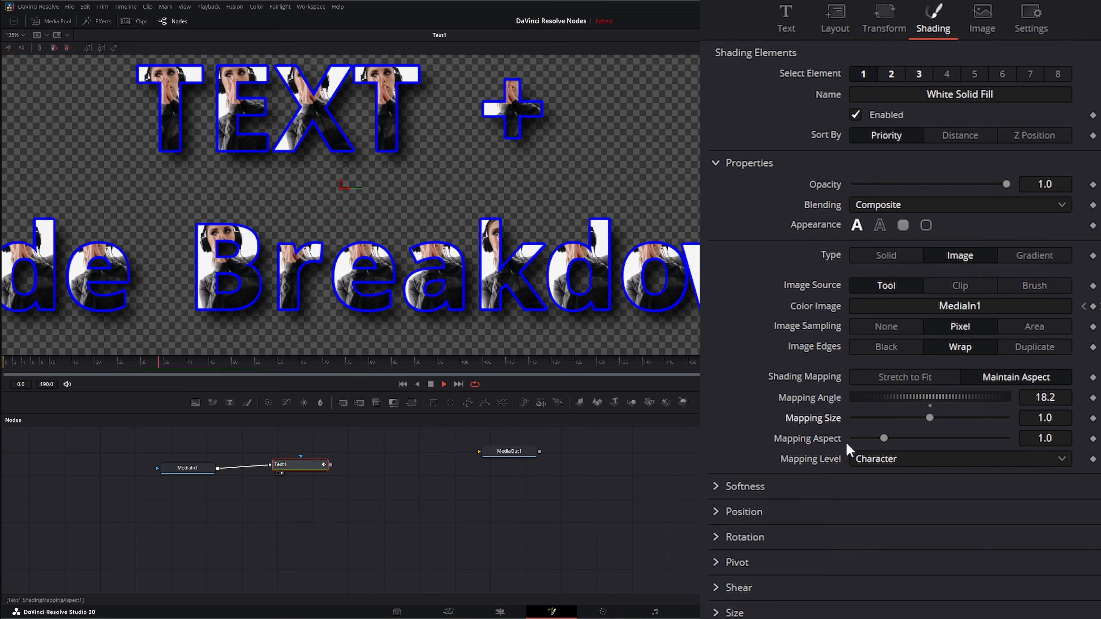
mouse_move(884, 438)
mouse_down()
mouse_move(894, 439)
mouse_move(878, 439)
mouse_up()
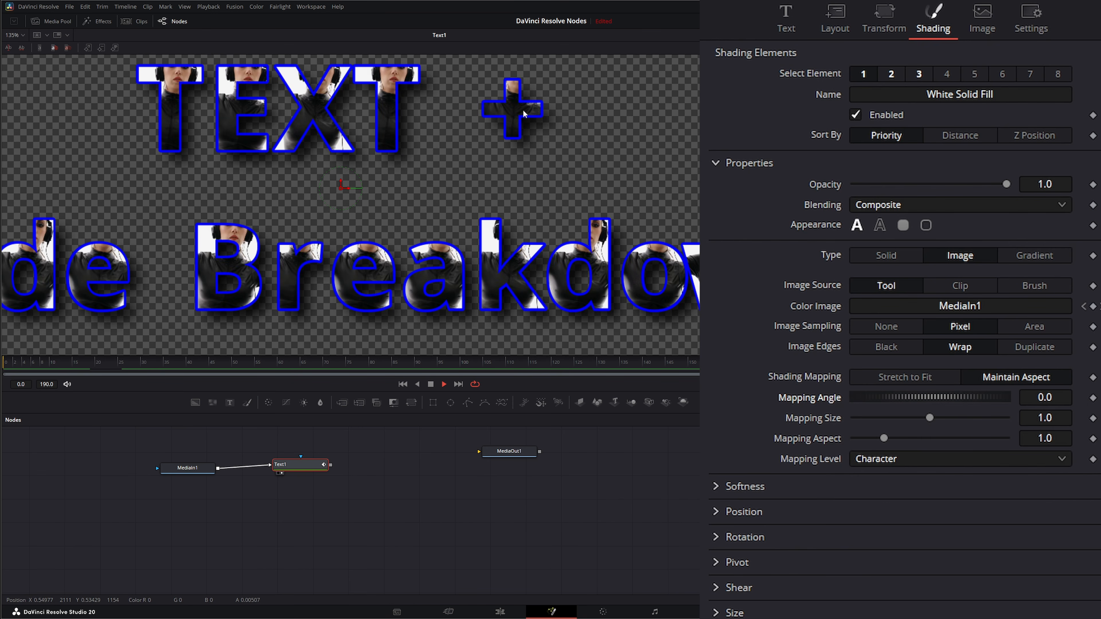
- Try the Full Image and Text mapping levels for the image fill
click(860, 460)
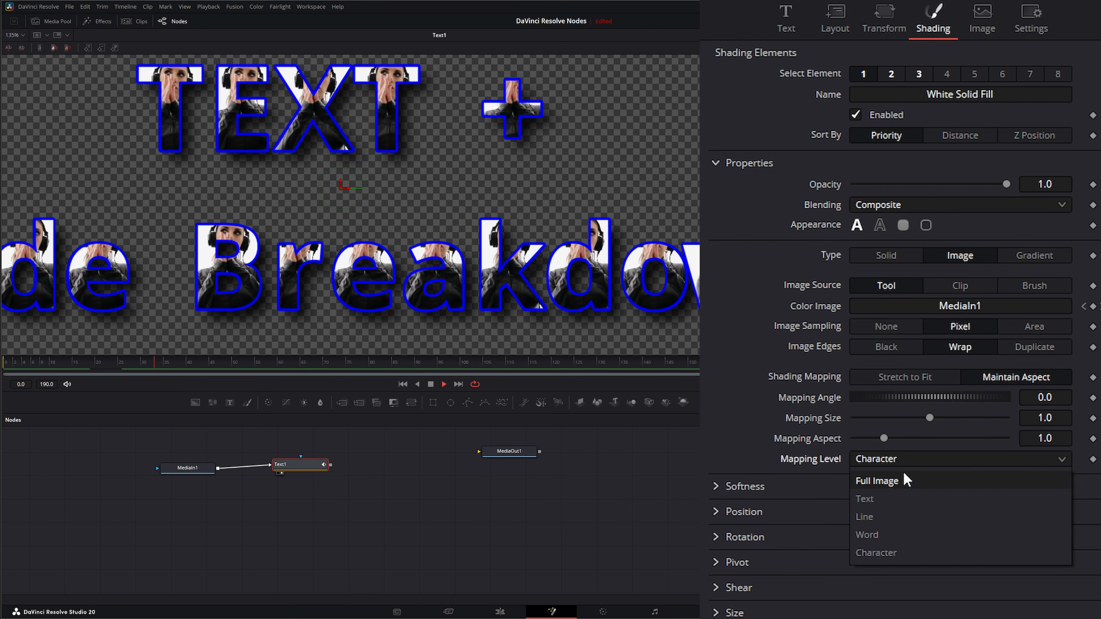
click(894, 482)
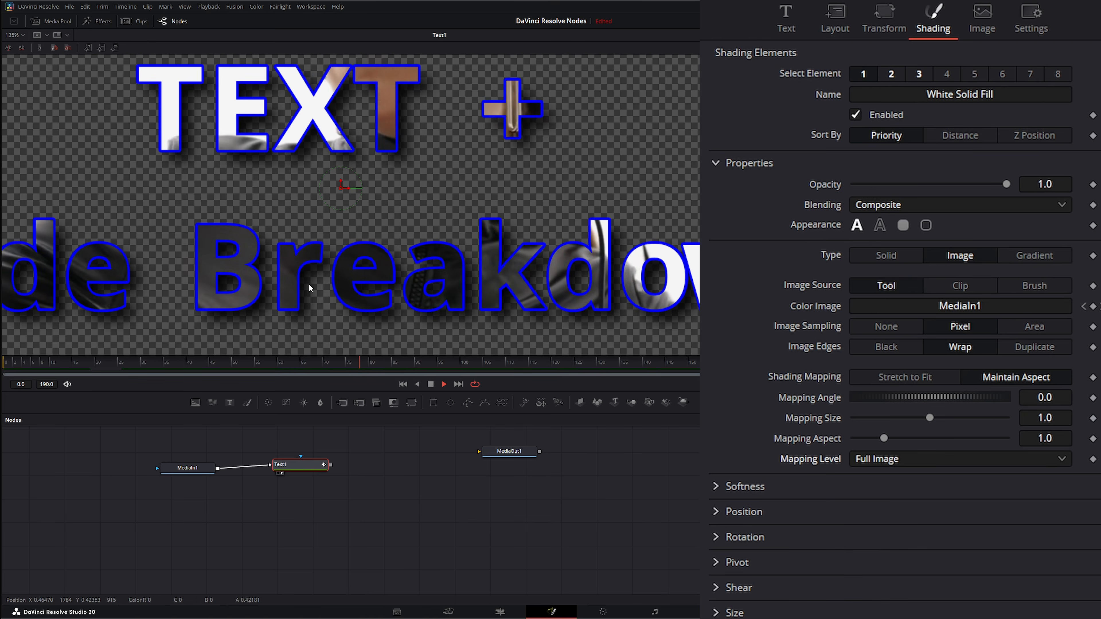
scroll(309, 284, down, 3)
scroll(309, 283, down, 2)
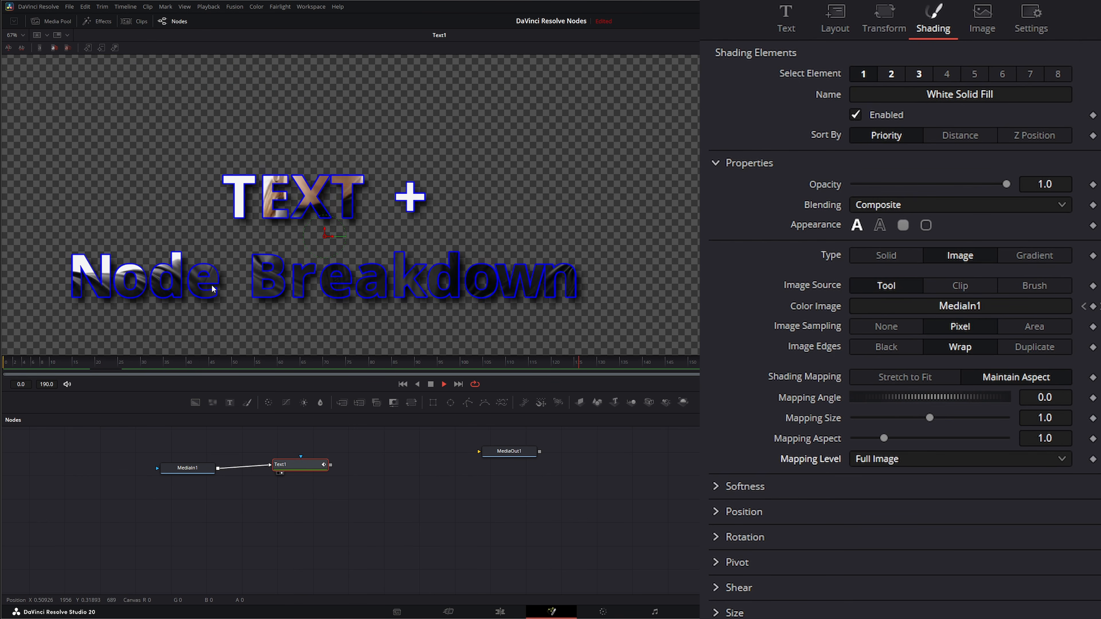
click(878, 460)
click(865, 499)
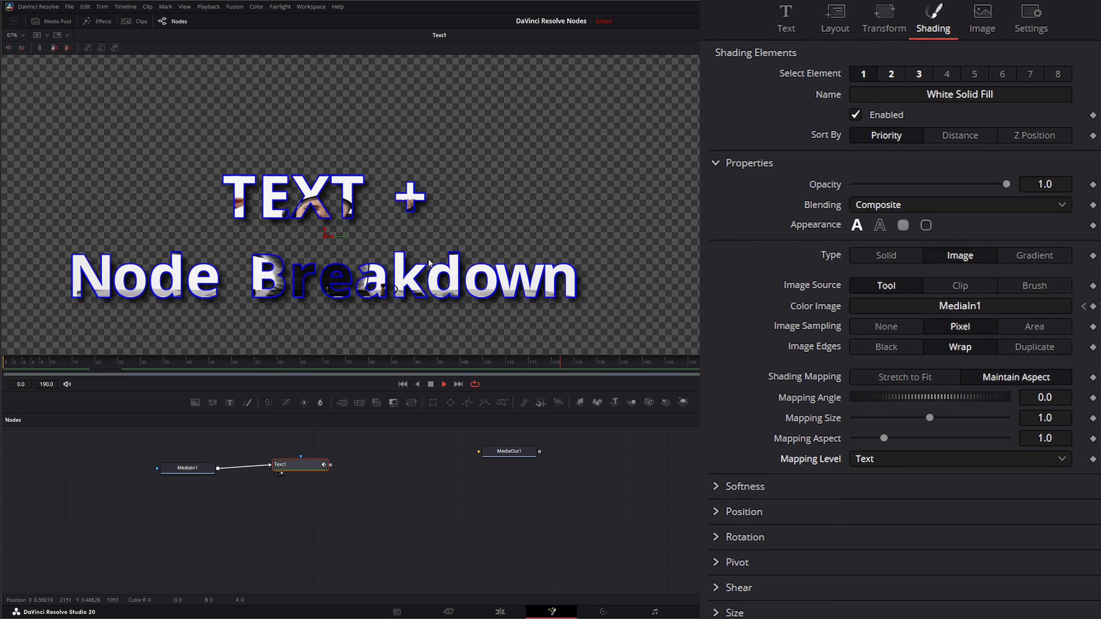
scroll(333, 252, up, 2)
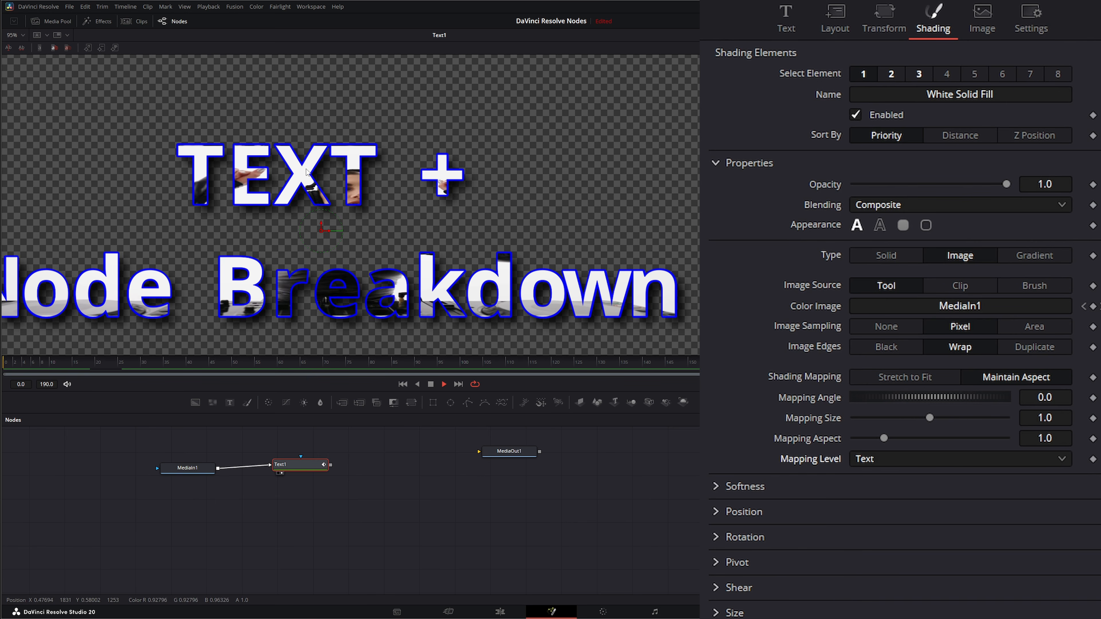
- Try the Line, Word and Character mapping levels for the image fill, ending on Character
click(883, 460)
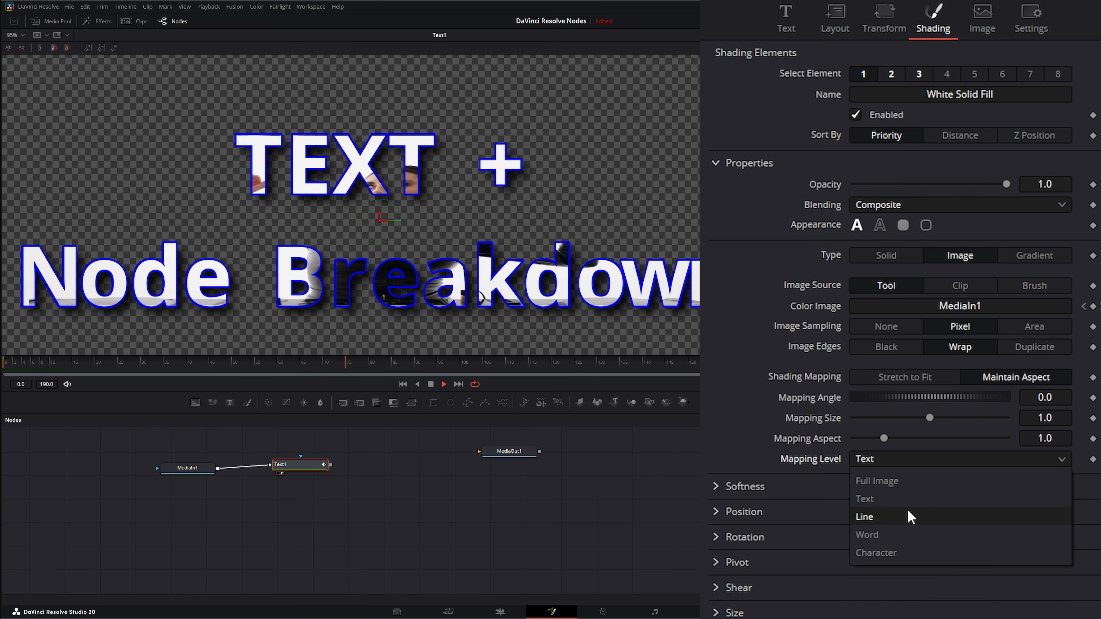
click(916, 518)
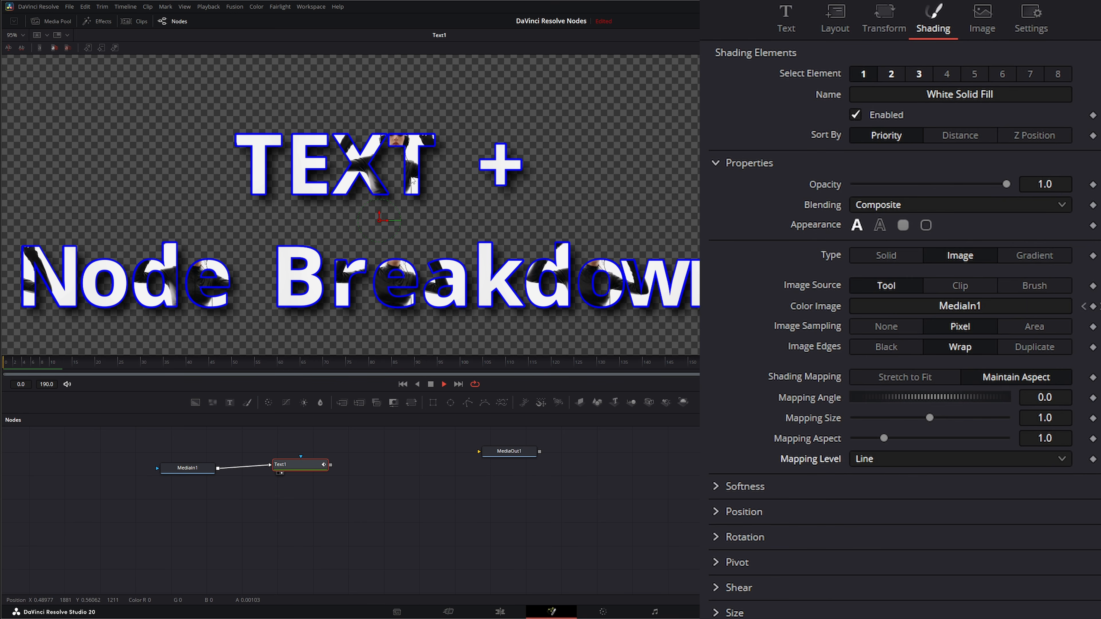
click(863, 459)
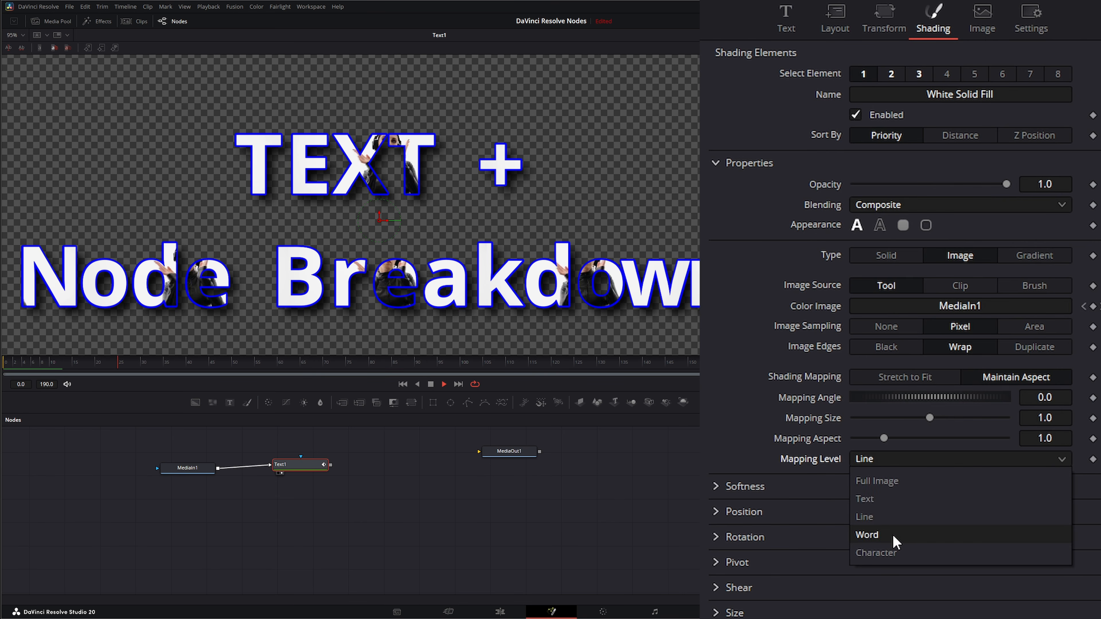
click(895, 535)
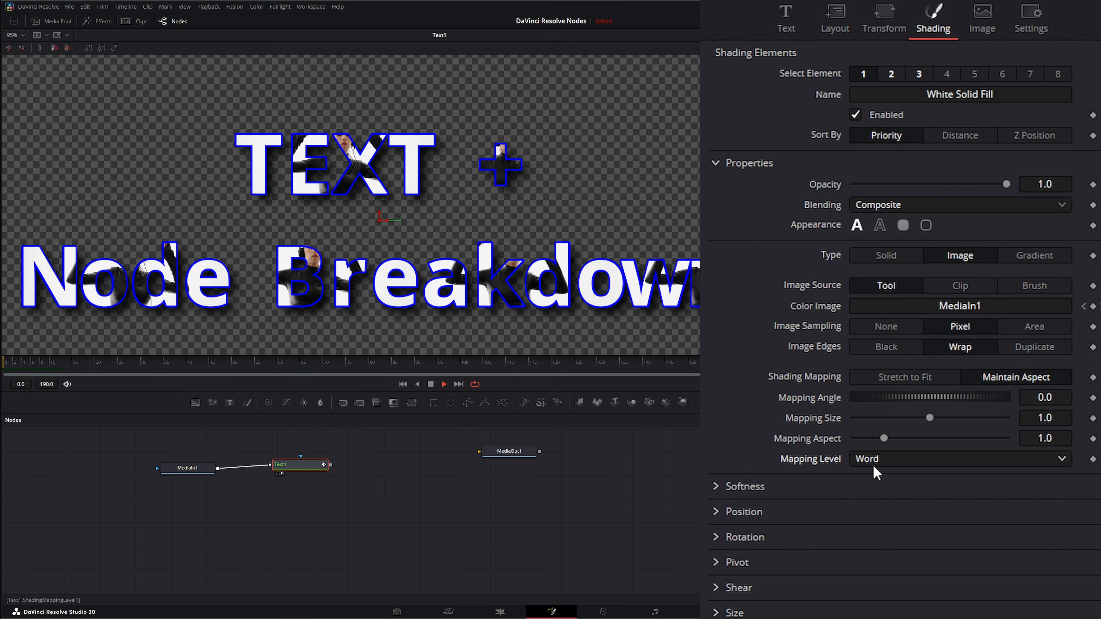
click(894, 459)
click(895, 553)
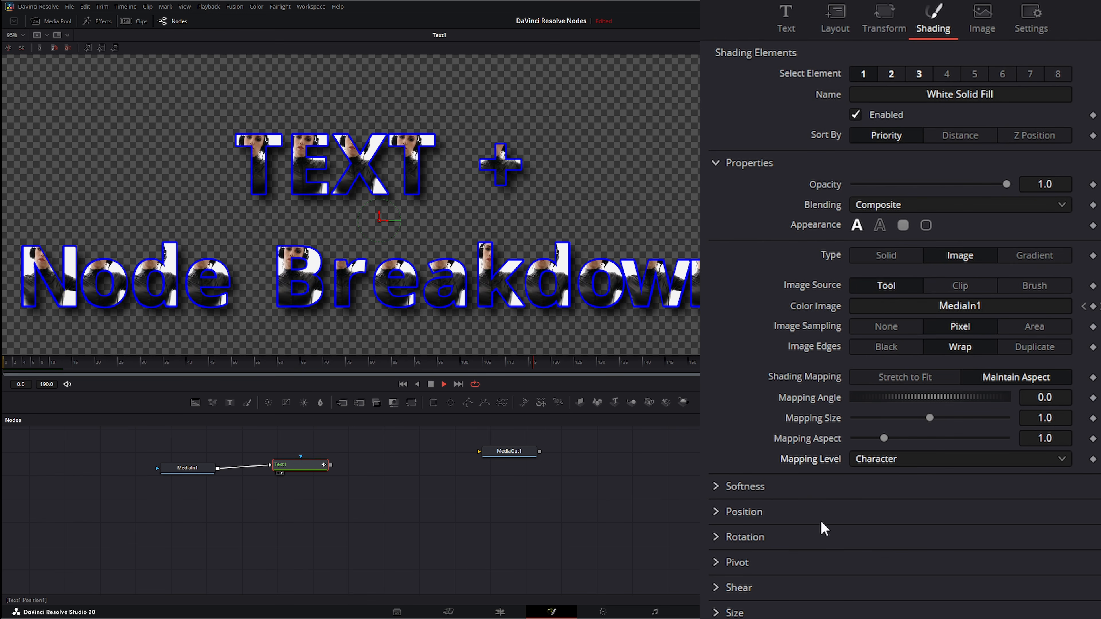
- Stop playback, return to the first frame, and disconnect MediaIn1 from the Text1 node
key(space)
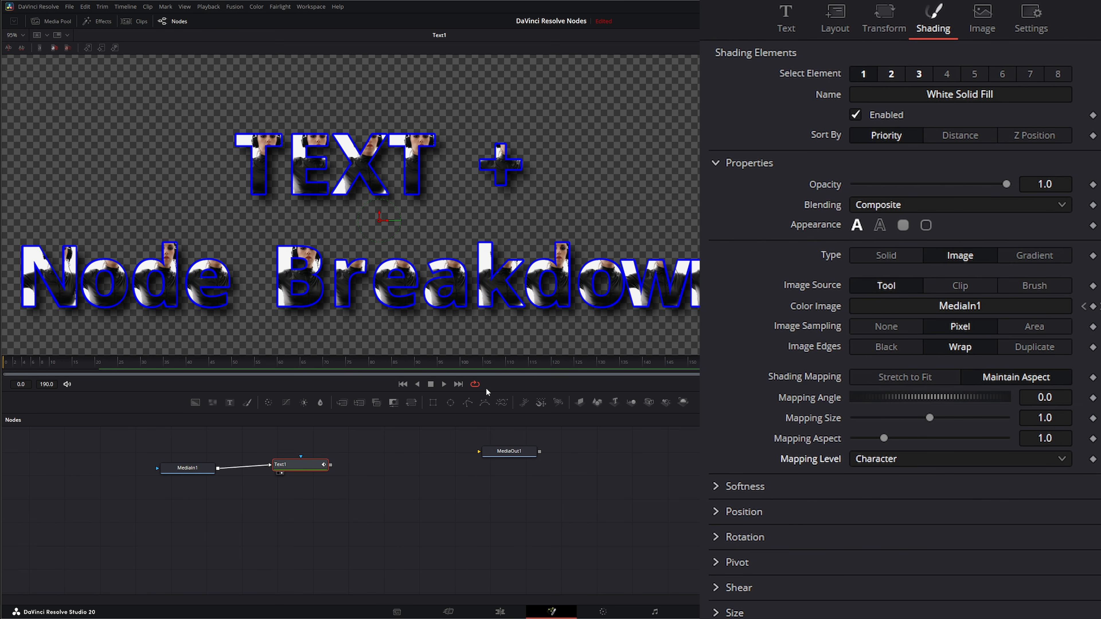
click(403, 384)
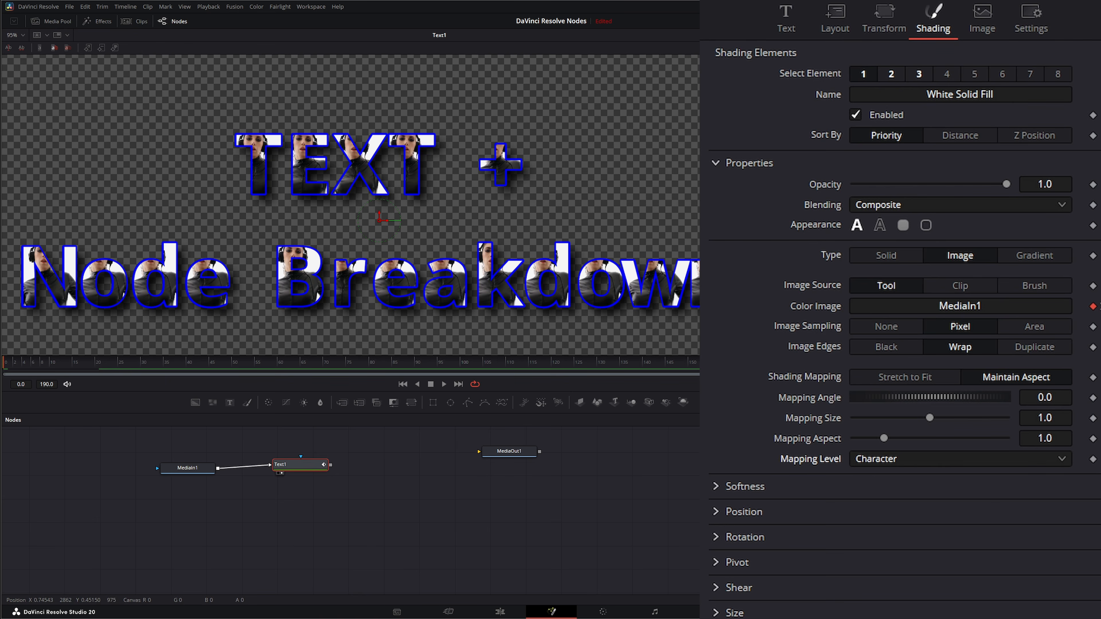
click(244, 467)
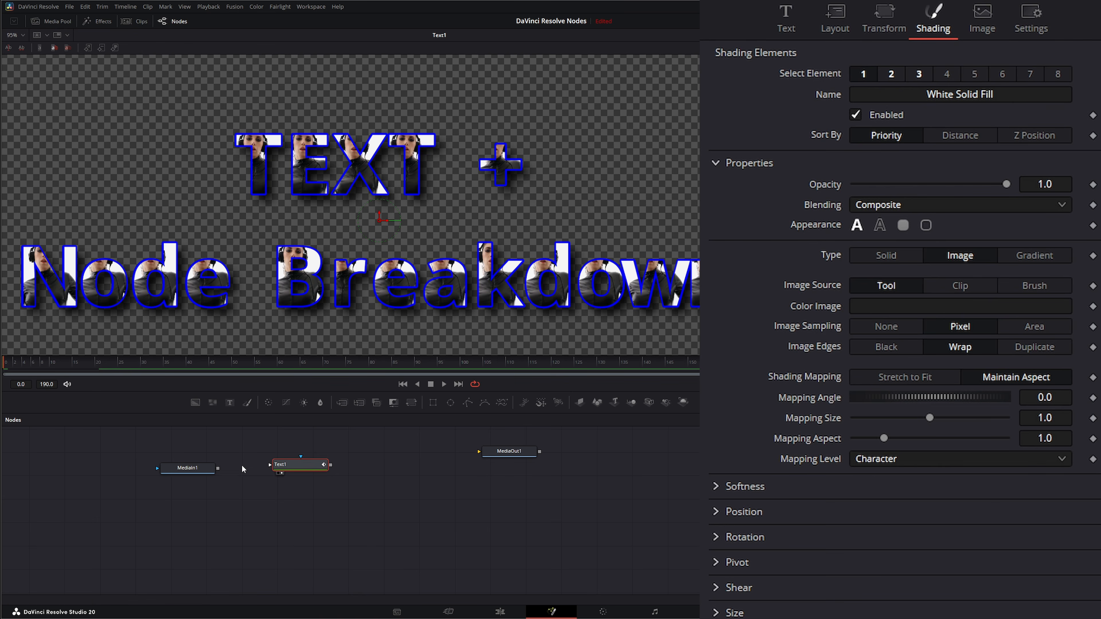
- Switch the image source to Clip and load the Case for Print image from the Artwork folder as the color file
click(953, 292)
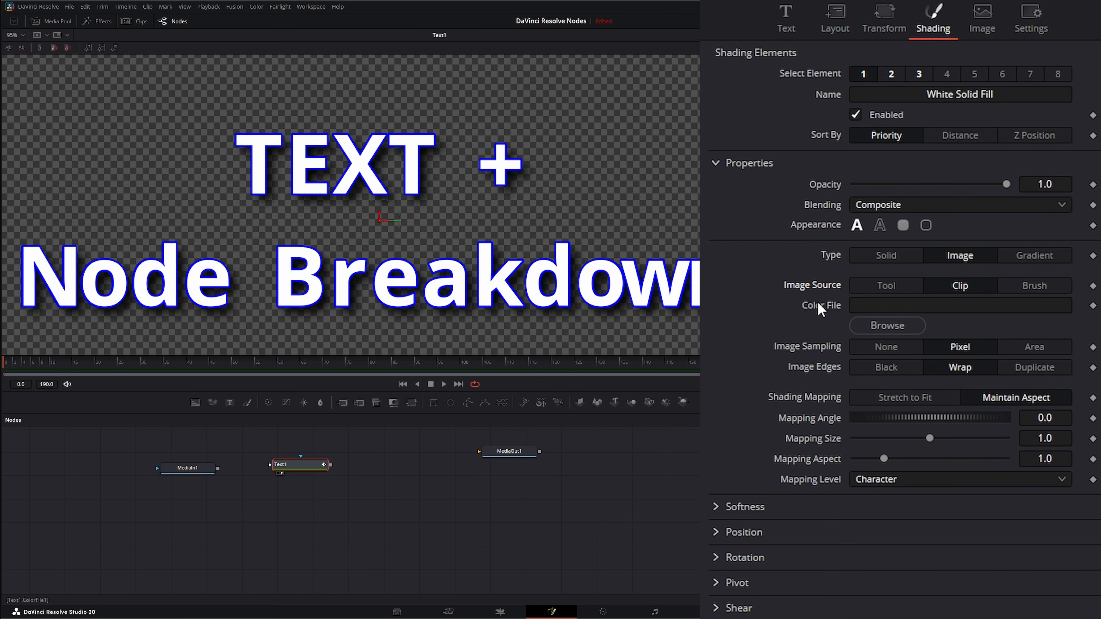
click(893, 325)
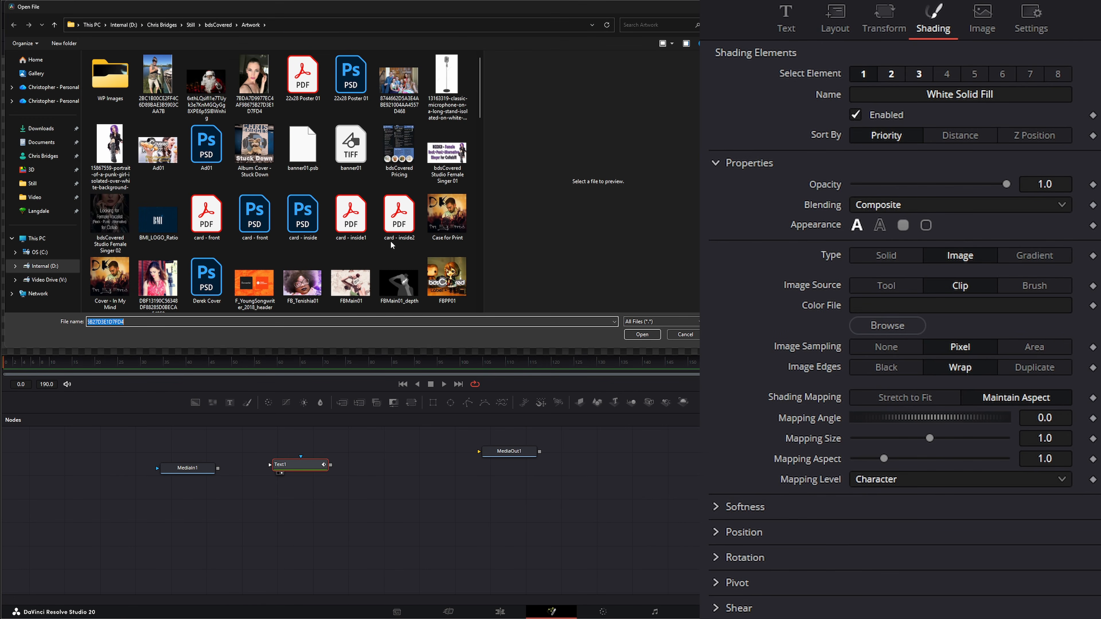
double_click(443, 229)
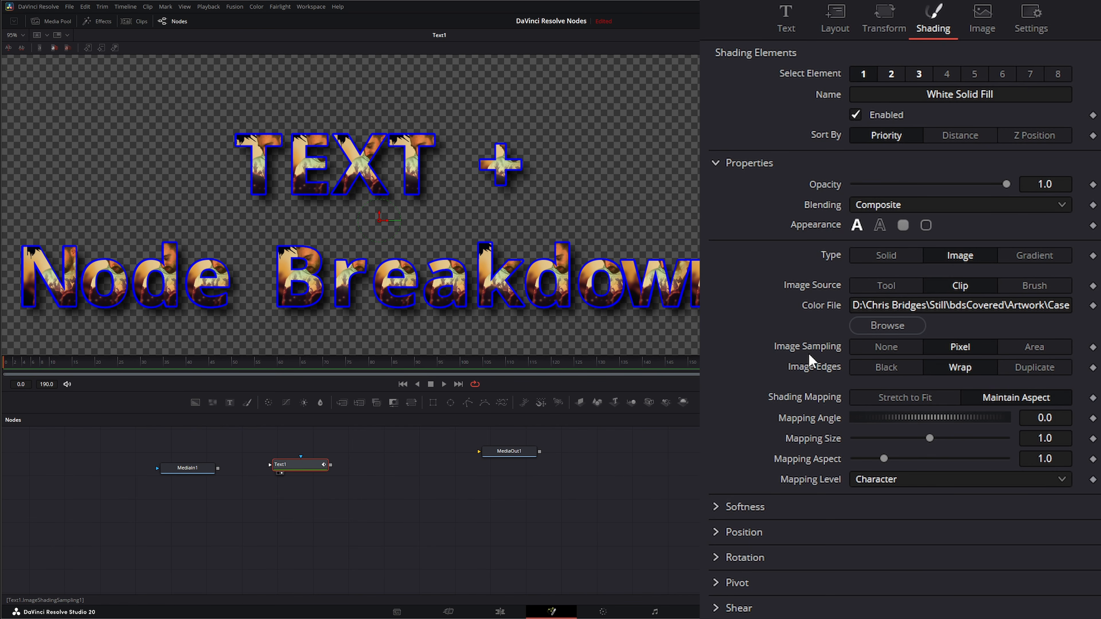
- Set the clip fill's Mapping Angle to -5.5 and its Mapping Level to Text
drag(928, 418, 921, 418)
click(898, 477)
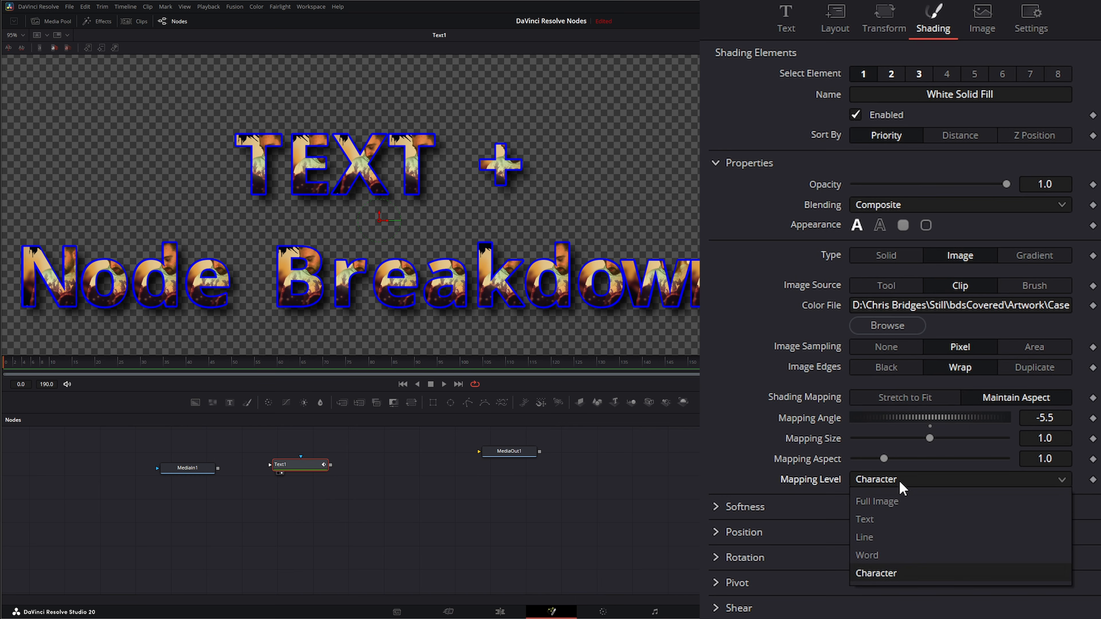
click(871, 523)
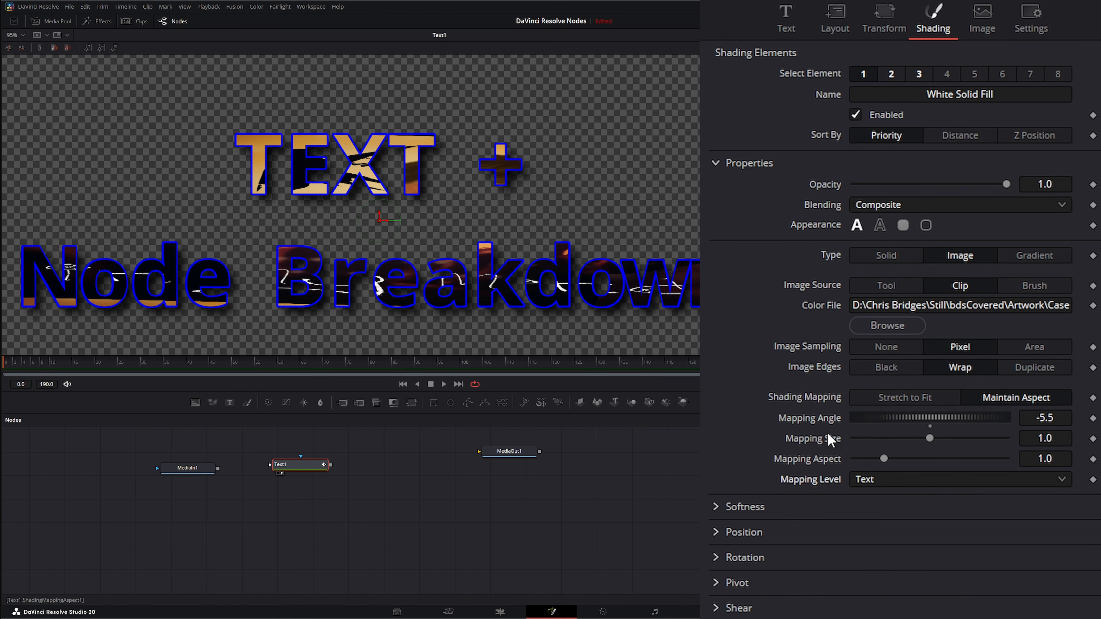
- Switch the image source to Brush, choose the bomb color brush, and reduce the Mapping Size to 0.171
click(1064, 287)
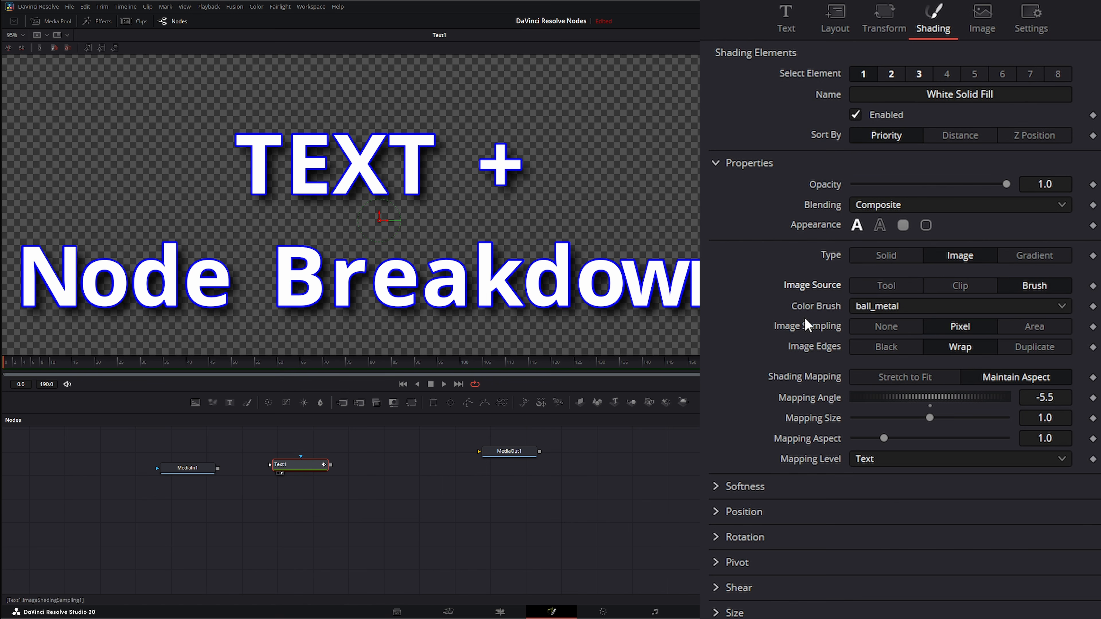
click(889, 311)
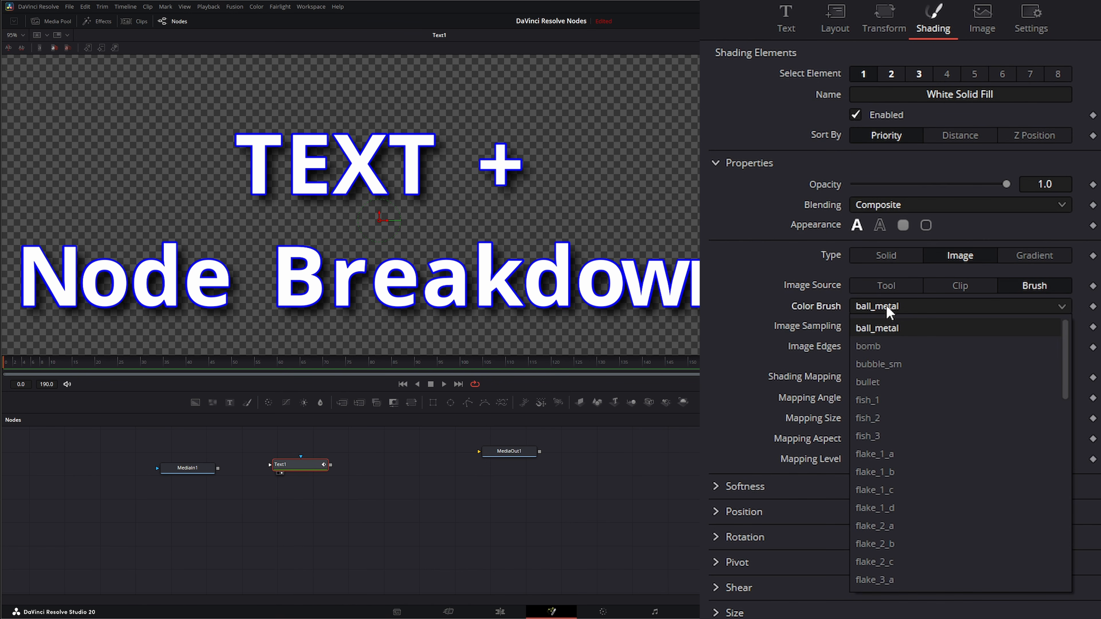
click(890, 352)
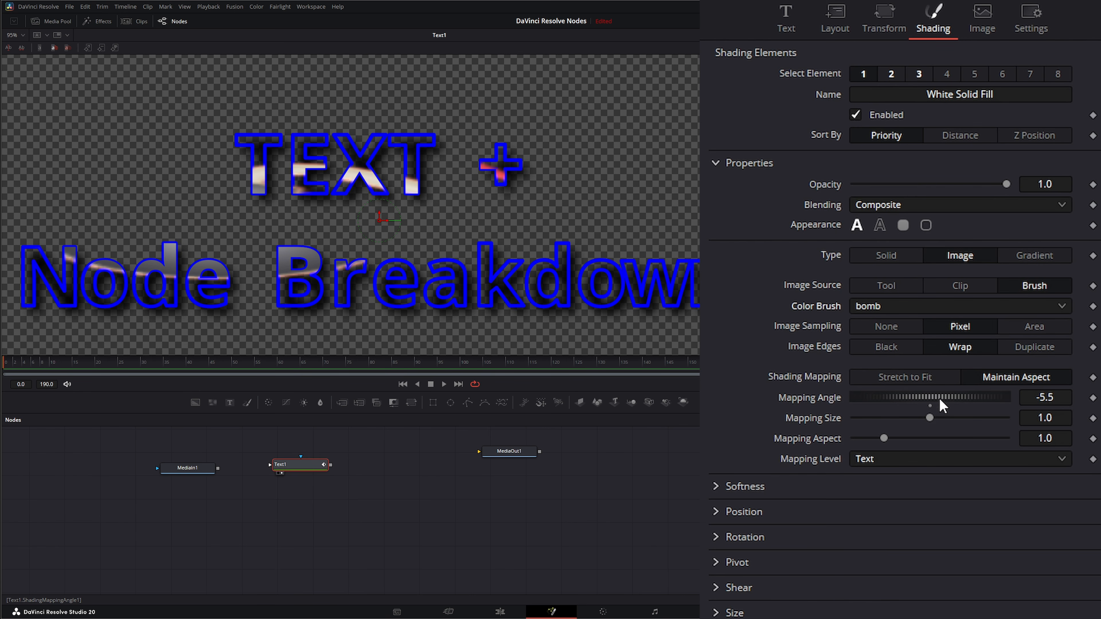
drag(930, 418, 864, 416)
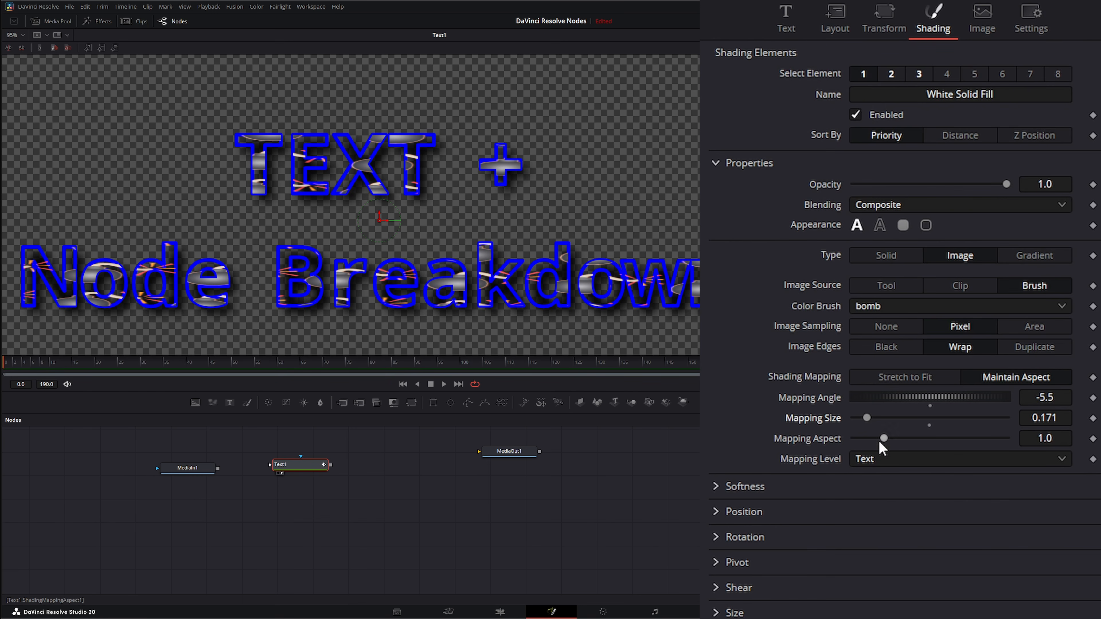
- Change the fill type to Gradient and set the gradient's start color to purple #aa00ff
click(1043, 258)
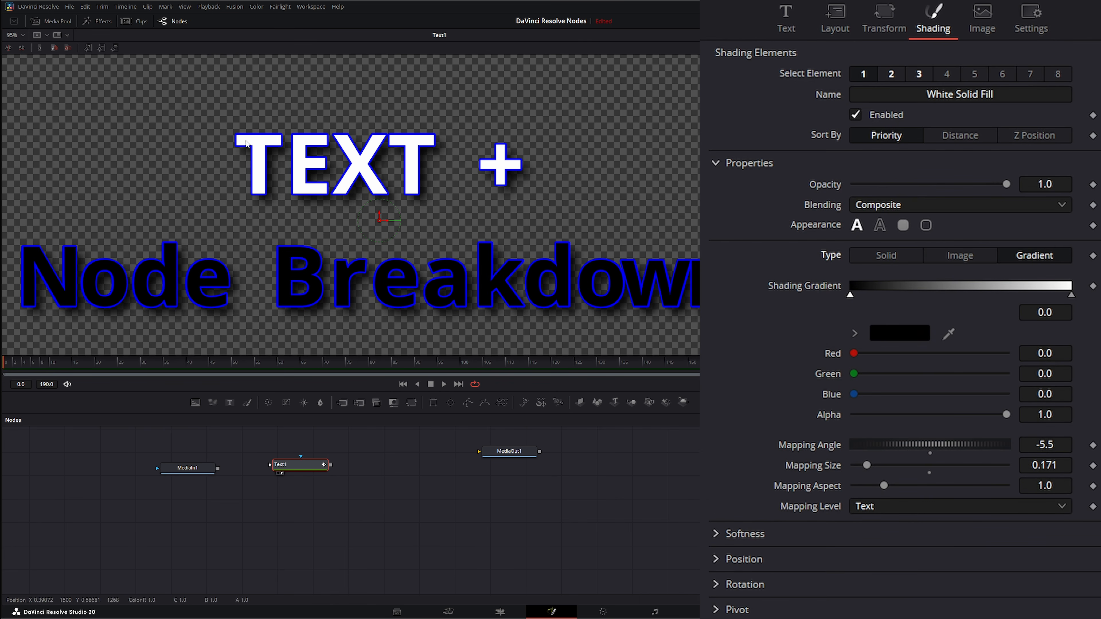
click(909, 336)
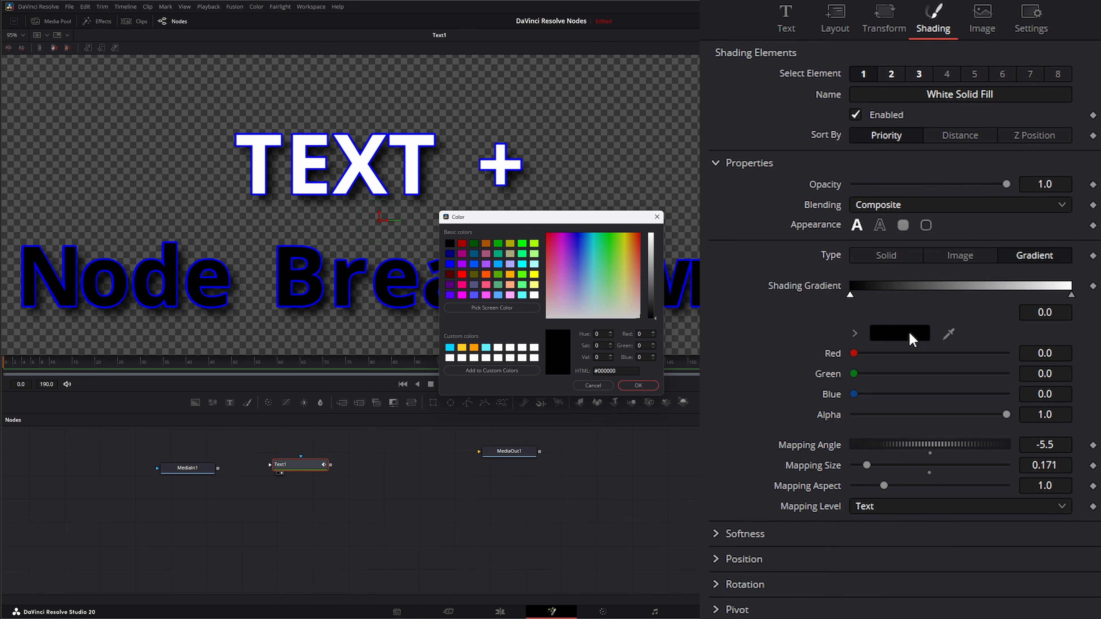
click(565, 238)
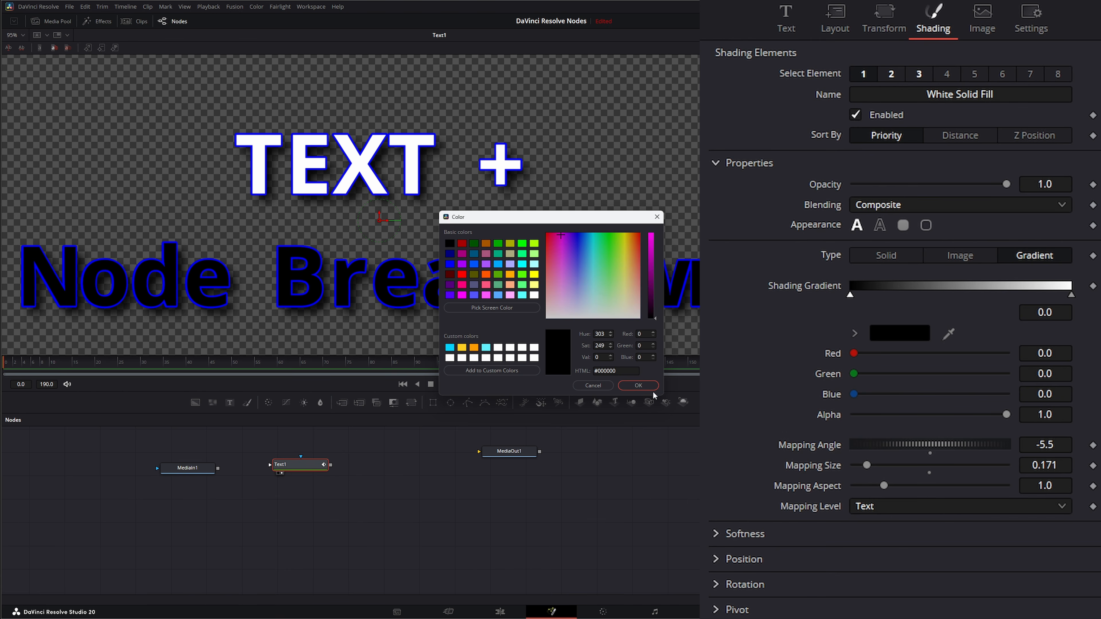
click(645, 387)
click(893, 338)
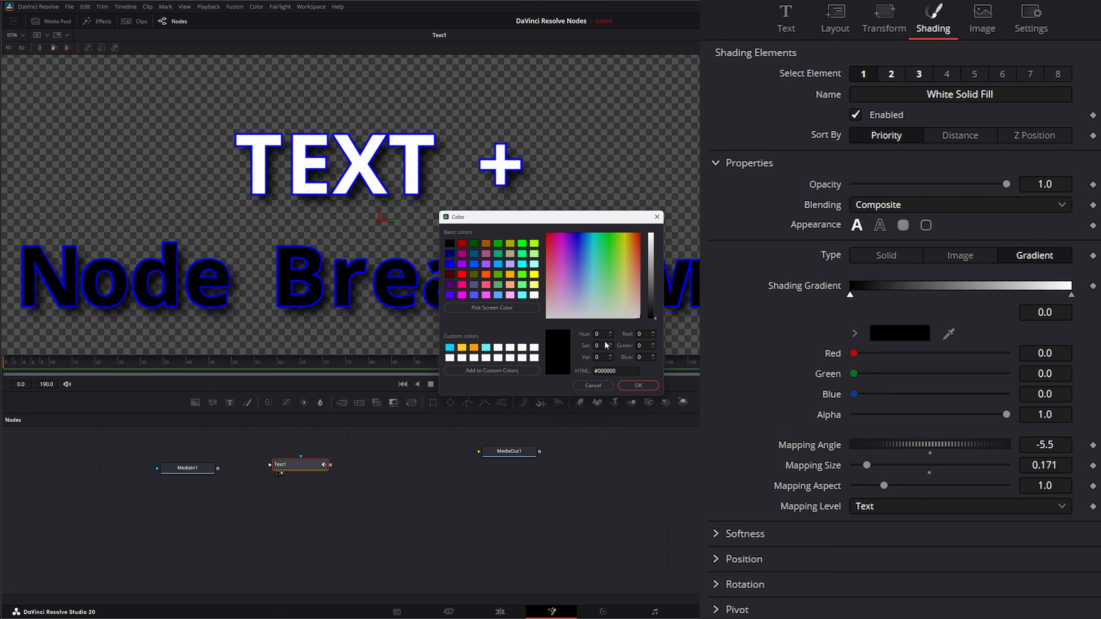
click(463, 264)
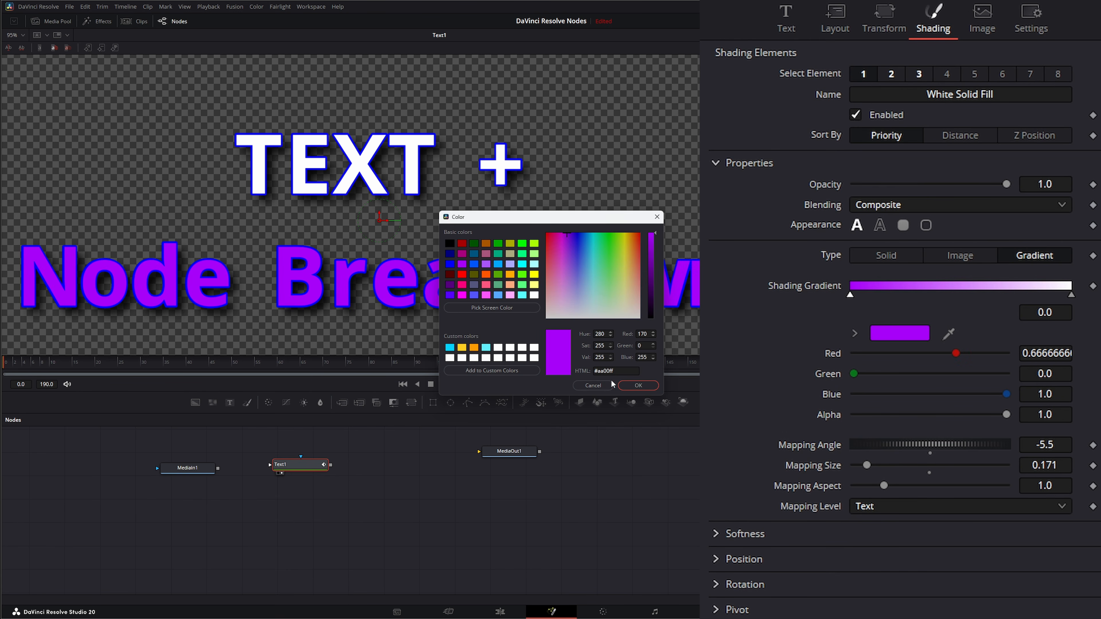
click(639, 385)
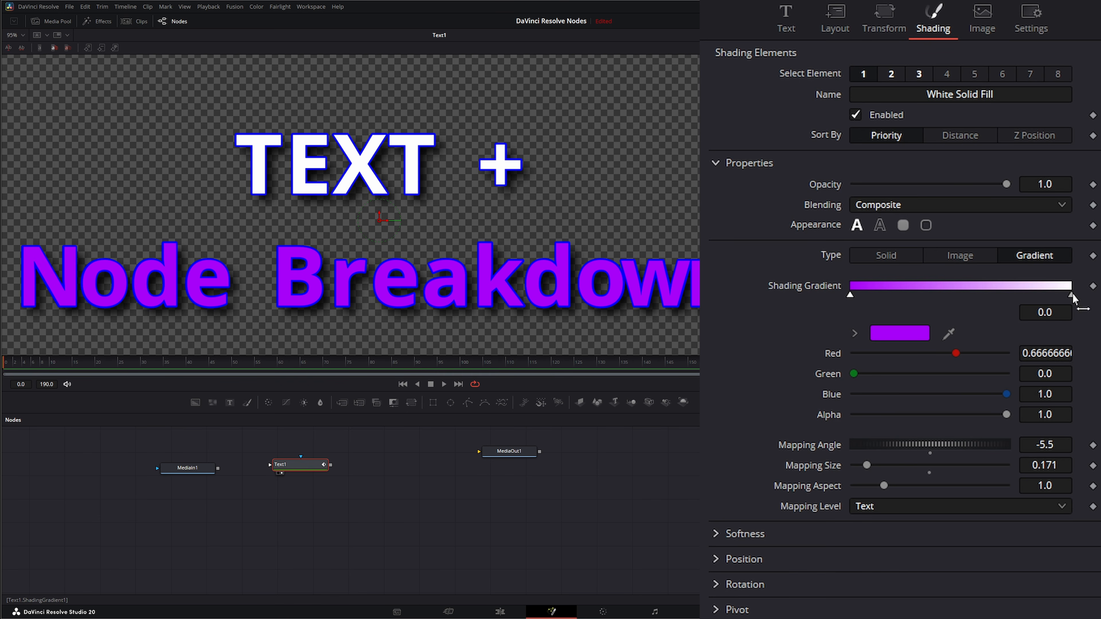
- Set the color of the gradient's end stop at 1.0 to yellow
click(1072, 296)
click(899, 333)
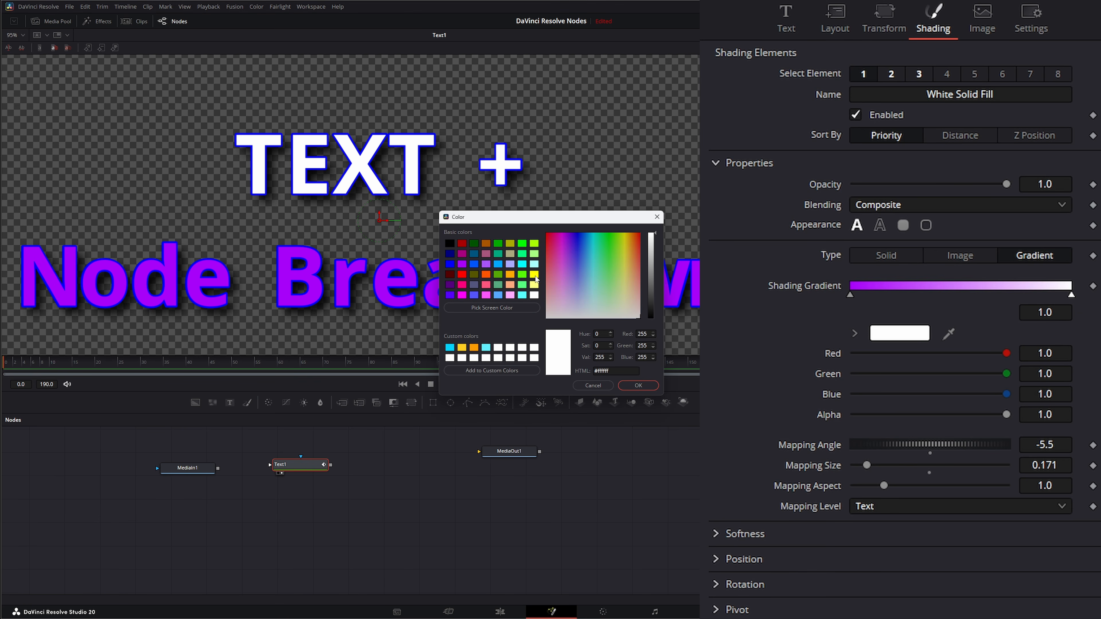
click(535, 274)
click(638, 386)
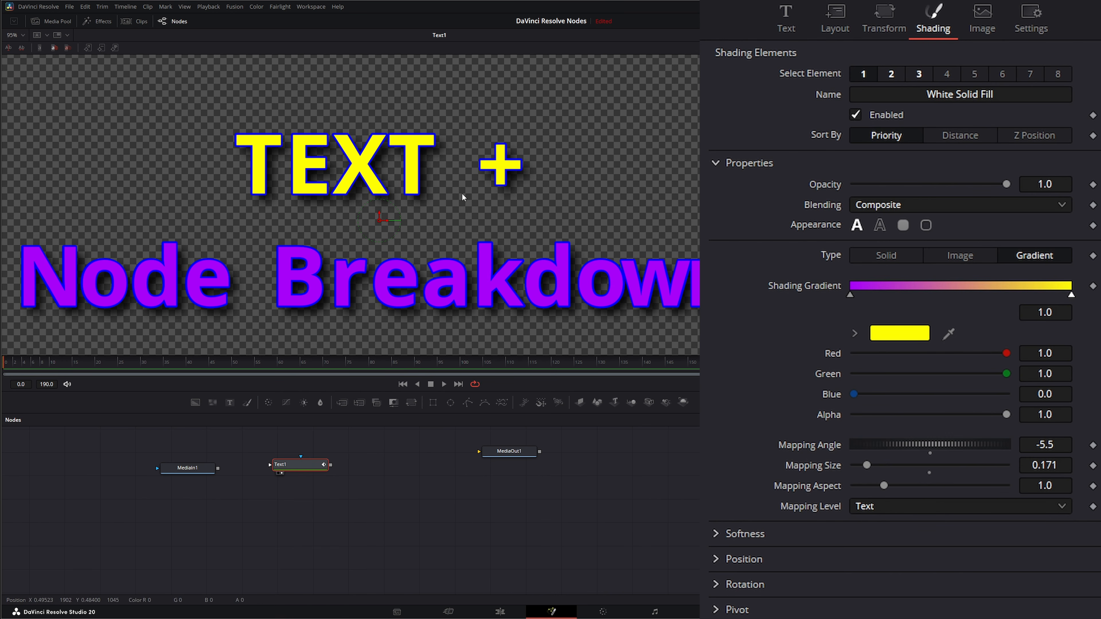
- Map the gradient to the Full Image at Mapping Angle 45.4 and Mapping Size 0.353, trying Mapping Aspect 1.337 and resetting it to 1.0
click(877, 508)
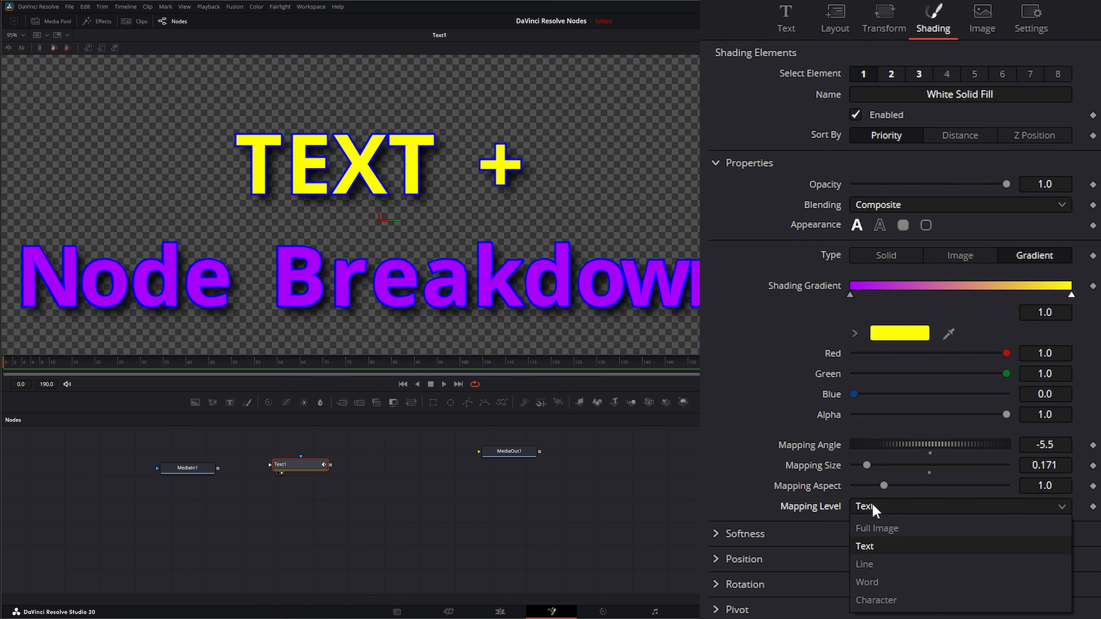
click(904, 529)
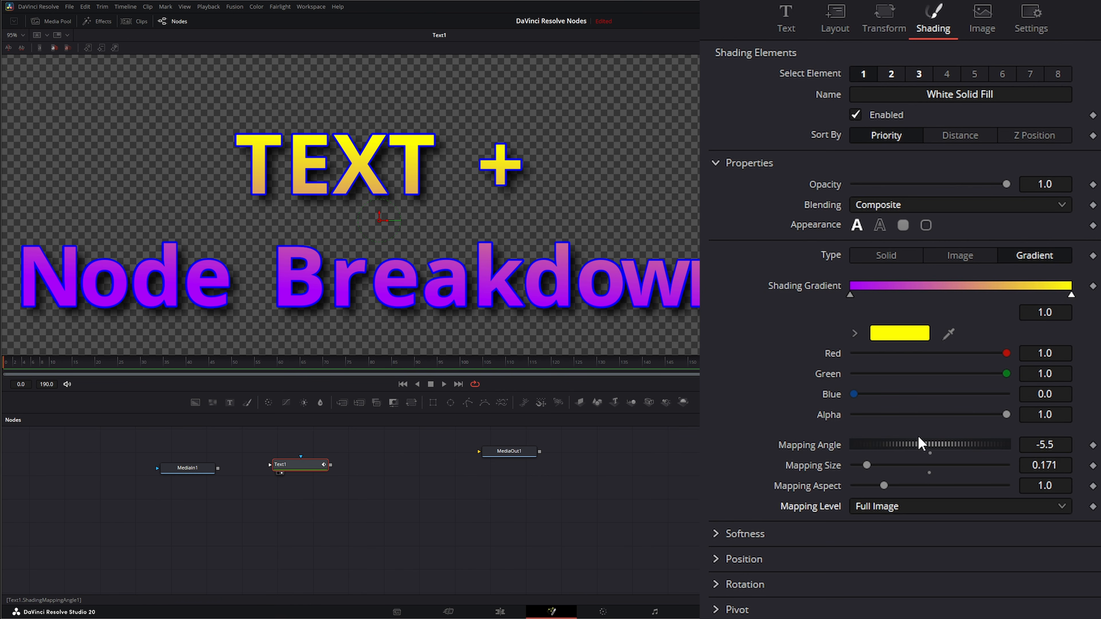
mouse_move(912, 449)
mouse_down()
mouse_move(946, 448)
mouse_move(917, 445)
mouse_move(932, 446)
mouse_up()
drag(868, 467, 884, 489)
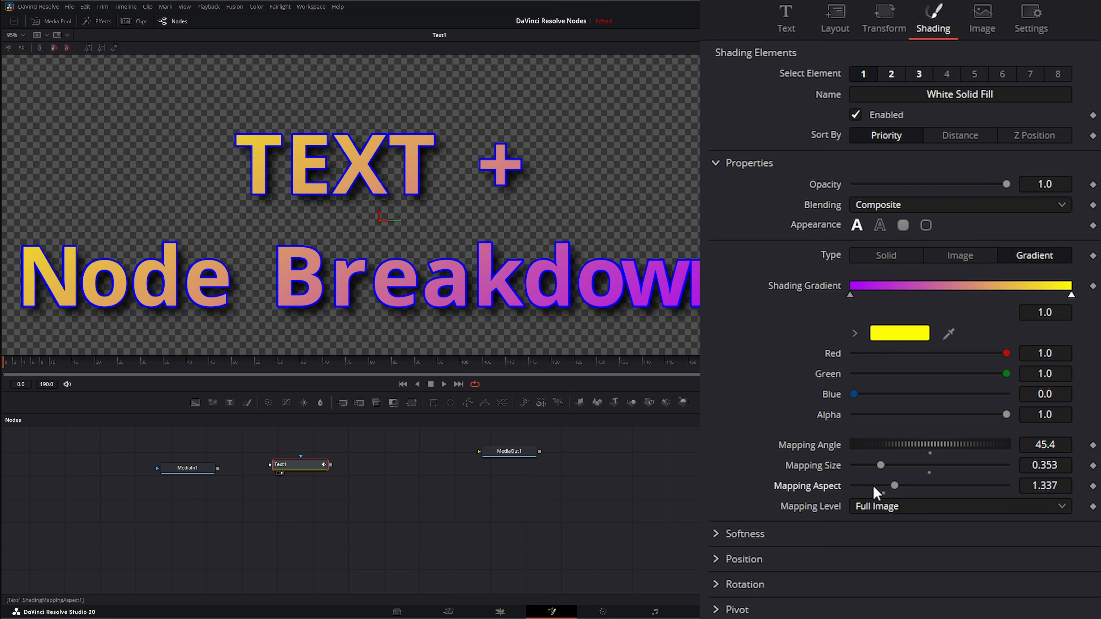
double_click(820, 490)
- Compare the Character, Word and Line mapping levels for the gradient fill, and set the level to Text
click(895, 508)
click(891, 601)
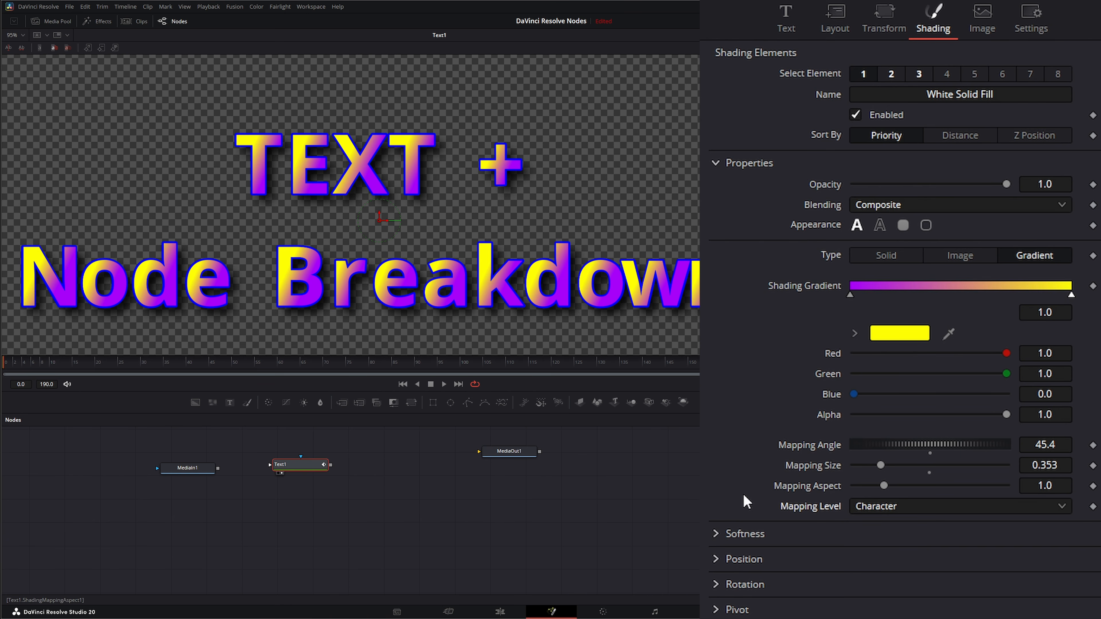
click(889, 508)
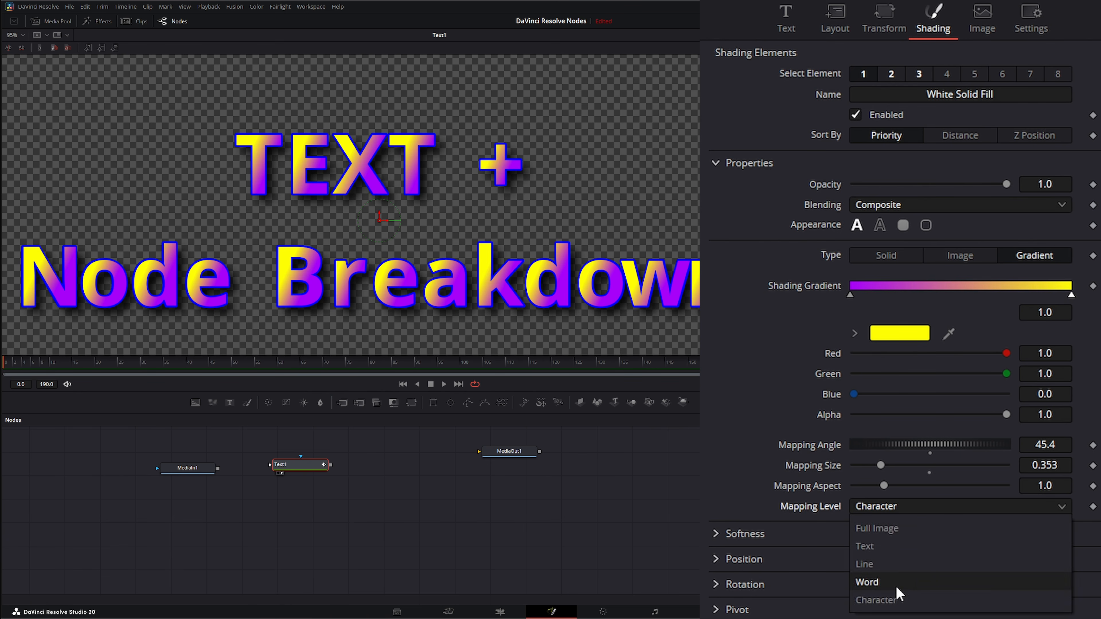
click(897, 585)
click(889, 506)
click(884, 563)
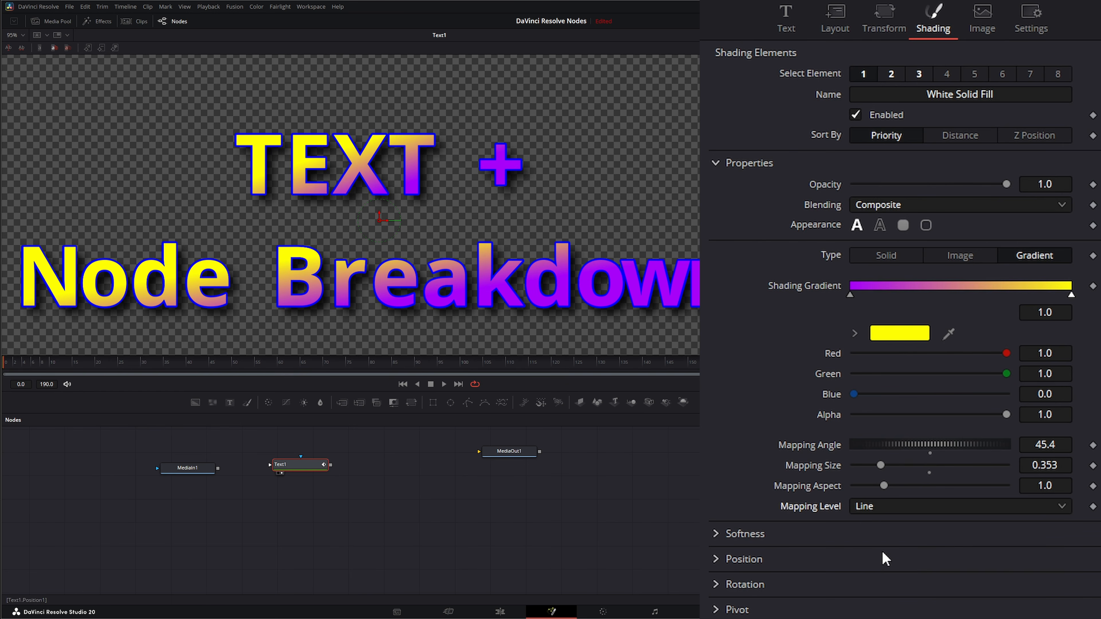
click(889, 508)
click(884, 548)
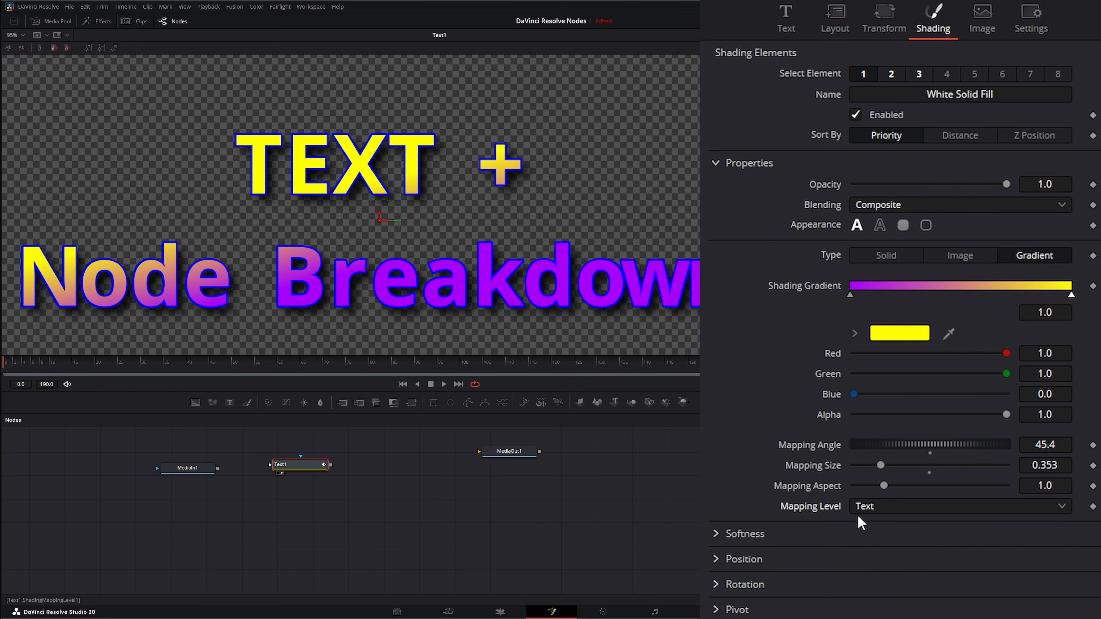
- Set the fill's softness to X 5.56 and Y 3.85, apply it to the fill color, and set Glow to 0.46 and Blend to 0.759
click(716, 164)
click(717, 187)
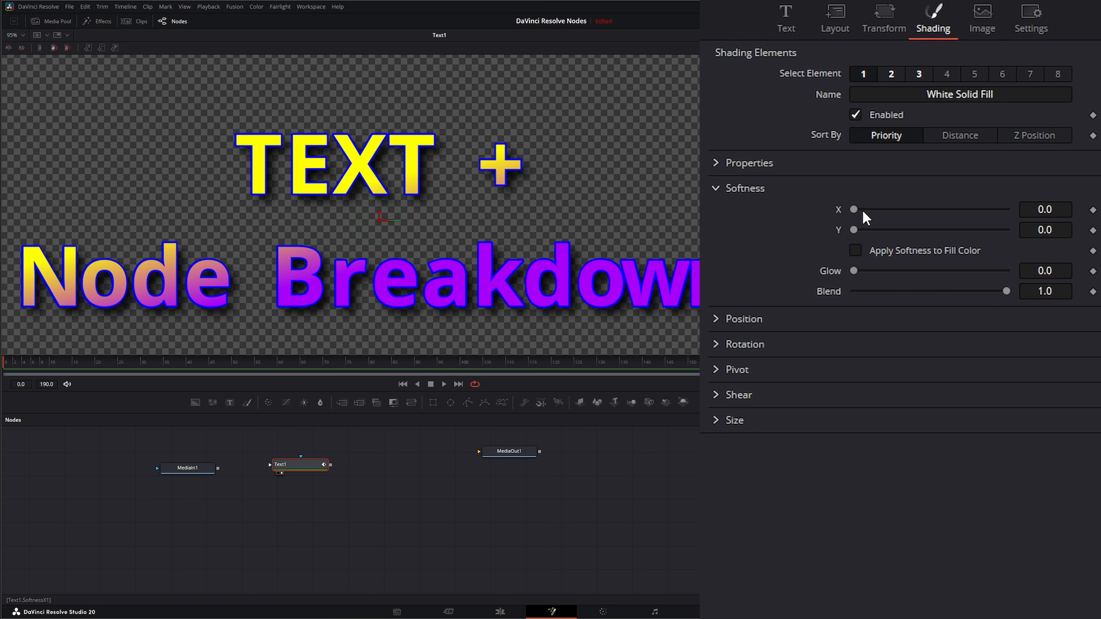
drag(857, 208, 883, 229)
click(856, 250)
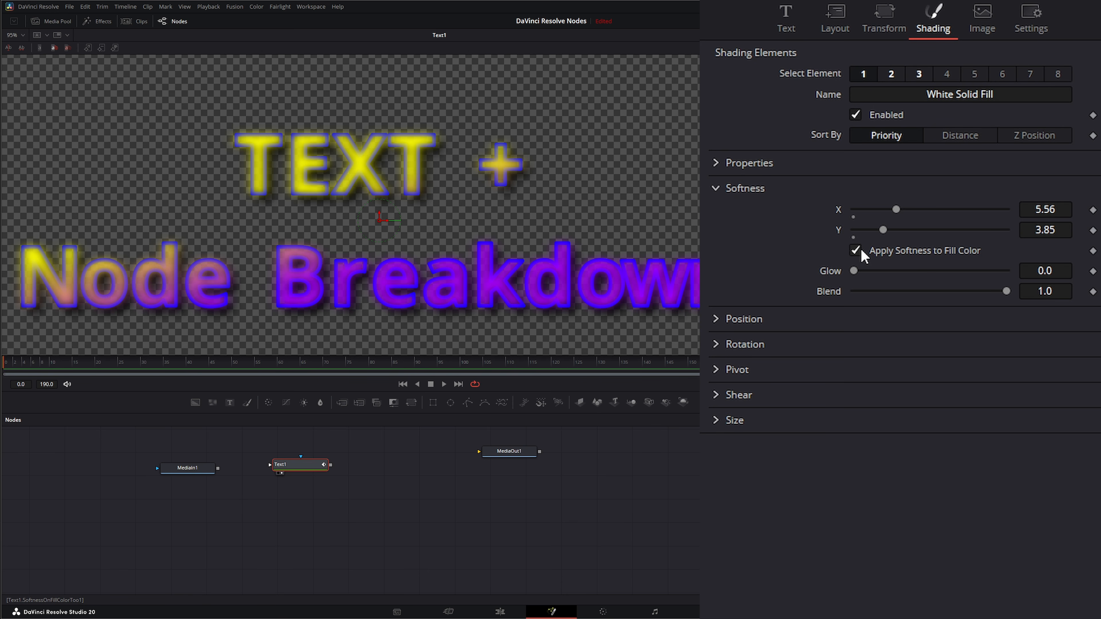
drag(855, 271, 924, 271)
drag(1006, 292, 971, 291)
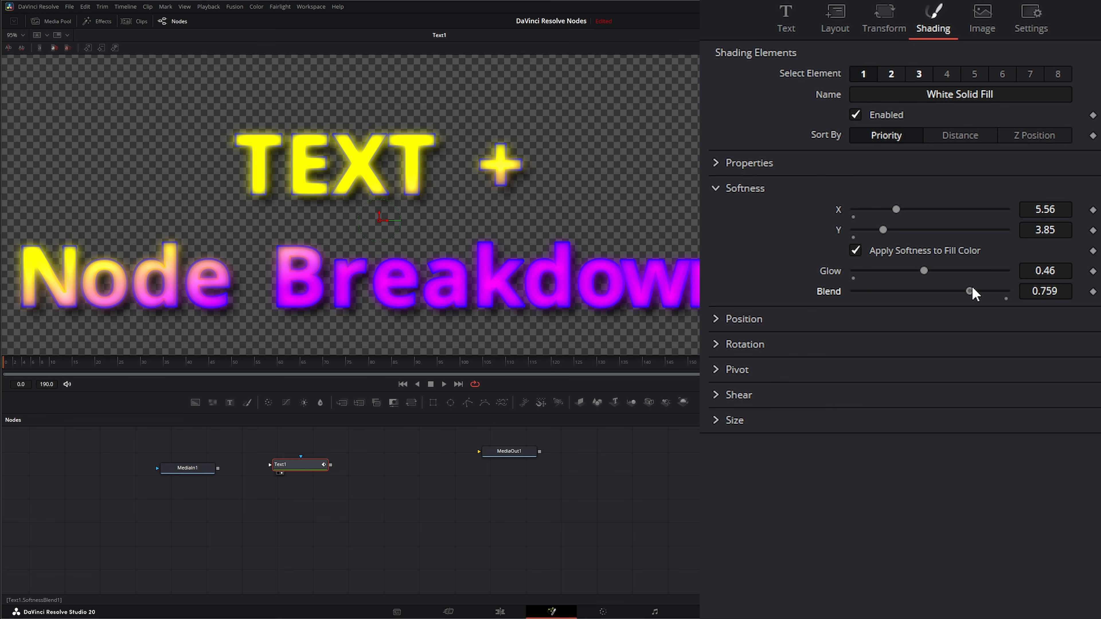
- Reset the white solid fill's softness X, Y, Glow and Blend to their defaults and stop applying softness to the fill color
double_click(840, 209)
double_click(839, 230)
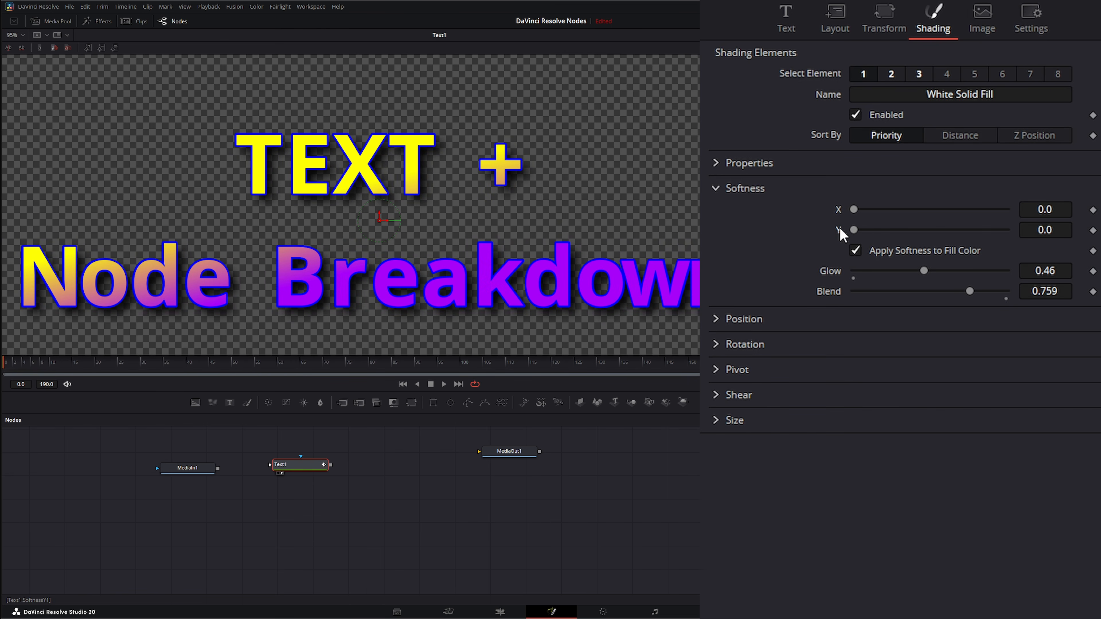
double_click(831, 272)
double_click(829, 292)
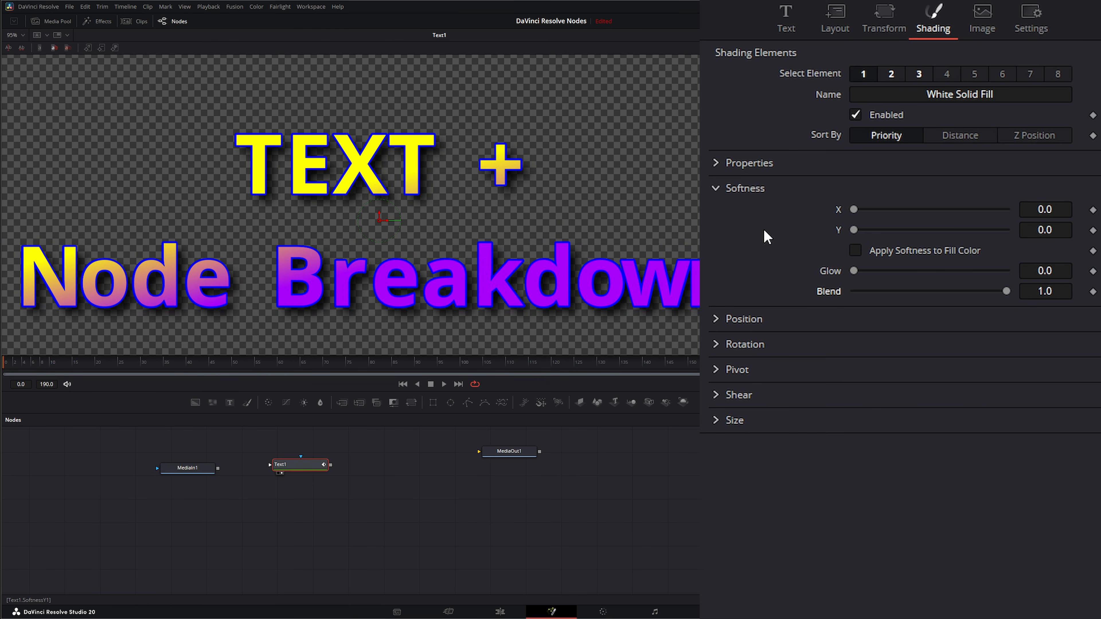
click(716, 189)
- Try rotating the white solid fill element to 43.6 on the X axis
click(714, 211)
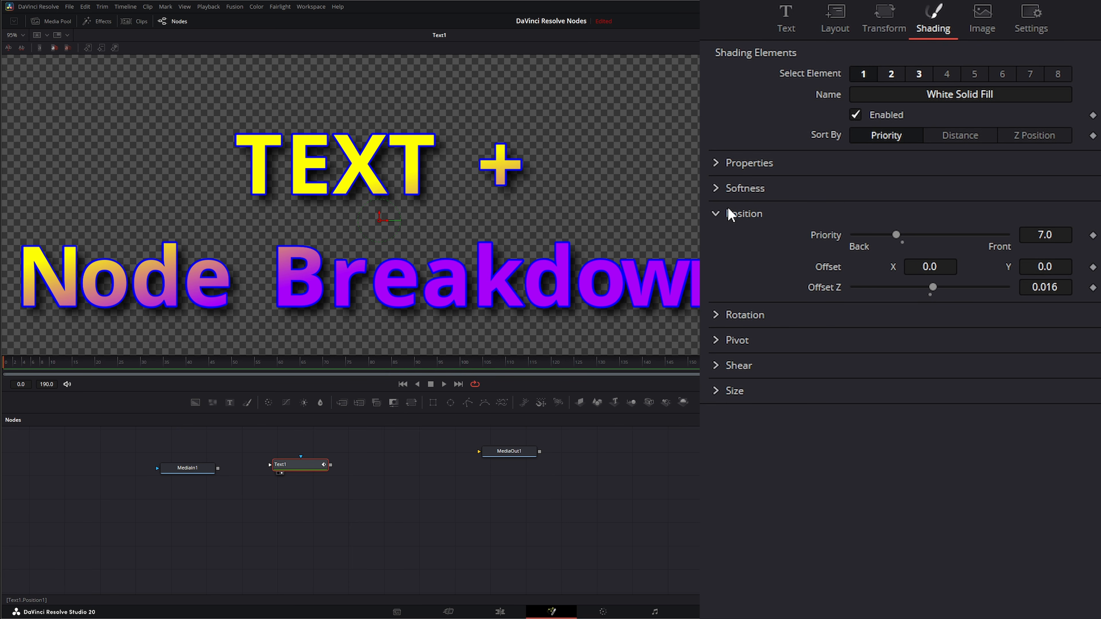
click(717, 211)
click(715, 238)
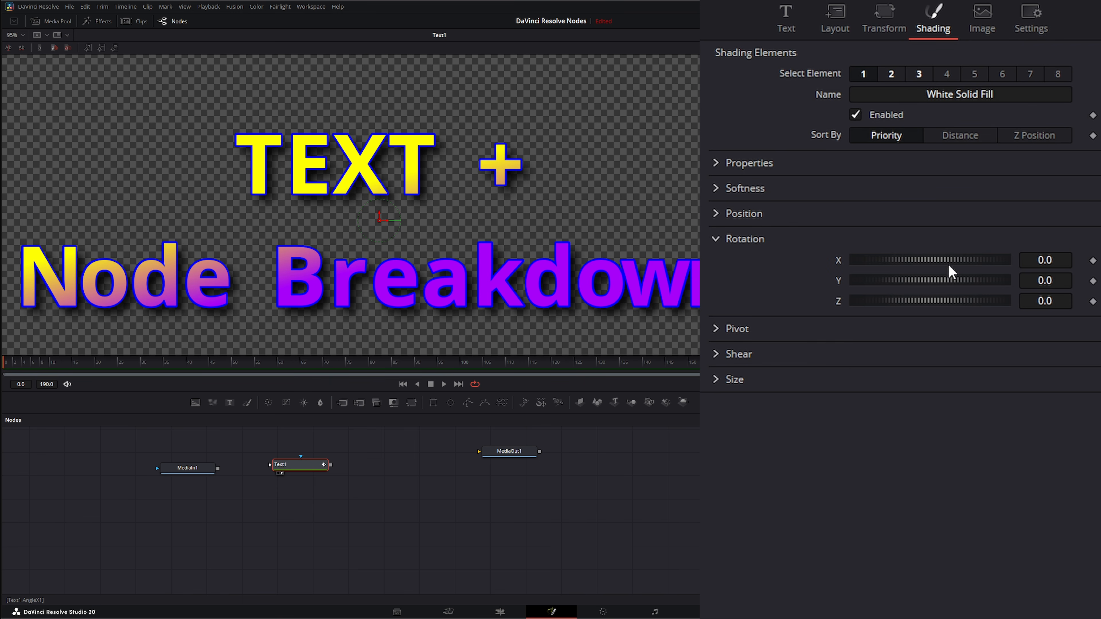
mouse_move(932, 260)
mouse_down()
mouse_move(950, 260)
mouse_move(911, 255)
mouse_move(953, 259)
mouse_up()
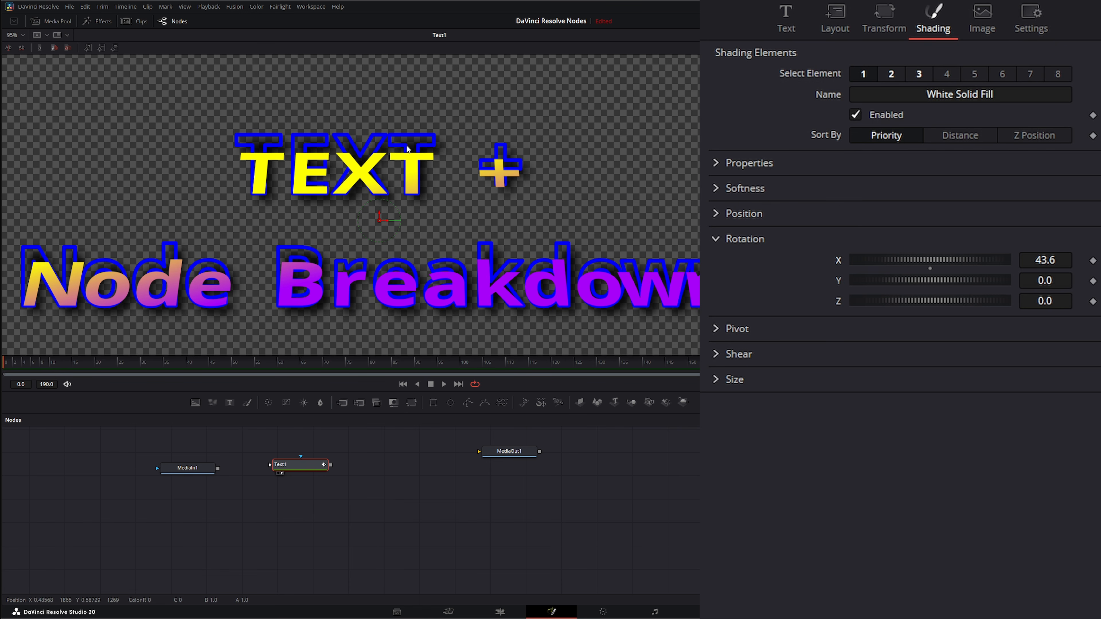
- Try rotating the Blue Outline element to 54.5 on the Y axis, and reset the rotation of both elements
click(892, 74)
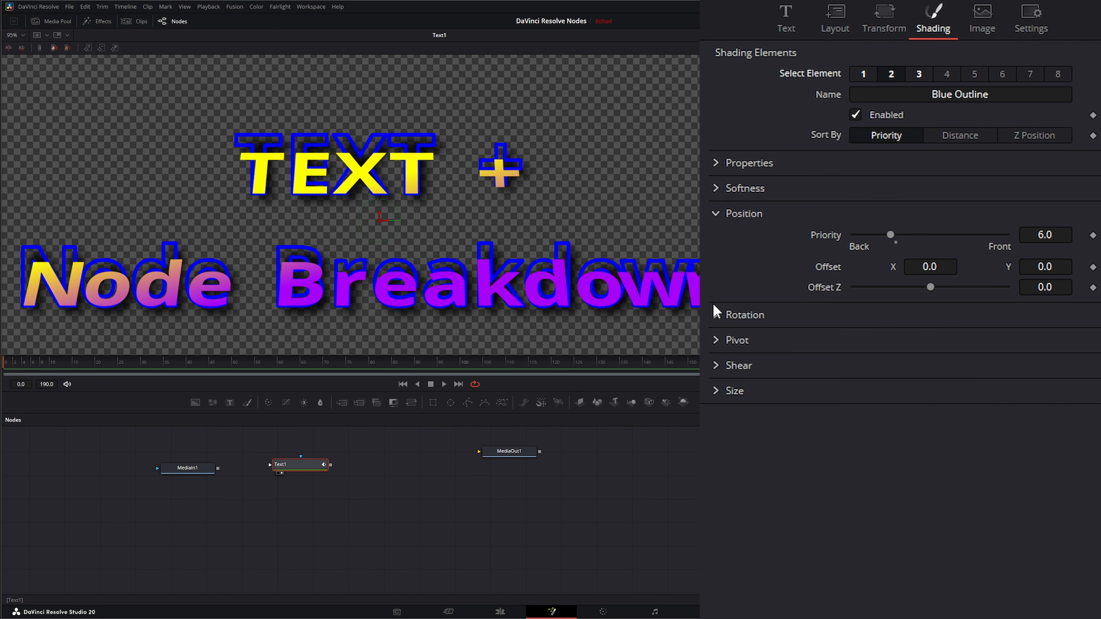
click(716, 315)
drag(915, 361, 849, 360)
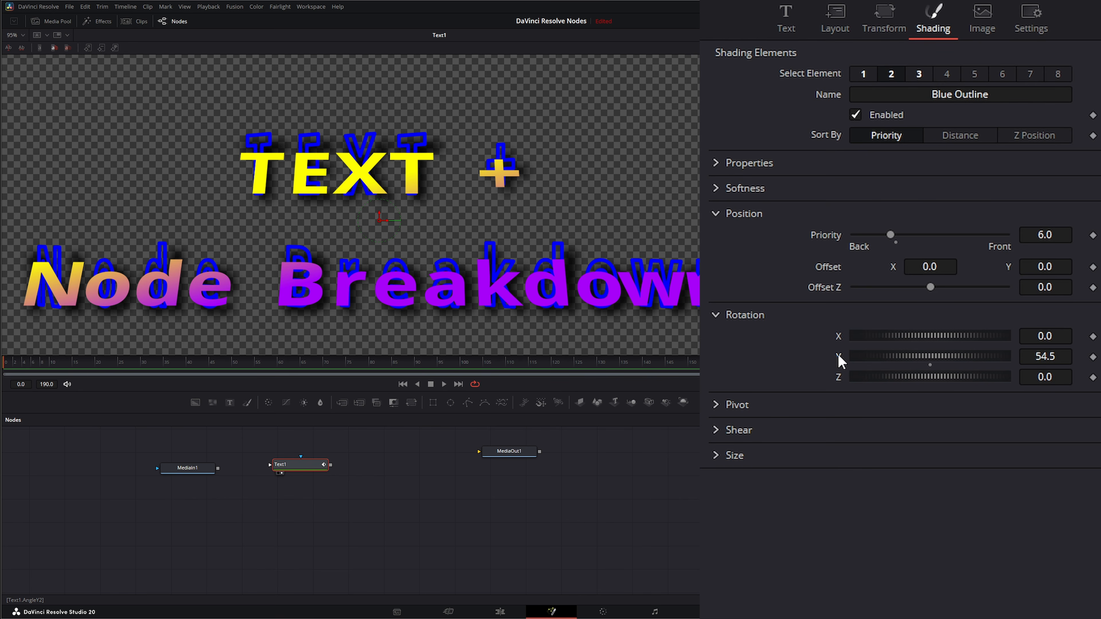
click(864, 74)
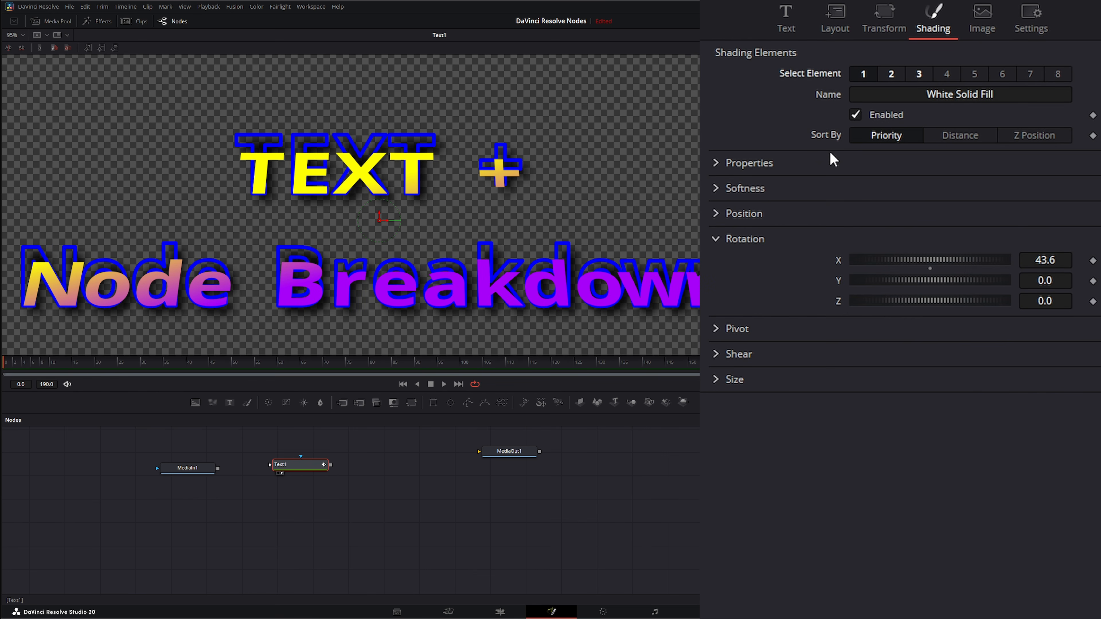
double_click(840, 261)
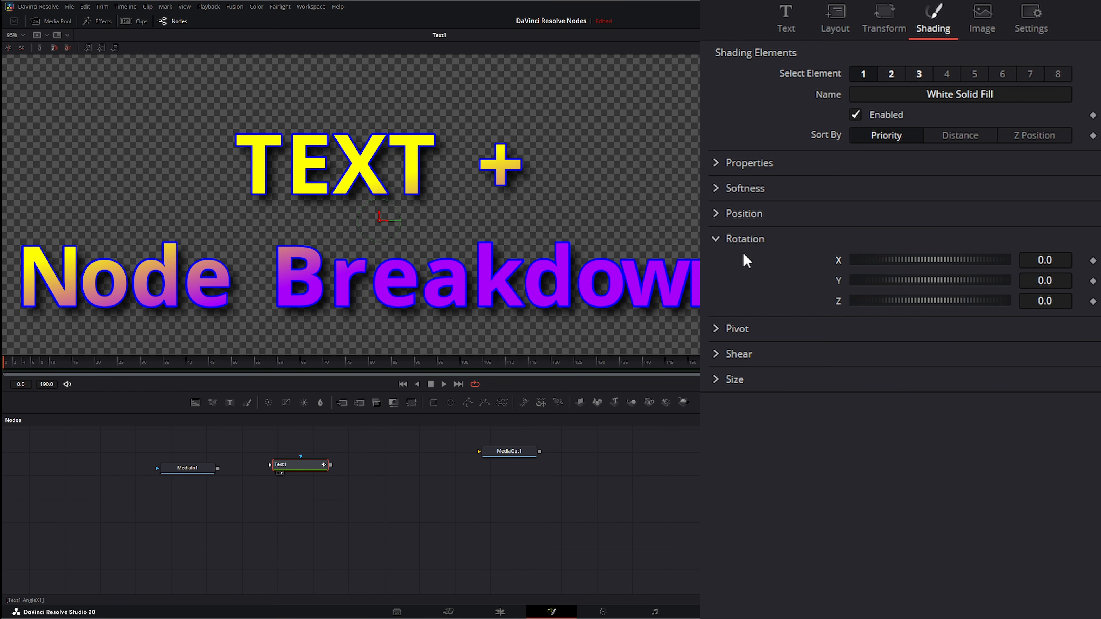
- Set the white solid fill's Pivot X to 0.011, testing it with a Y rotation of 50.9, and reset Pivot Z and the rotation
click(716, 239)
click(717, 265)
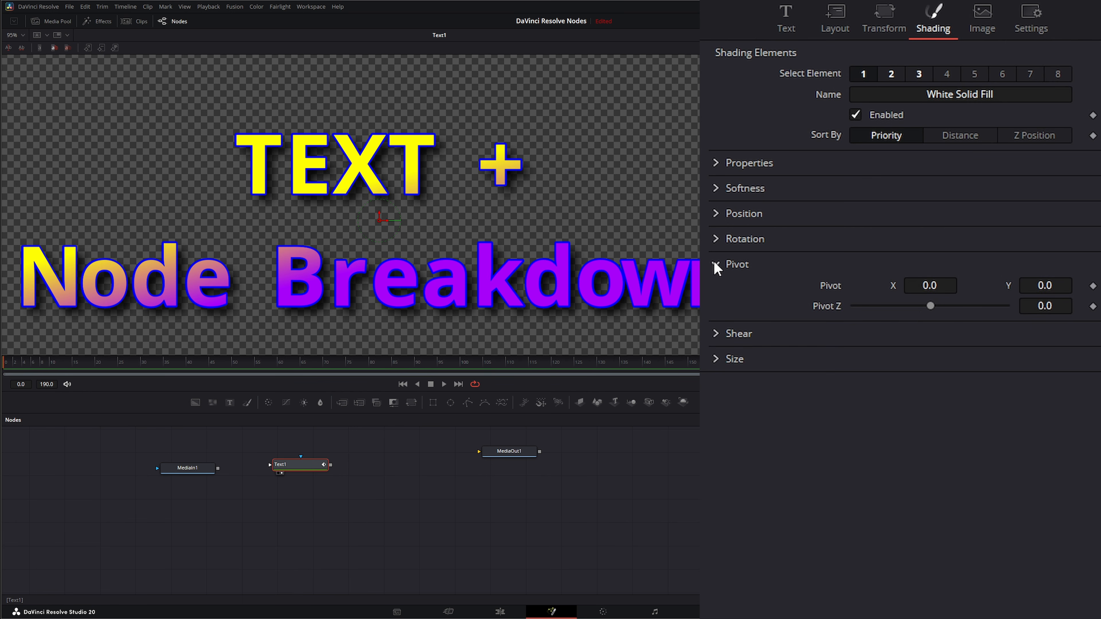
mouse_move(927, 286)
mouse_down()
mouse_move(944, 287)
mouse_move(905, 282)
mouse_move(923, 282)
mouse_up()
click(716, 239)
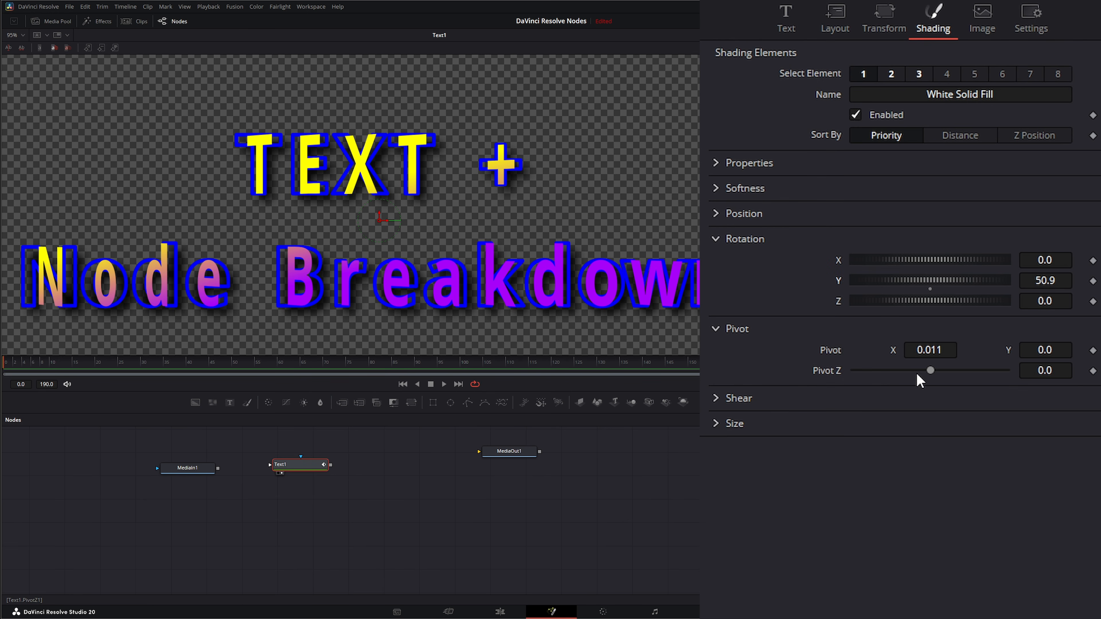
mouse_move(930, 371)
mouse_down()
mouse_move(959, 374)
mouse_move(850, 373)
mouse_move(965, 366)
mouse_move(924, 373)
mouse_up()
double_click(822, 373)
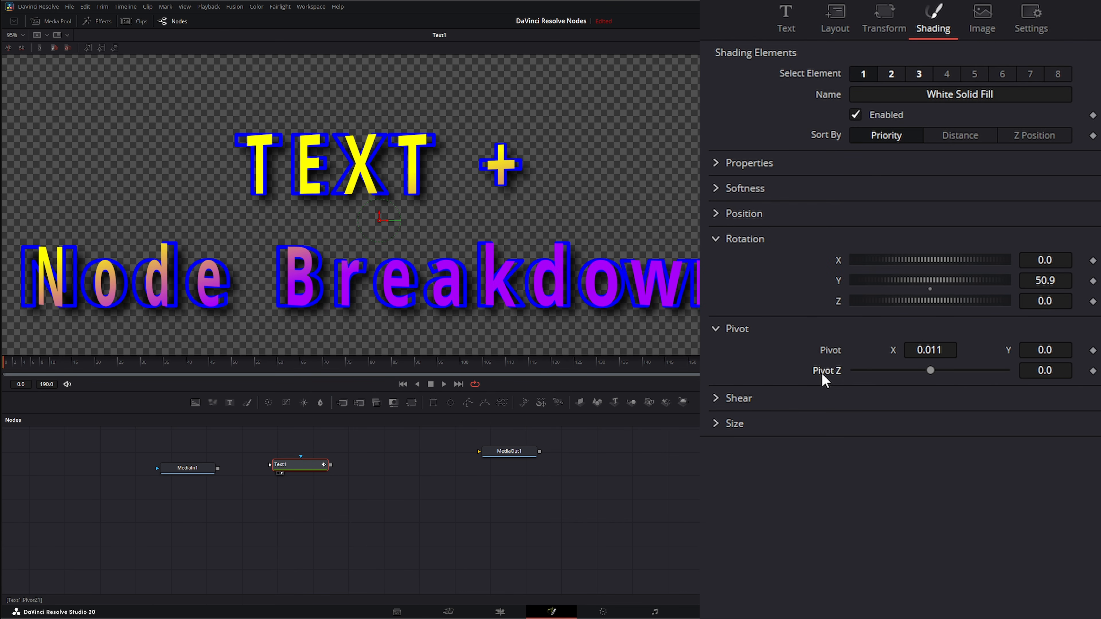
click(718, 330)
click(714, 354)
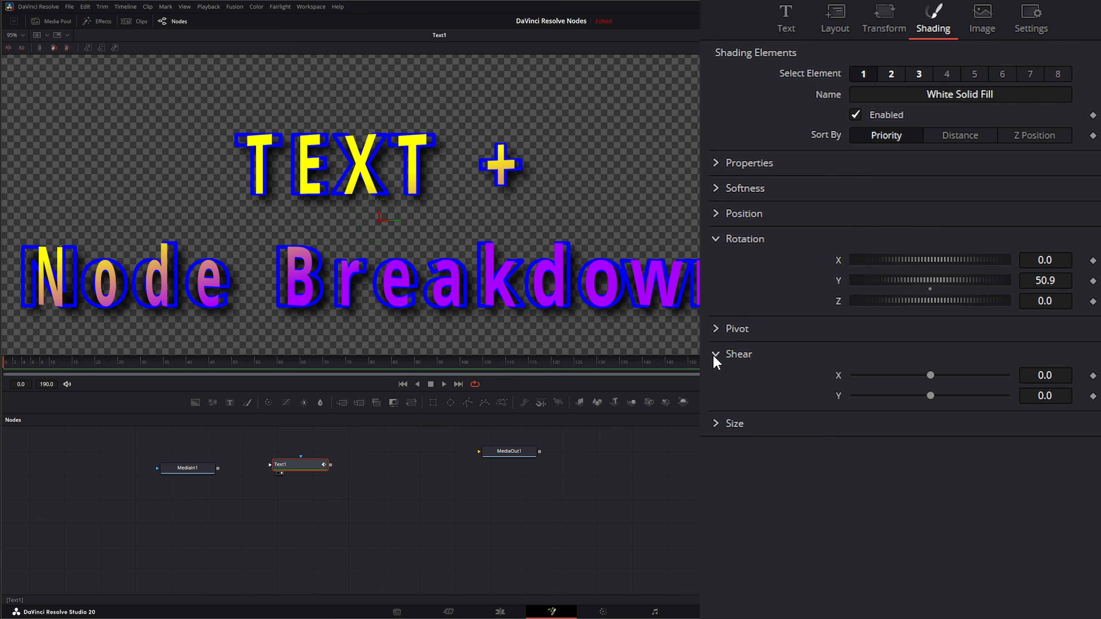
double_click(838, 281)
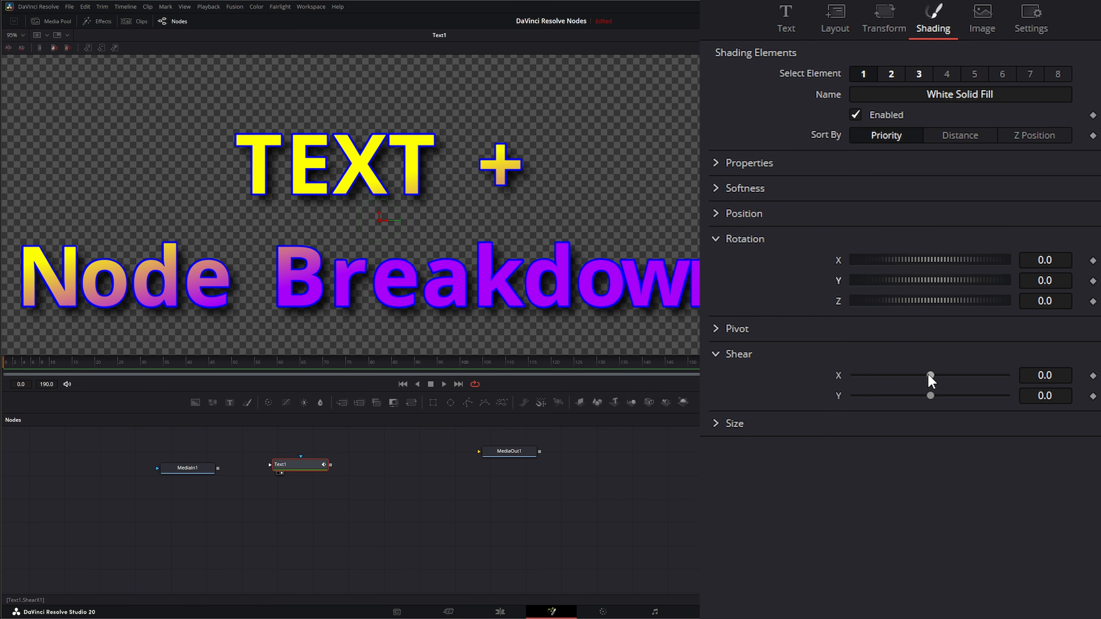
- Try out the white solid fill's X and Y shear and size, resetting shear to 0.0 and size to 1.0
mouse_move(930, 375)
mouse_down()
mouse_move(909, 375)
mouse_move(969, 394)
mouse_move(944, 390)
mouse_up()
double_click(837, 376)
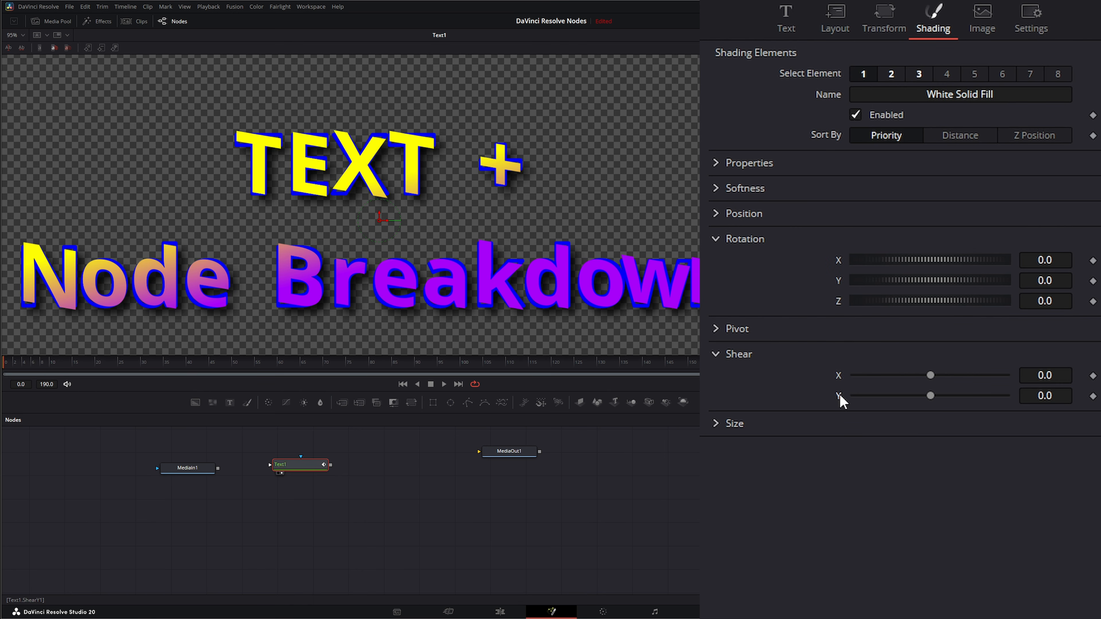
click(717, 355)
click(718, 380)
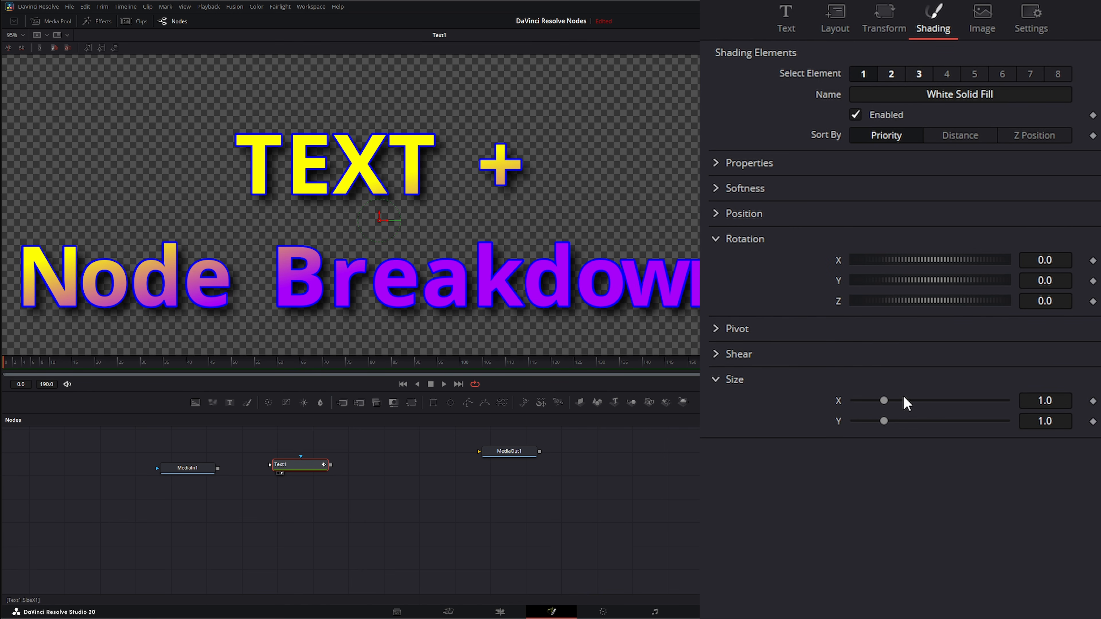
drag(884, 400, 839, 425)
double_click(840, 406)
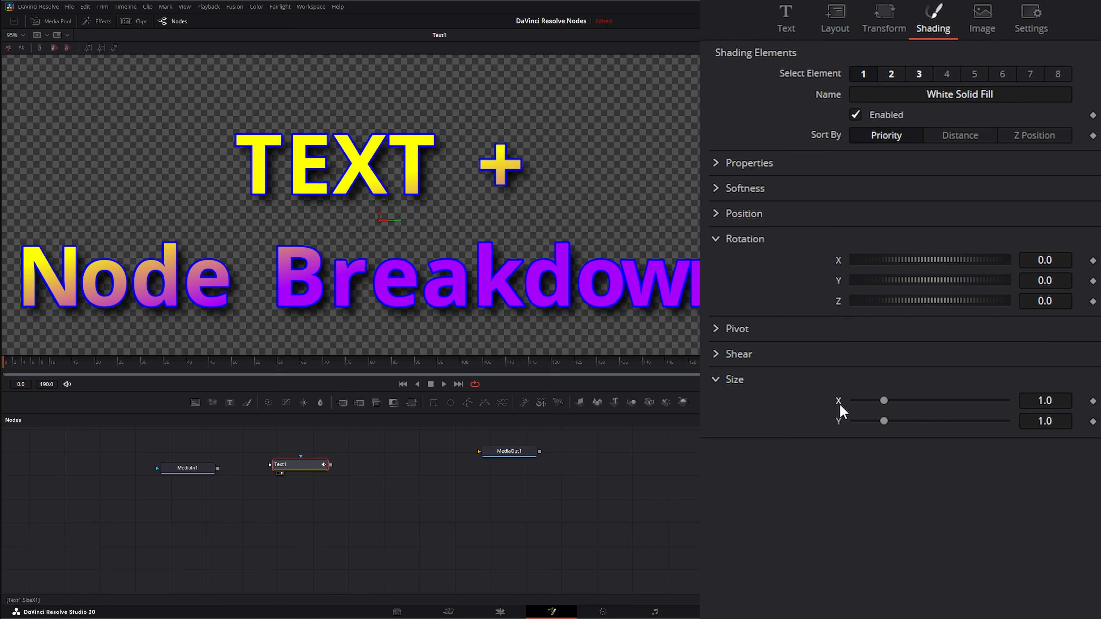
click(716, 380)
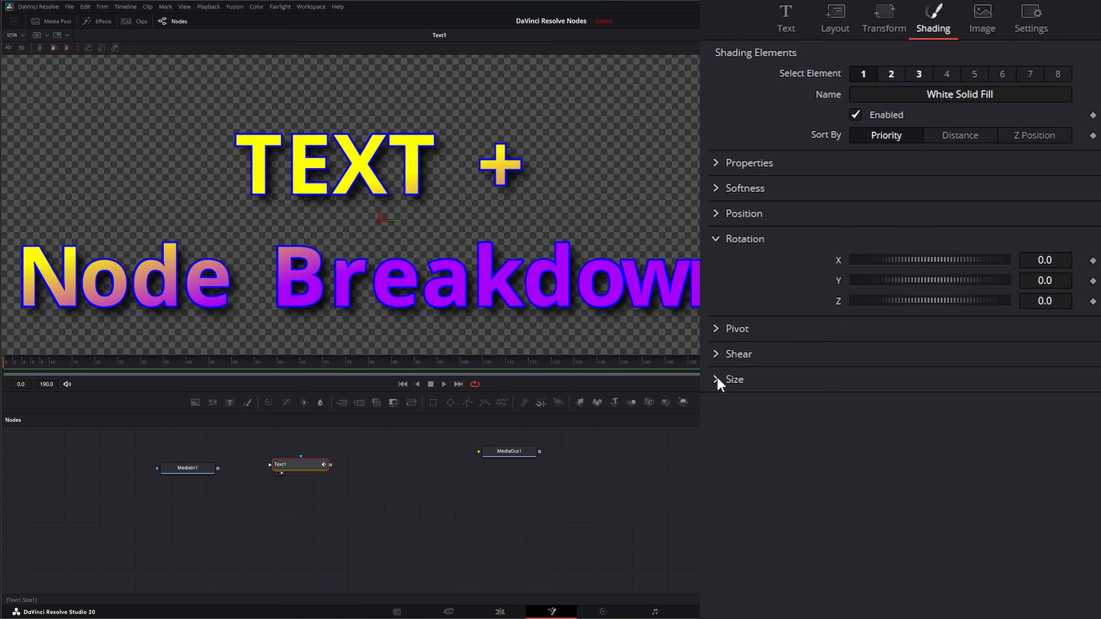
- Change the Blue Outline element's appearance to a filled border behind the characters
click(715, 163)
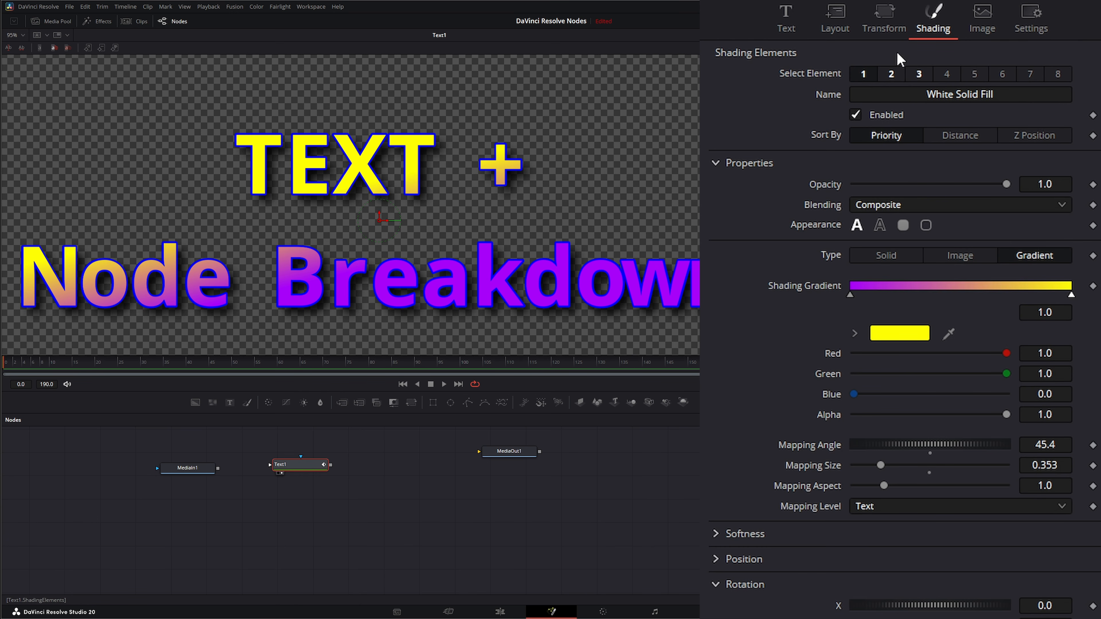
click(892, 74)
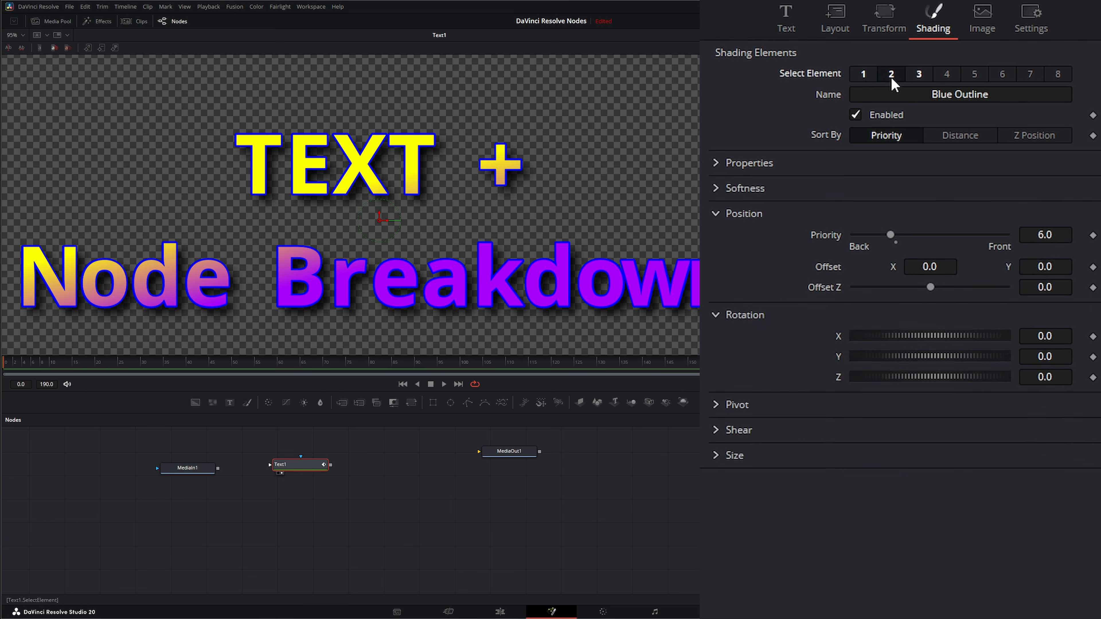
click(715, 163)
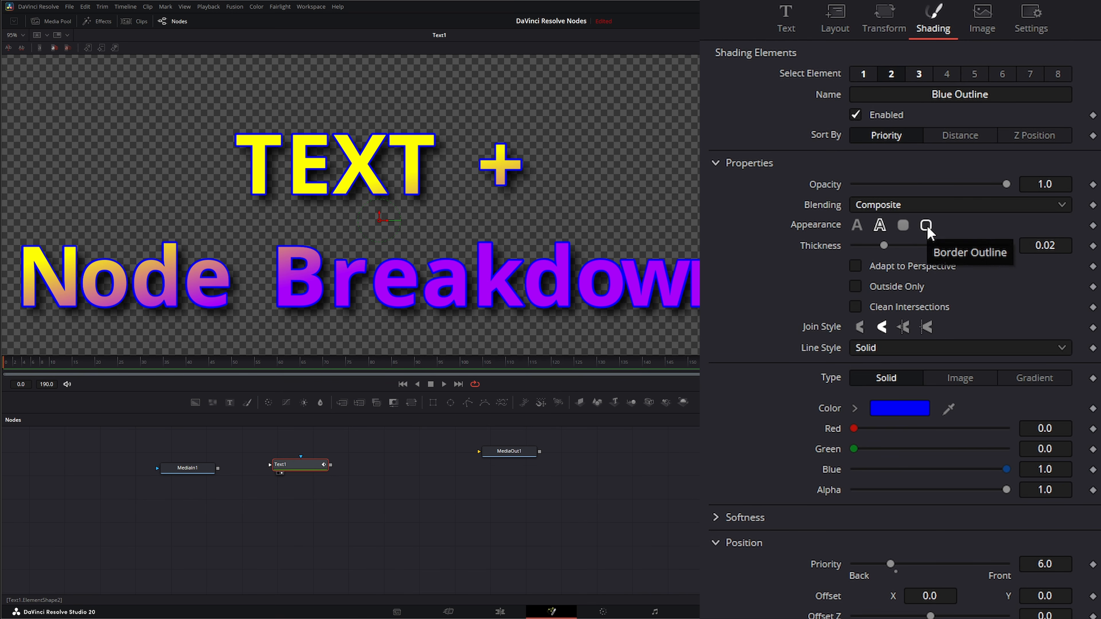
click(904, 226)
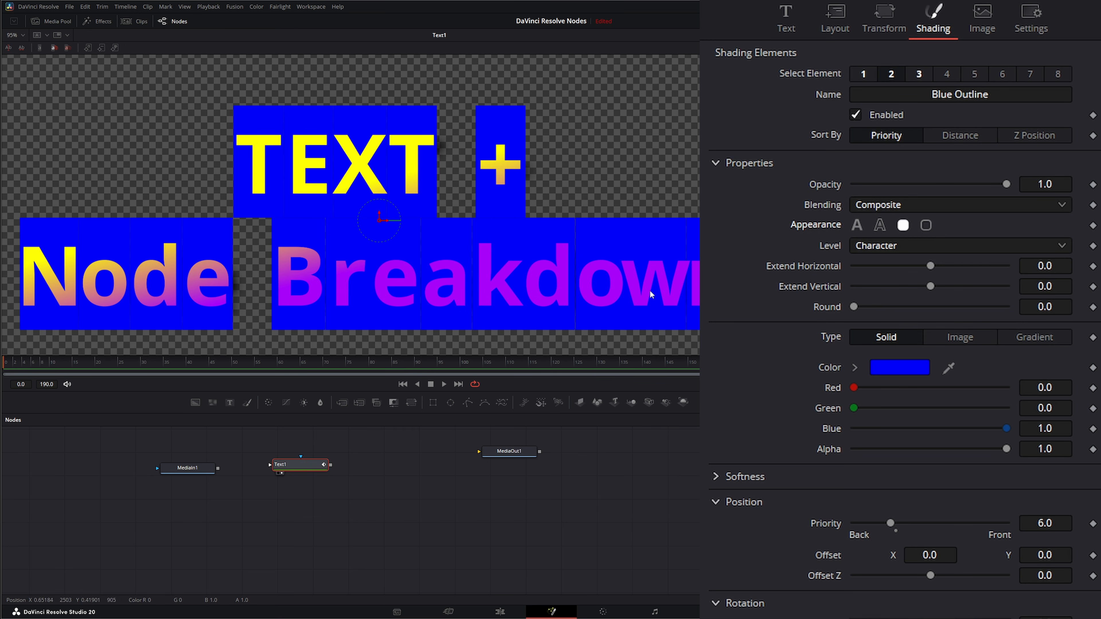
- Compare the Text, Line and Word levels for the blue border fill, and return the level to Character
click(876, 245)
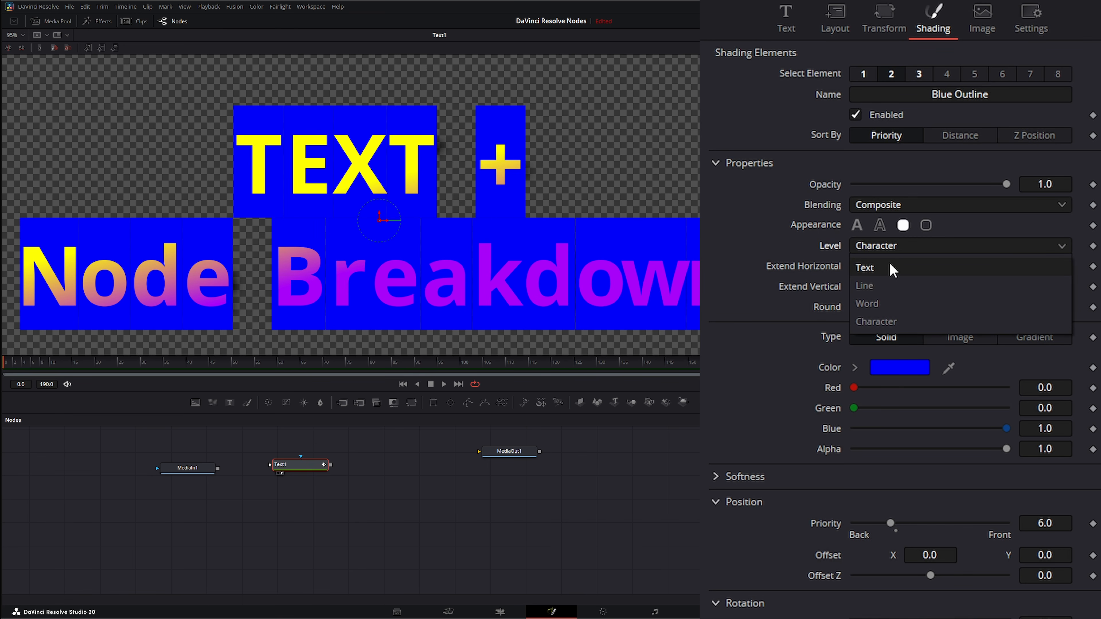
click(892, 269)
click(874, 246)
click(887, 286)
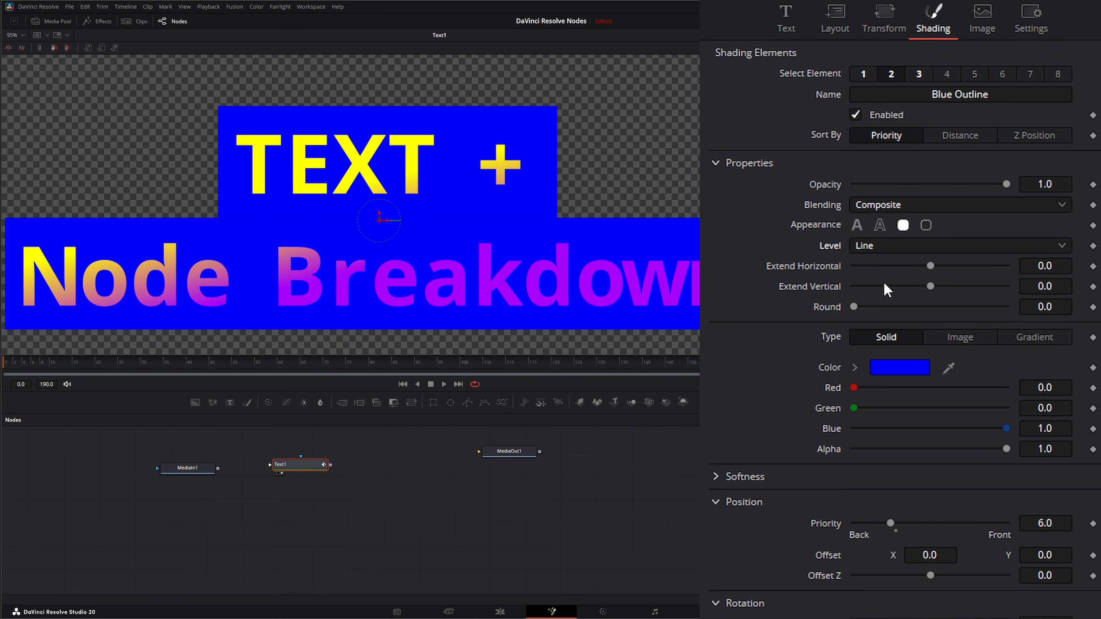
click(870, 245)
click(880, 302)
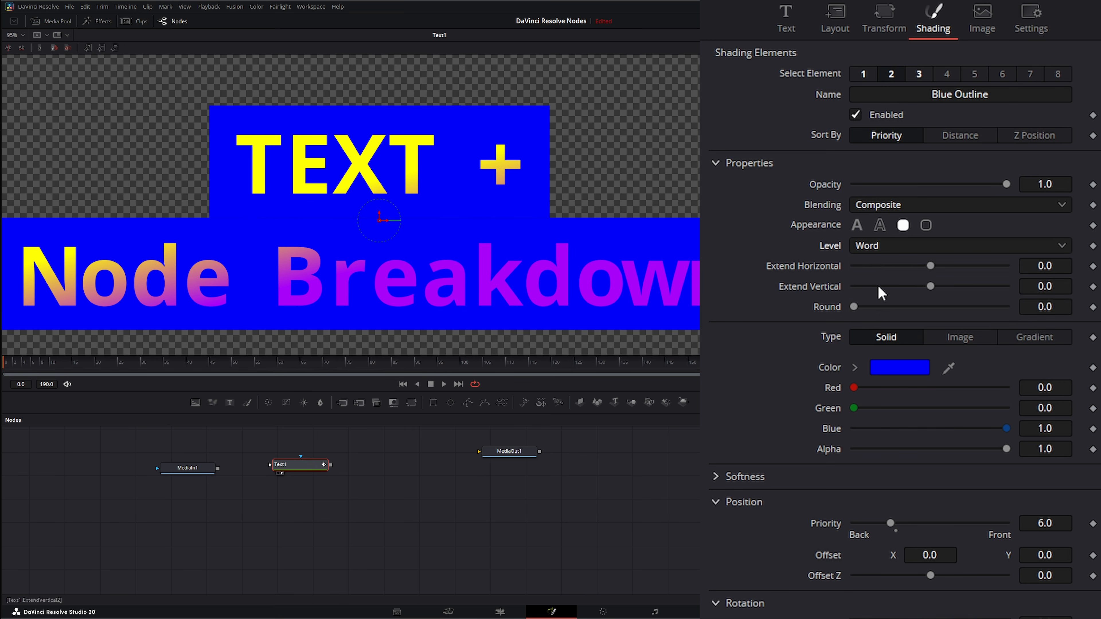
click(874, 246)
click(886, 319)
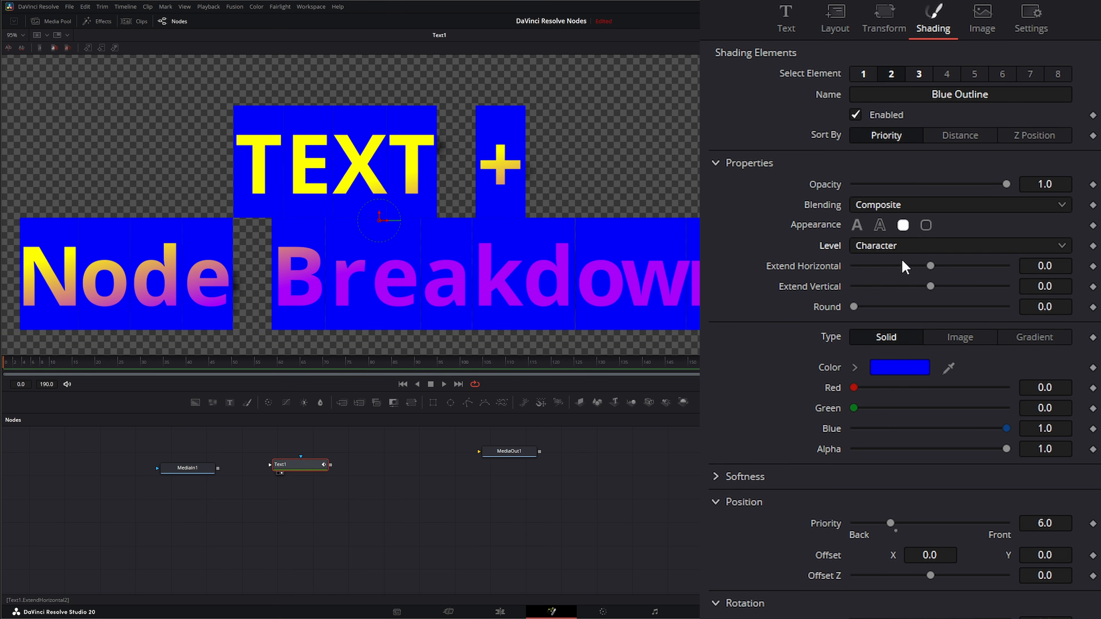
- Set the border's Extend Vertical to -0.085 and Round to 0.155, and switch it to Border Outline with Thickness 0.038
mouse_move(931, 266)
mouse_down()
mouse_move(949, 265)
mouse_move(908, 264)
mouse_move(944, 261)
mouse_move(931, 266)
mouse_move(940, 287)
mouse_move(918, 282)
mouse_up()
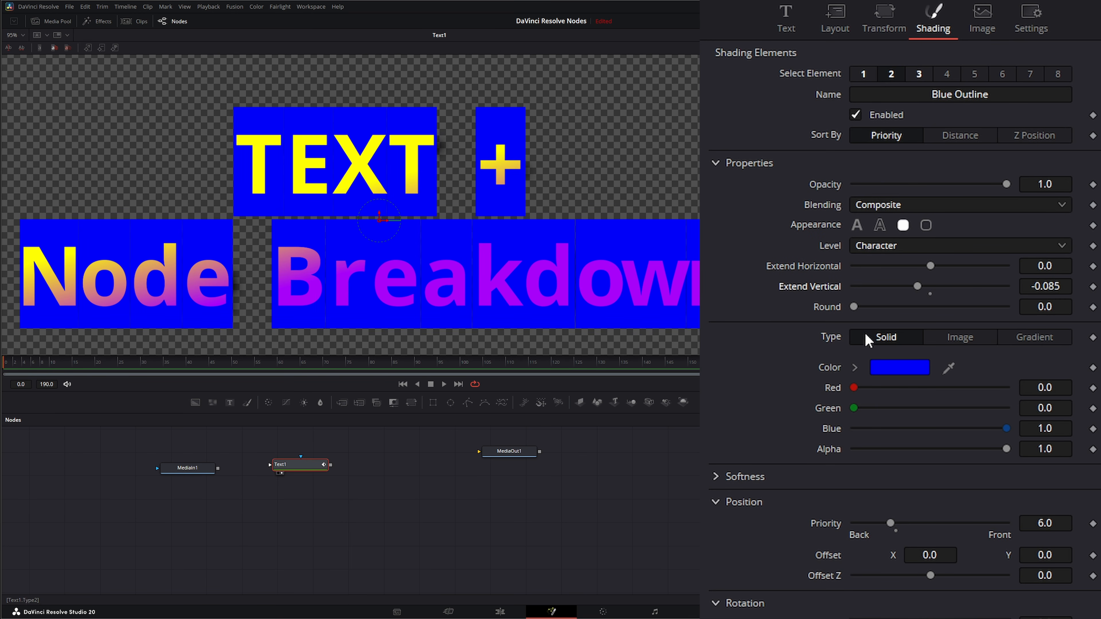
drag(854, 307, 879, 309)
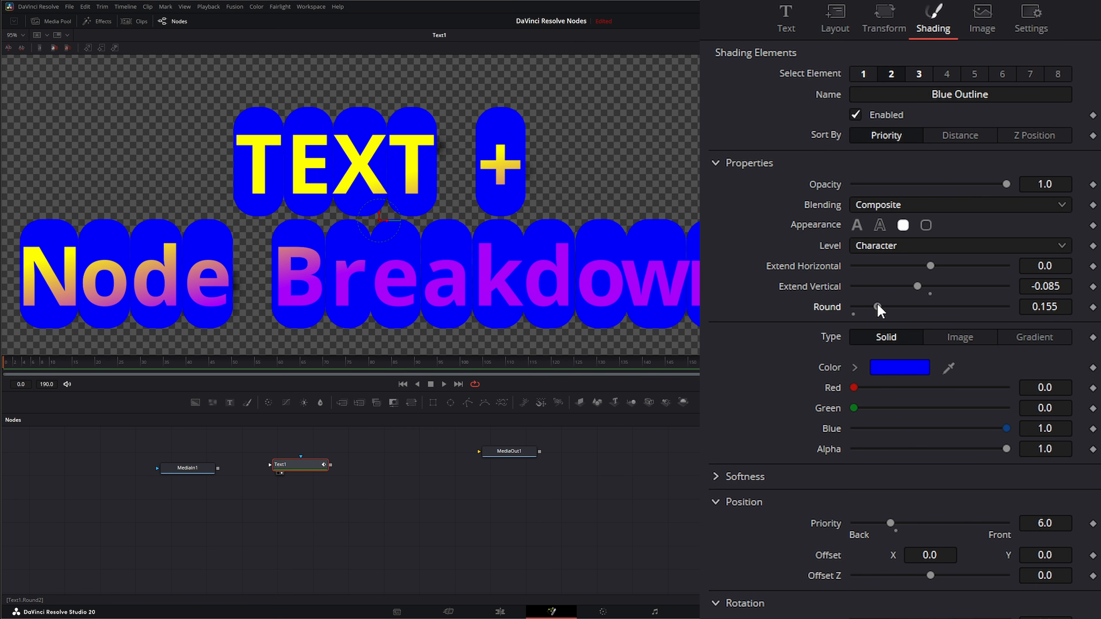
click(927, 226)
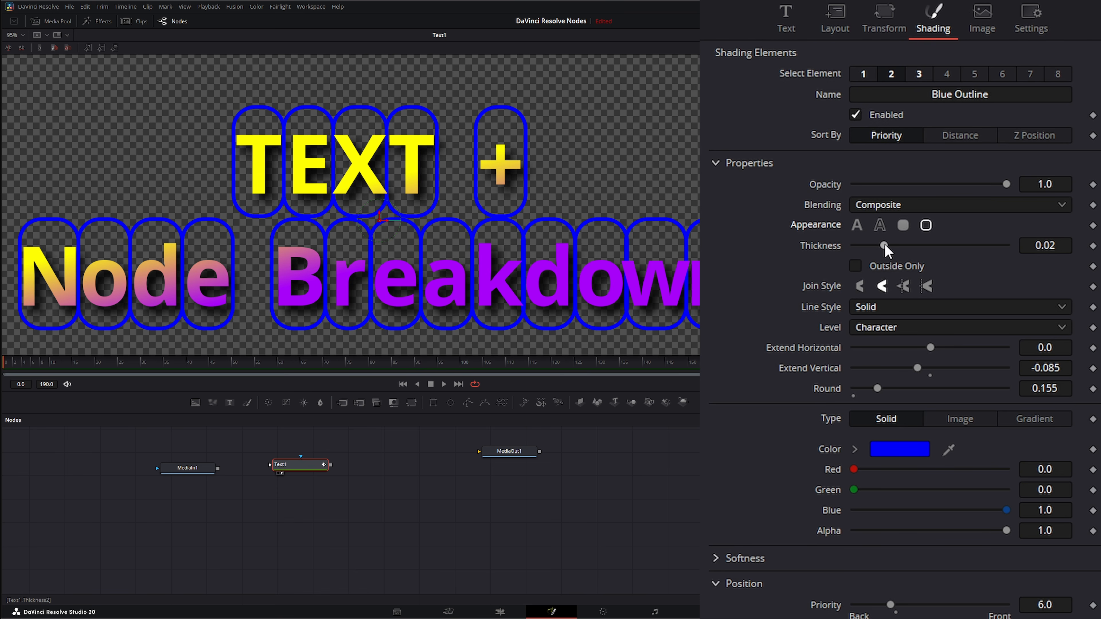
drag(885, 245, 912, 246)
- Try the Dash line style on the border outline, set Extend Horizontal to 0.19 and Extend Vertical to 0.04, and reduce its rounding
click(877, 308)
click(868, 348)
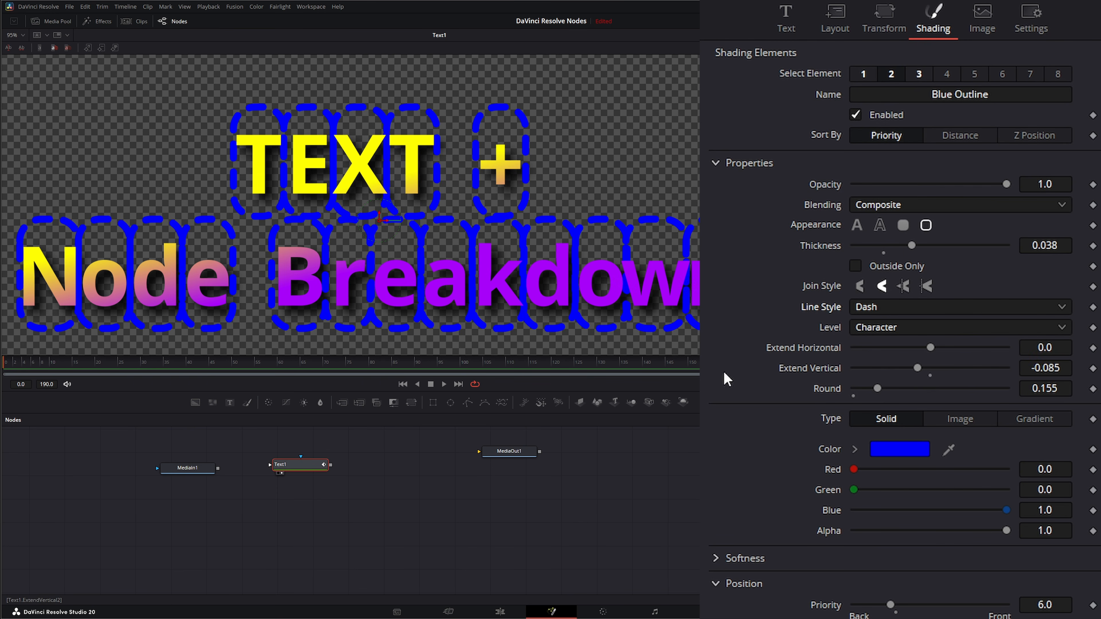
mouse_move(932, 347)
mouse_down()
mouse_move(941, 347)
mouse_move(934, 367)
mouse_up()
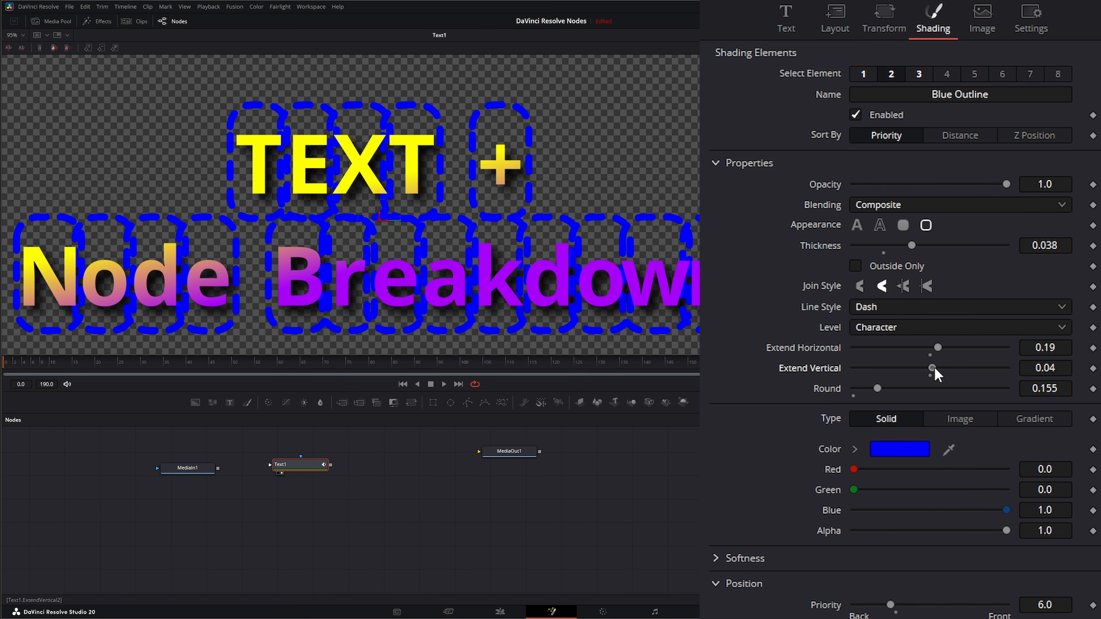
mouse_move(877, 389)
mouse_down()
mouse_move(922, 388)
mouse_move(843, 388)
mouse_move(884, 392)
mouse_move(858, 390)
mouse_up()
- Review the Text+ node's Process Mode options, turn off Auto Resolution and set the image Width to 921
click(964, 19)
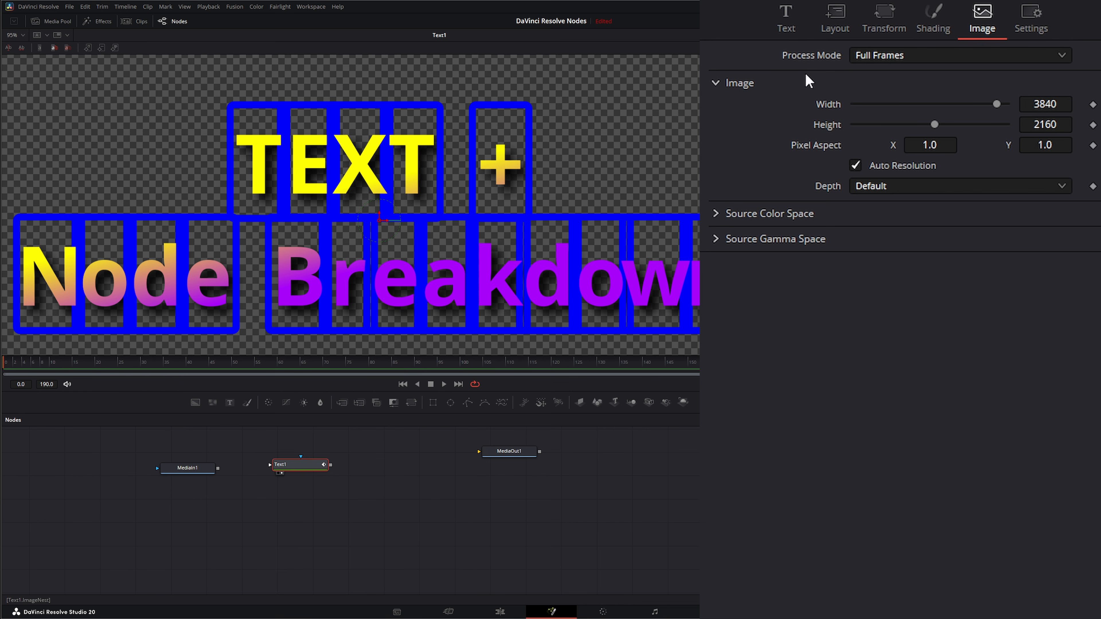
click(897, 56)
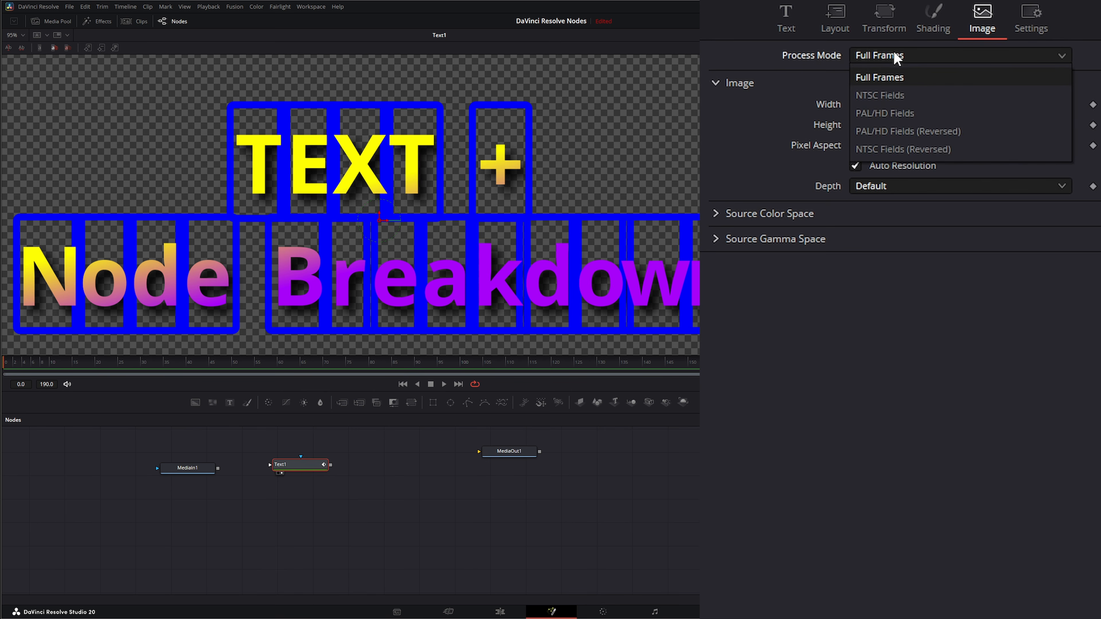
click(759, 44)
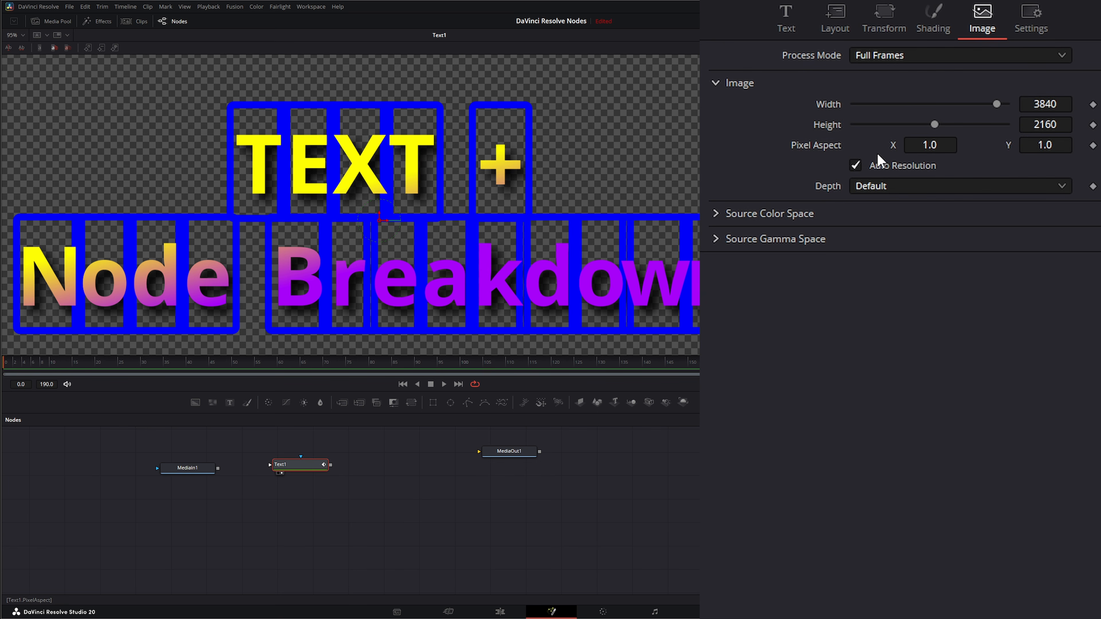
click(857, 166)
drag(994, 101, 881, 108)
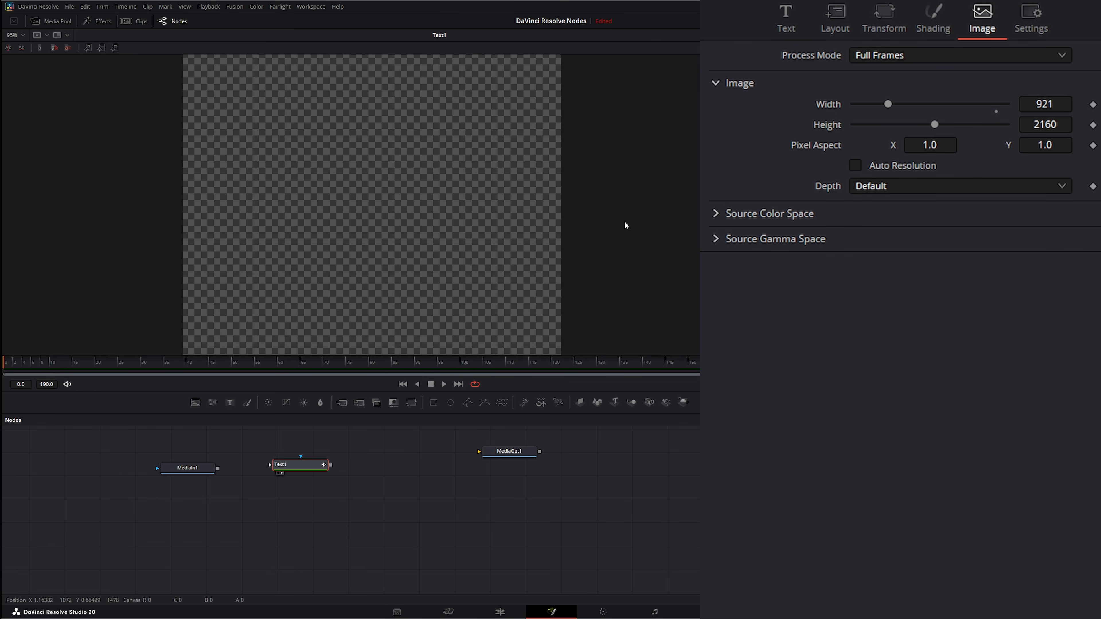
- Turn Auto Resolution back on for the Text+ node and fit the full image in the viewer
click(863, 166)
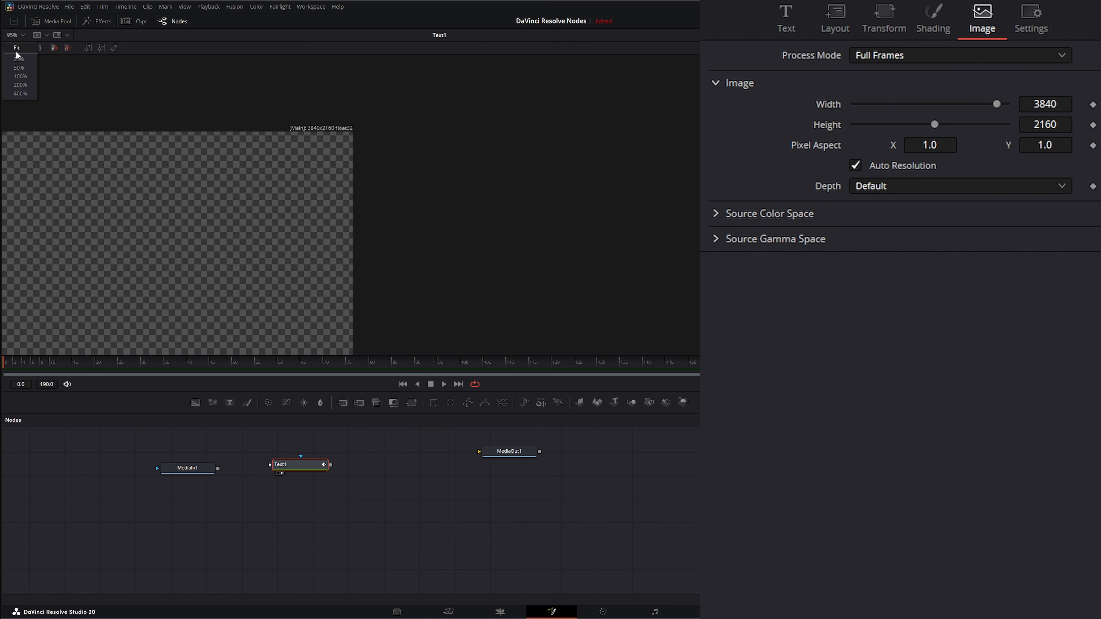
click(11, 36)
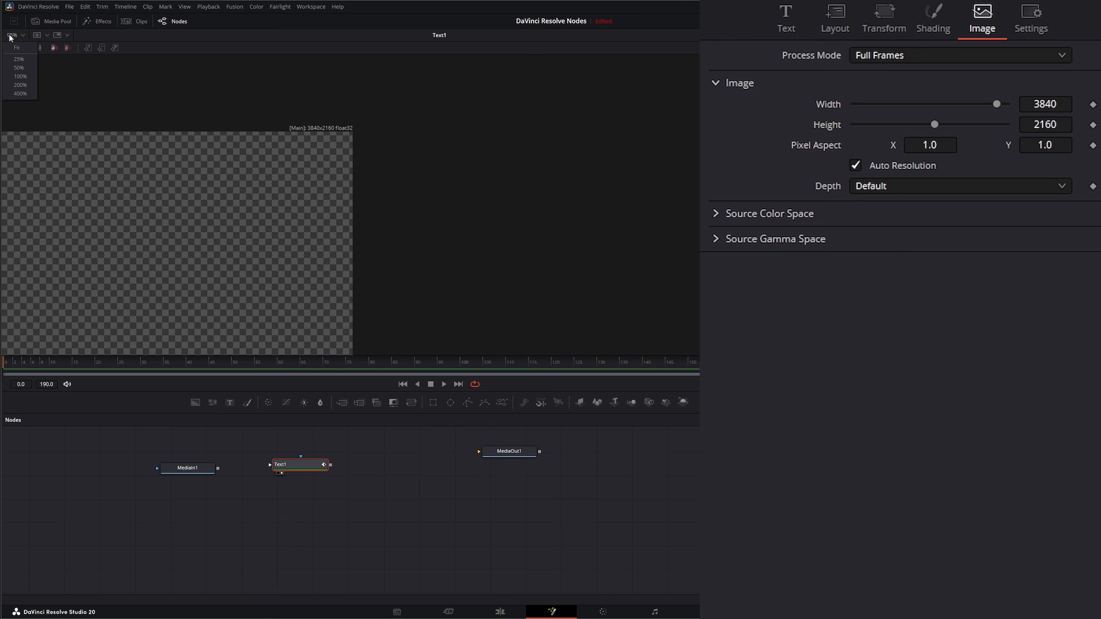
click(16, 48)
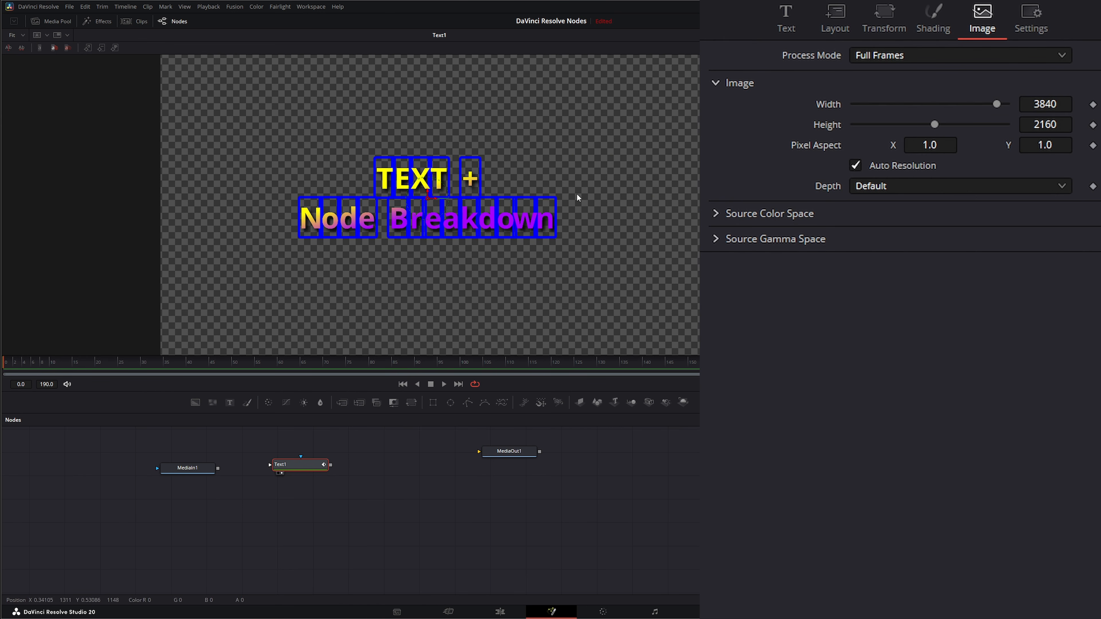
- Try the ACES source color space on the Text+ node, and return the Color Space Type to Auto
click(718, 215)
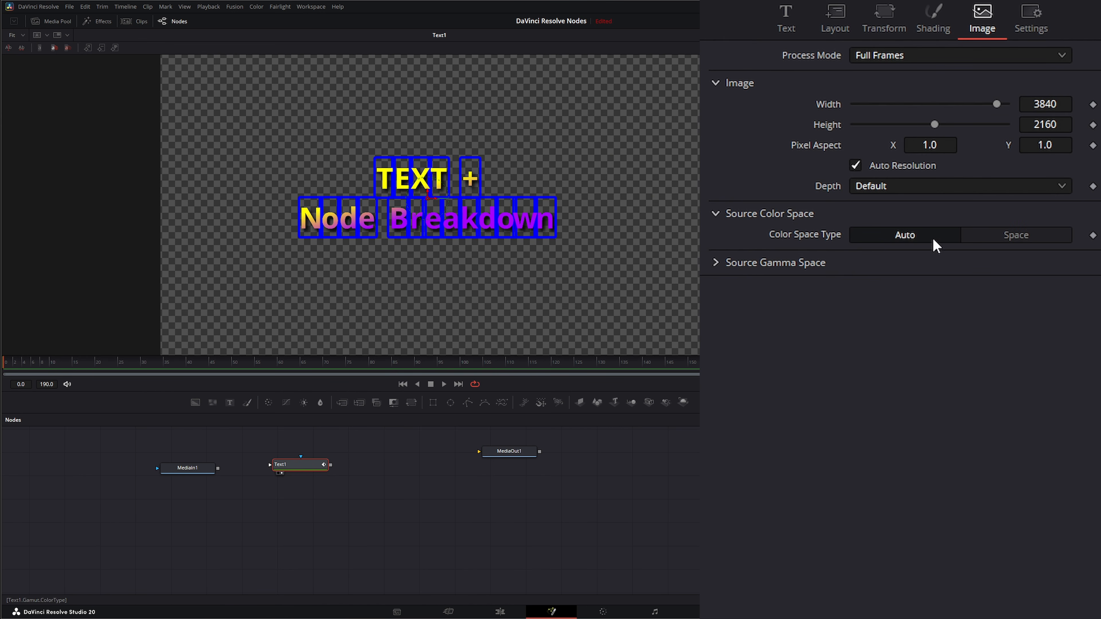
click(1015, 236)
click(875, 434)
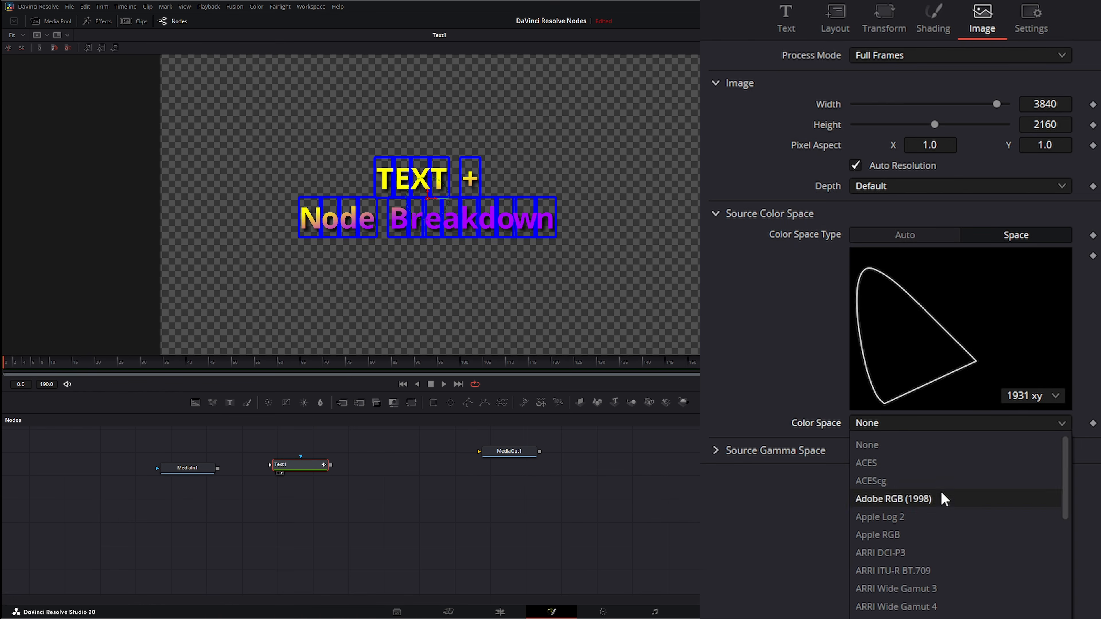
click(910, 463)
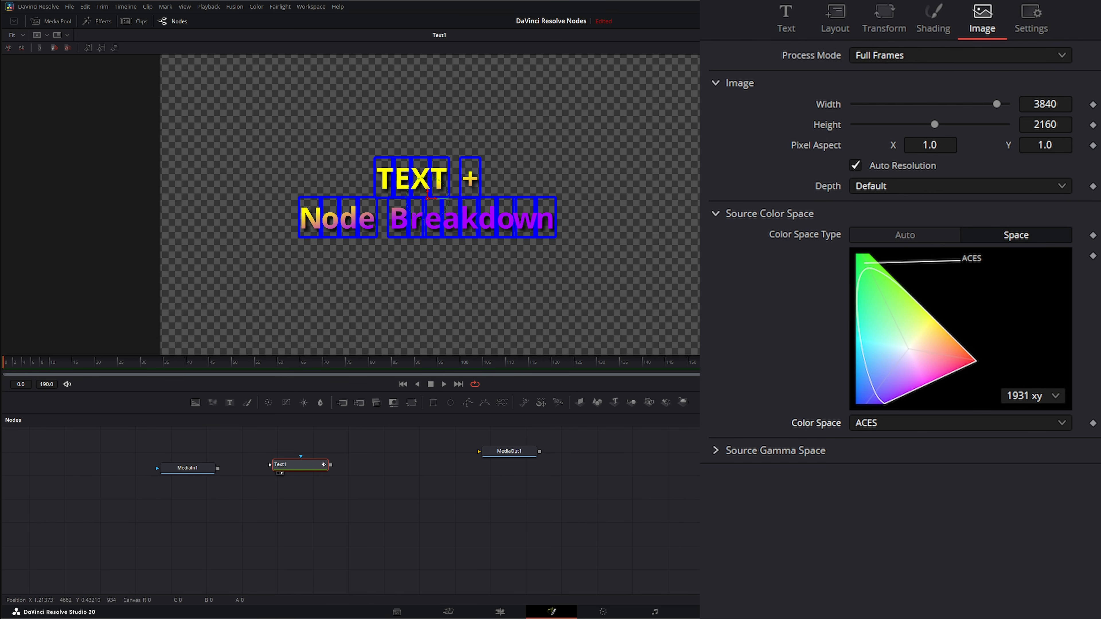
click(909, 234)
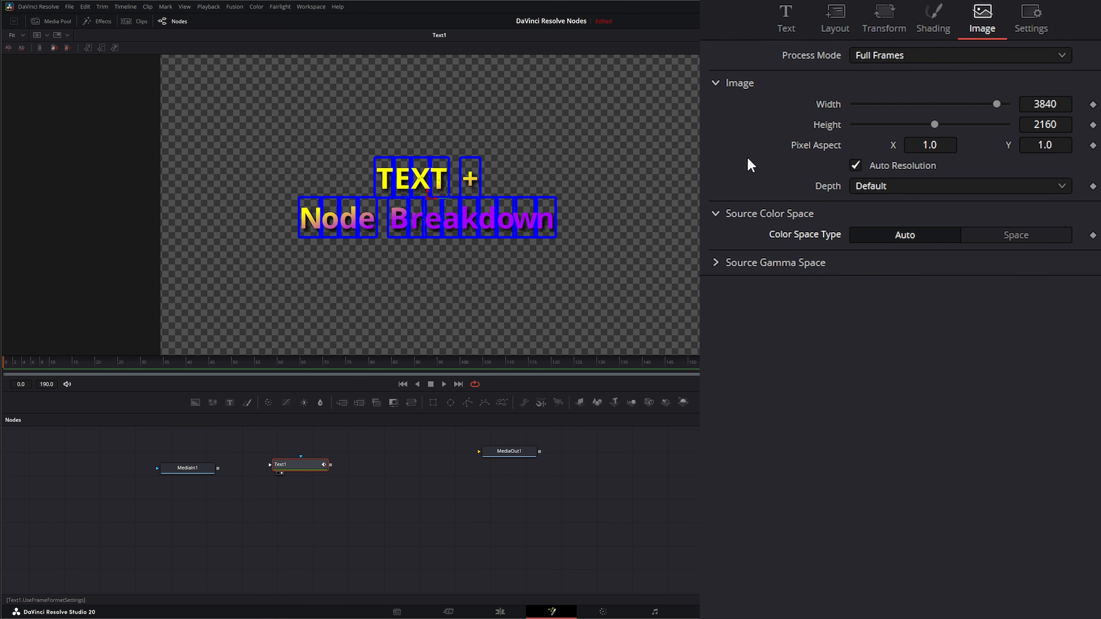
- Review the Source Gamma Space options and collapse the Image and Source Color Space sections
click(712, 272)
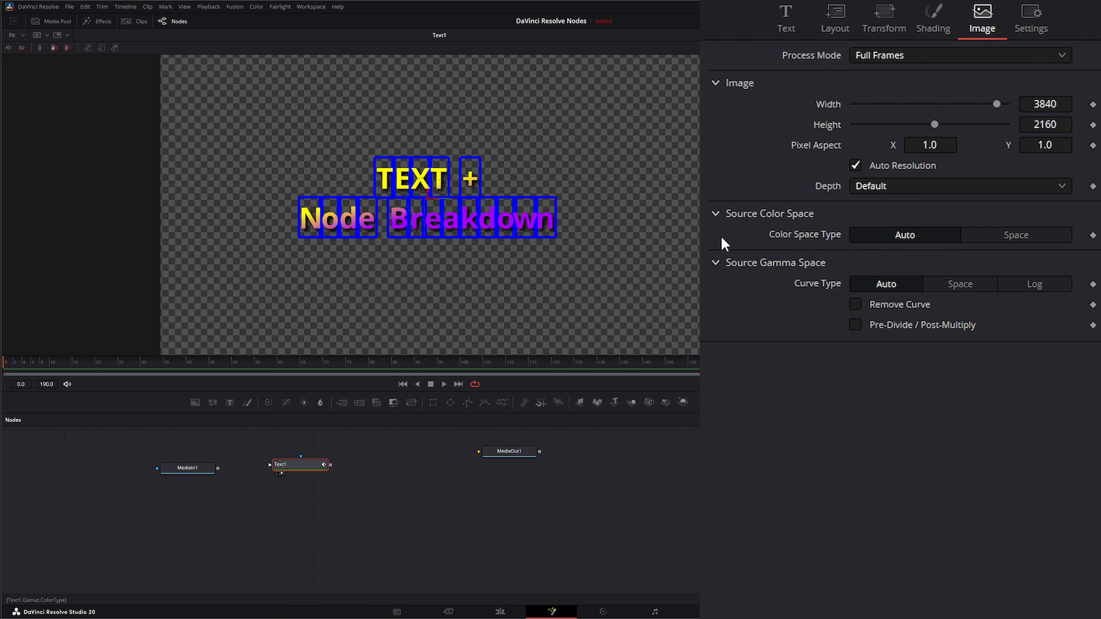
click(716, 214)
click(716, 83)
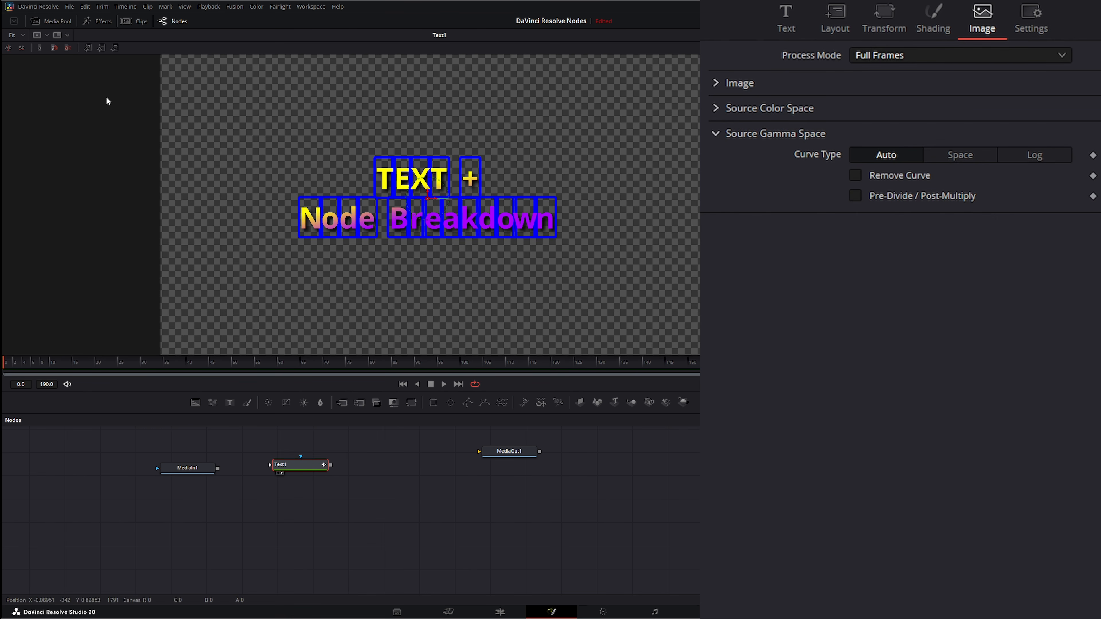
- Disable the Blue Outline element and the third shading element, and select the White Solid Fill element
click(948, 31)
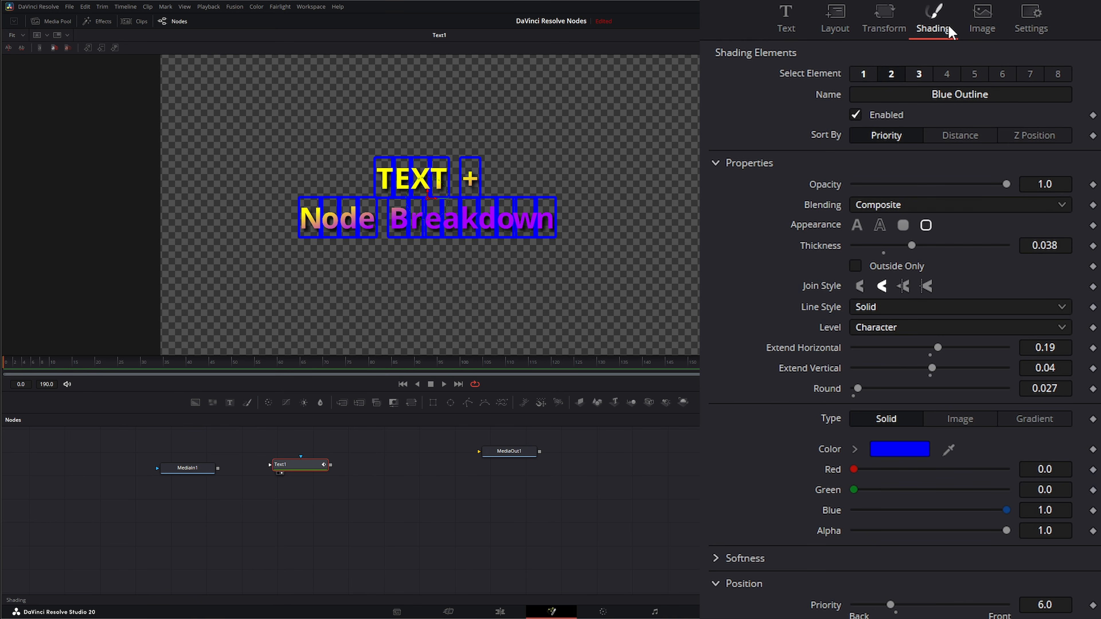
click(856, 115)
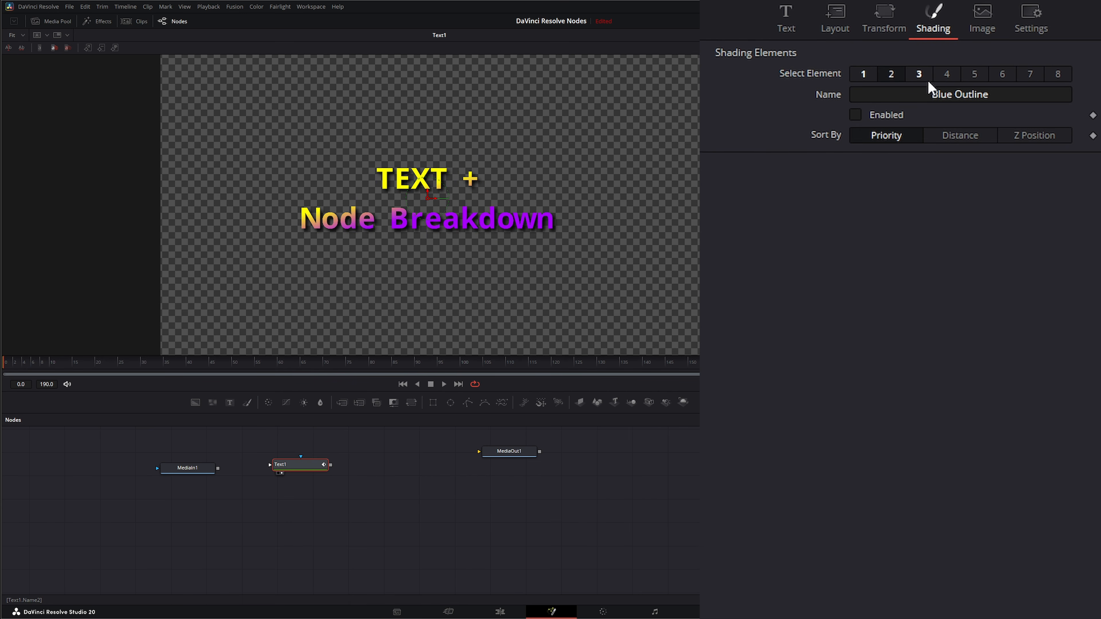
click(923, 76)
click(864, 73)
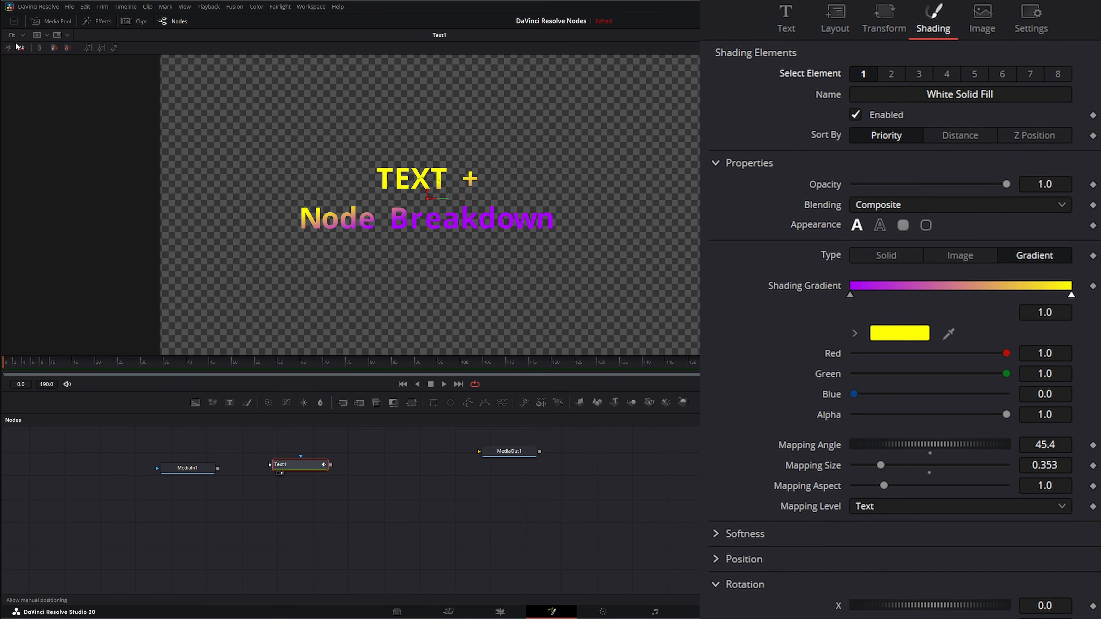
- Allow text editing in the viewer, then delete the letters "Breakd" from "Breakdown" and retype them
click(799, 26)
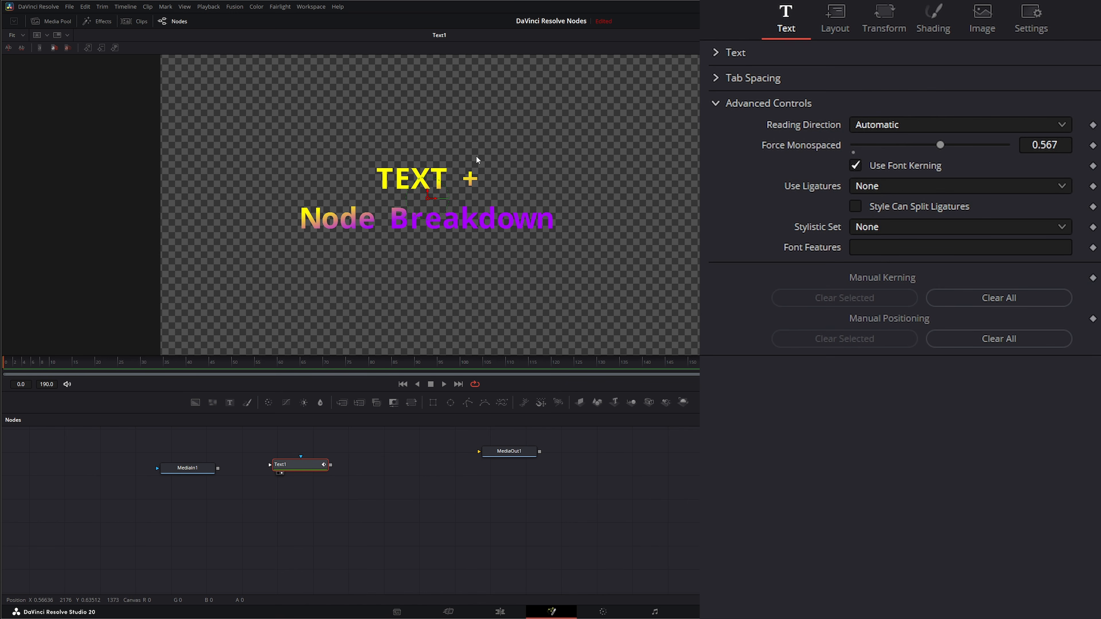
click(9, 48)
click(398, 177)
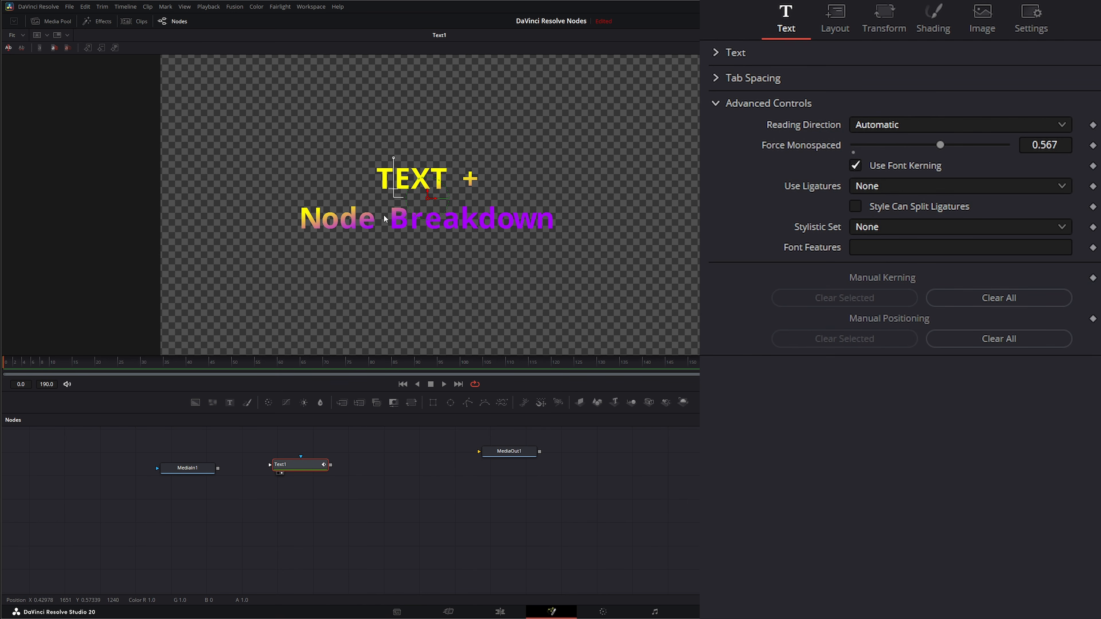
click(328, 217)
click(399, 221)
key(Delete)
key(Delete)
key(Delete)
key(Delete)
key(Delete)
key(Delete)
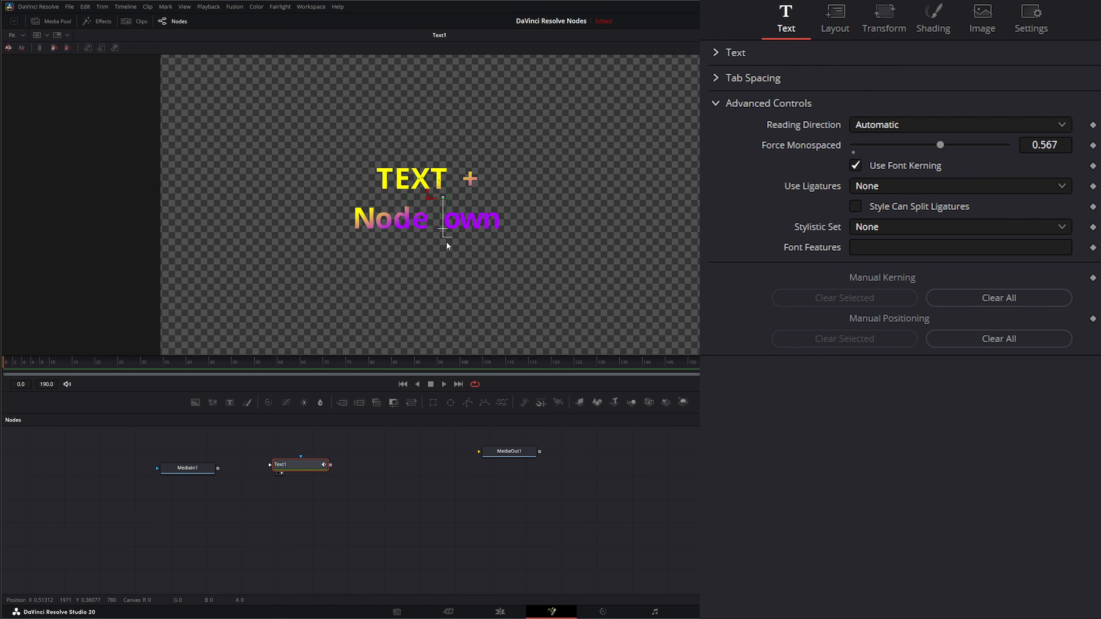
text(Break)
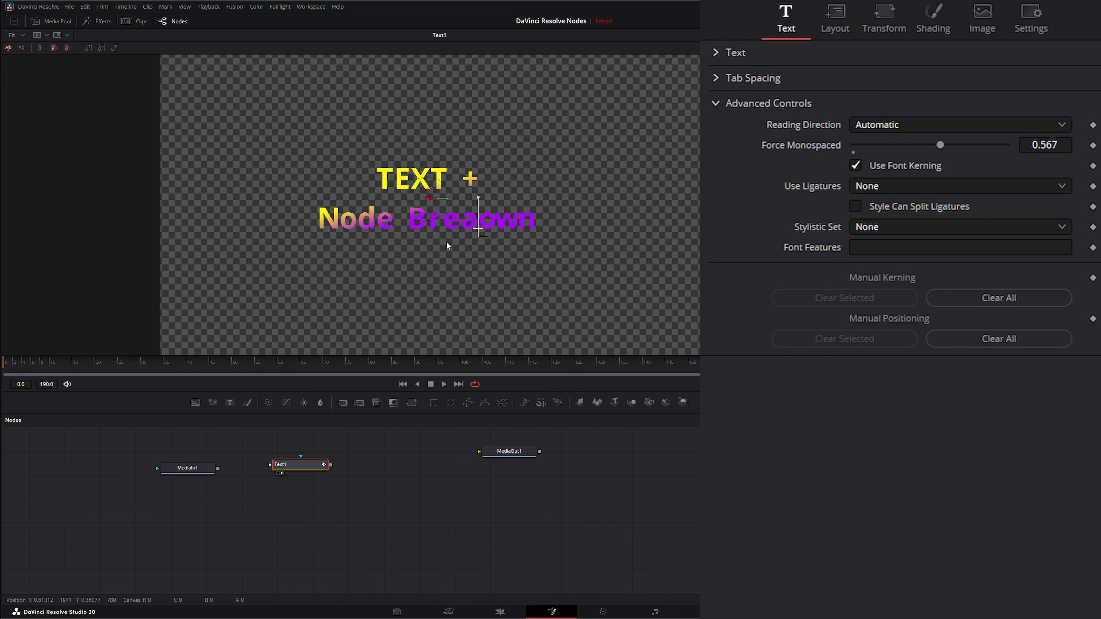
text(d)
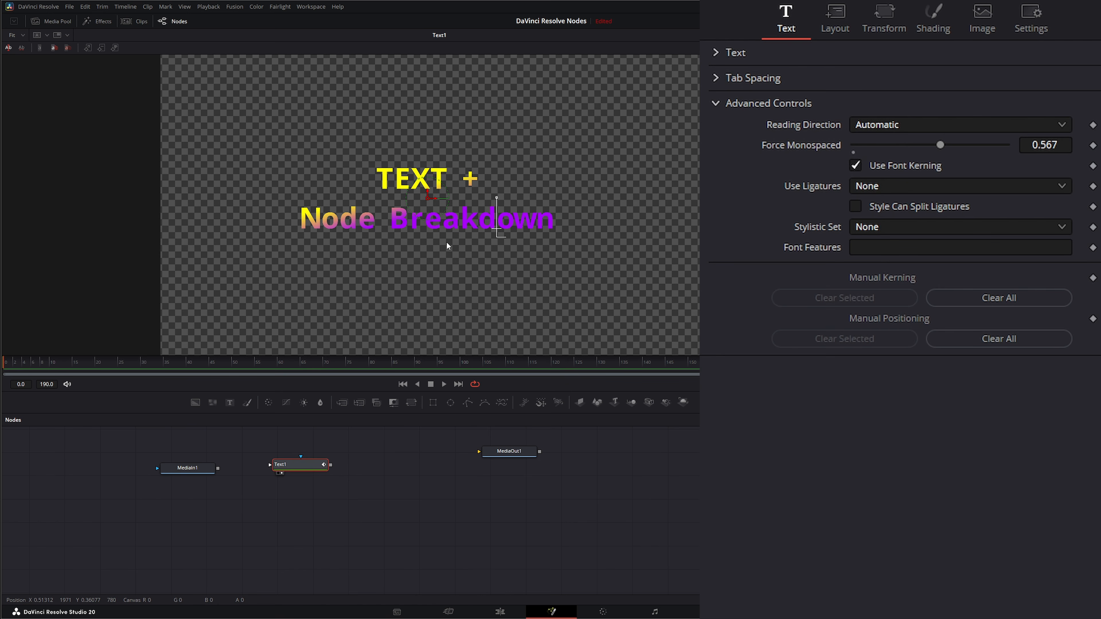
- Turn on manual positioning, move the N of "Node" down below its line and the first T of "TEXT" away from its word
click(23, 51)
scroll(296, 231, up, 2)
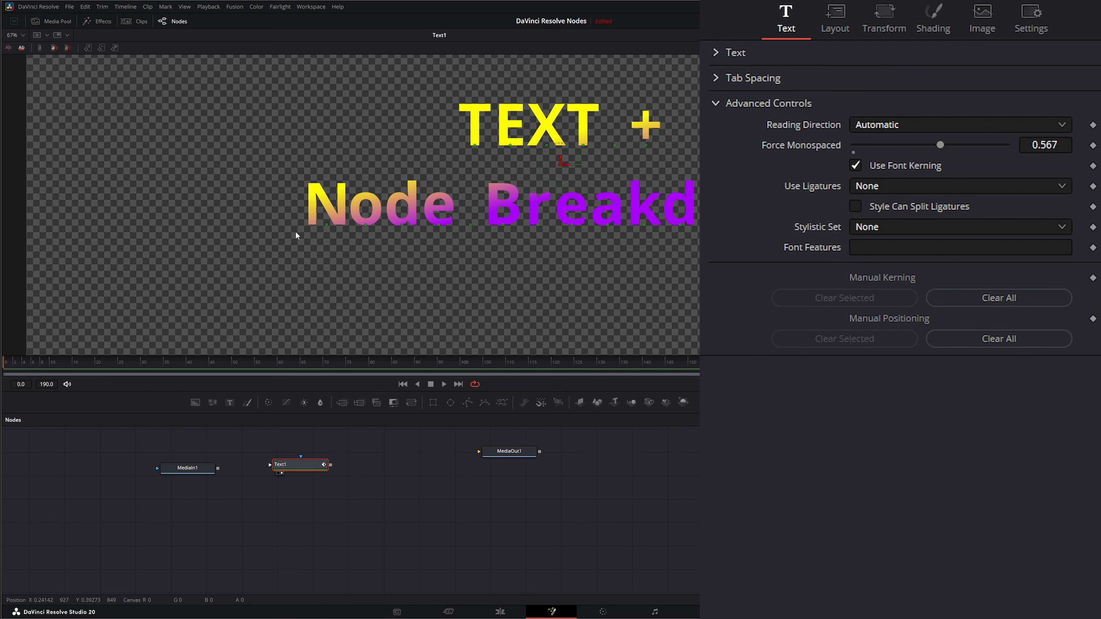
drag(474, 294, 283, 300)
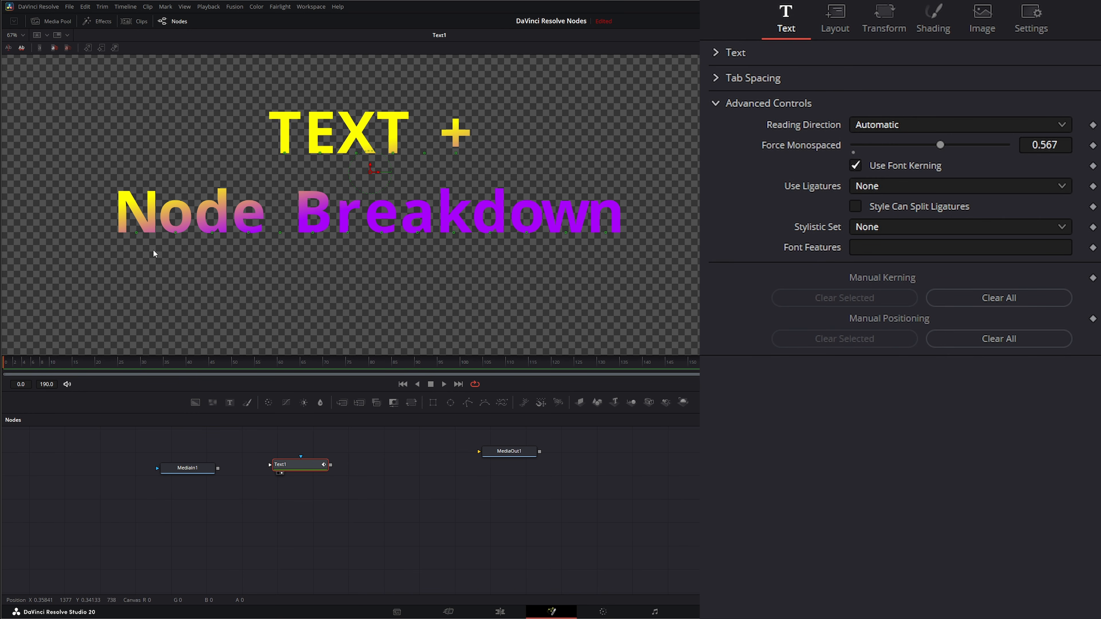
drag(136, 232, 120, 282)
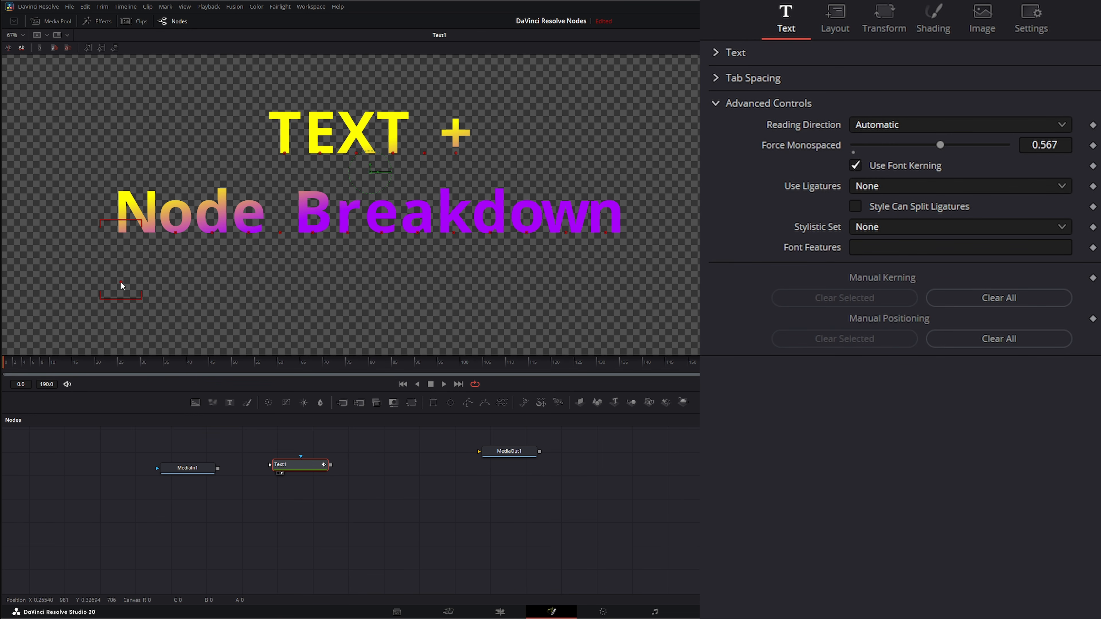
click(285, 153)
drag(284, 153, 242, 157)
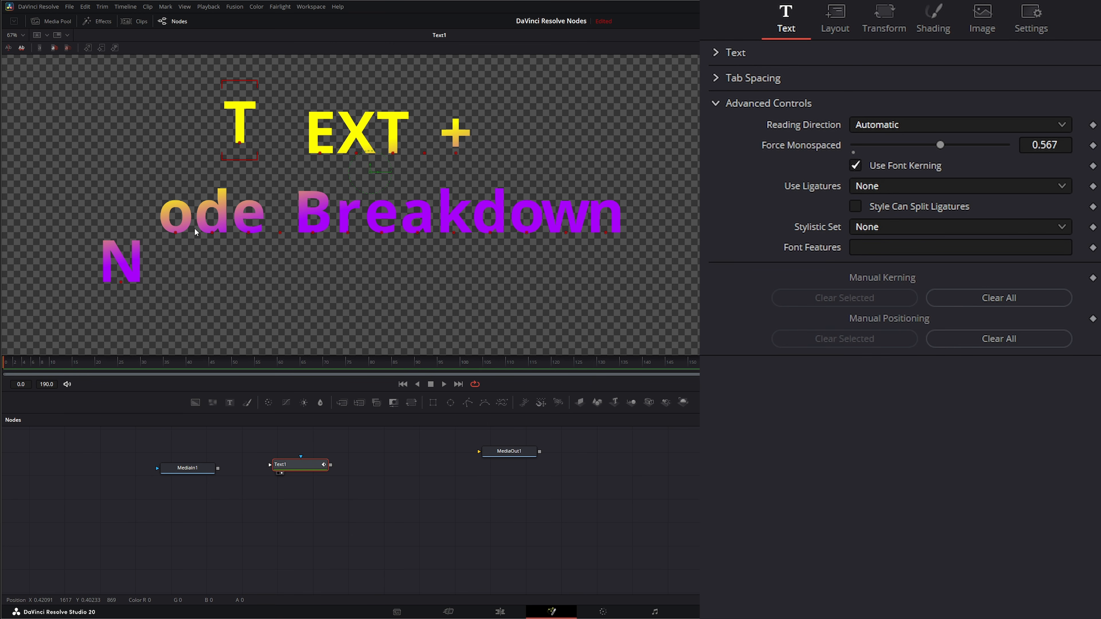
- Set the text layout's Center Z to -0.05, Perspective to 0.0 and X rotation to -1.8
click(837, 22)
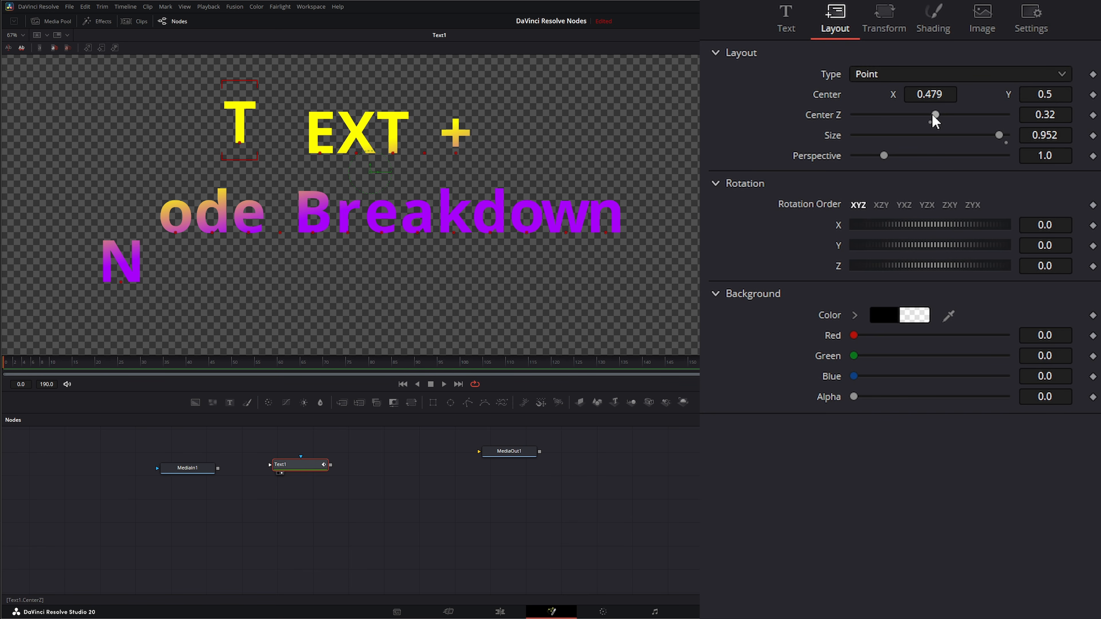
mouse_move(933, 114)
mouse_down()
mouse_move(949, 113)
mouse_move(929, 113)
mouse_up()
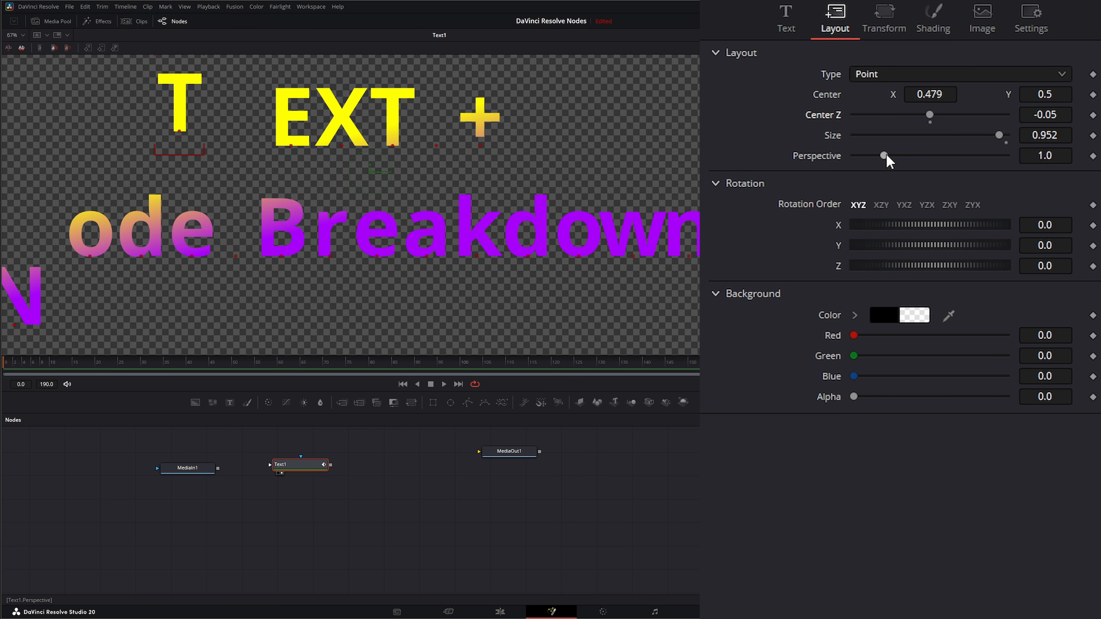
drag(886, 154, 852, 155)
drag(899, 224, 909, 249)
- Switch the Transform level to Characters, try a Spacing of 0.856 and a Y rotation, and restore Spacing to 1.0 and rotation to 0.0
click(885, 17)
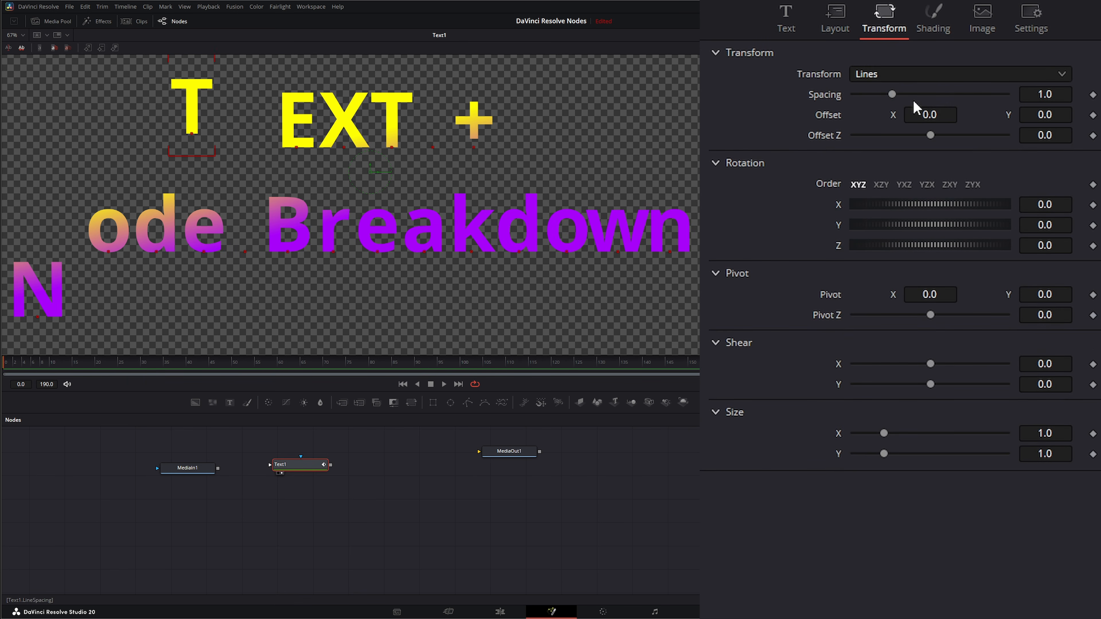
click(869, 77)
click(889, 95)
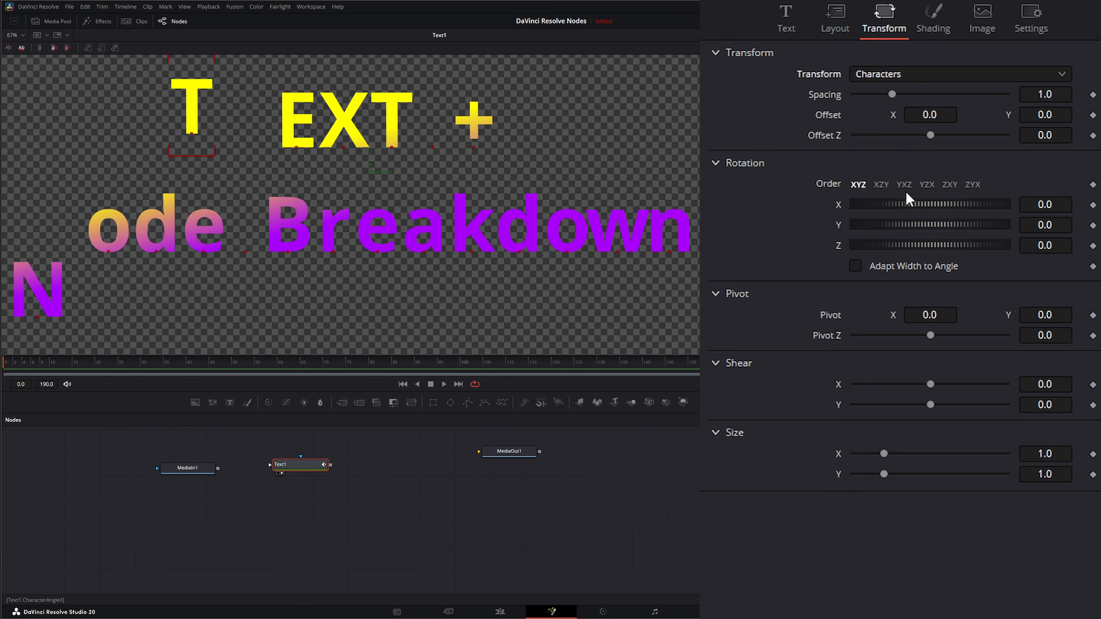
mouse_move(892, 94)
mouse_down()
mouse_move(906, 94)
mouse_move(884, 93)
mouse_up()
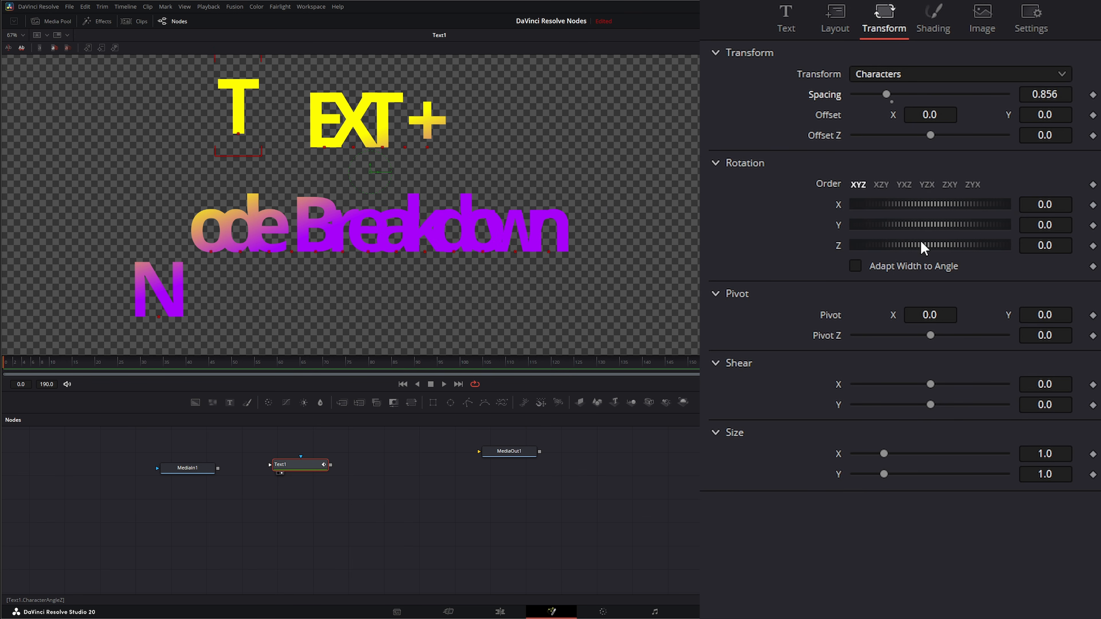
drag(904, 230, 926, 227)
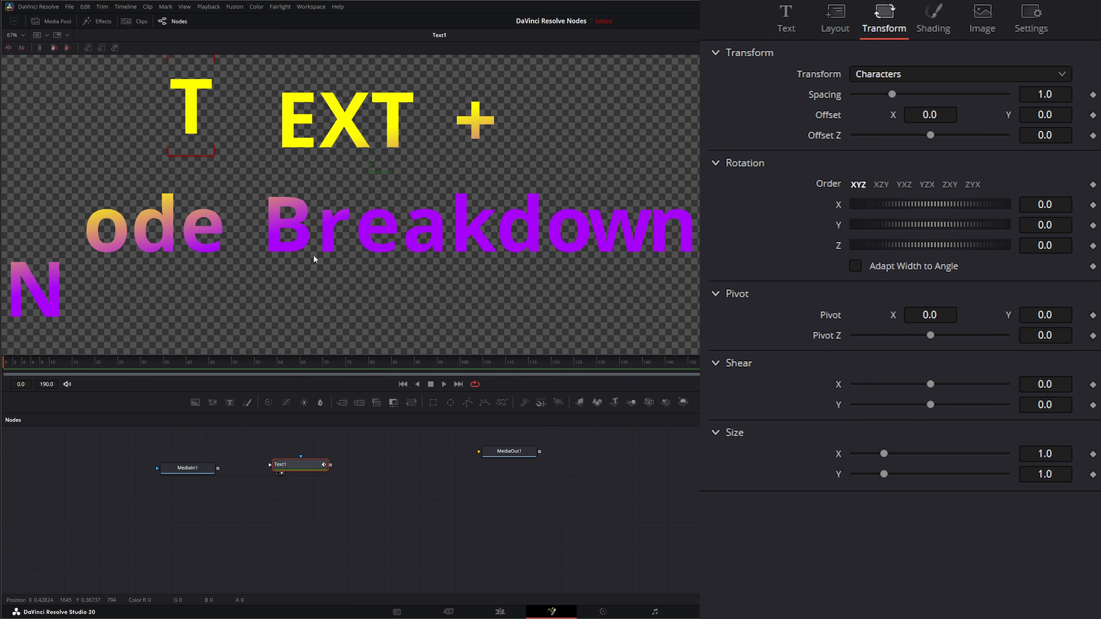
- Set the text layout's Size to 1.0 and the character Spacing to 1.305
scroll(313, 254, down, 2)
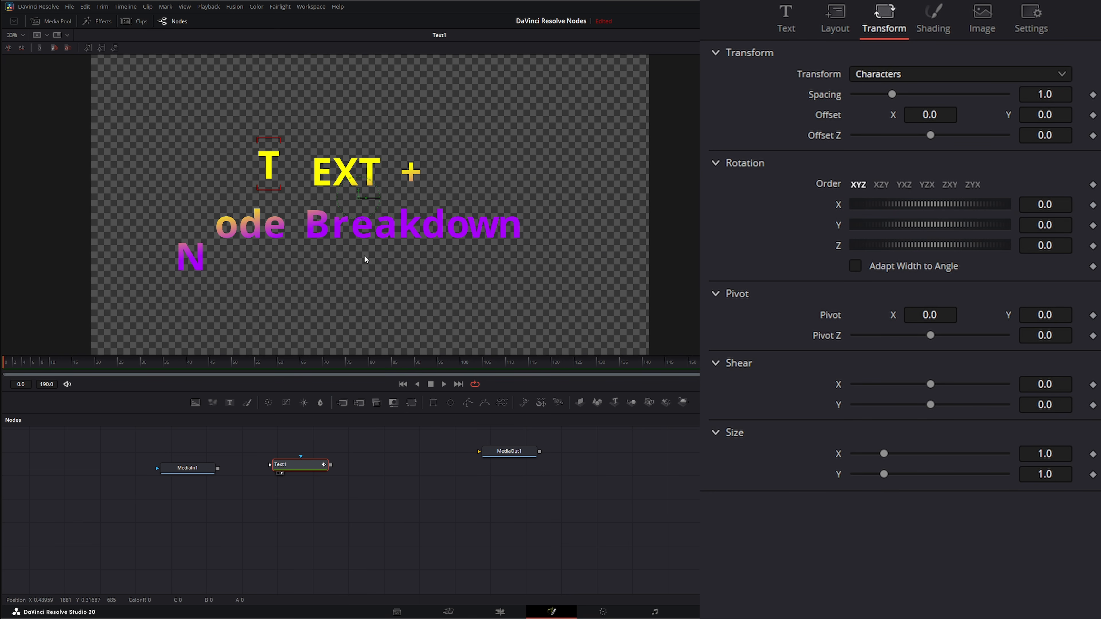
click(836, 17)
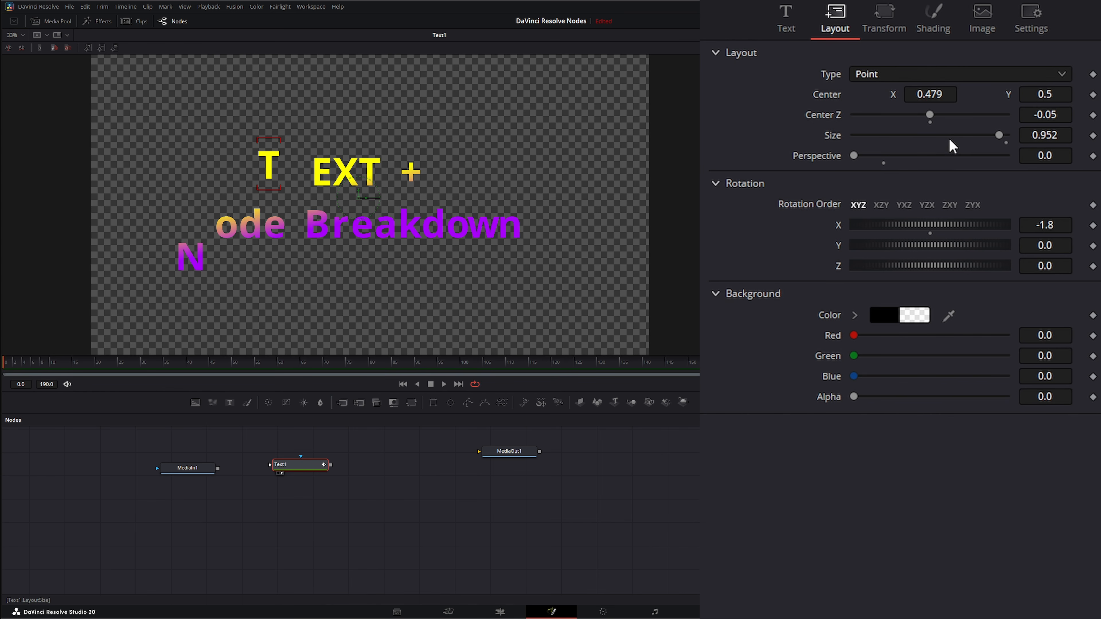
drag(1000, 135, 1030, 141)
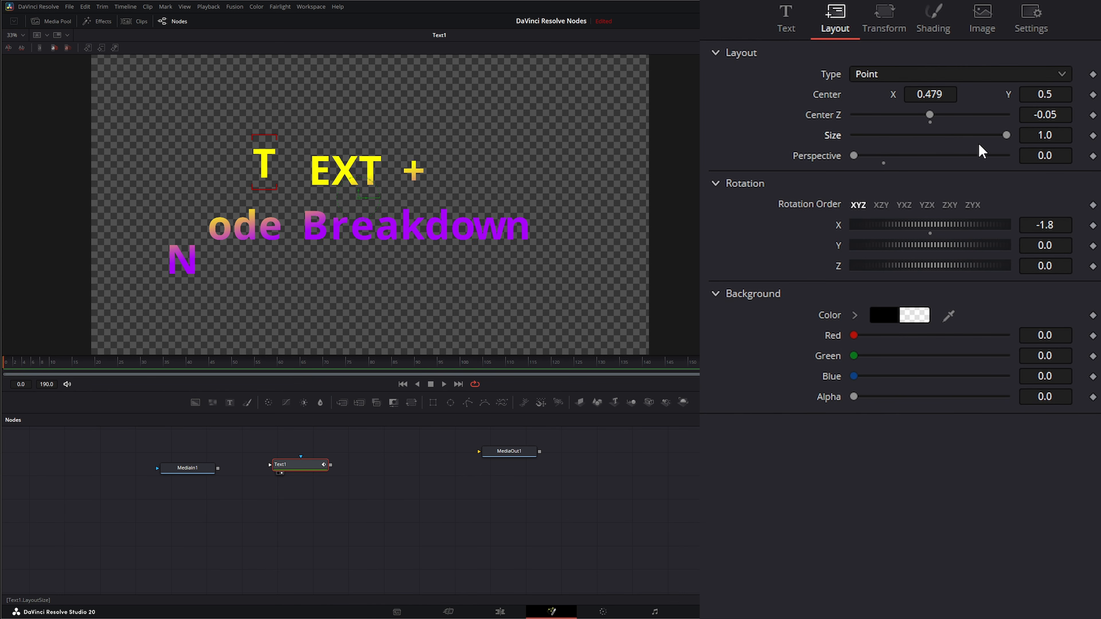
click(886, 12)
drag(892, 94, 907, 93)
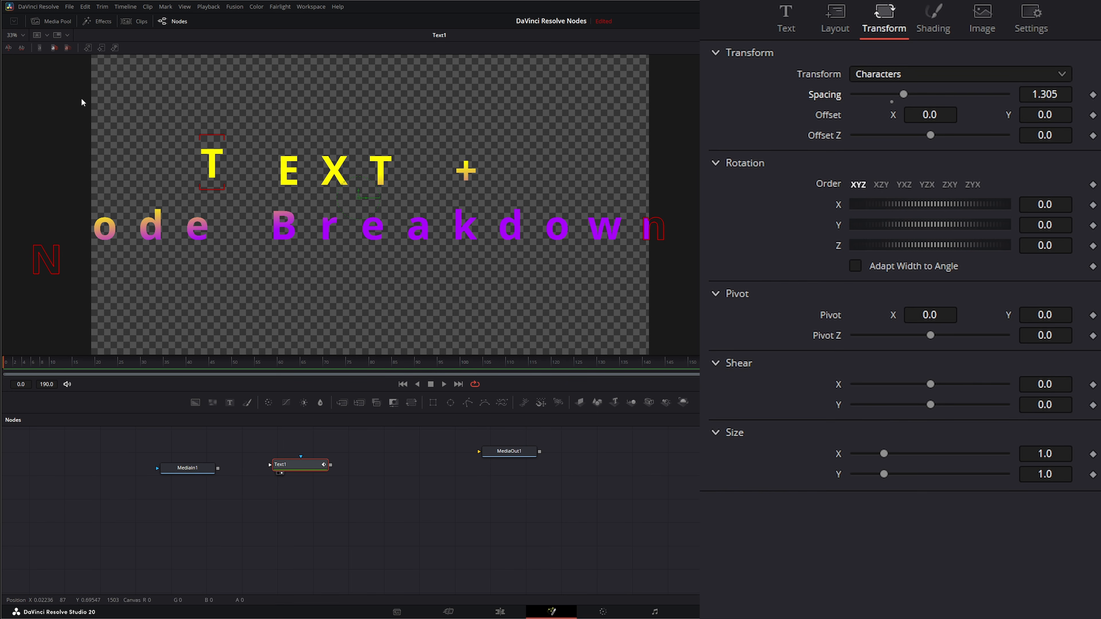
- Compare the viewer's text outline modes of none, outside the frame only and always on, and return to outside the frame only
click(40, 49)
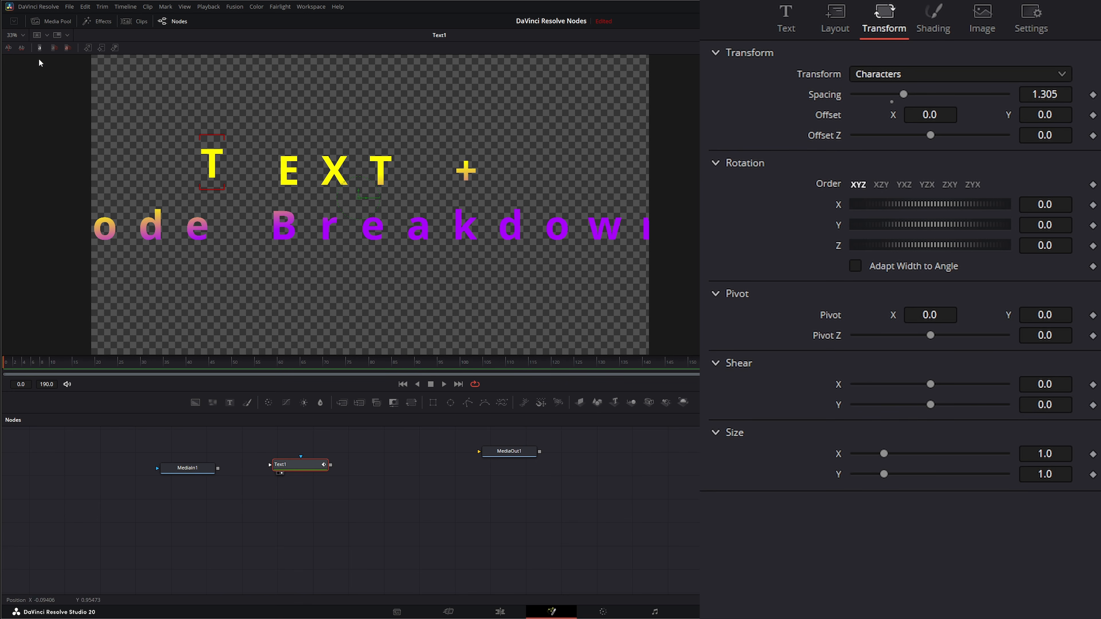
click(53, 46)
click(67, 49)
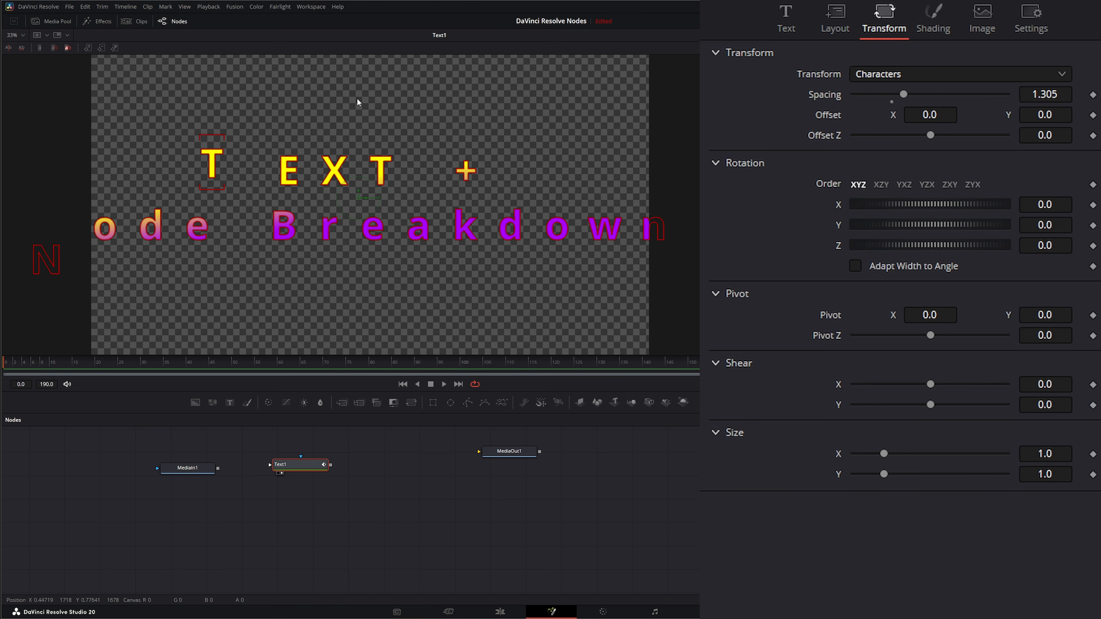
click(55, 48)
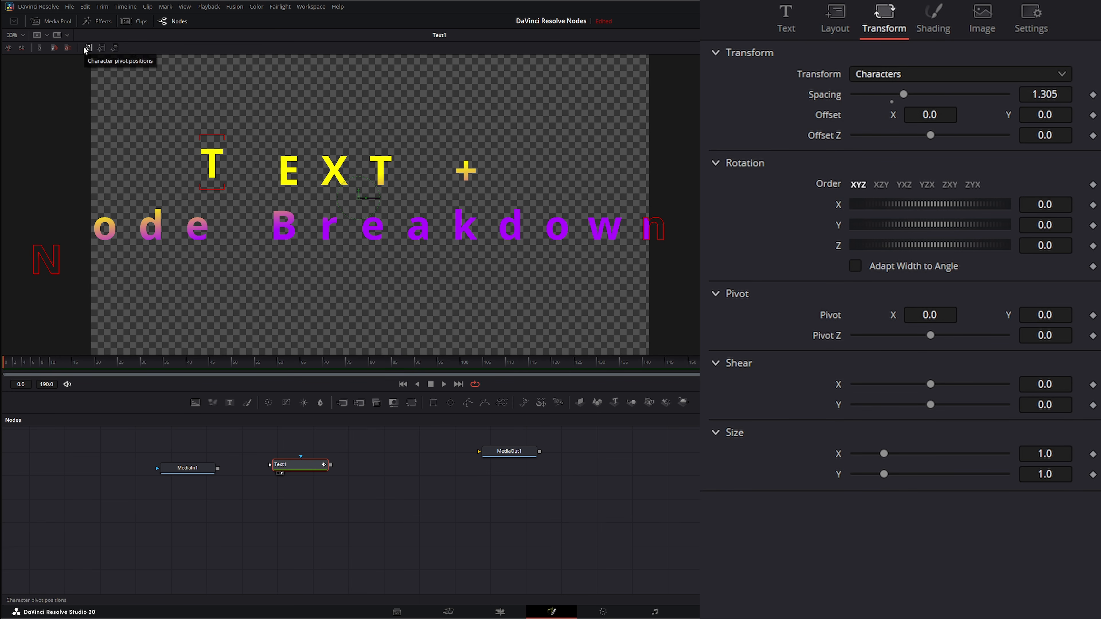
- Examine the character, word and line pivot positions of the text in the viewer, ending on the line pivots
scroll(237, 207, up, 3)
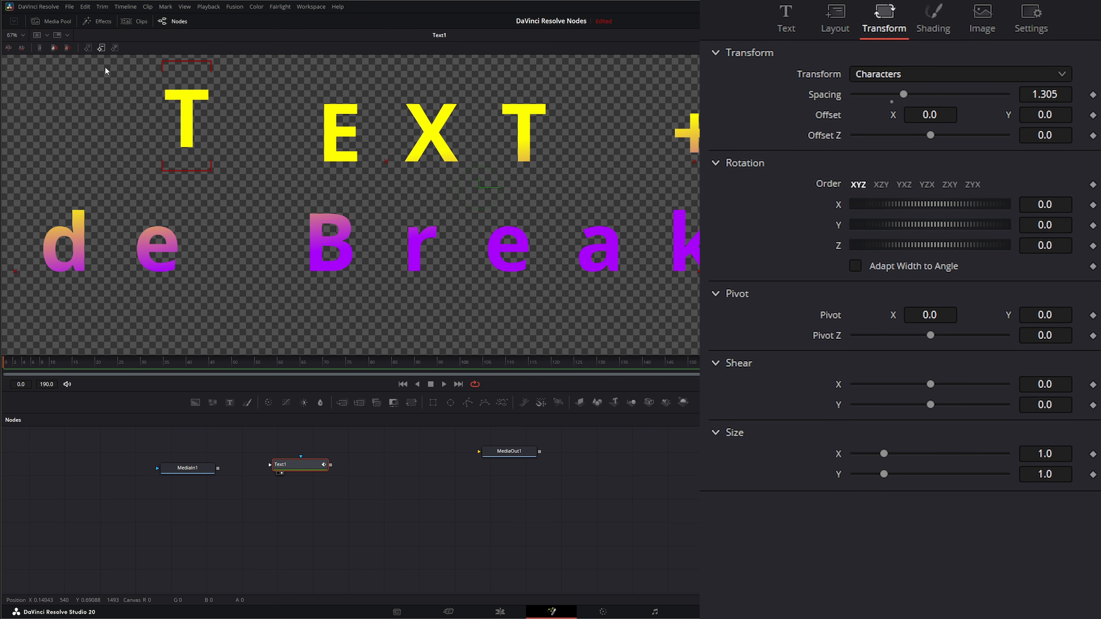
click(102, 46)
click(116, 49)
scroll(456, 229, down, 2)
scroll(455, 230, down, 1)
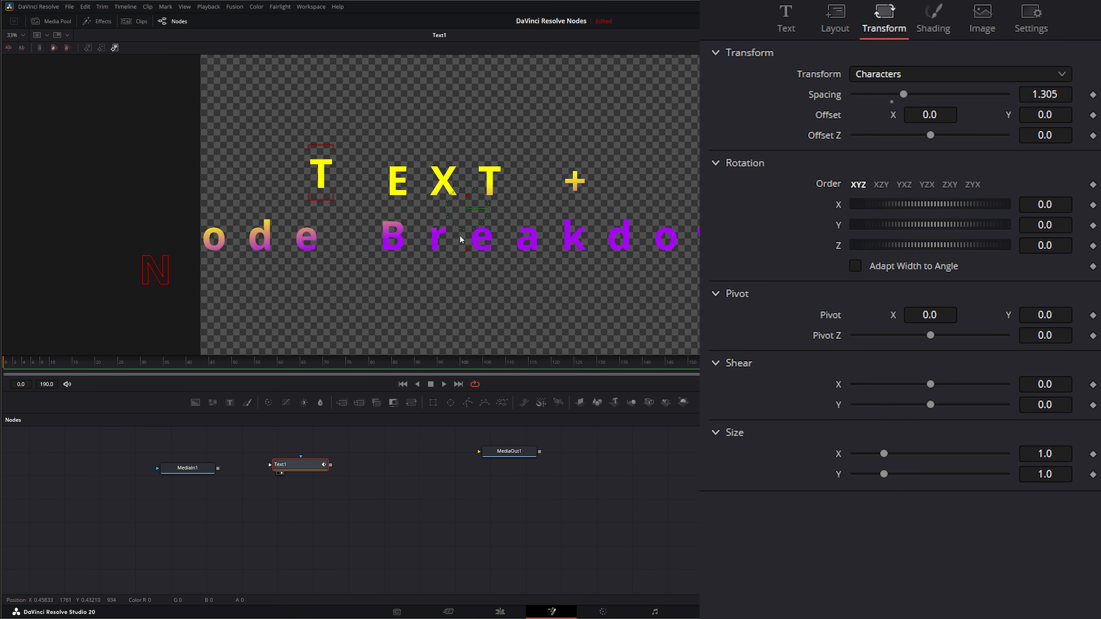
drag(542, 280, 474, 269)
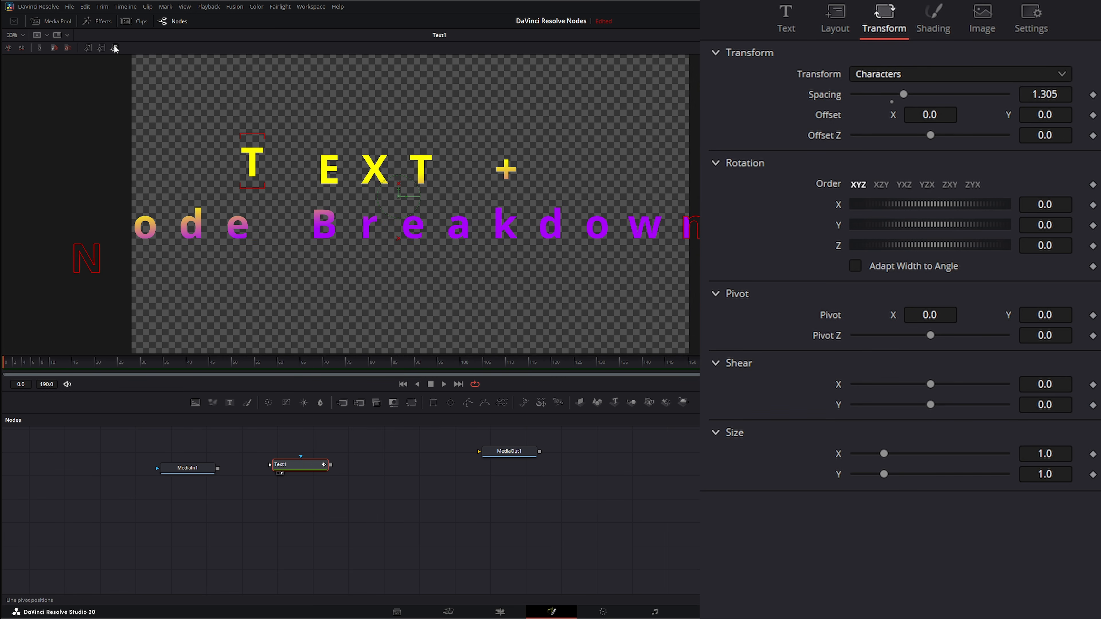